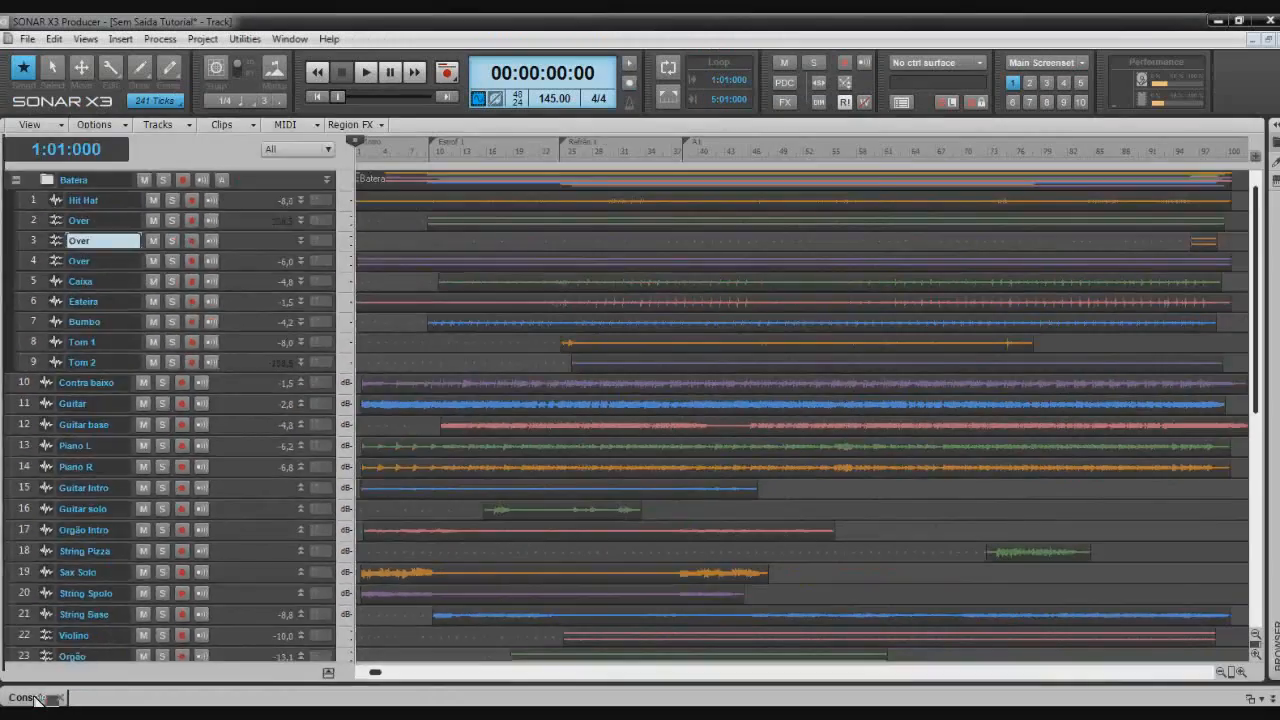
Play the song from the start in the console to examine the track level meters, and return to the track view.
{"action": "left_click", "coordinate": [37, 697]}
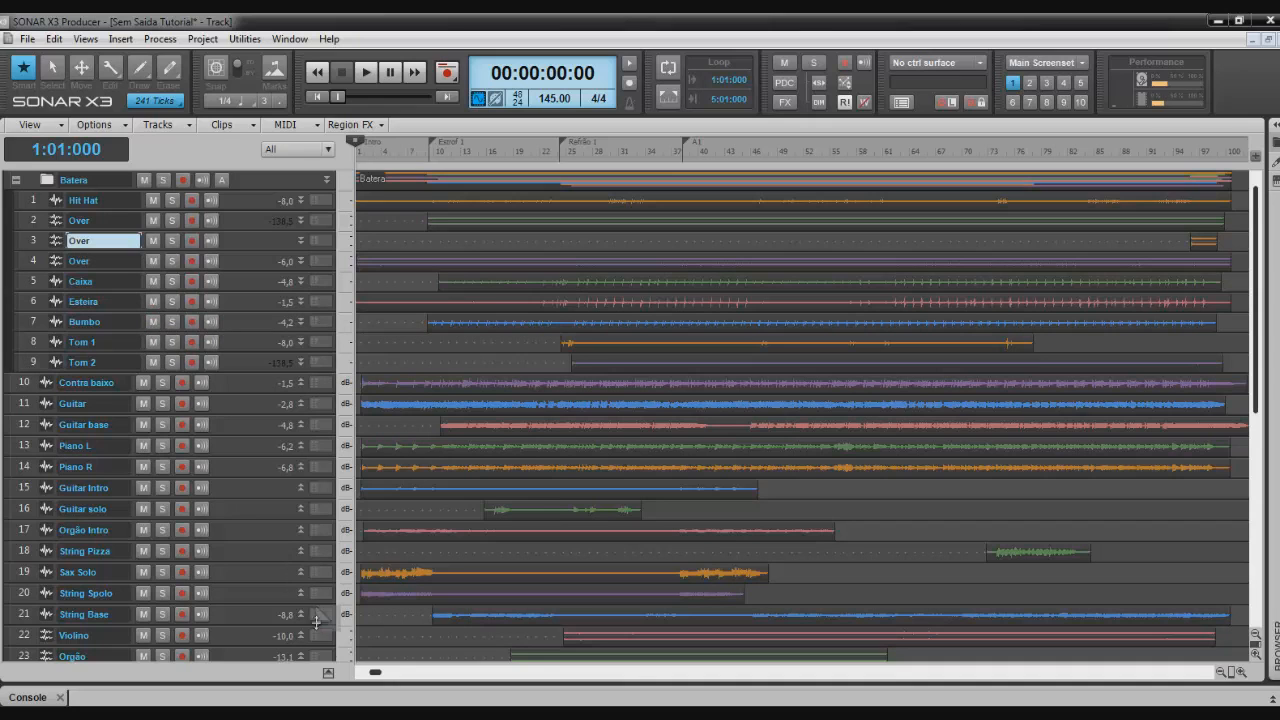
{"action": "left_click", "coordinate": [45, 697]}
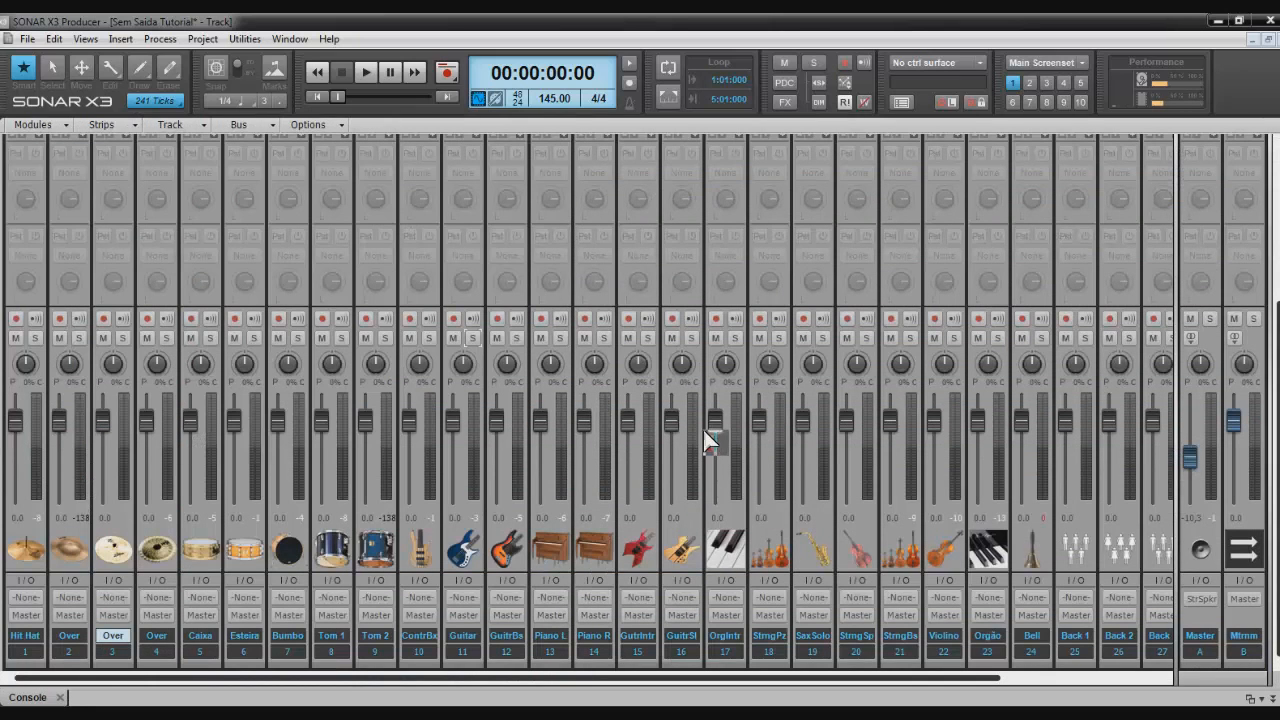
{"action": "key", "text": "space"}
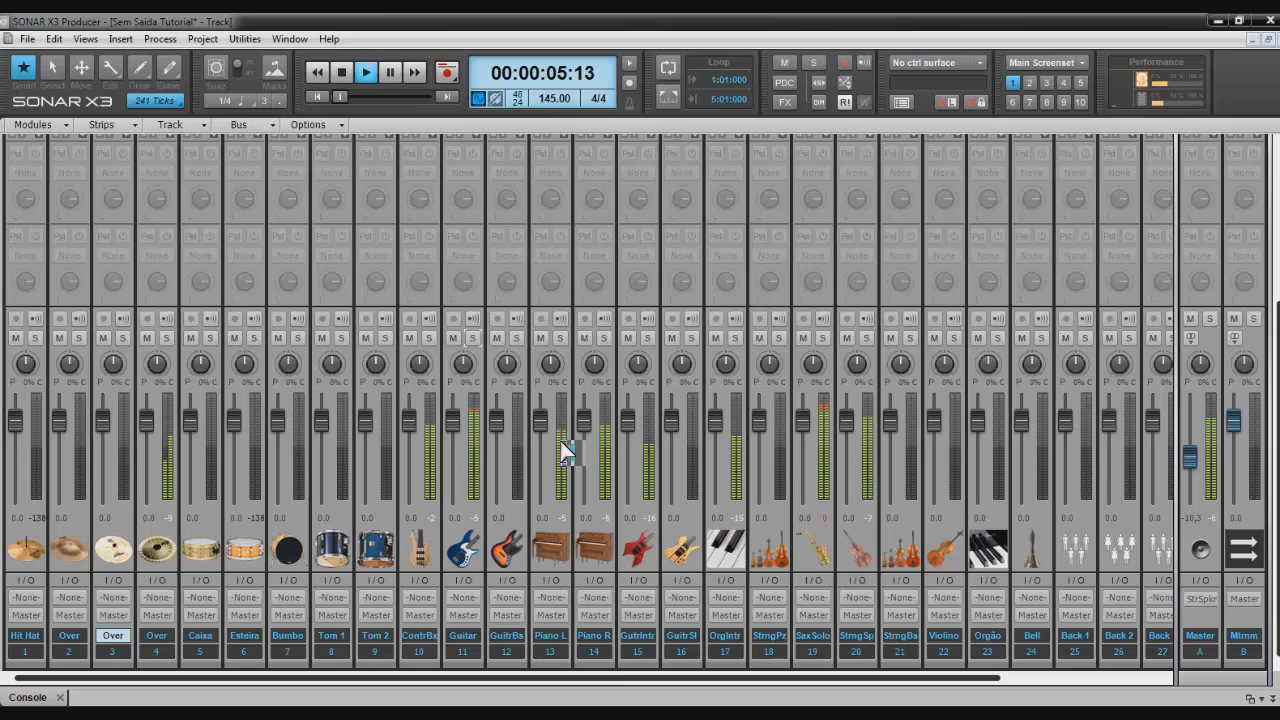
{"action": "key", "text": "space"}
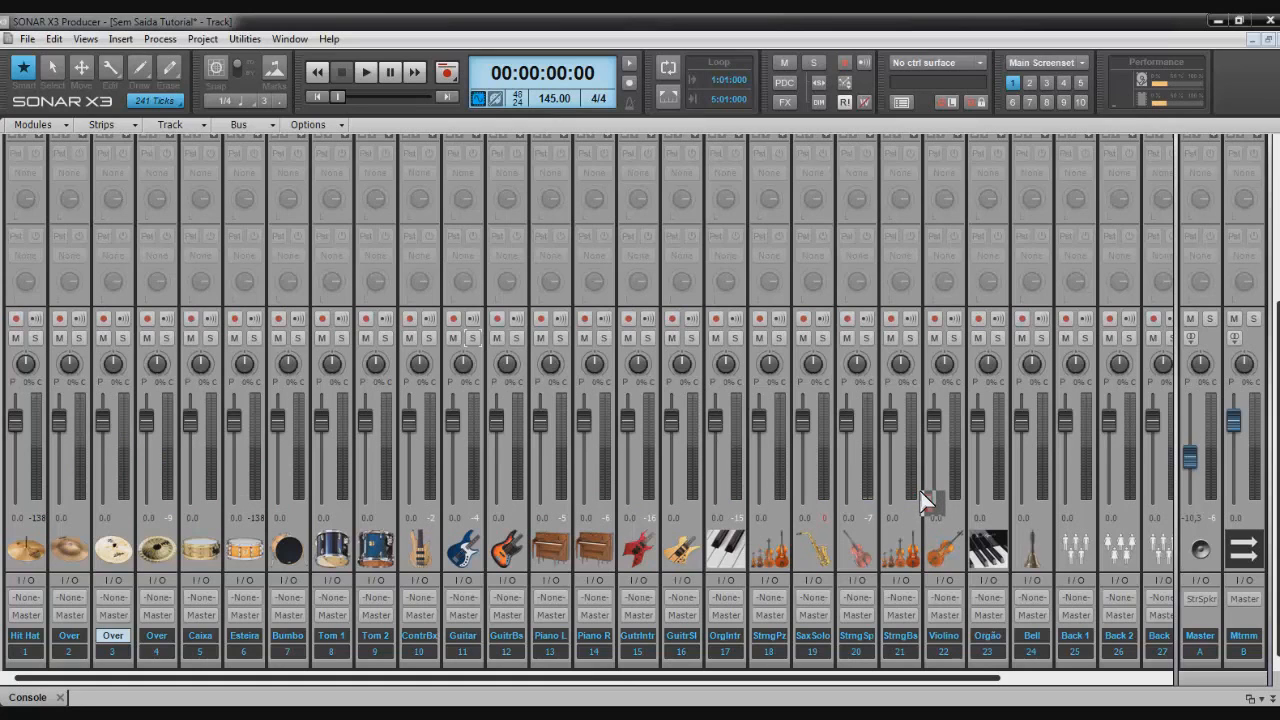
{"action": "left_click", "coordinate": [1273, 699]}
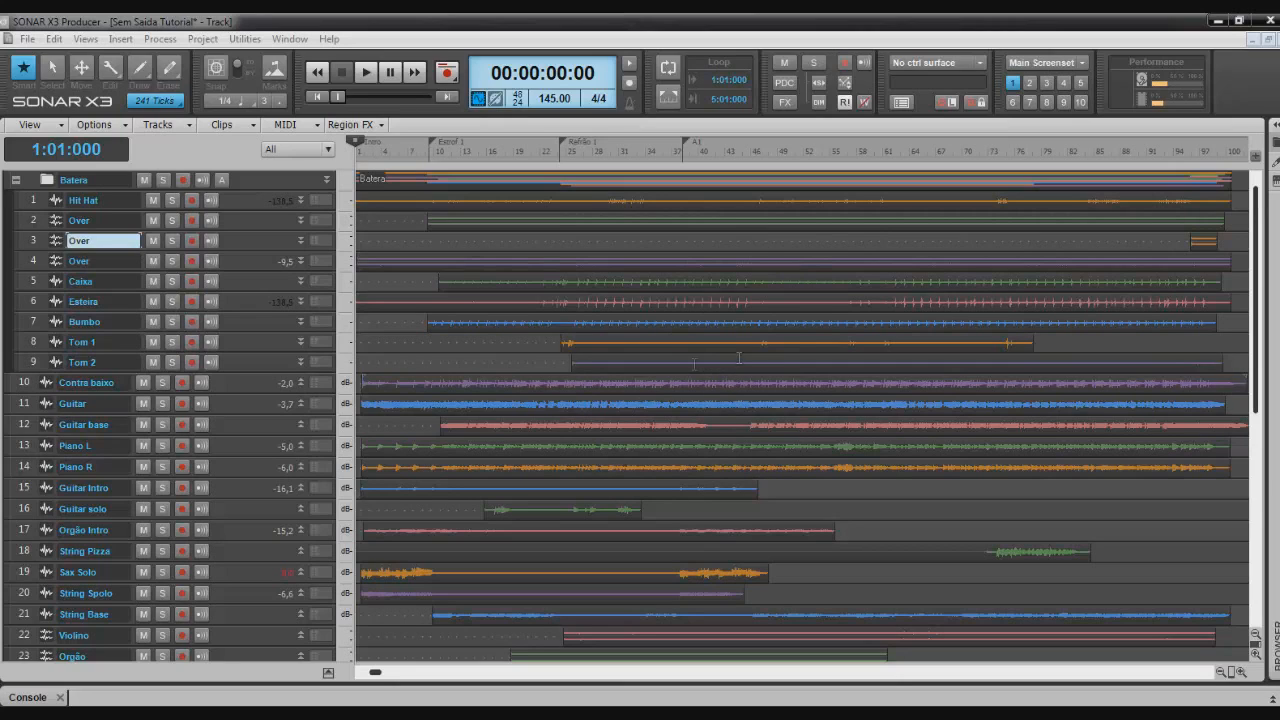
Apply Remove Silence with Split Clips to the String Pizza track, using the settings already in the dialog.
{"action": "left_click", "coordinate": [26, 551]}
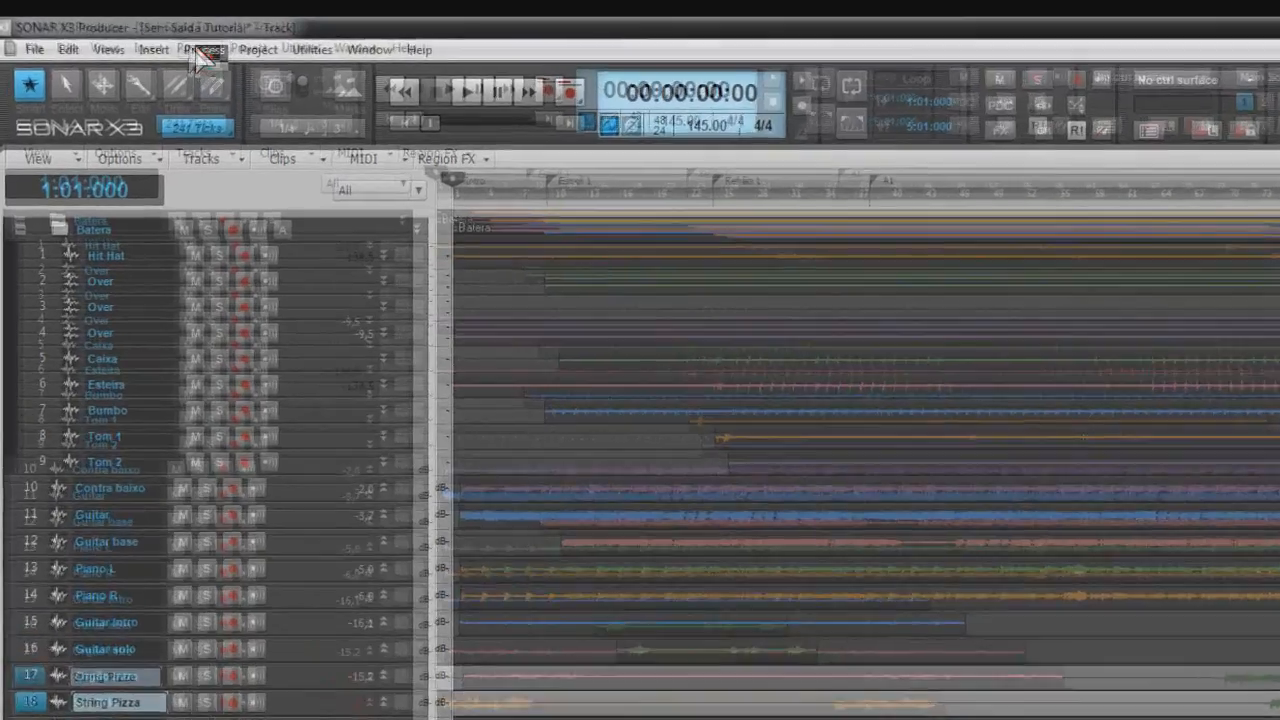
{"action": "left_click", "coordinate": [162, 39]}
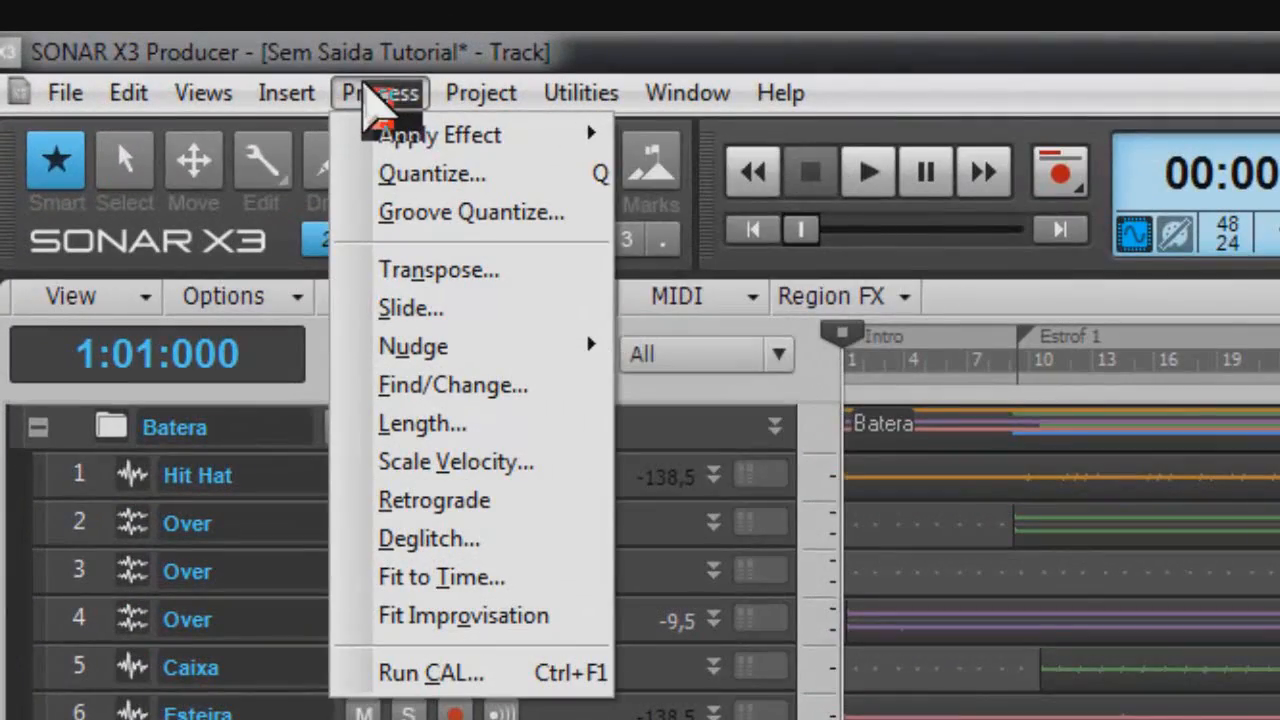
{"action": "mouse_move", "coordinate": [420, 136]}
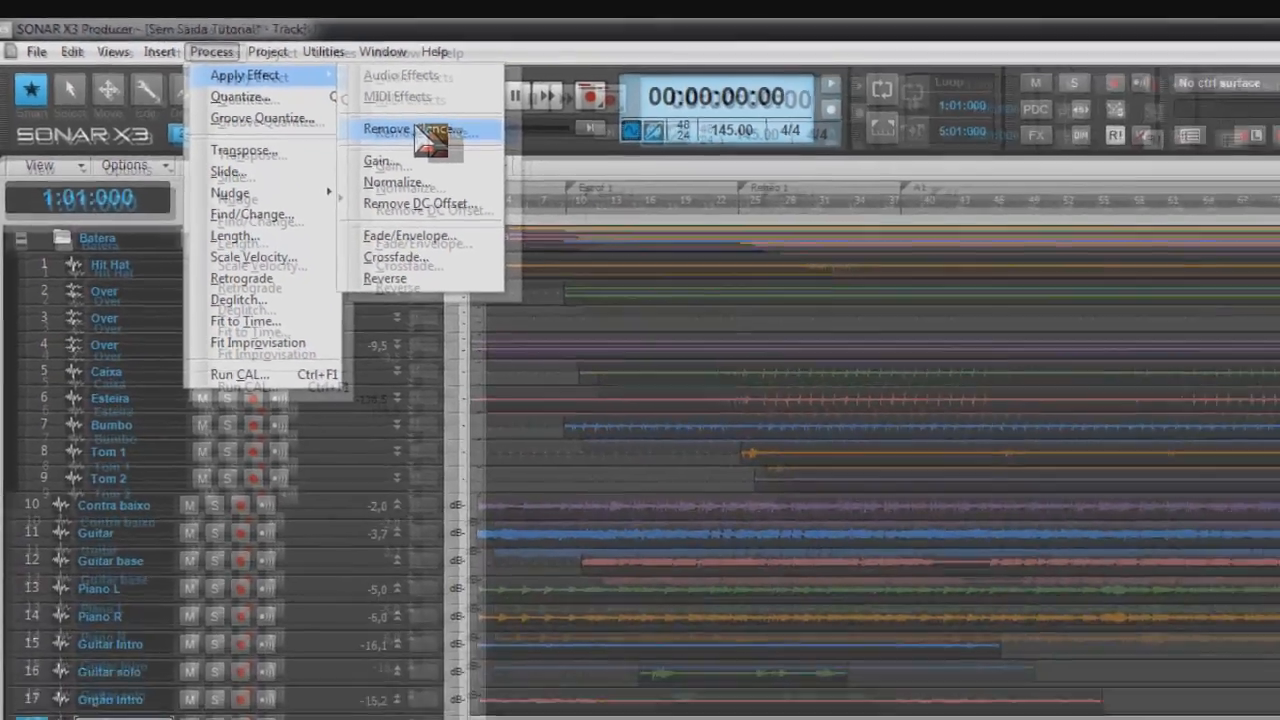
{"action": "left_click", "coordinate": [743, 229]}
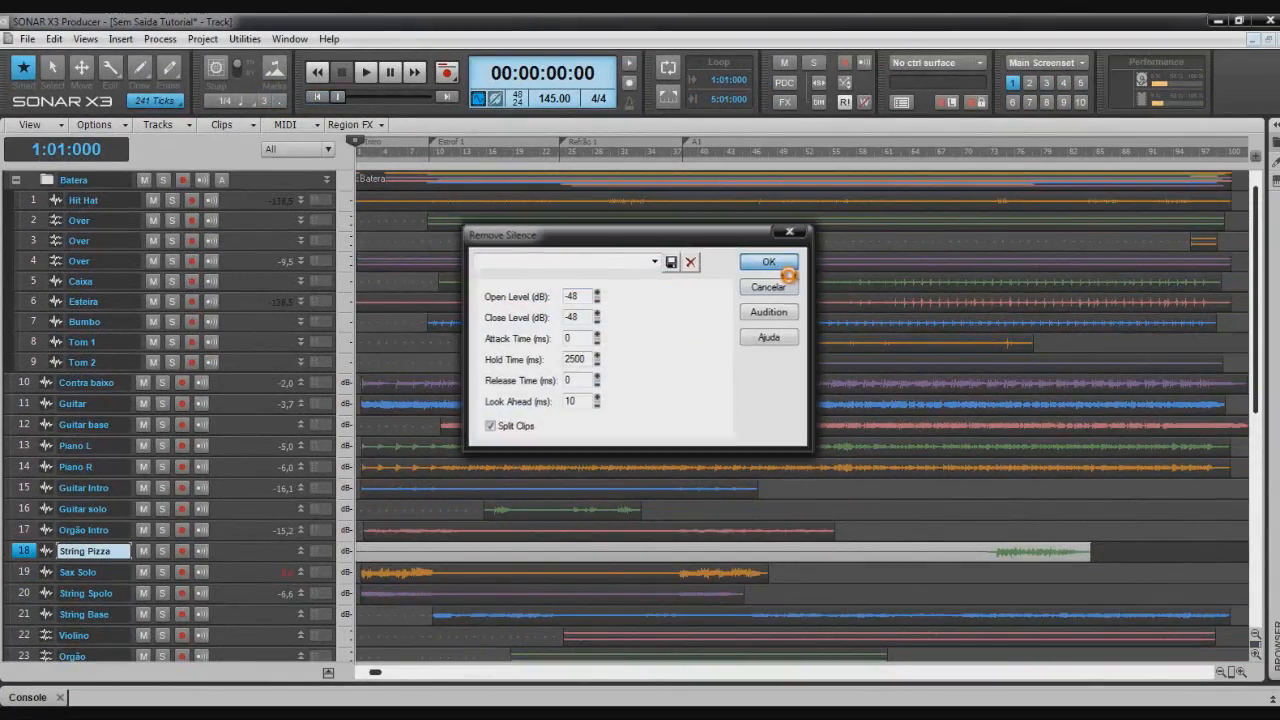
{"action": "left_click", "coordinate": [767, 263]}
Apply Remove Silence to the String Spolo track with the same settings.
{"action": "left_click", "coordinate": [600, 593]}
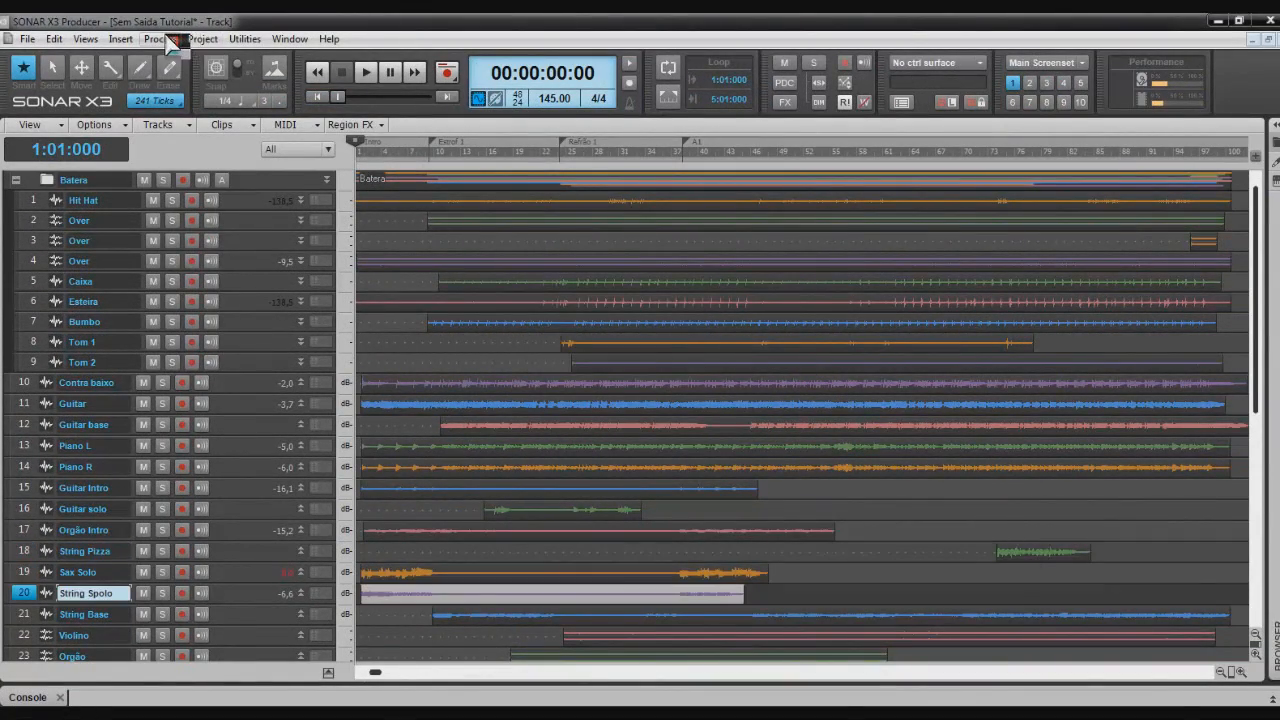
{"action": "left_click", "coordinate": [162, 39]}
{"action": "mouse_move", "coordinate": [200, 56]}
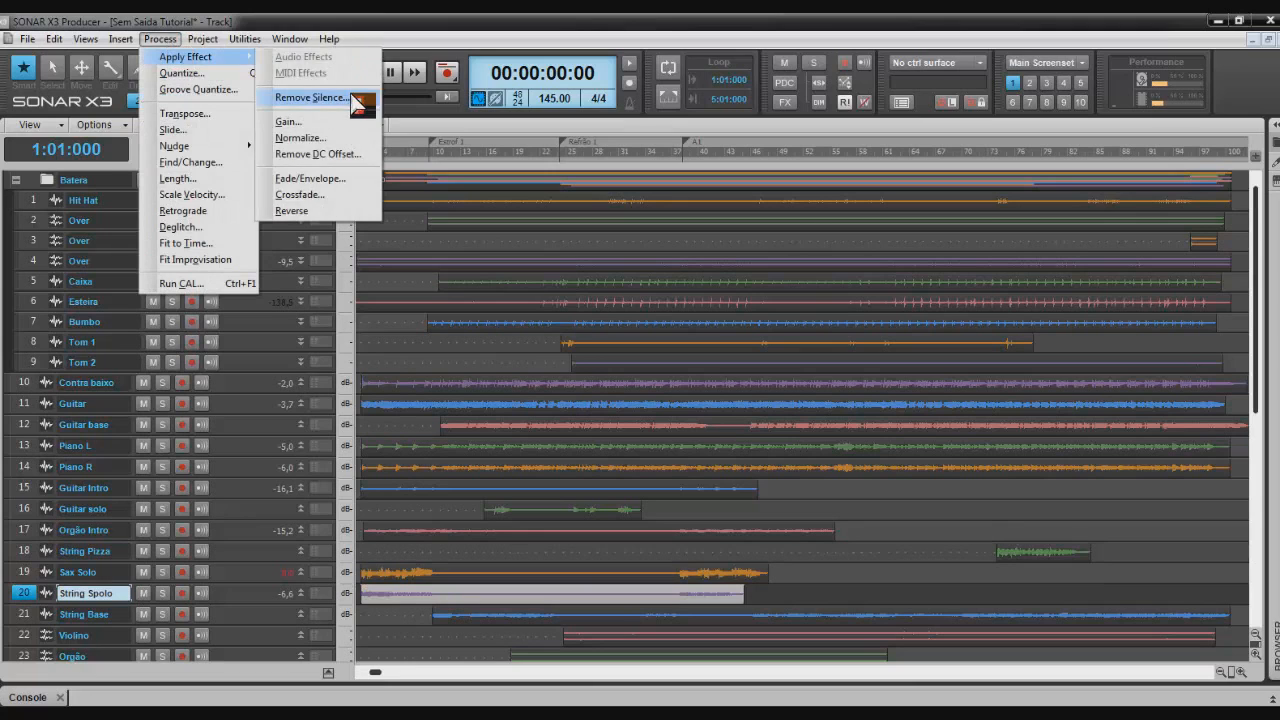
{"action": "left_click", "coordinate": [363, 99]}
{"action": "left_click", "coordinate": [775, 261]}
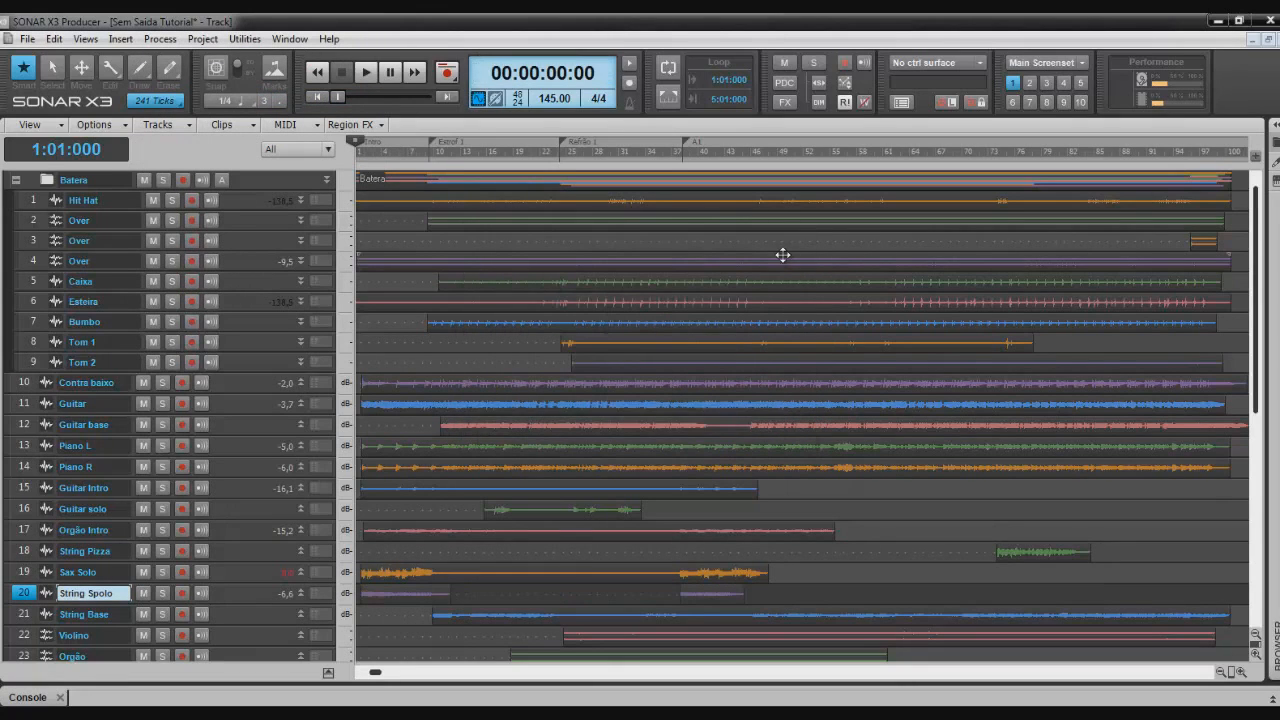
Select tracks 13 to 22, from Piano L to Violino, and remove the silence from all their clips together.
{"action": "left_click", "coordinate": [25, 572]}
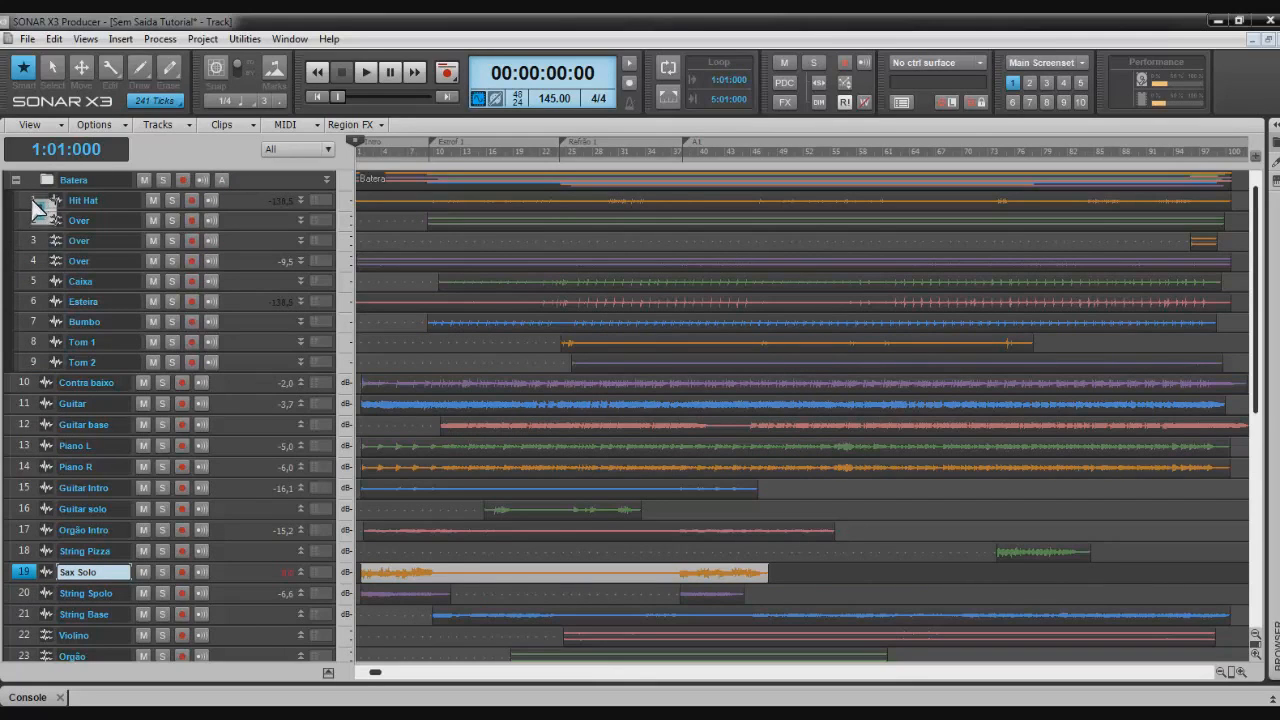
{"action": "left_click", "coordinate": [25, 446]}
{"action": "left_click_drag", "start_coordinate": [25, 450], "coordinate": [28, 638]}
{"action": "left_click", "coordinate": [160, 38]}
{"action": "mouse_move", "coordinate": [186, 57]}
{"action": "left_click", "coordinate": [310, 100]}
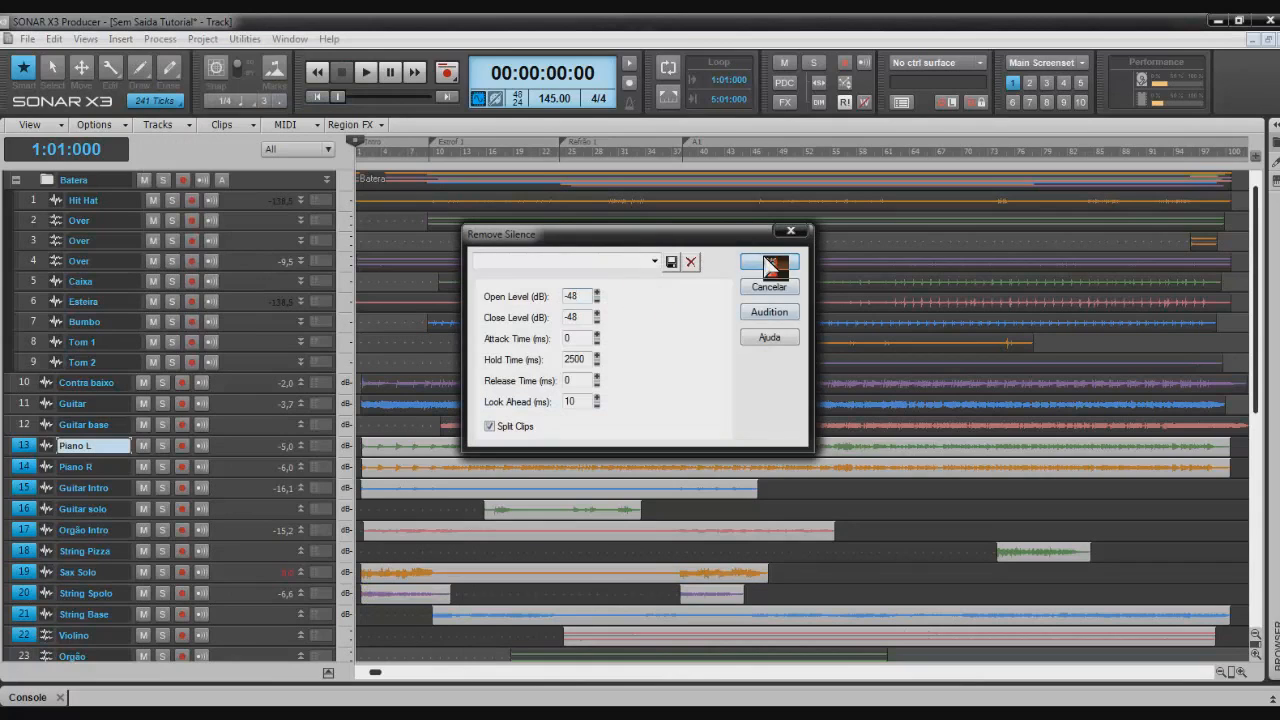
{"action": "left_click", "coordinate": [766, 264]}
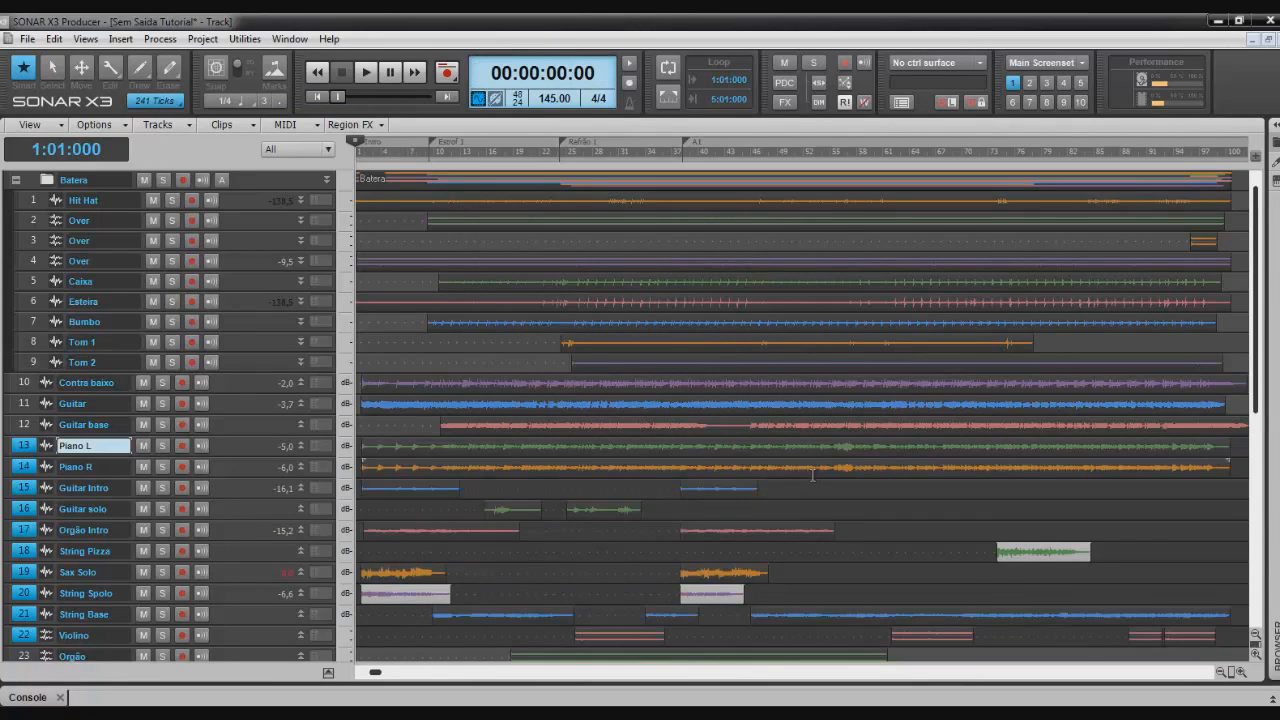
Remove the silence from the two selected vocal tracks, numbers 29 and 30, with the same settings.
{"action": "left_click", "coordinate": [164, 40]}
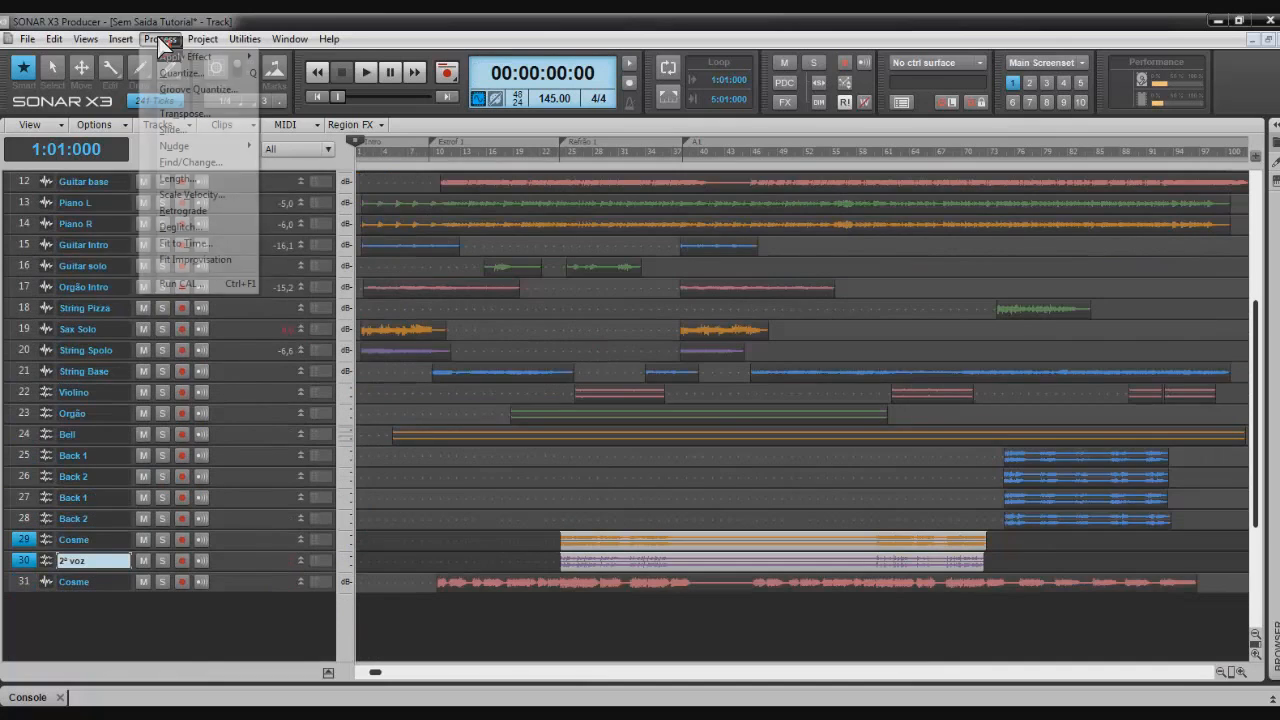
{"action": "mouse_move", "coordinate": [165, 56]}
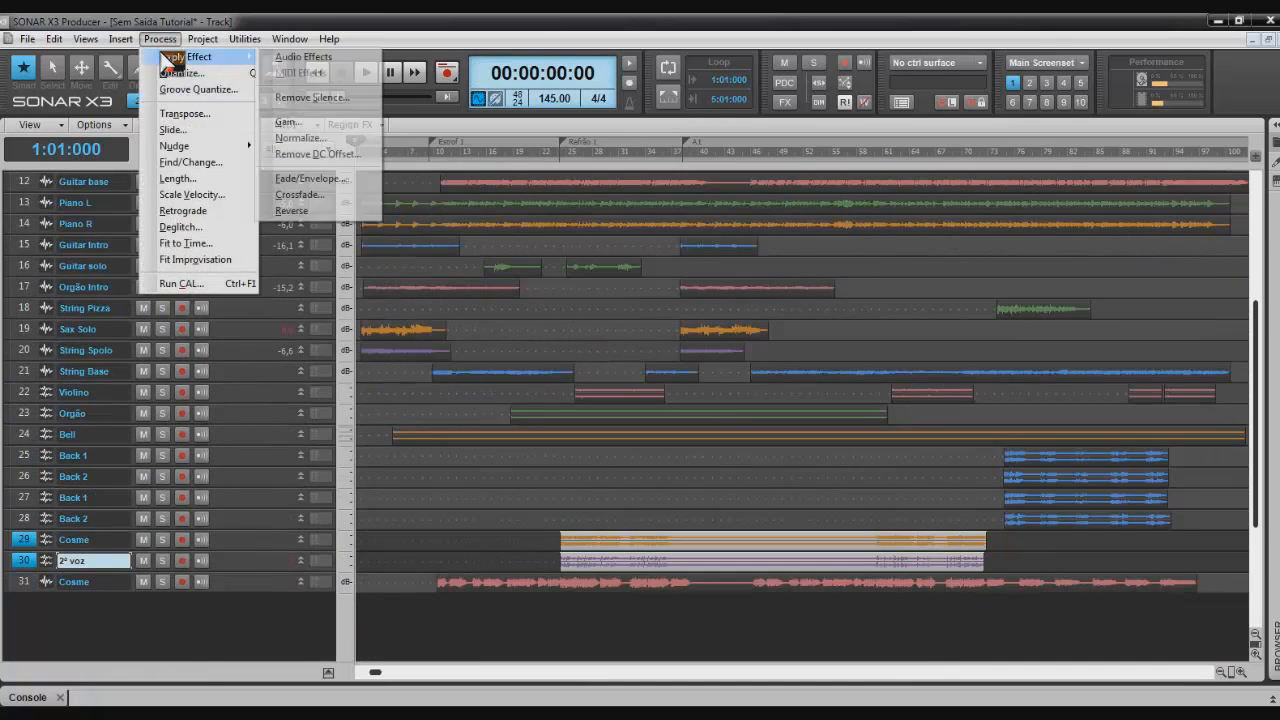
{"action": "left_click", "coordinate": [306, 97]}
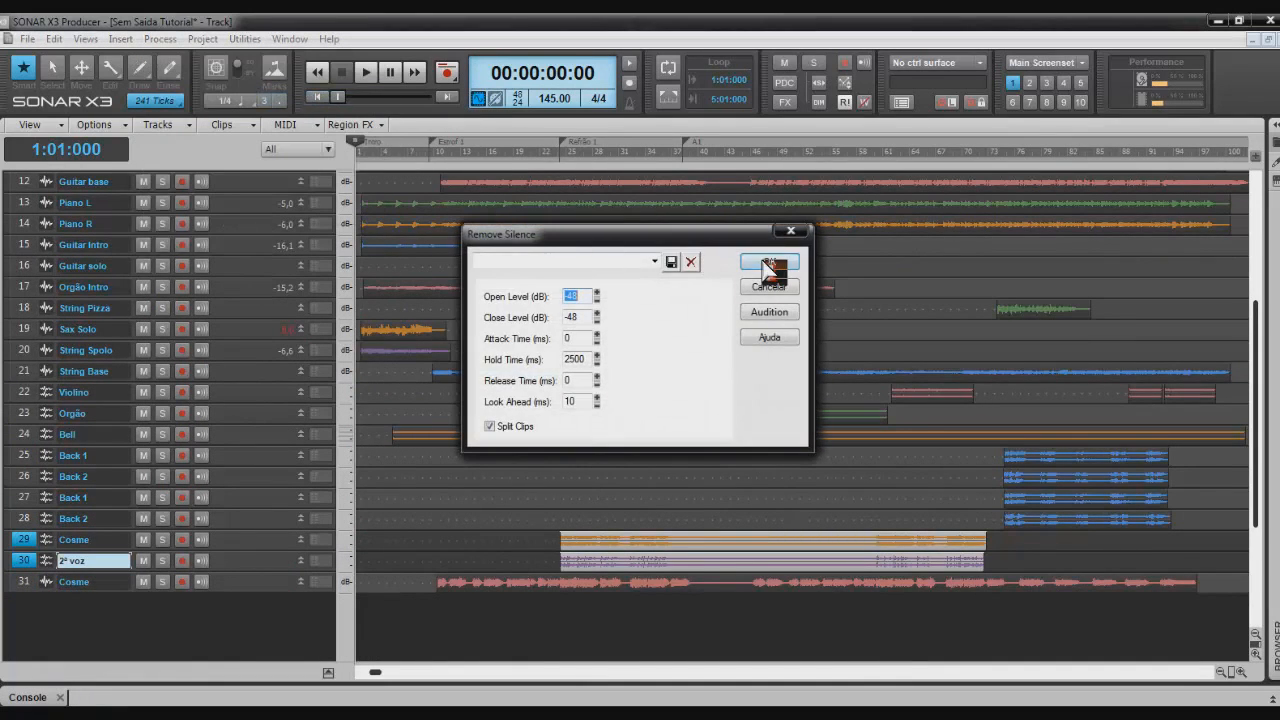
{"action": "left_click", "coordinate": [763, 261]}
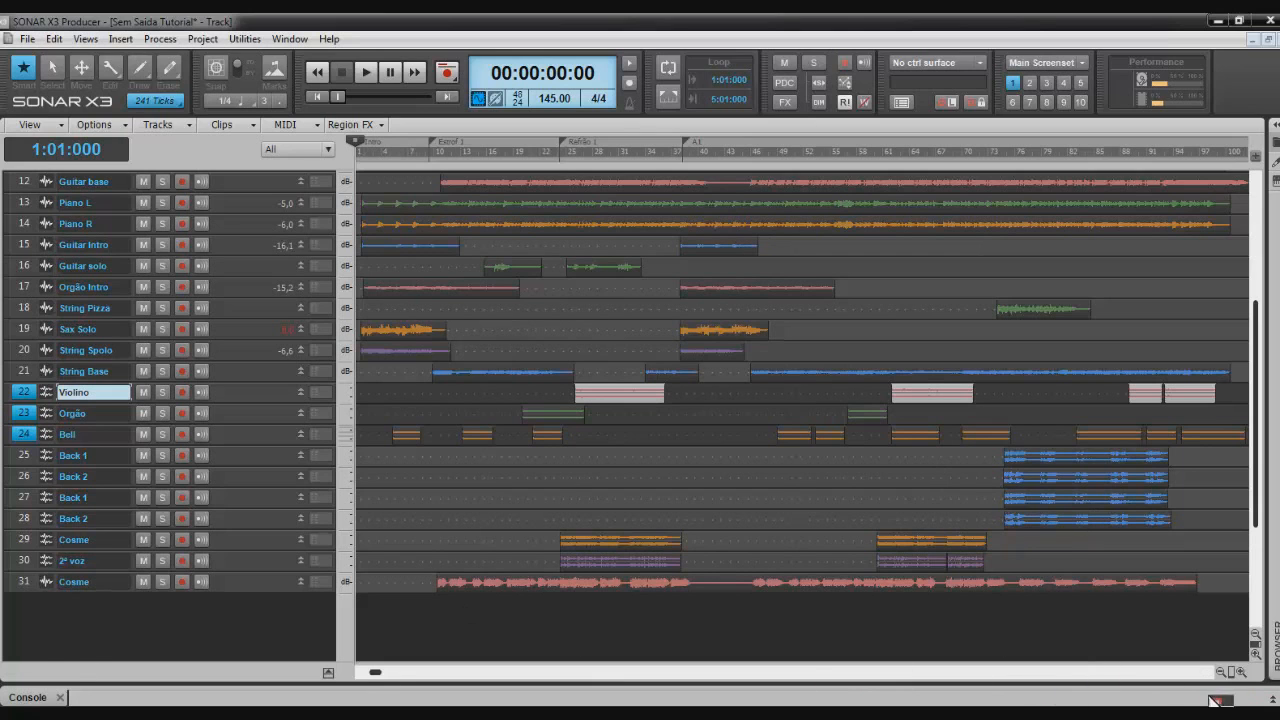
Play the song in the console with the Bumbo track soloed and lower its fader to about -9.3 dB.
{"action": "left_click", "coordinate": [38, 697]}
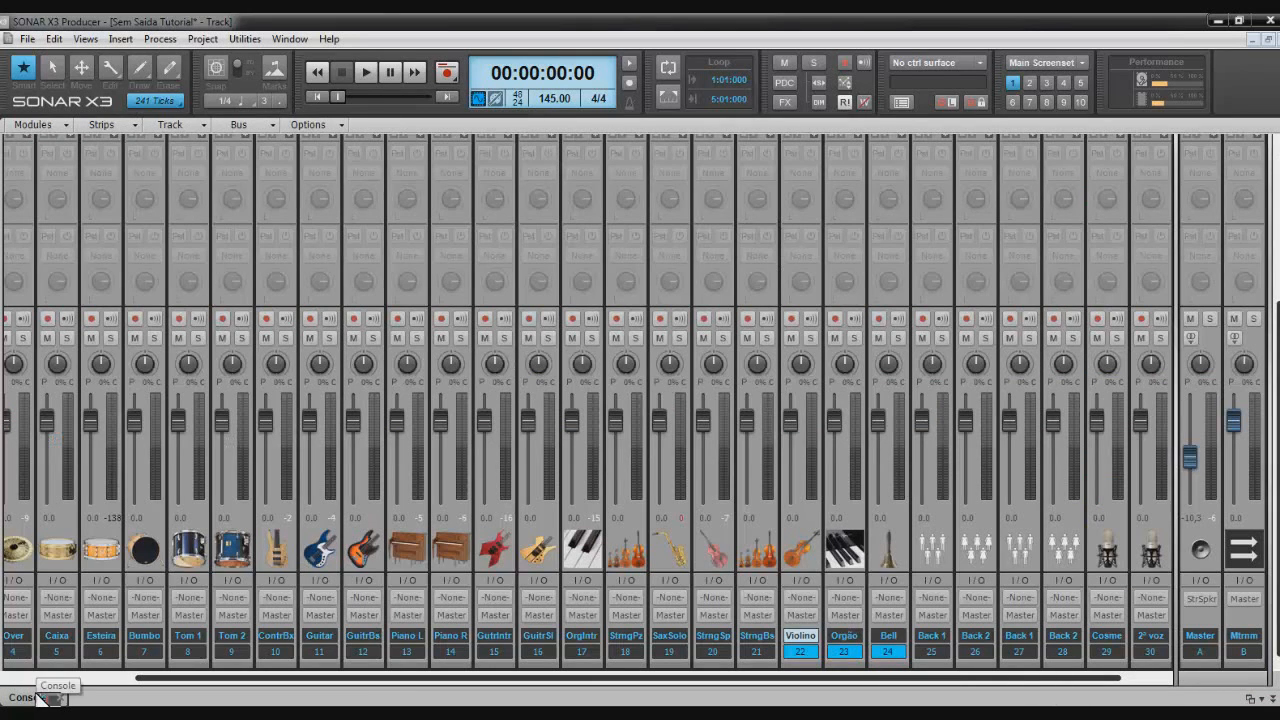
{"action": "left_click_drag", "start_coordinate": [190, 679], "coordinate": [65, 682]}
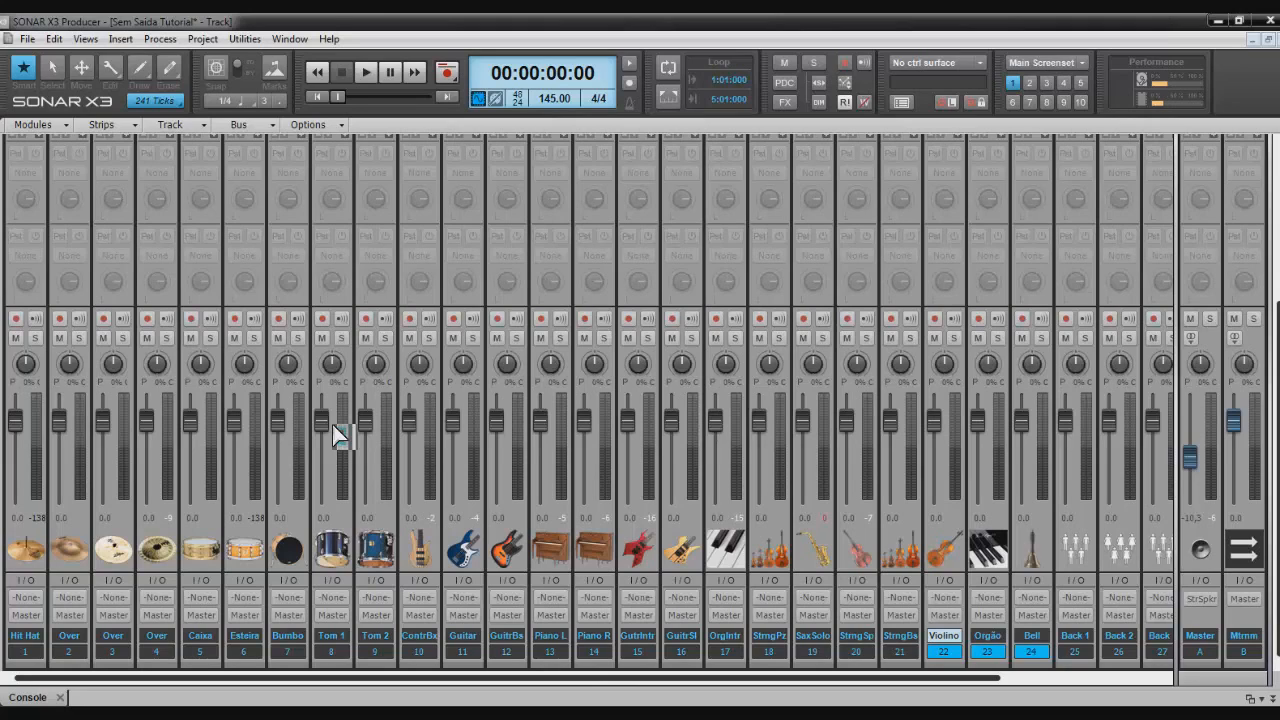
{"action": "mouse_move", "coordinate": [316, 400]}
{"action": "key", "text": "space"}
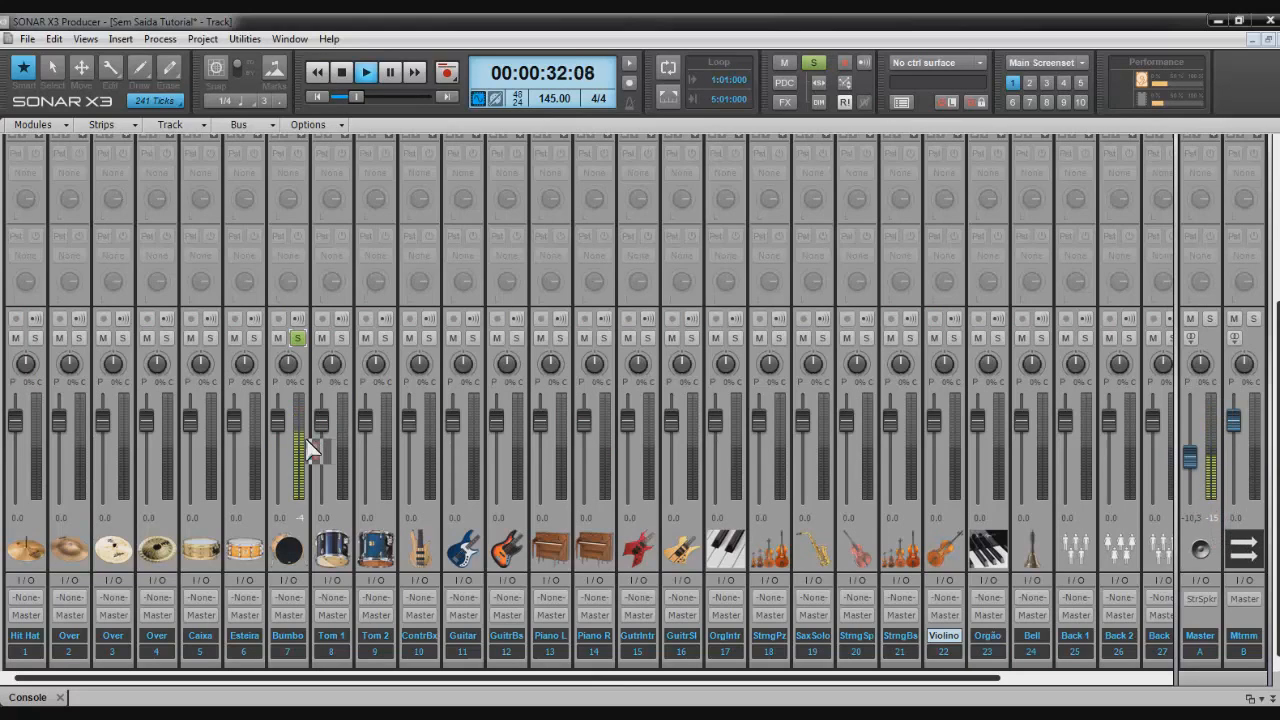
{"action": "left_click_drag", "start_coordinate": [278, 421], "coordinate": [278, 455]}
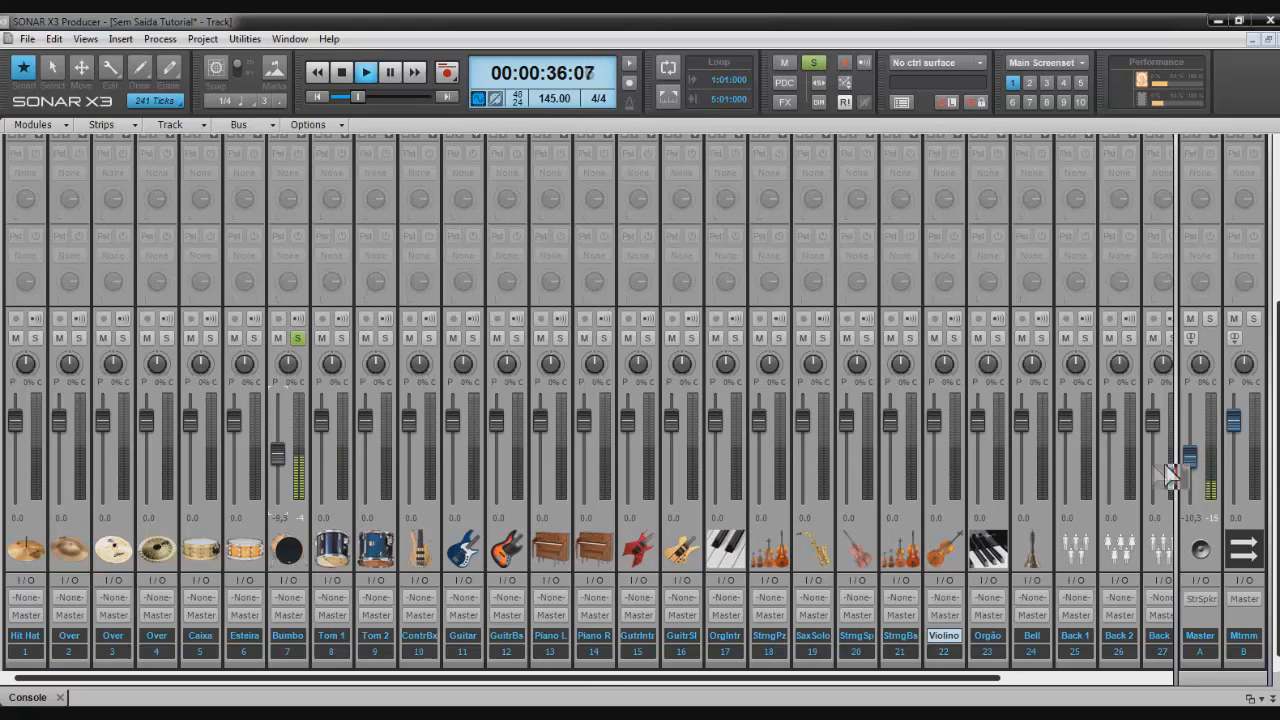
Reset the Master fader to 0 dB and lower the Bumbo fader to about -14.6 dB during playback.
{"action": "left_click", "coordinate": [1189, 460]}
{"action": "double_click", "coordinate": [1189, 460]}
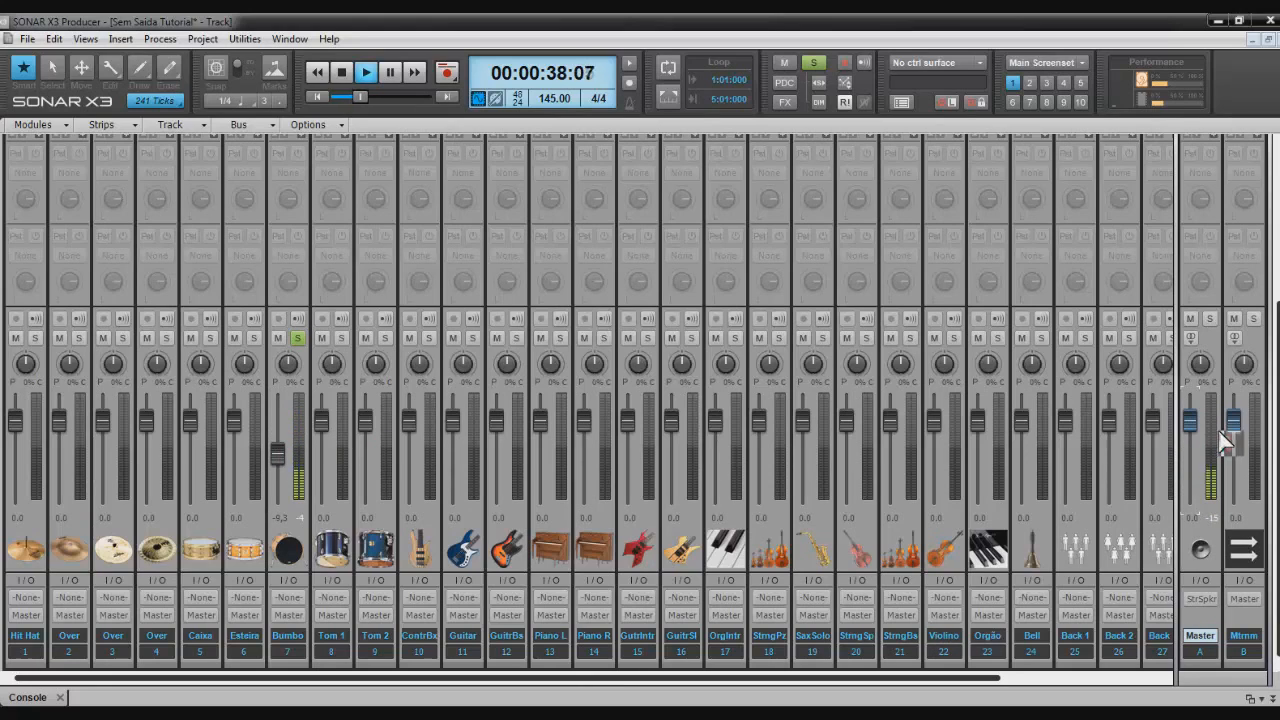
{"action": "key", "text": "space"}
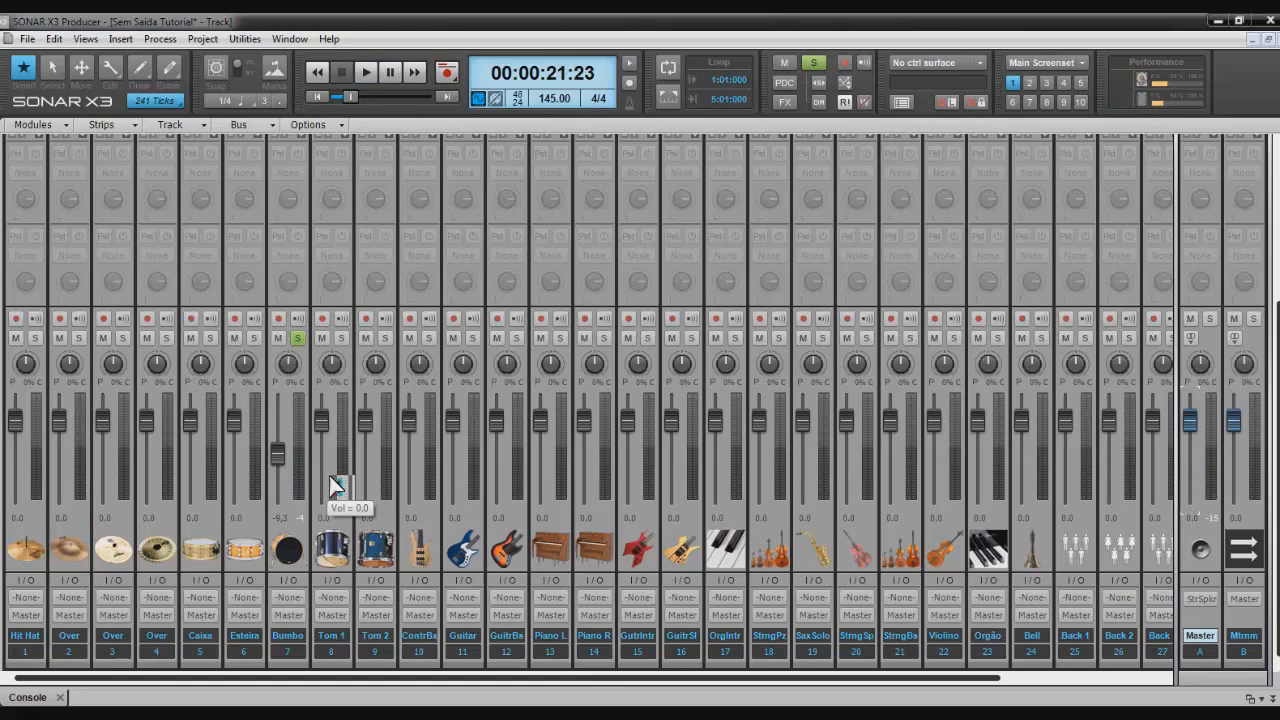
{"action": "key", "text": "space"}
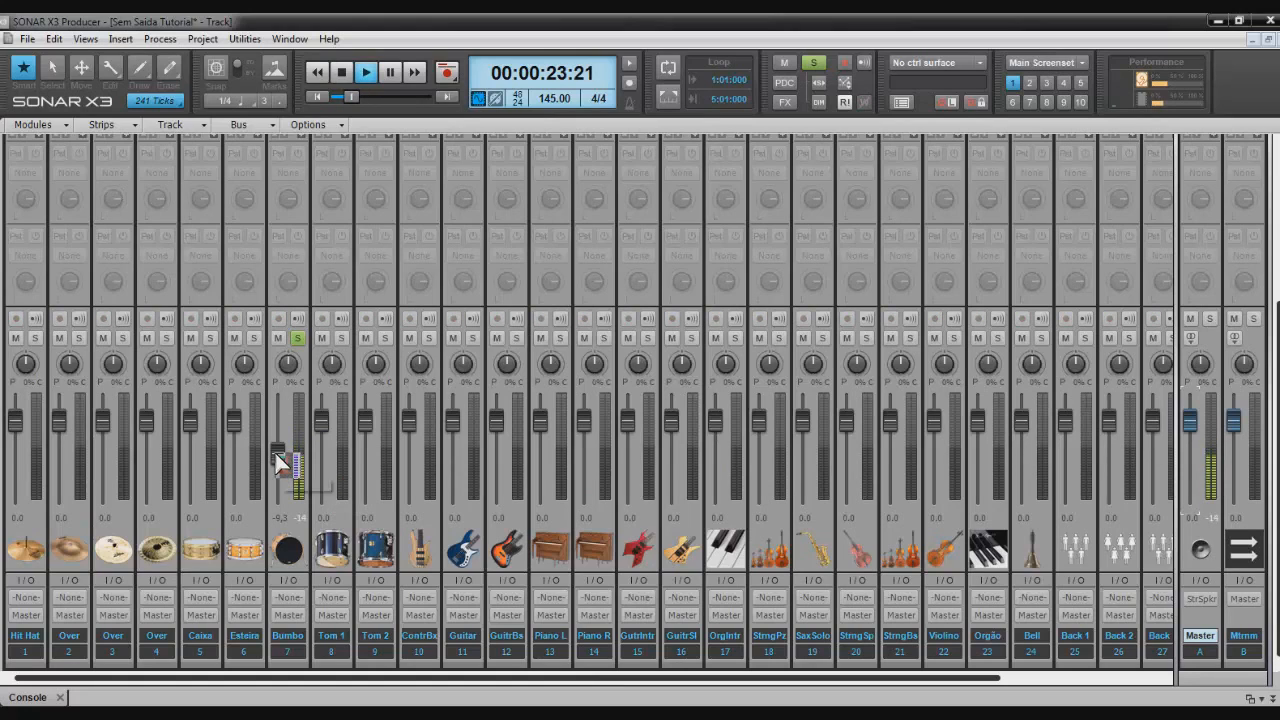
{"action": "left_click_drag", "start_coordinate": [275, 452], "coordinate": [275, 453]}
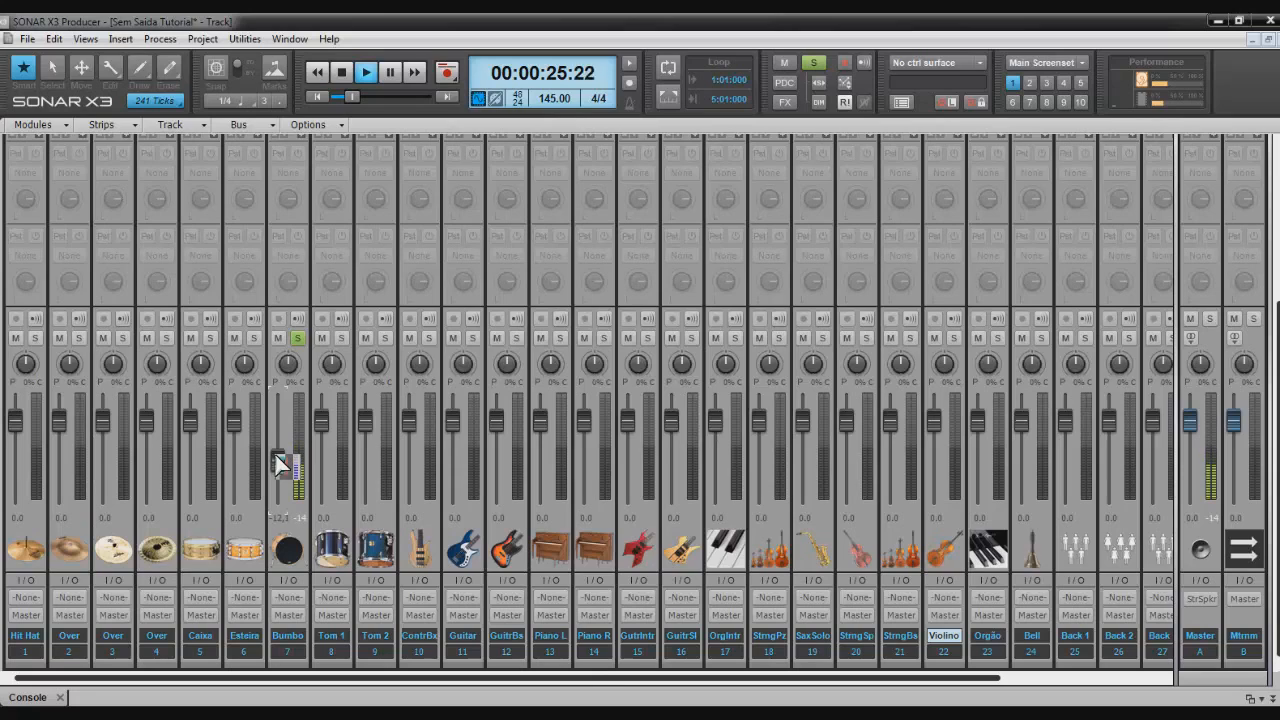
{"action": "left_click_drag", "start_coordinate": [281, 465], "coordinate": [282, 468]}
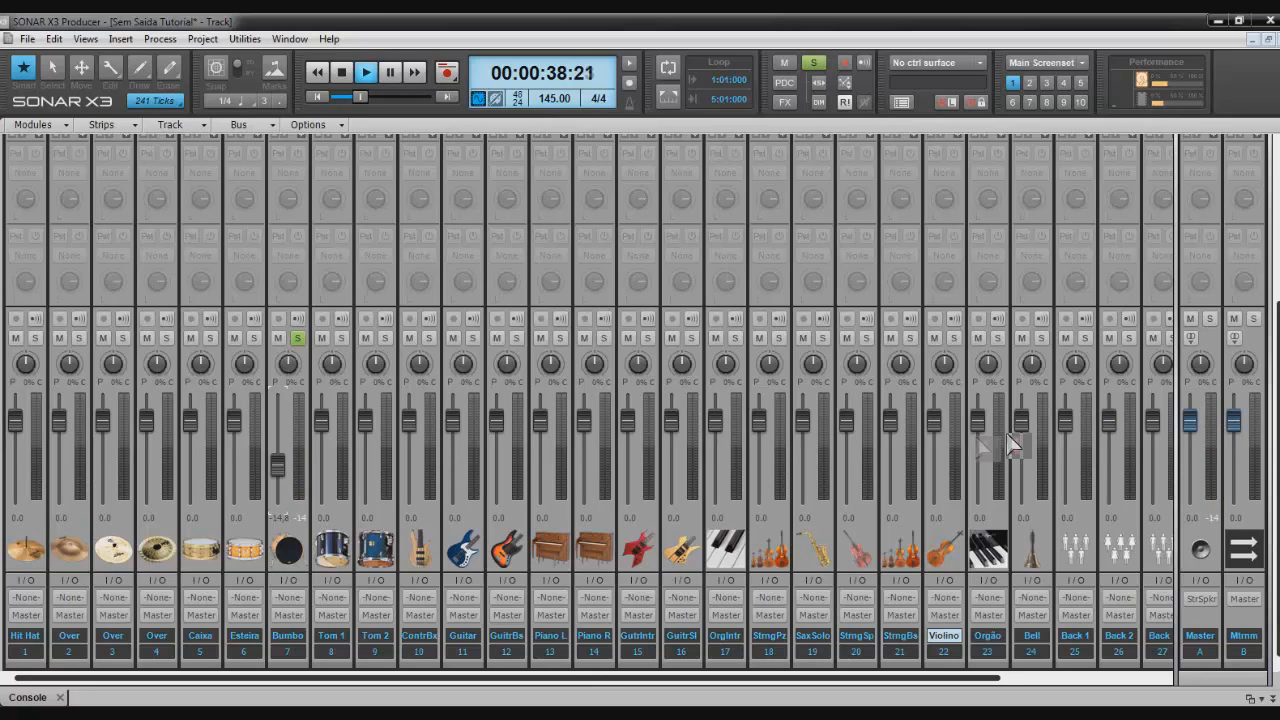
Solo the ContrBx bass track along with Bumbo and lower the bass fader to about -14.6 dB.
{"action": "left_click", "coordinate": [428, 338]}
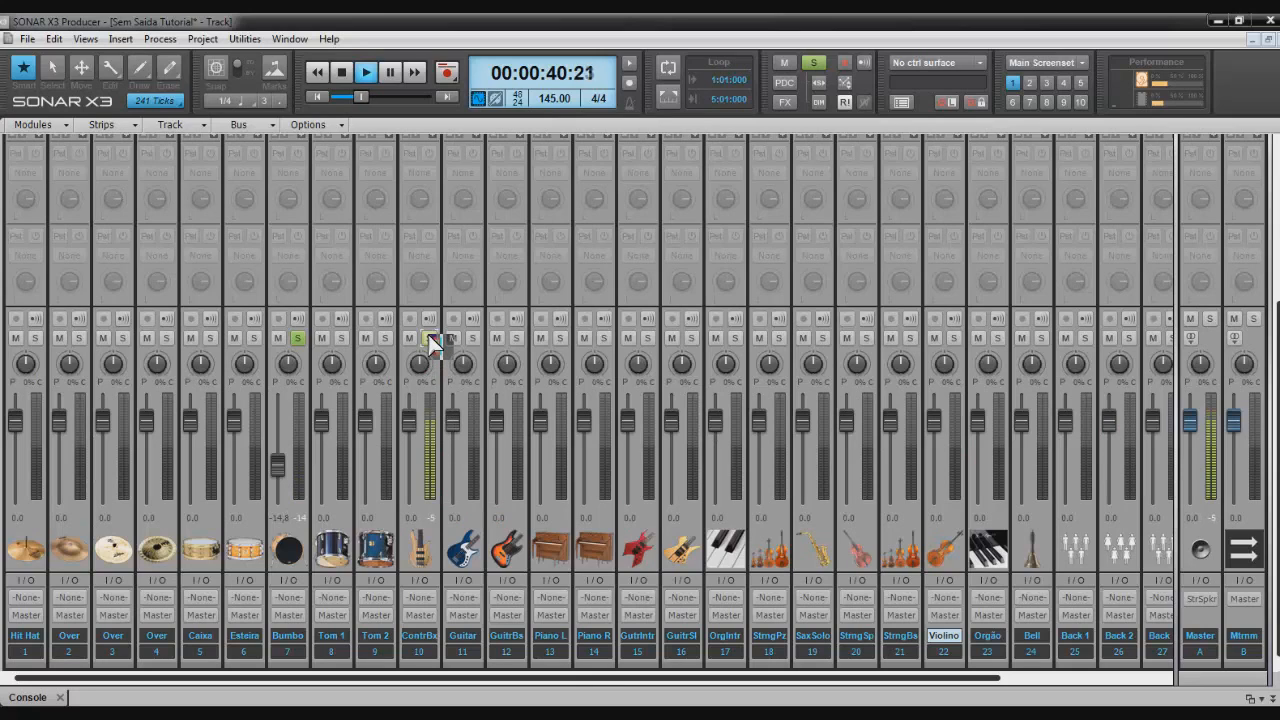
{"action": "key", "text": "space"}
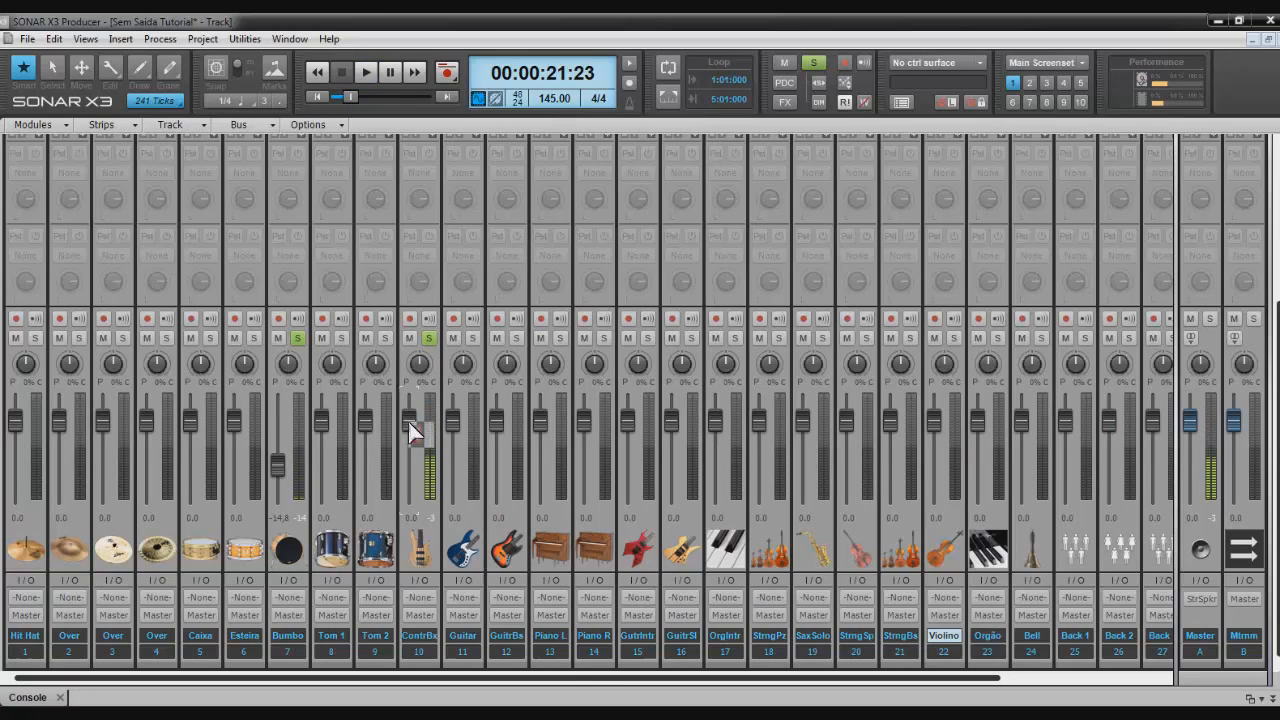
{"action": "left_click_drag", "start_coordinate": [410, 428], "coordinate": [414, 432]}
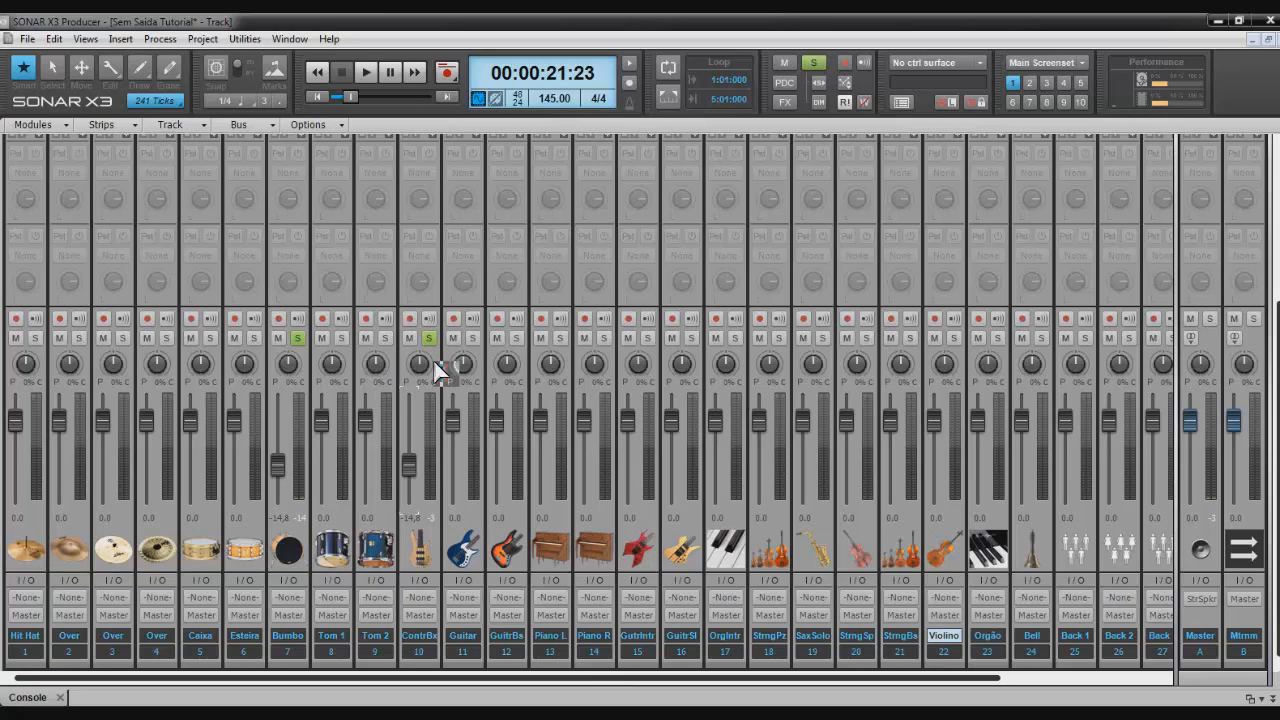
Balance the two soloed tracks during playback, setting ContrBx to about -15.2 dB and Bumbo to about -12.1 dB.
{"action": "key", "text": "space"}
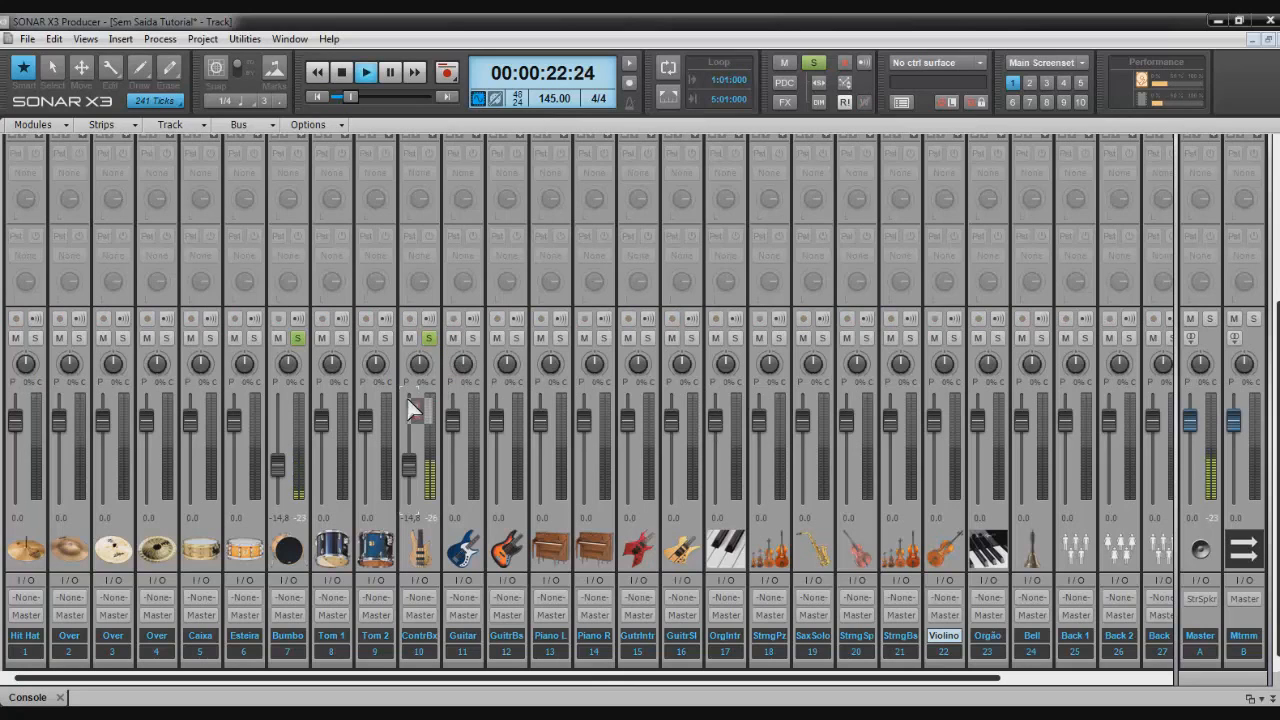
{"action": "left_click_drag", "start_coordinate": [410, 460], "coordinate": [409, 459]}
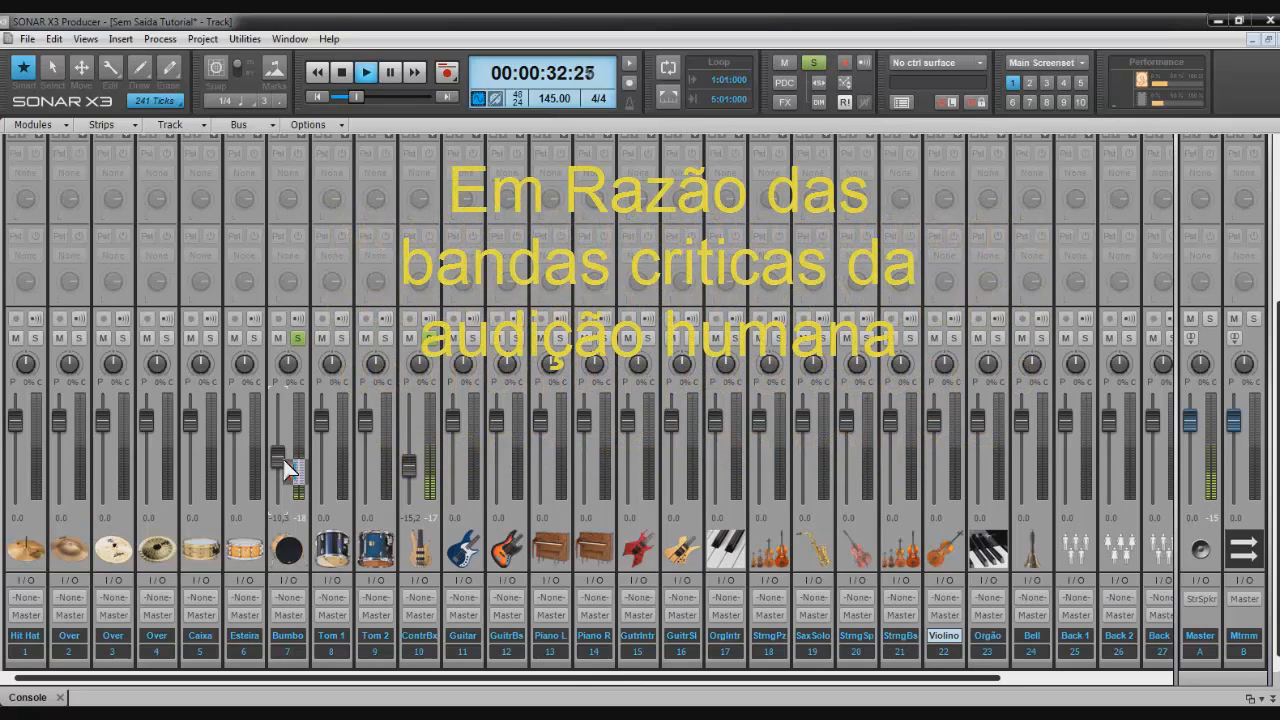
{"action": "left_click_drag", "start_coordinate": [283, 458], "coordinate": [284, 461]}
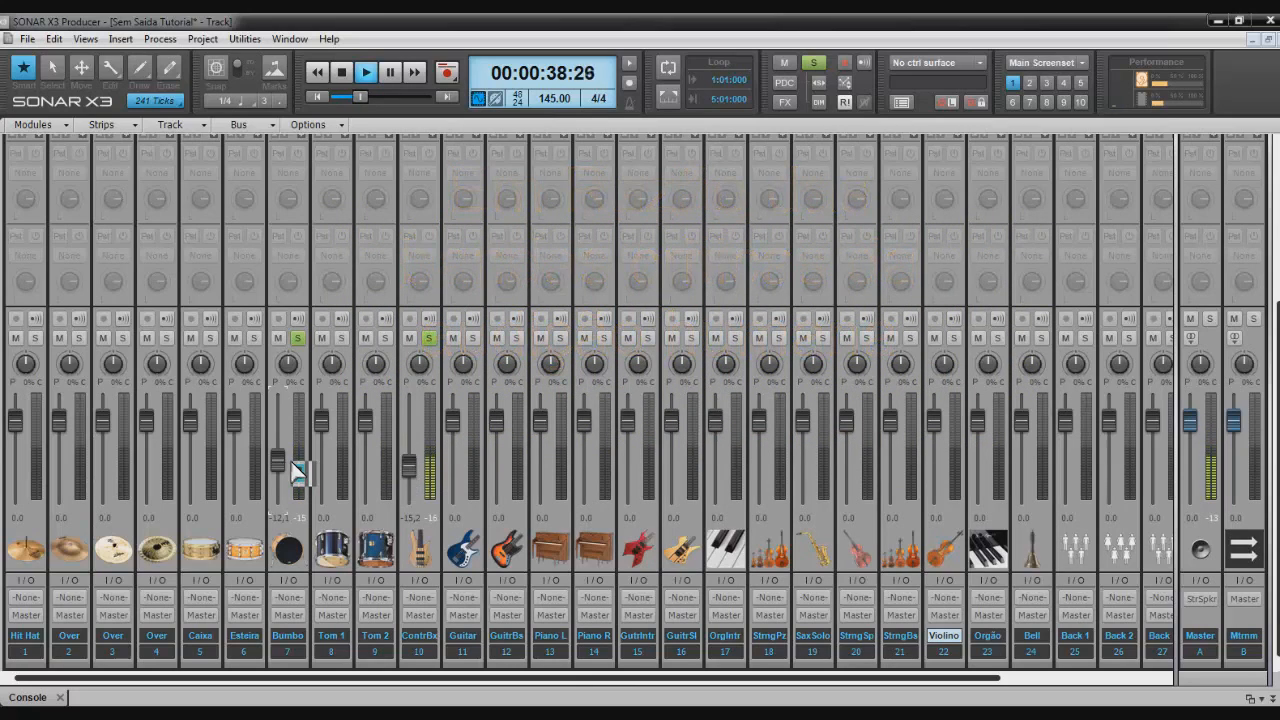
{"action": "key", "text": "space"}
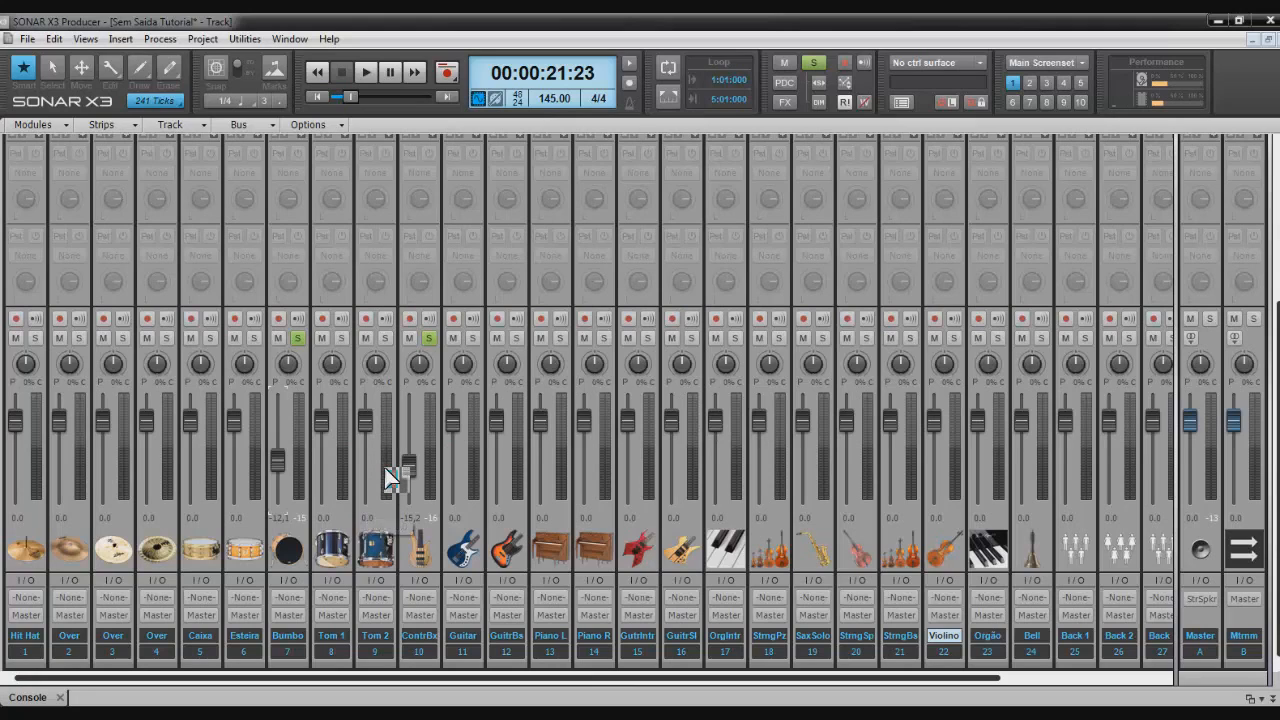
Solo the Caixa and Esteira tracks during playback and lower their faders to about -7.4 dB and -8.9 dB.
{"action": "key", "text": "space"}
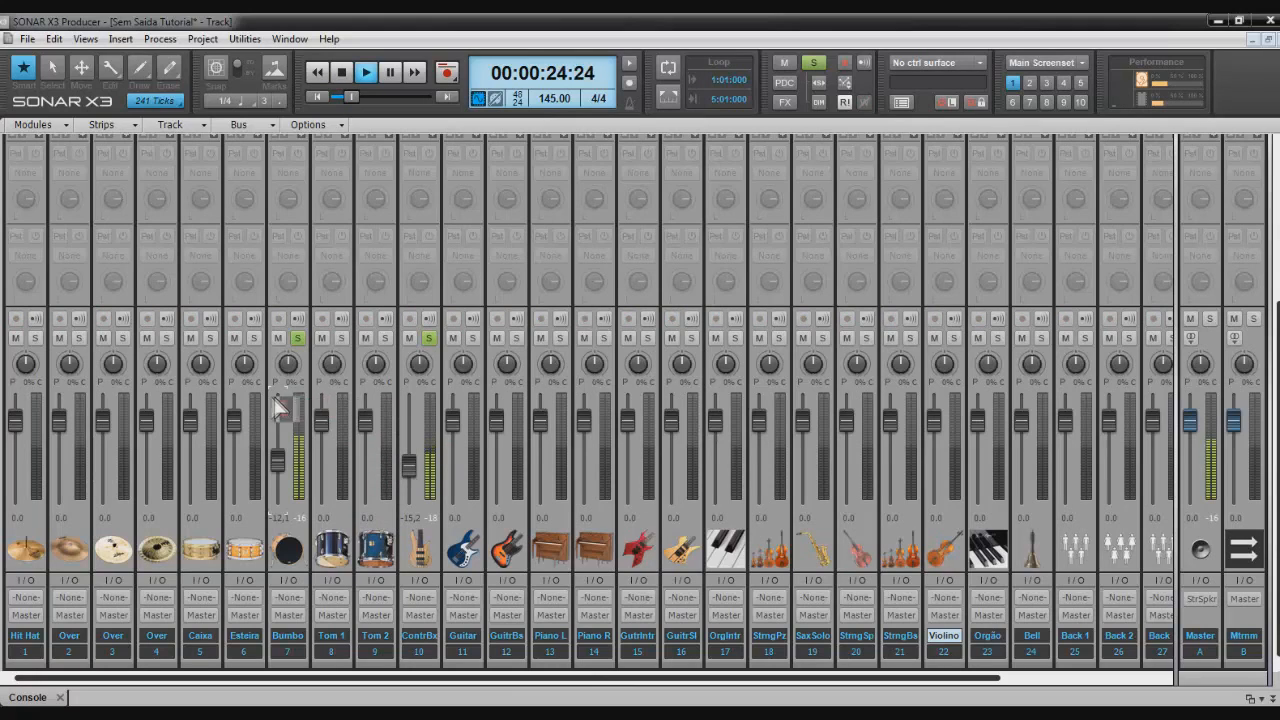
{"action": "left_click", "coordinate": [210, 338]}
{"action": "left_click", "coordinate": [255, 339]}
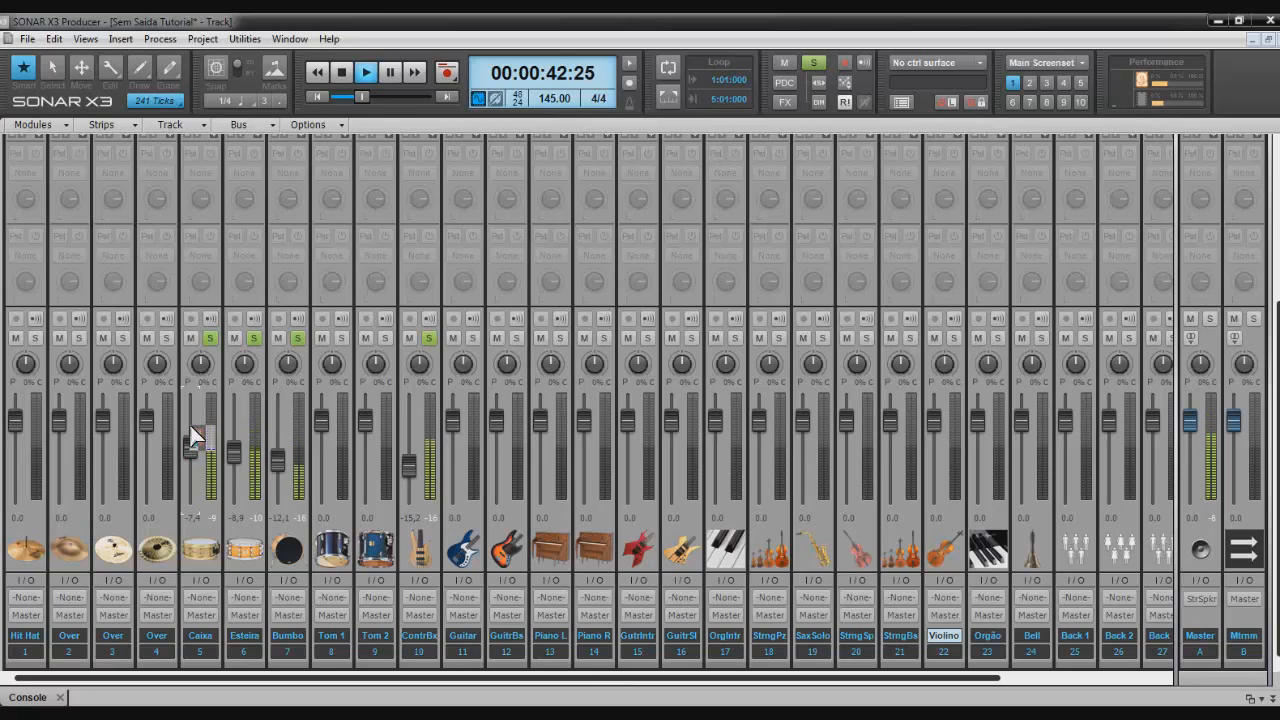
{"action": "key", "text": "space"}
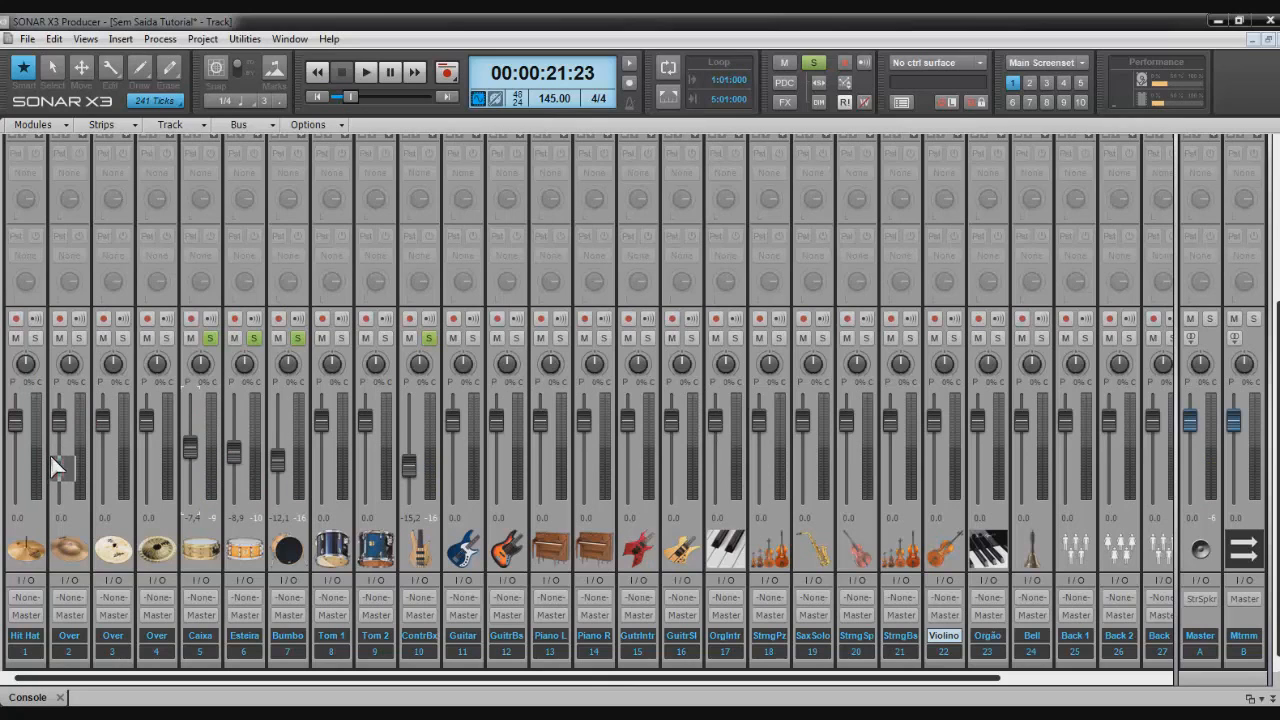
Pan Hit Hat 40% left and Over track 4 40% right, soloing Hit Hat and all three Over tracks during playback.
{"action": "key", "text": "space"}
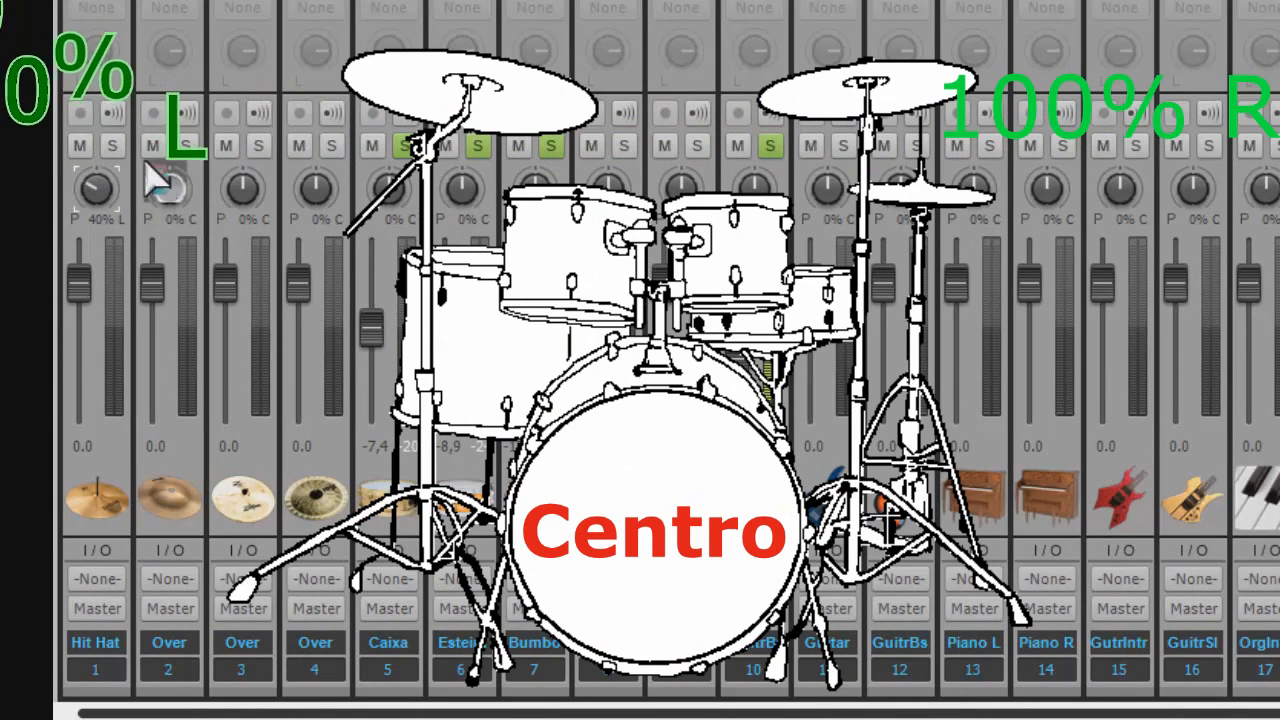
{"action": "left_click", "coordinate": [114, 146]}
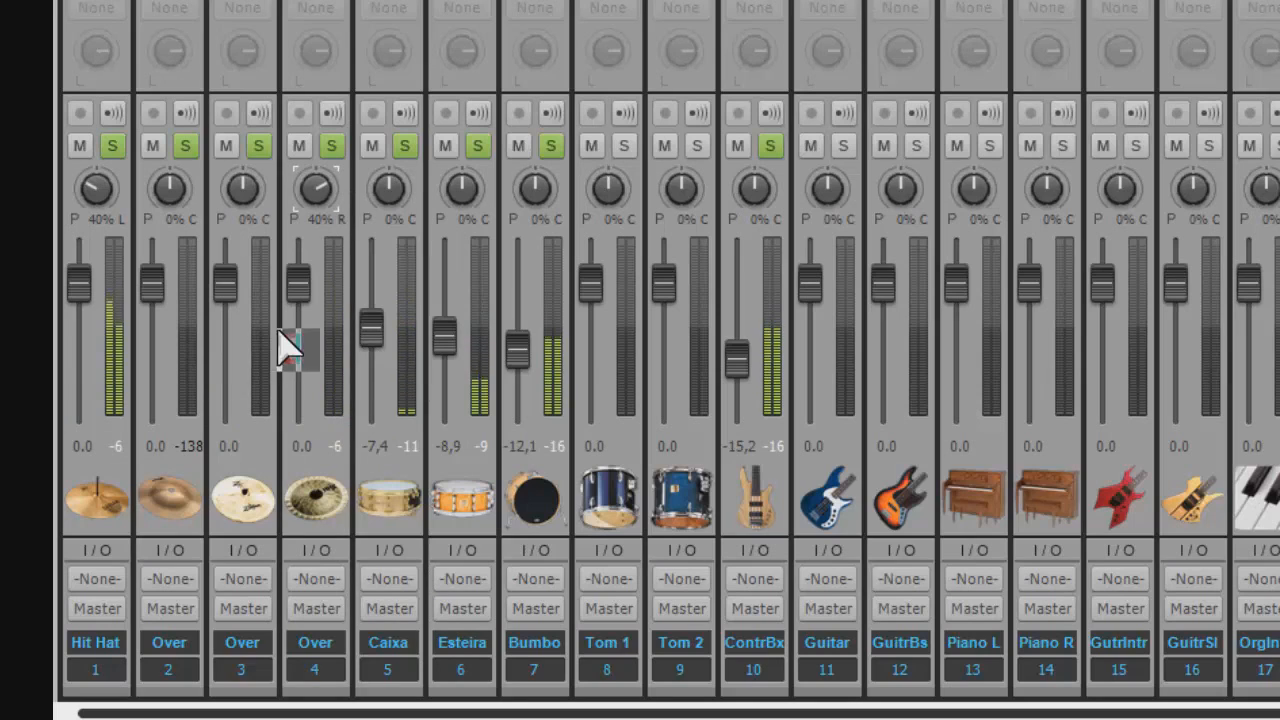
{"action": "mouse_move", "coordinate": [292, 342]}
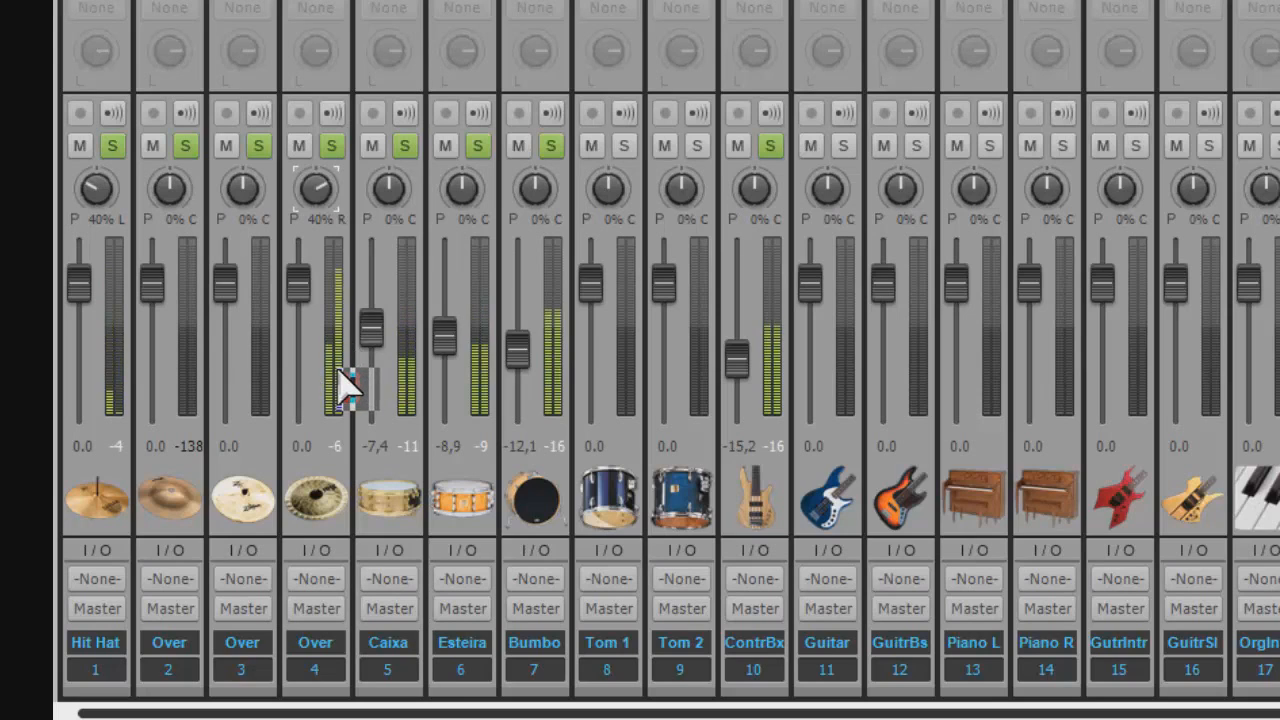
Lower the Over faders on tracks 2, 3 and 4 to about -6.6, -5.1 and -7.7 dB.
{"action": "left_click_drag", "start_coordinate": [299, 292], "coordinate": [303, 308]}
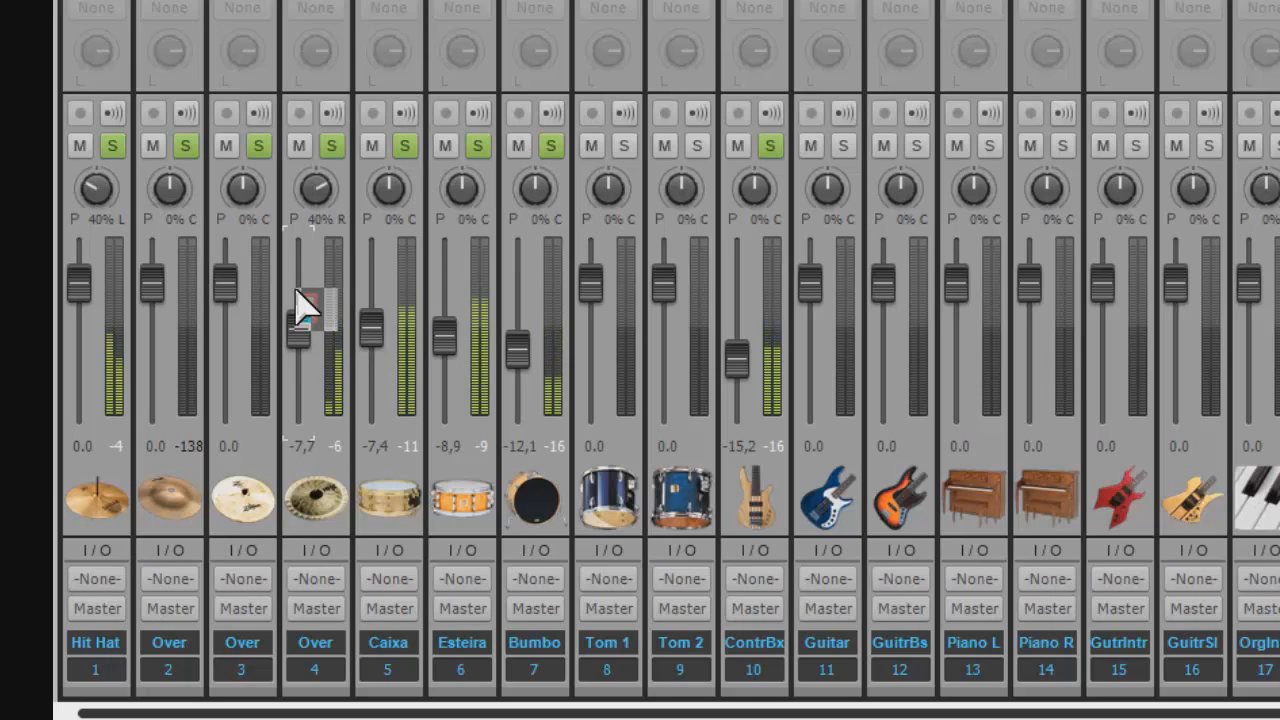
{"action": "left_click_drag", "start_coordinate": [171, 291], "coordinate": [224, 285]}
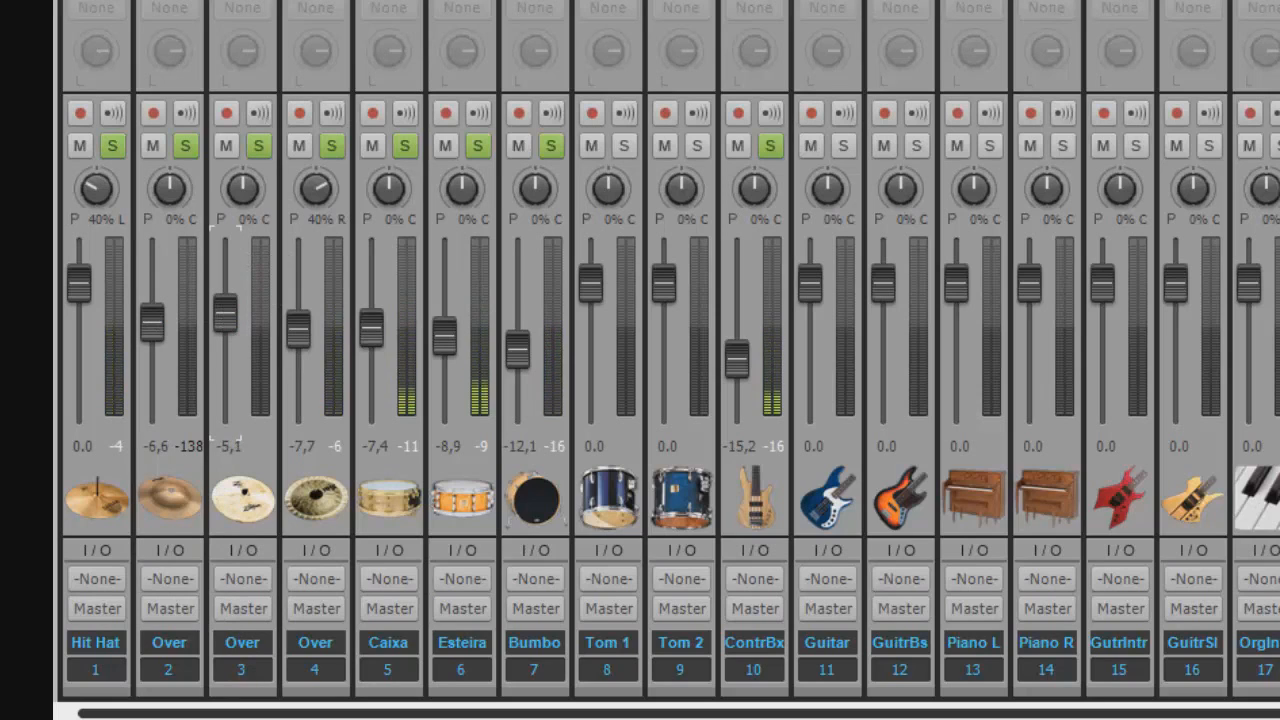
Select Over tracks 2 and 3, show them in the track view, and place the playhead just before track 3's clip.
{"action": "mouse_move", "coordinate": [228, 678]}
{"action": "left_mouse_down"}
{"action": "mouse_move", "coordinate": [189, 680]}
{"action": "mouse_move", "coordinate": [241, 681]}
{"action": "left_mouse_up"}
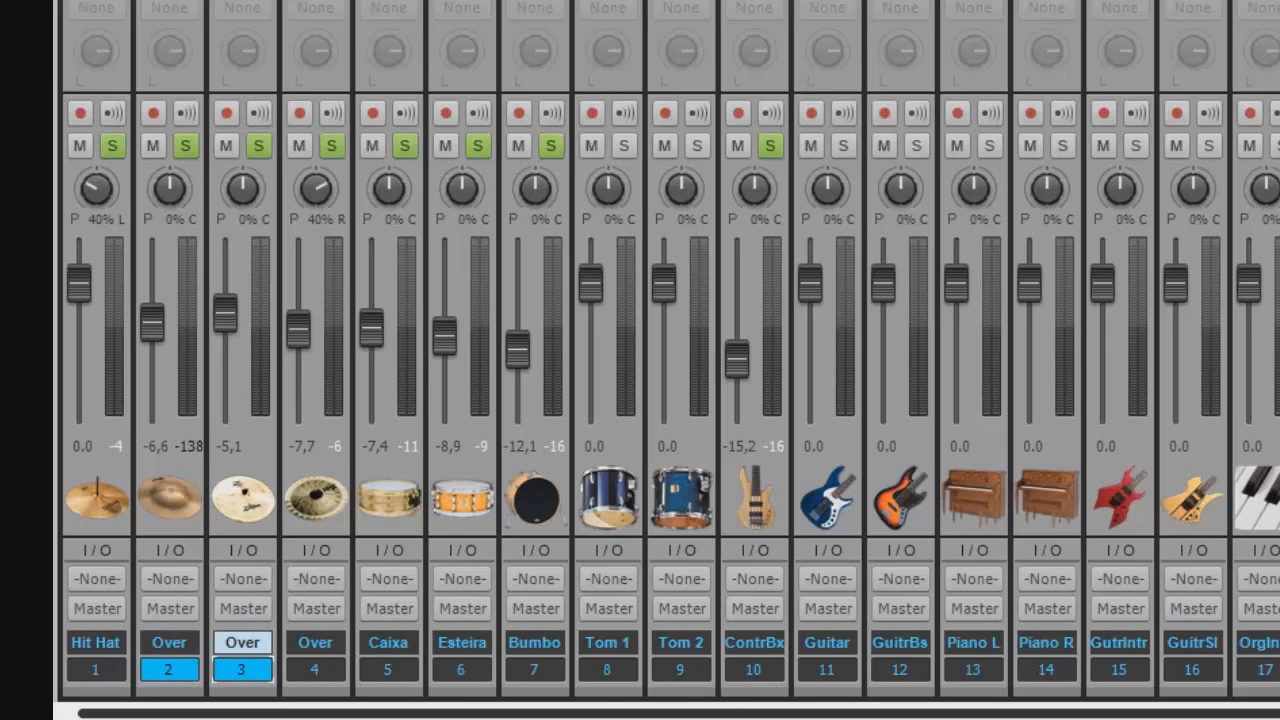
{"action": "key", "text": "d"}
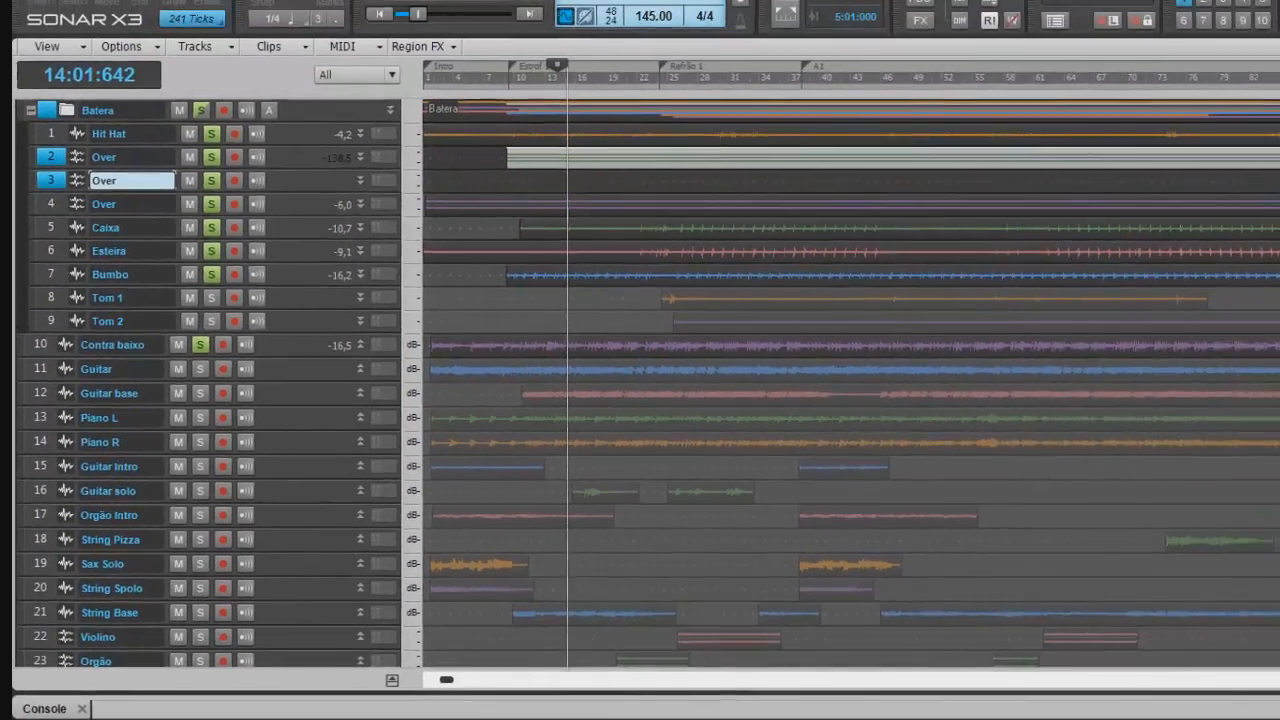
{"action": "left_click", "coordinate": [1188, 241]}
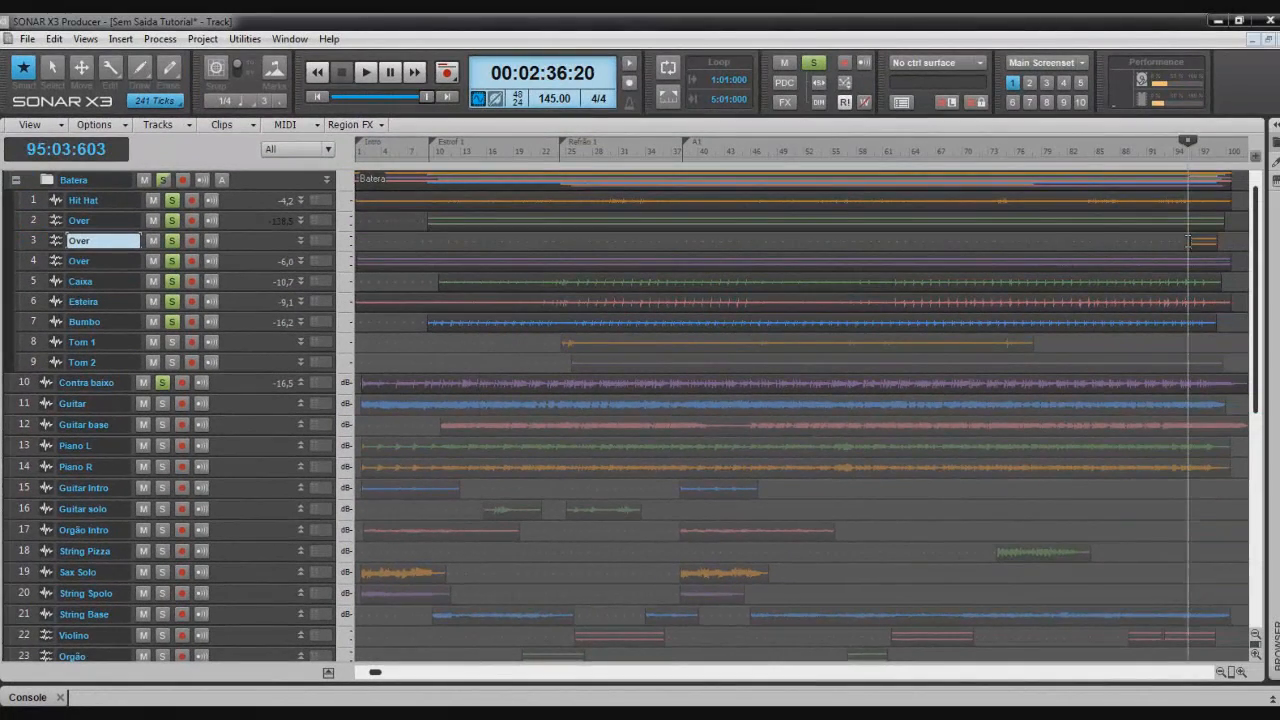
{"action": "left_click", "coordinate": [1128, 244]}
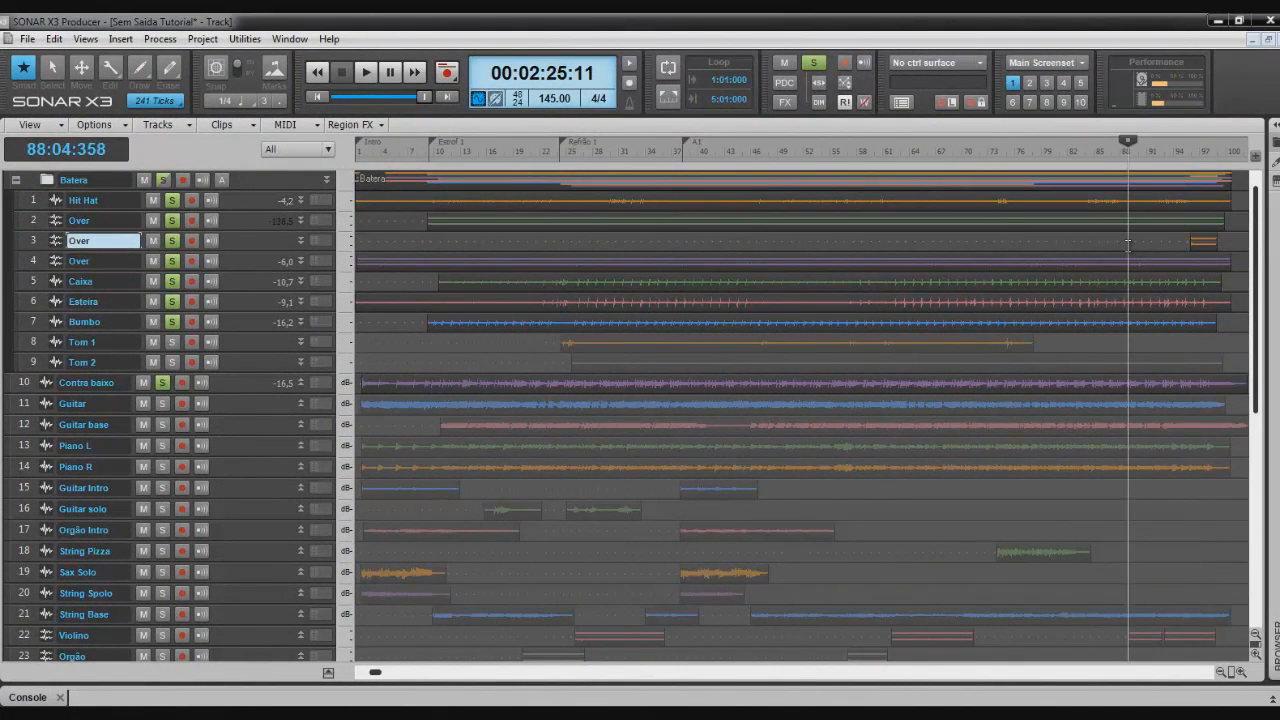
{"action": "left_click", "coordinate": [1183, 244]}
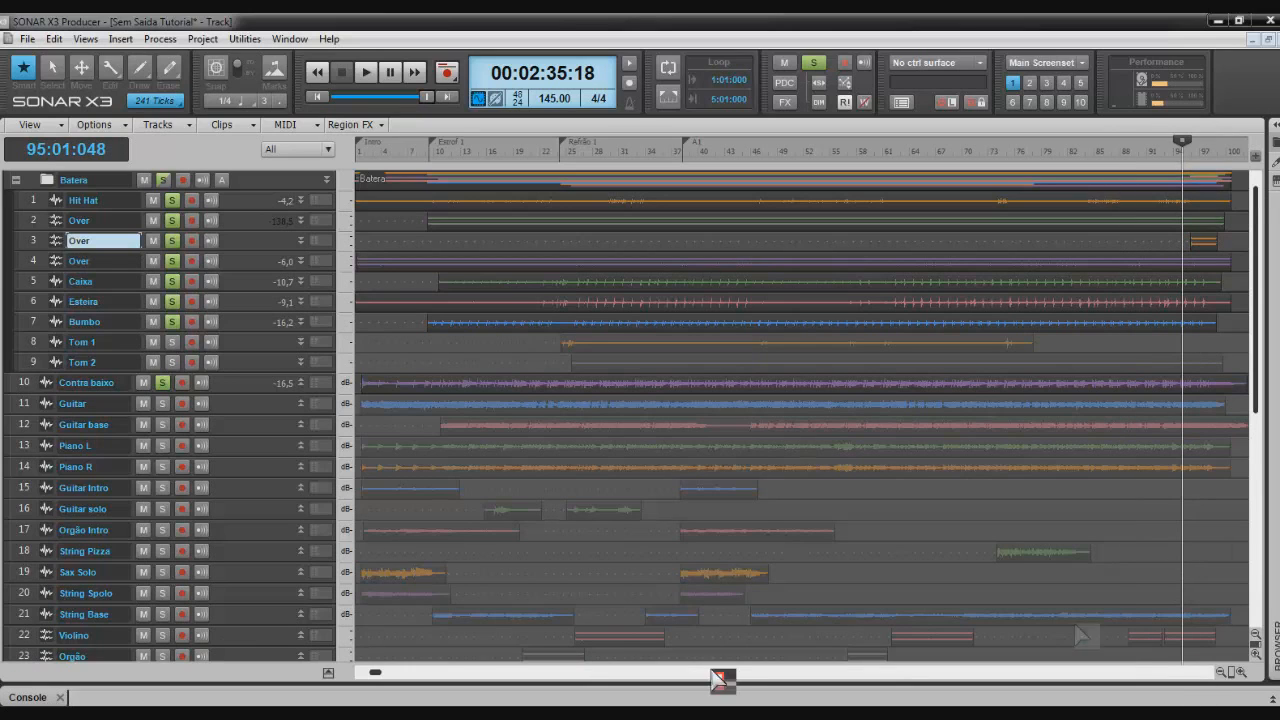
Return to the console, pan Over track 3 40% left, and play the passage to check the cymbals.
{"action": "left_click", "coordinate": [56, 697]}
{"action": "key", "text": "space"}
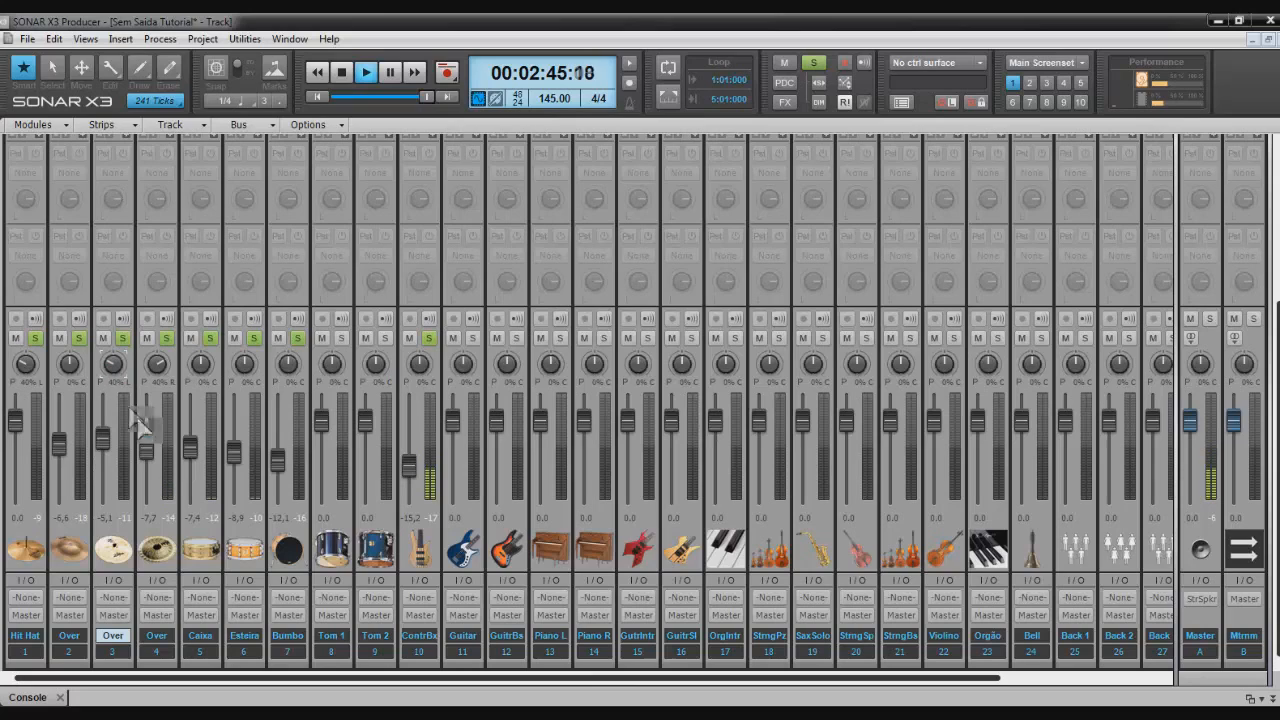
{"action": "key", "text": "space"}
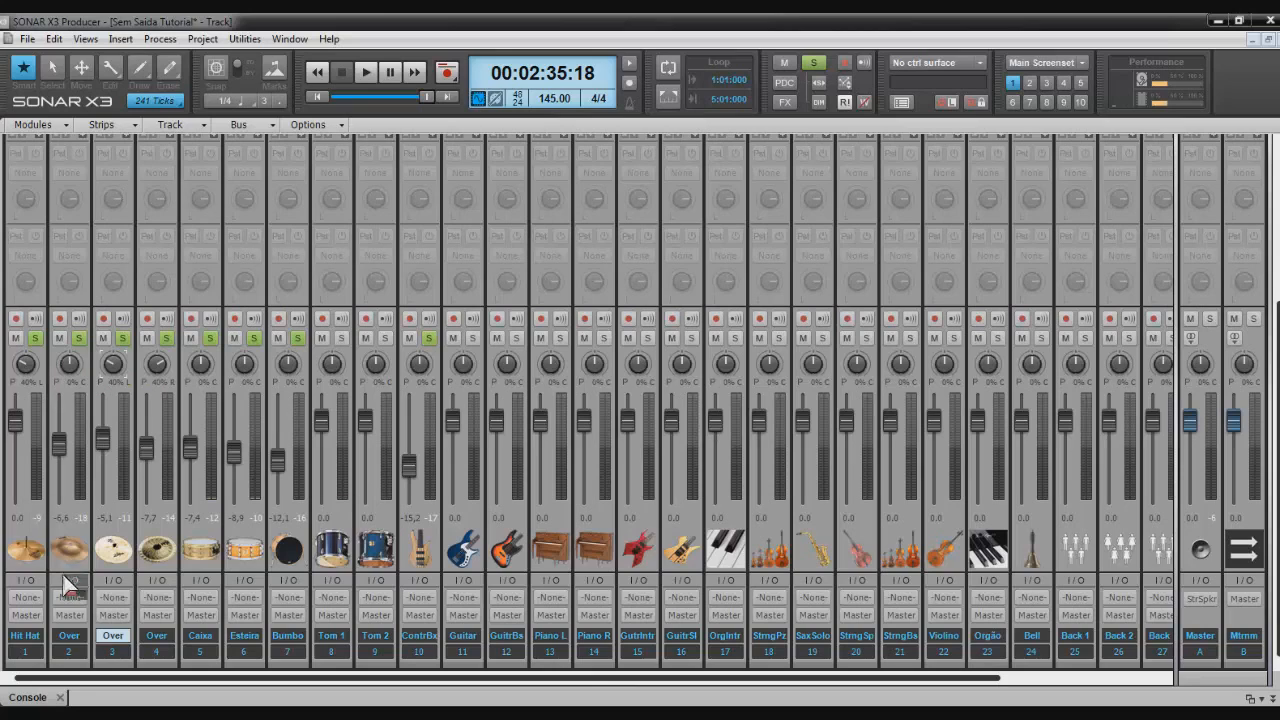
{"action": "key", "text": "space"}
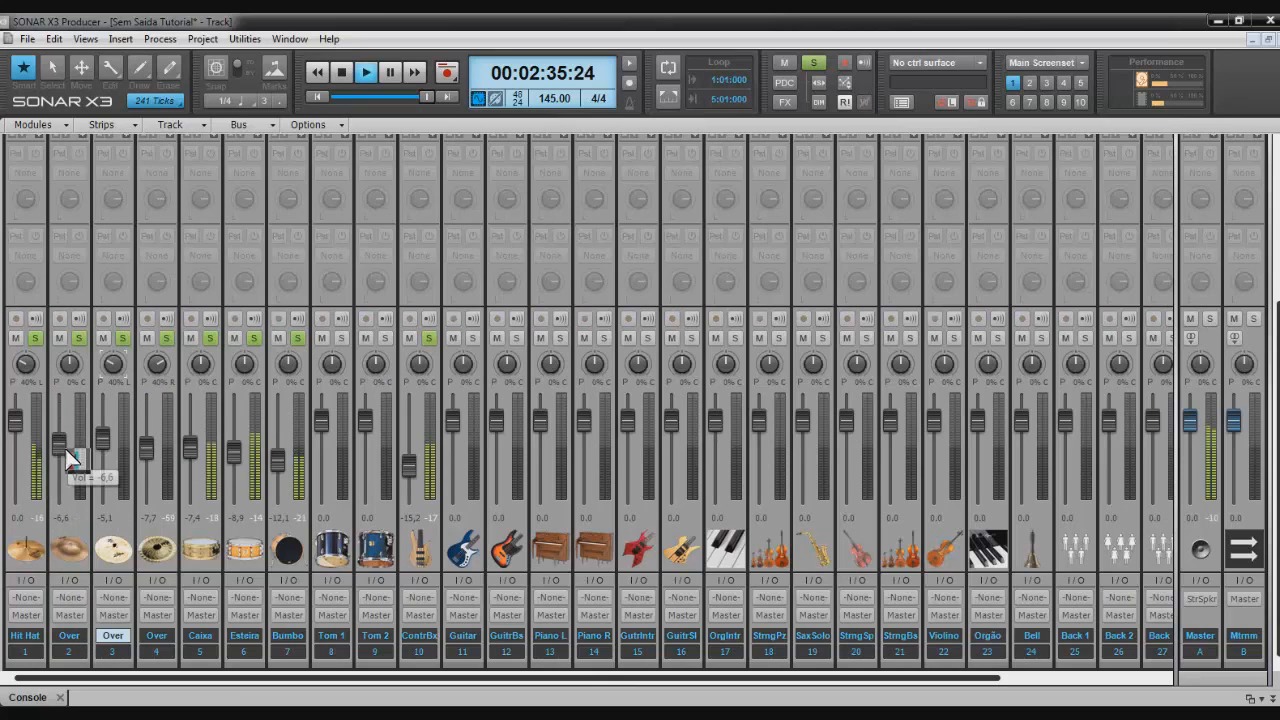
{"action": "key", "text": "space"}
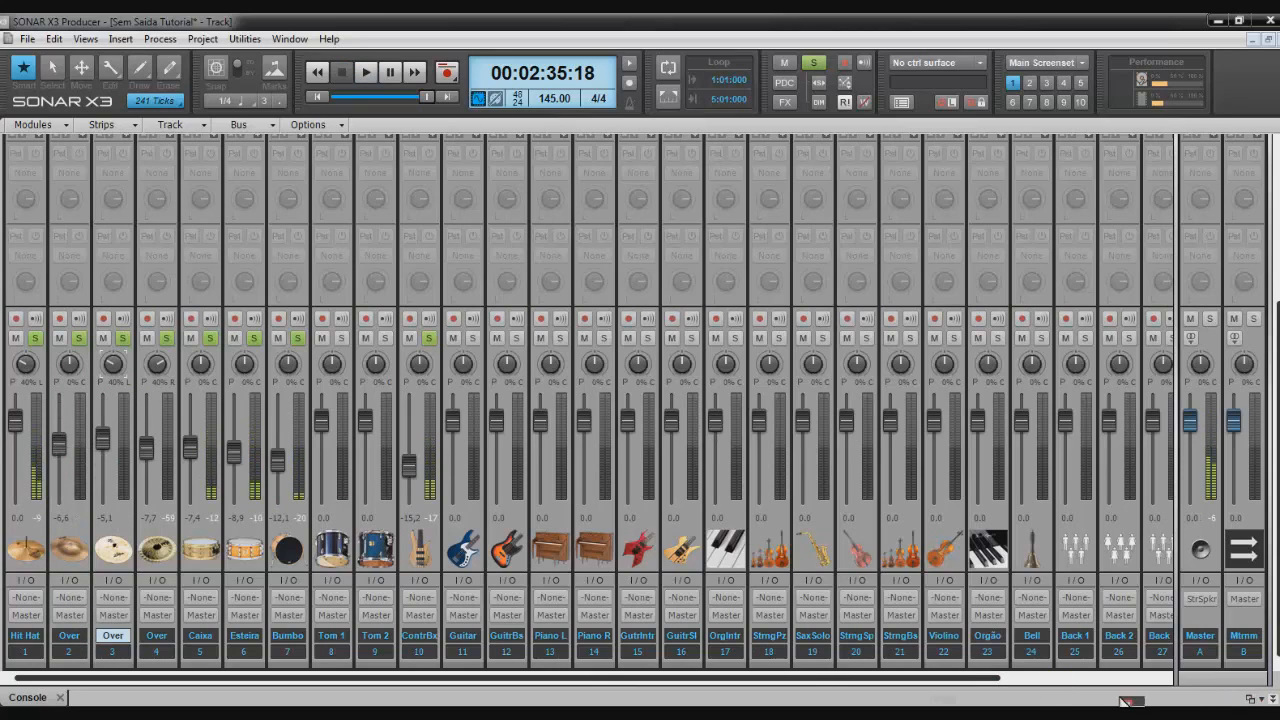
Enlarge Over track 2 in the track view and remove the silence from its clip.
{"action": "left_click", "coordinate": [70, 651]}
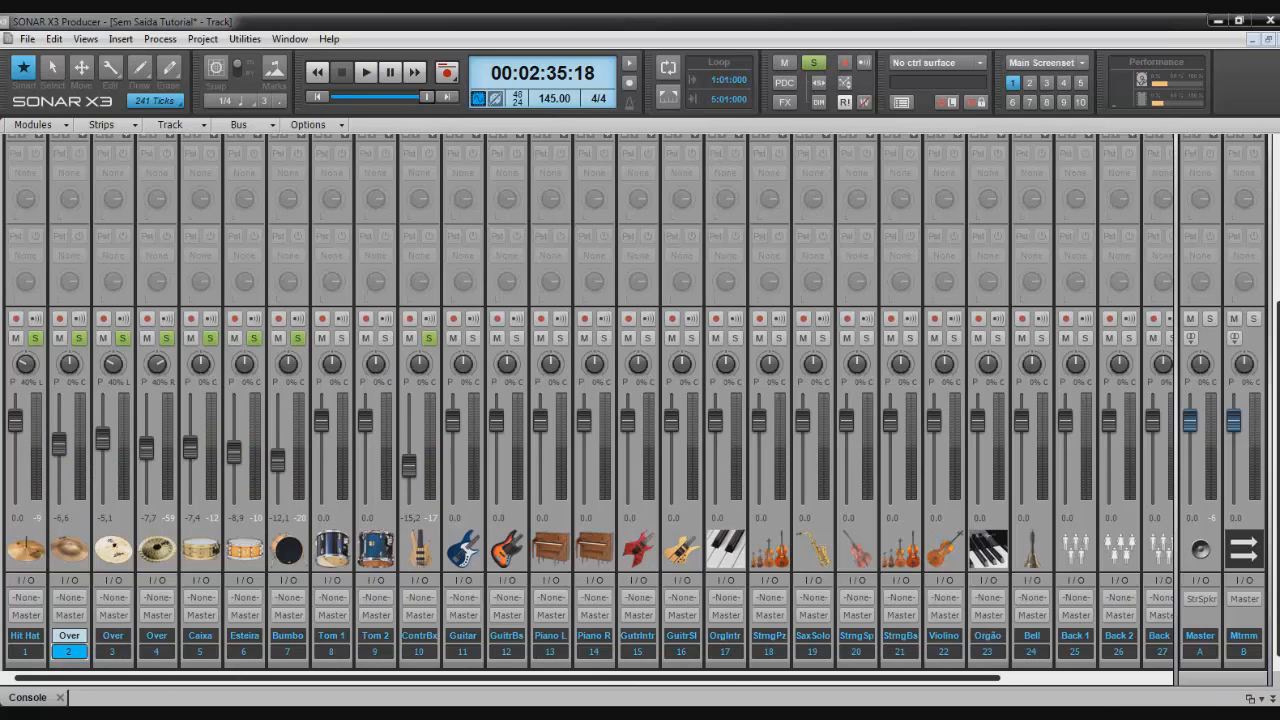
{"action": "left_click", "coordinate": [1266, 698]}
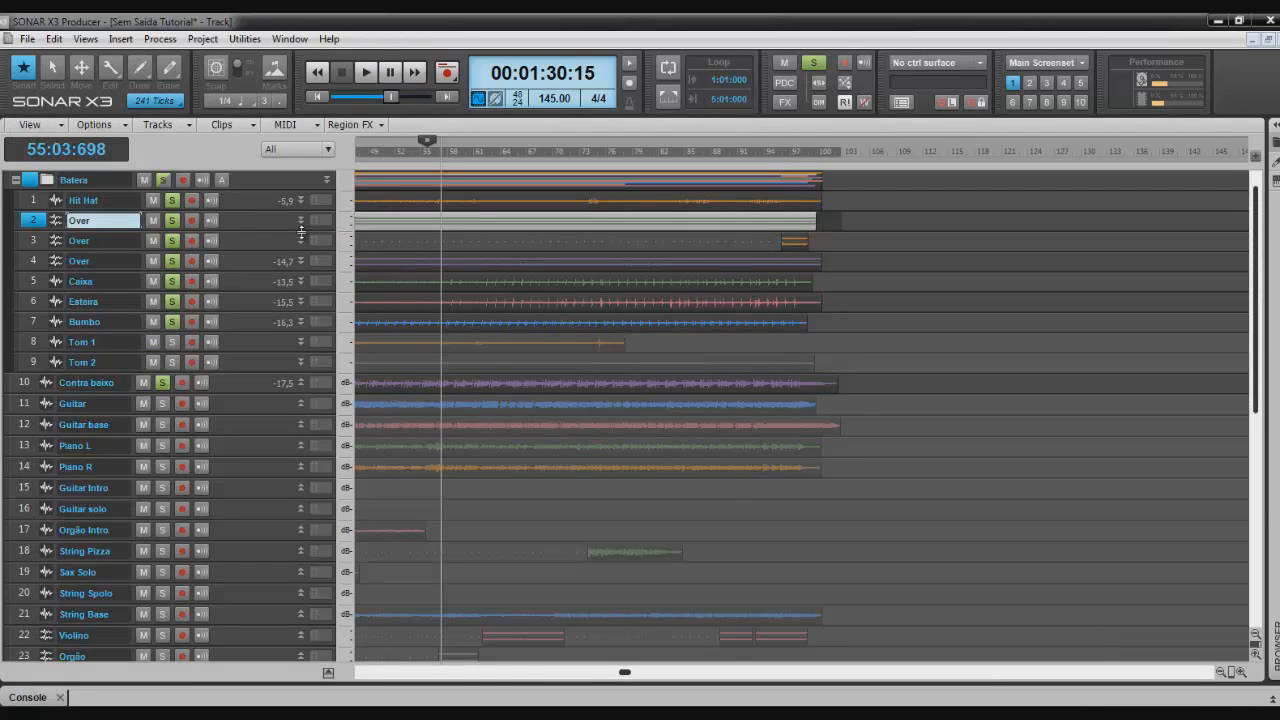
{"action": "left_click_drag", "start_coordinate": [301, 232], "coordinate": [317, 336]}
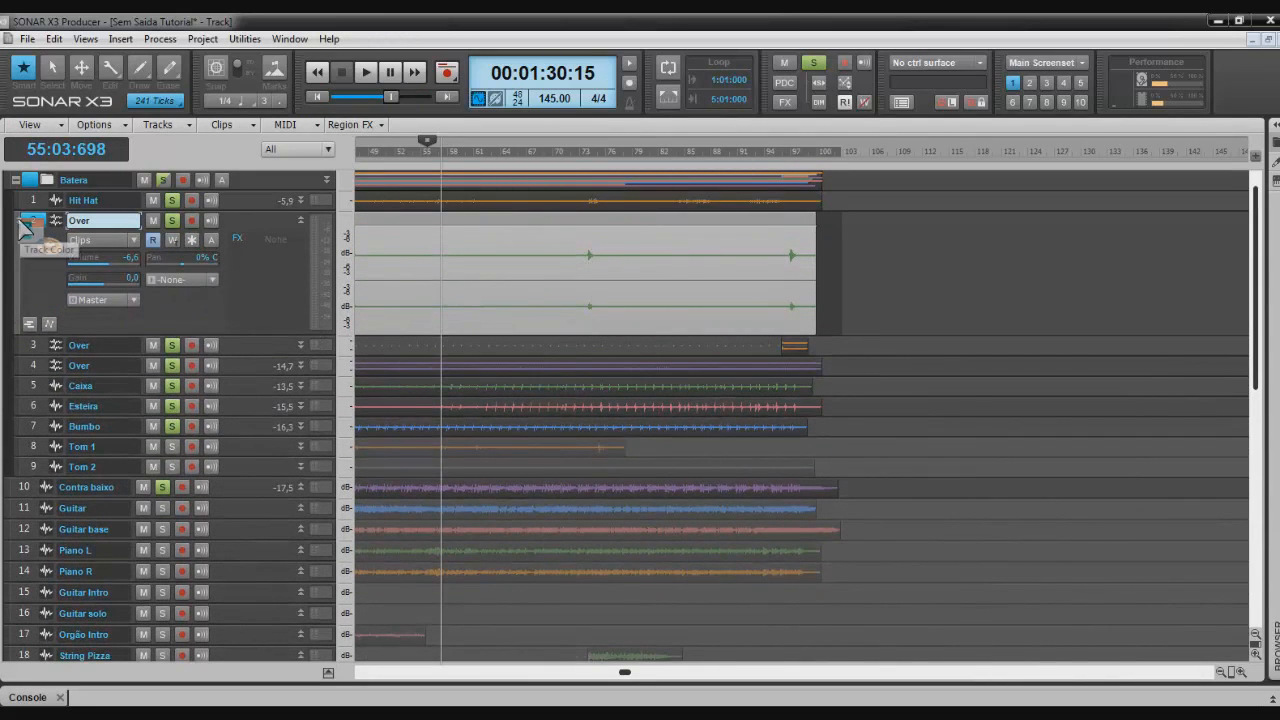
{"action": "left_click", "coordinate": [160, 38]}
{"action": "mouse_move", "coordinate": [180, 57]}
{"action": "left_click", "coordinate": [290, 98]}
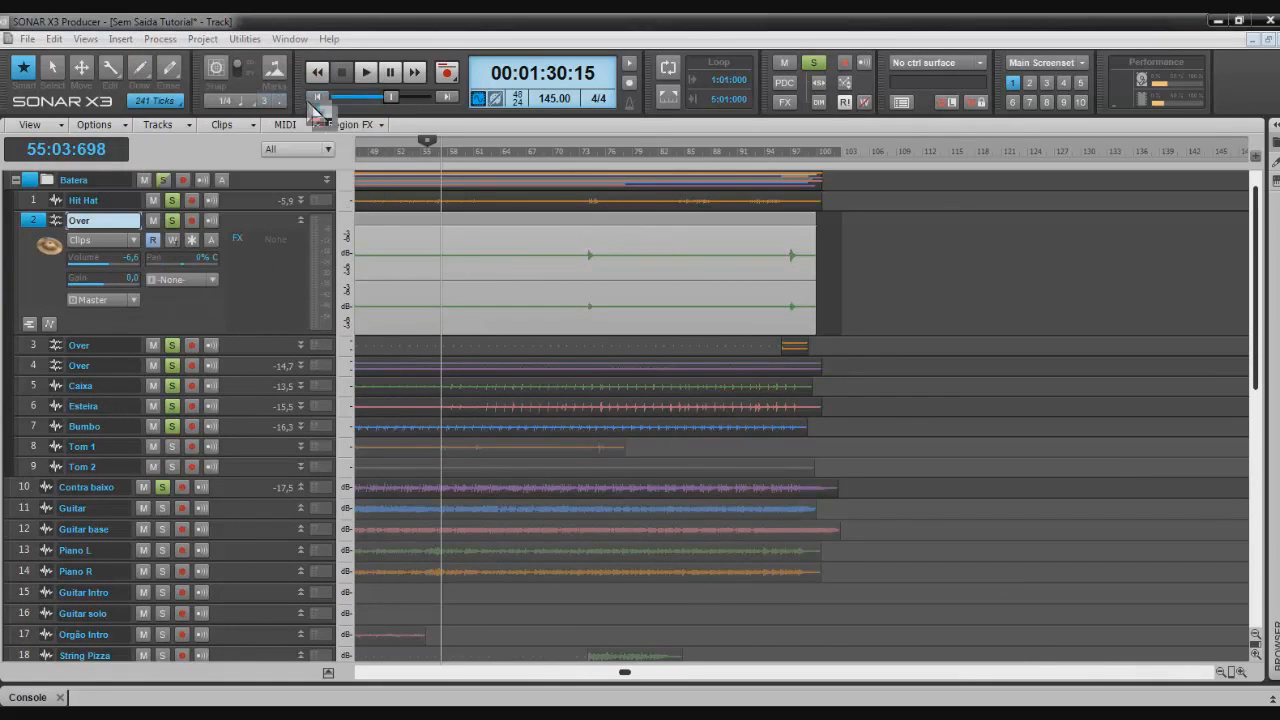
{"action": "left_click", "coordinate": [778, 264]}
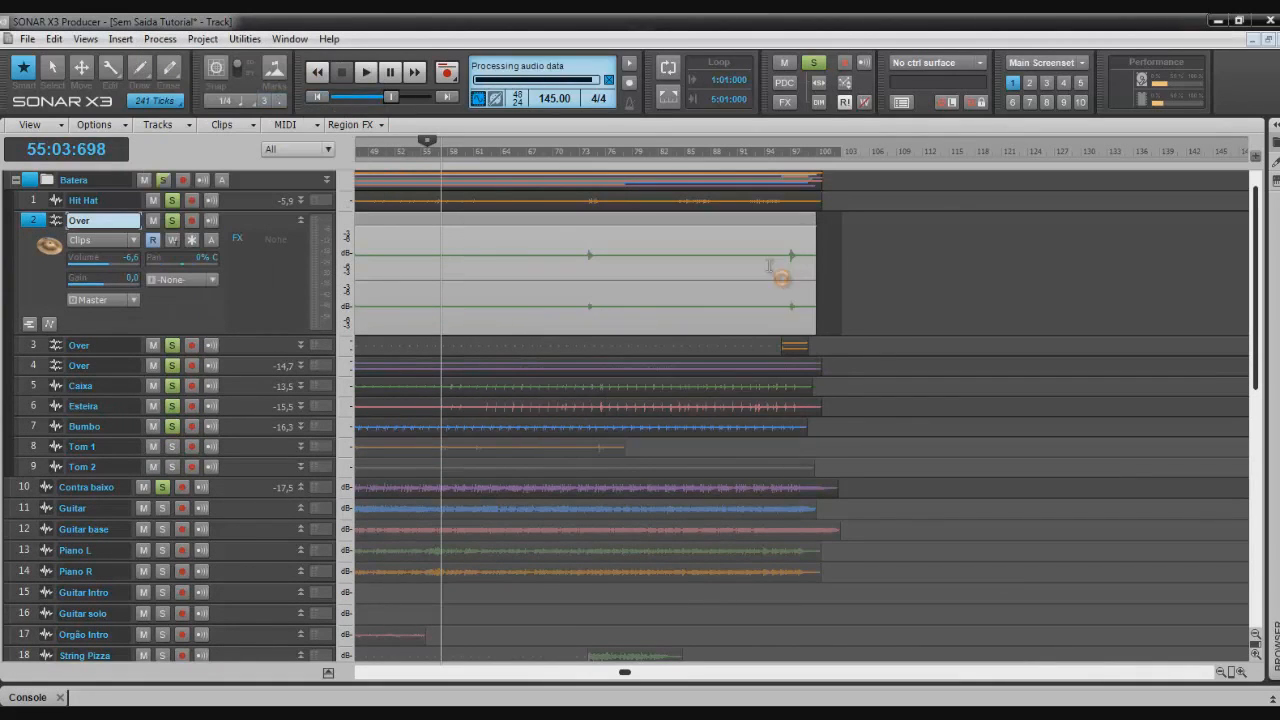
Play in the console from just before Over track 2's clip near measure 73, setting that track to 60% left and about -6.4 dB.
{"action": "left_click", "coordinate": [584, 271]}
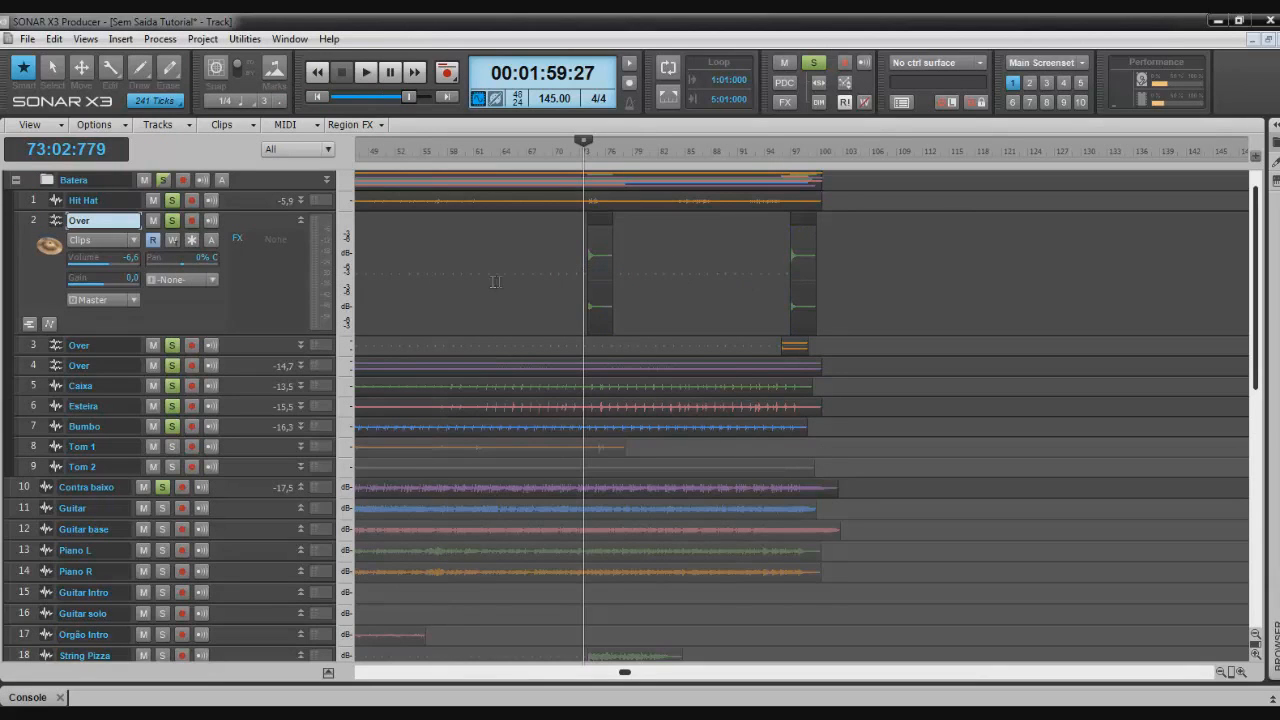
{"action": "left_click", "coordinate": [30, 697]}
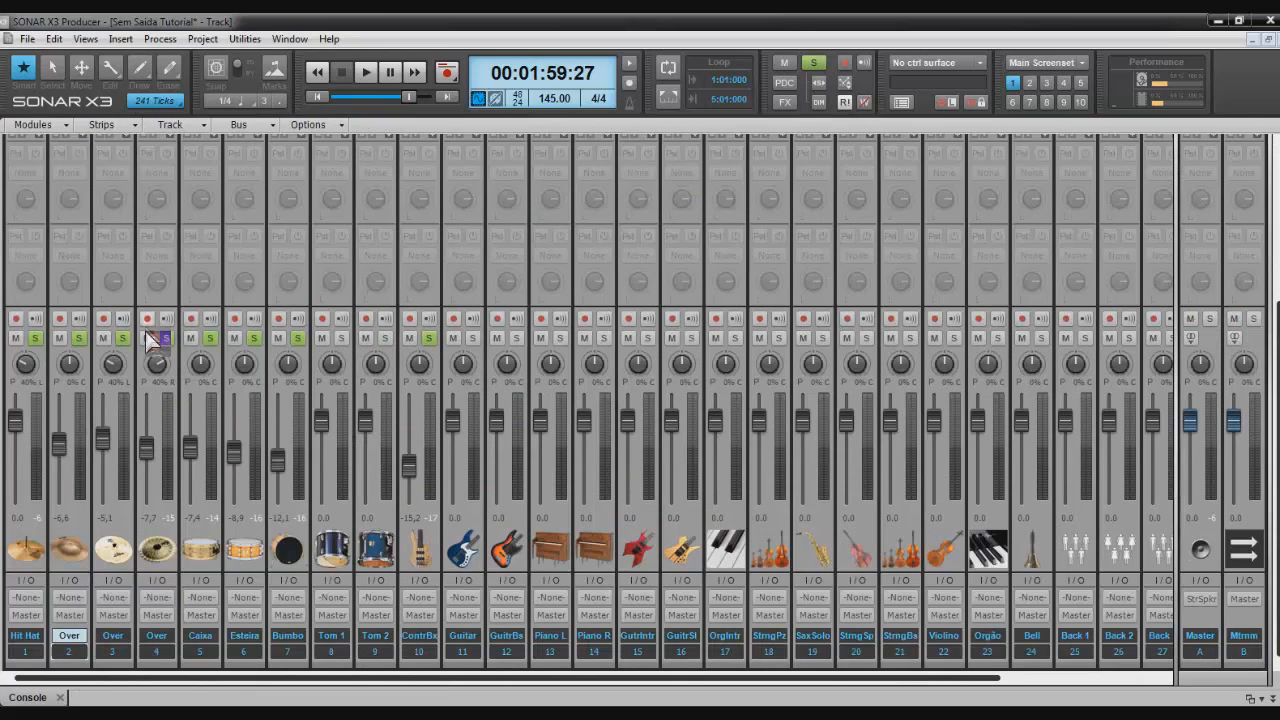
{"action": "key", "text": "space"}
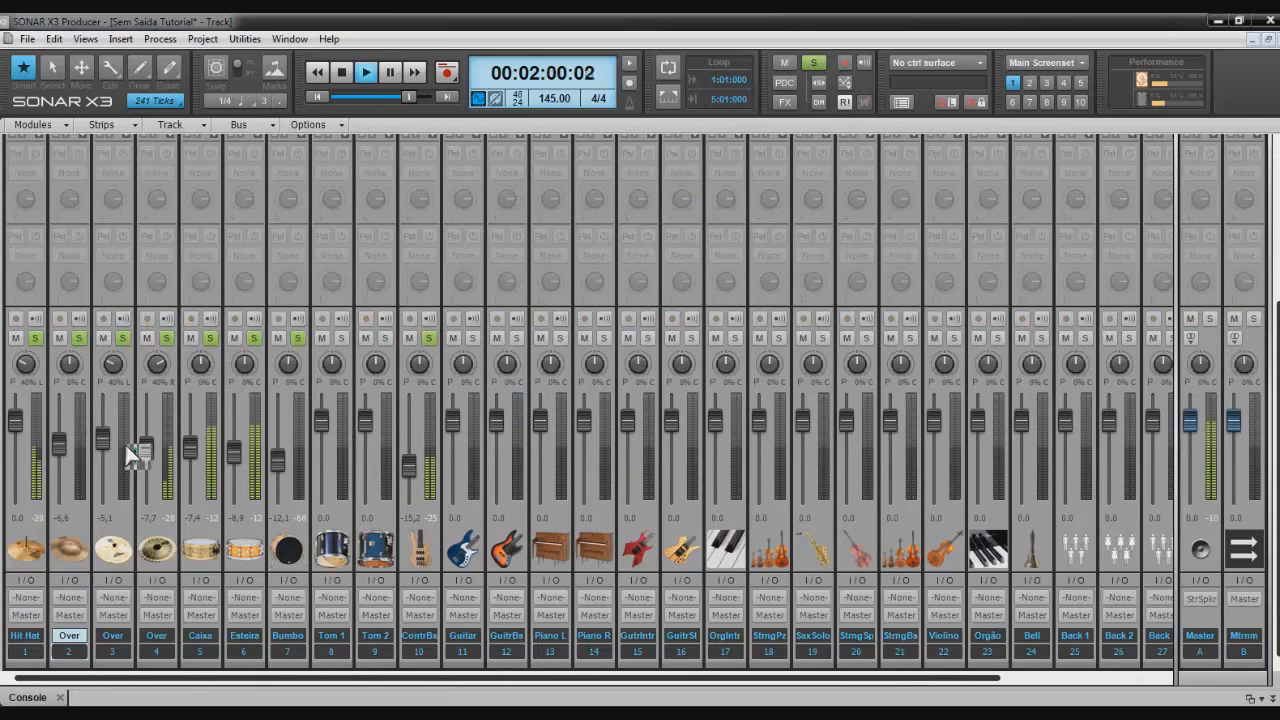
{"action": "mouse_move", "coordinate": [68, 368]}
{"action": "key", "text": "space"}
{"action": "key", "text": "space"}
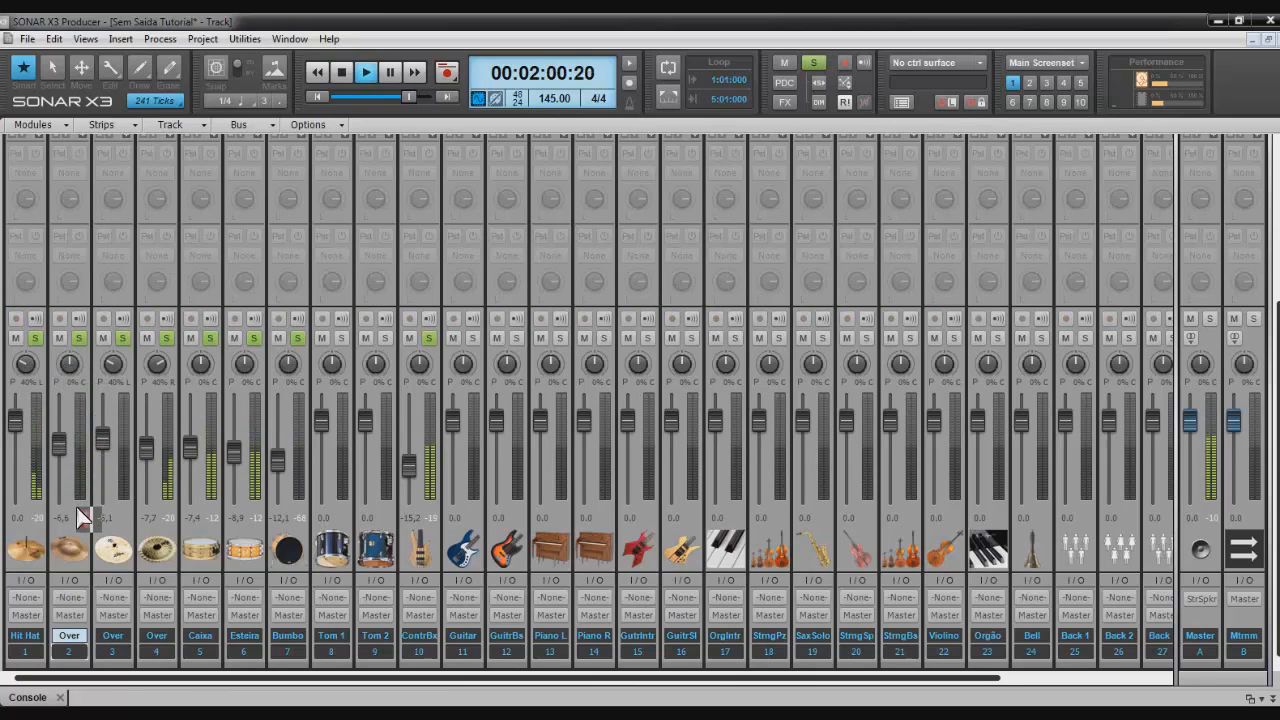
{"action": "key", "text": "space"}
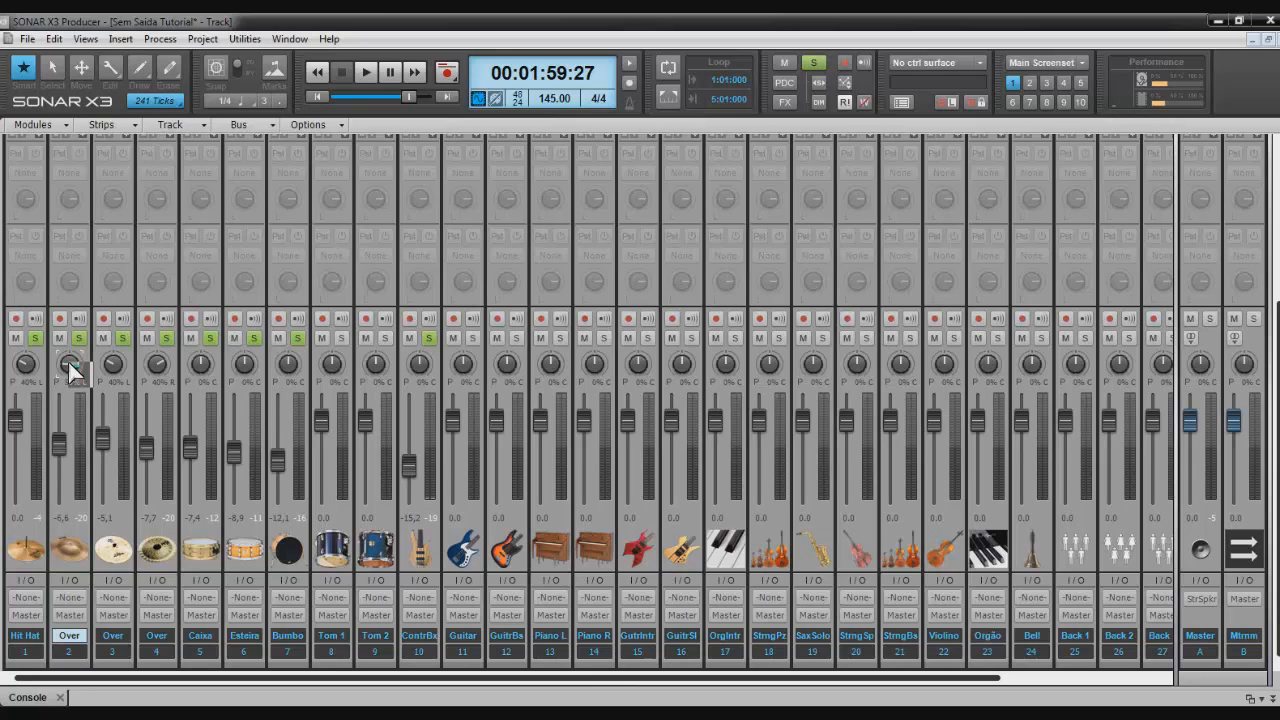
{"action": "key", "text": "space"}
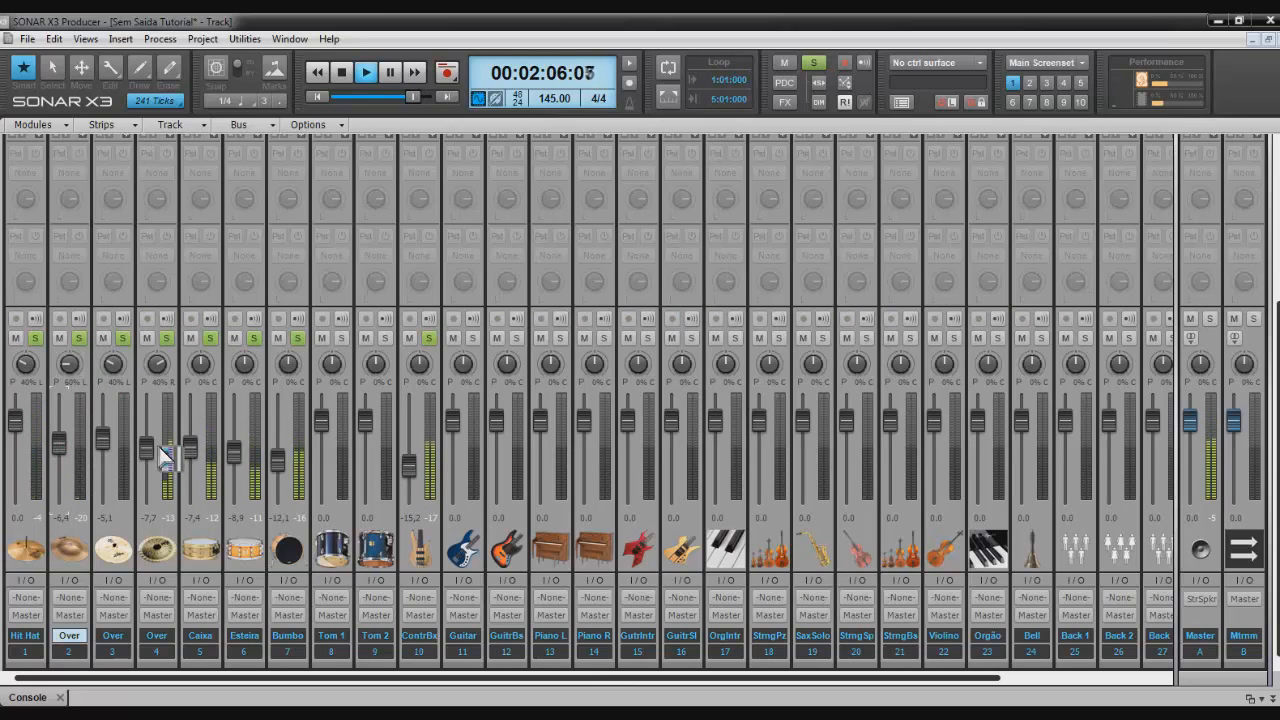
Lower the drum faders during playback: Hit Hat to about -4.4, Over track 4 to -10.5, Caixa to -10.9 and Esteira to -11.3 dB.
{"action": "left_click_drag", "start_coordinate": [150, 444], "coordinate": [230, 454]}
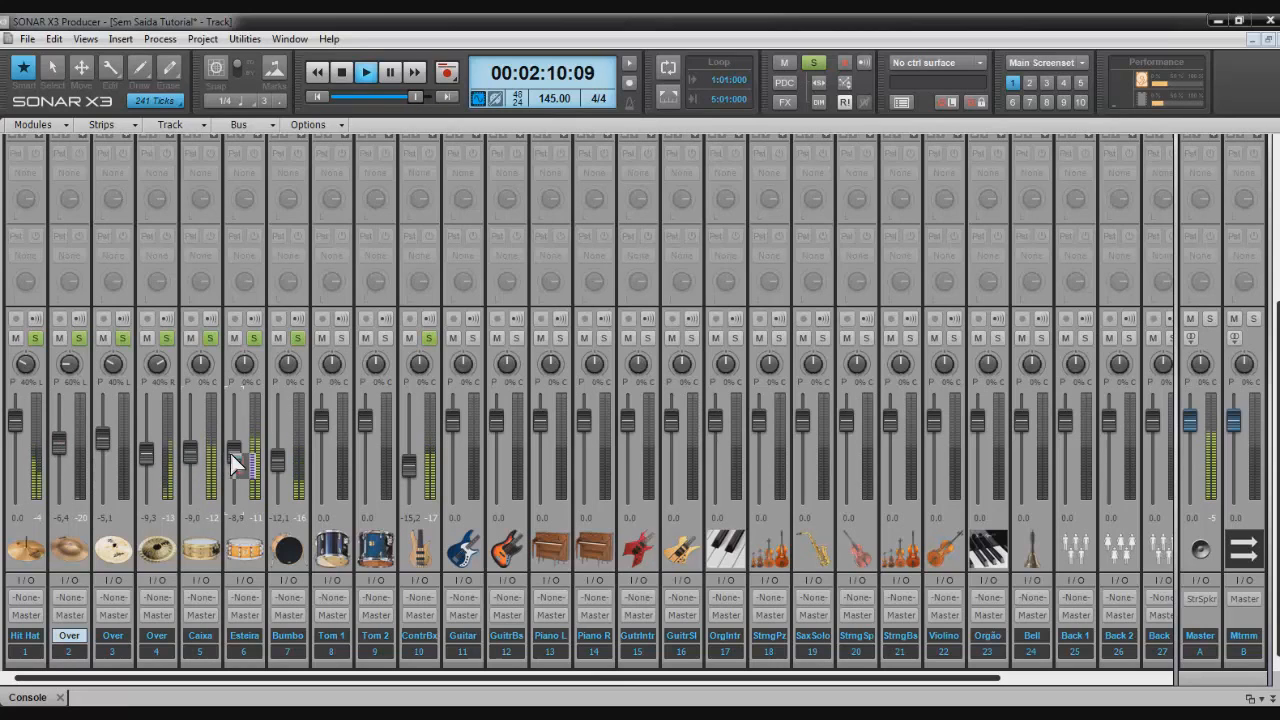
{"action": "left_click_drag", "start_coordinate": [16, 421], "coordinate": [16, 437]}
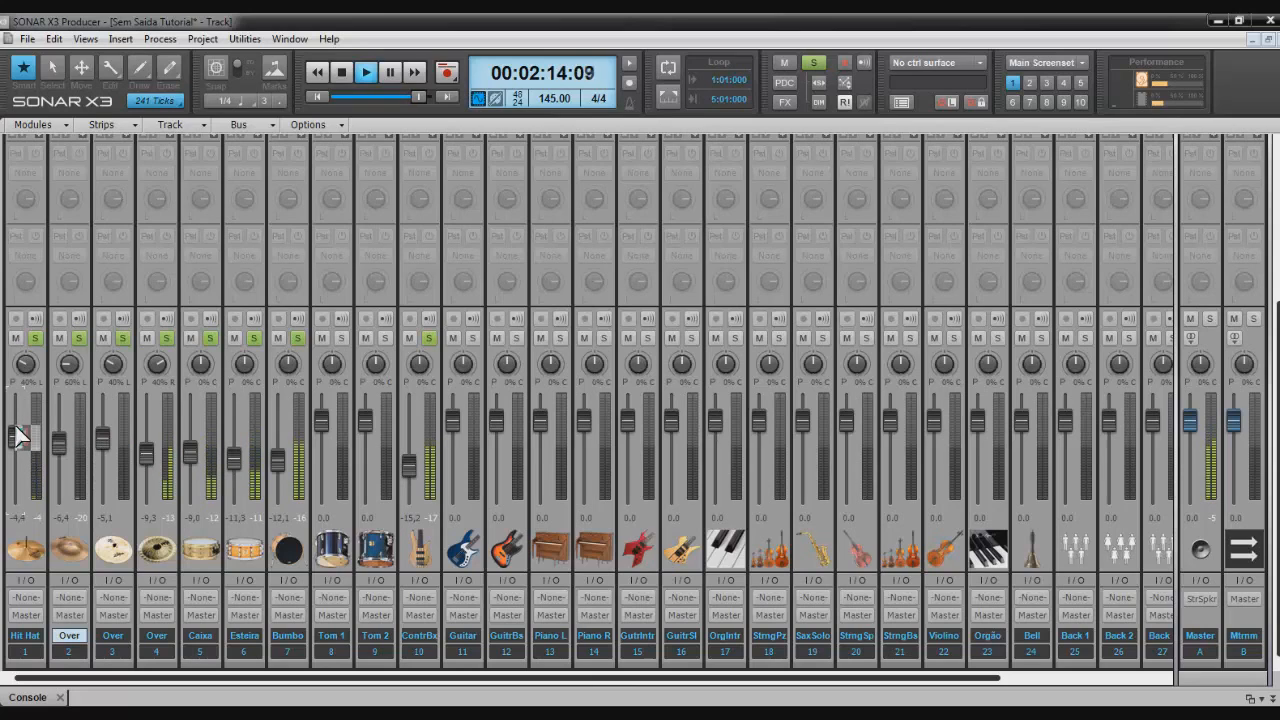
{"action": "mouse_move", "coordinate": [147, 453]}
{"action": "left_mouse_down"}
{"action": "mouse_move", "coordinate": [188, 458]}
{"action": "mouse_move", "coordinate": [149, 457]}
{"action": "left_mouse_up"}
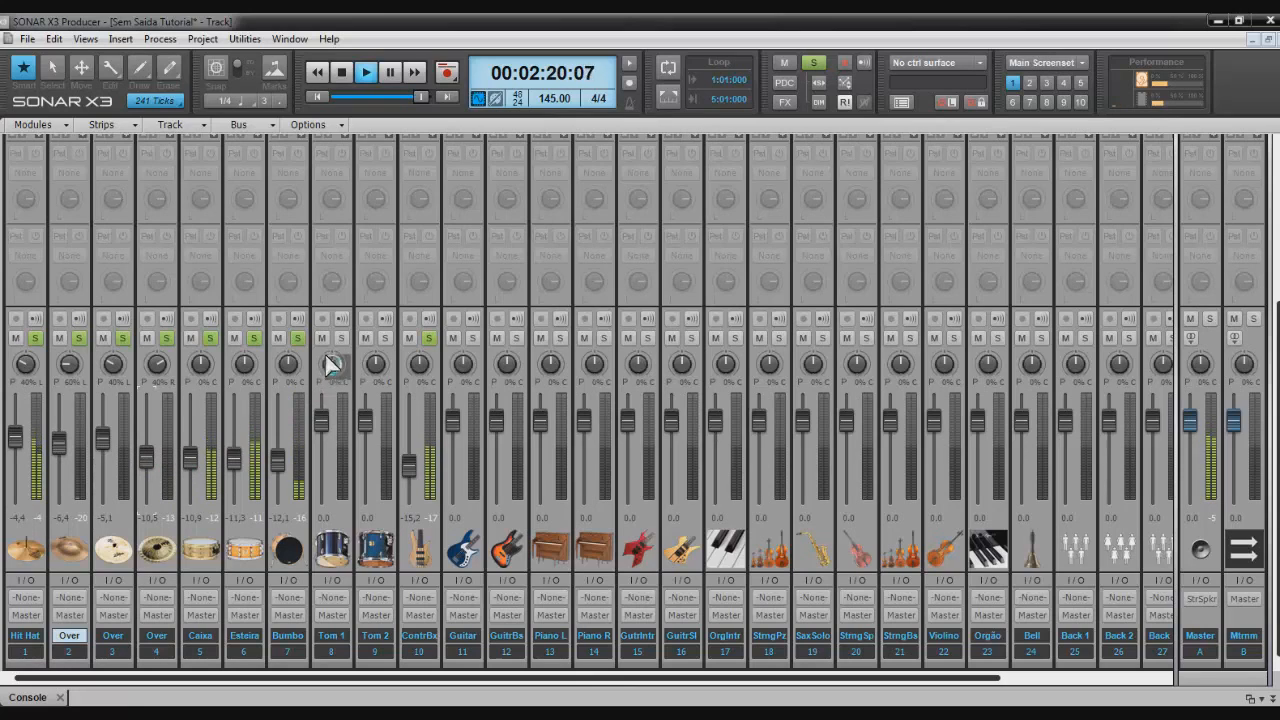
{"action": "key", "text": "space"}
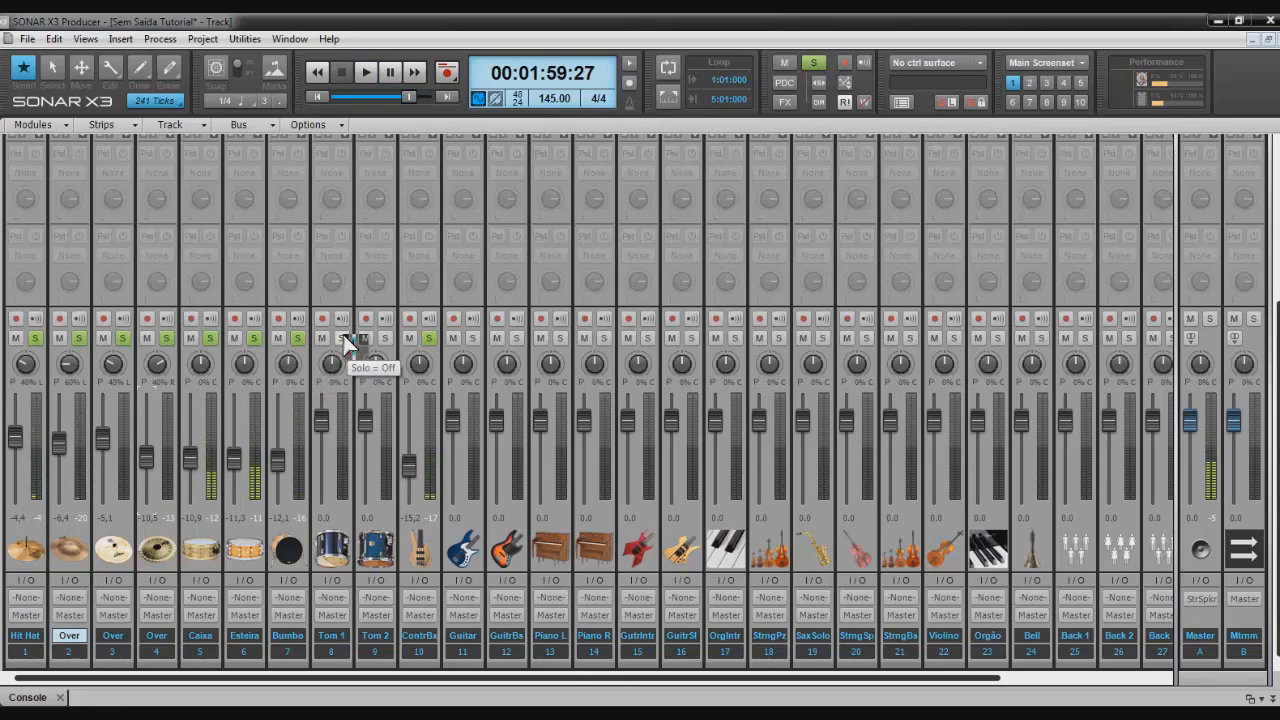
Solo Tom 1 and Tom 2, adjust their panning, and play the passage with the toms included.
{"action": "left_click", "coordinate": [342, 338]}
{"action": "left_click", "coordinate": [385, 338]}
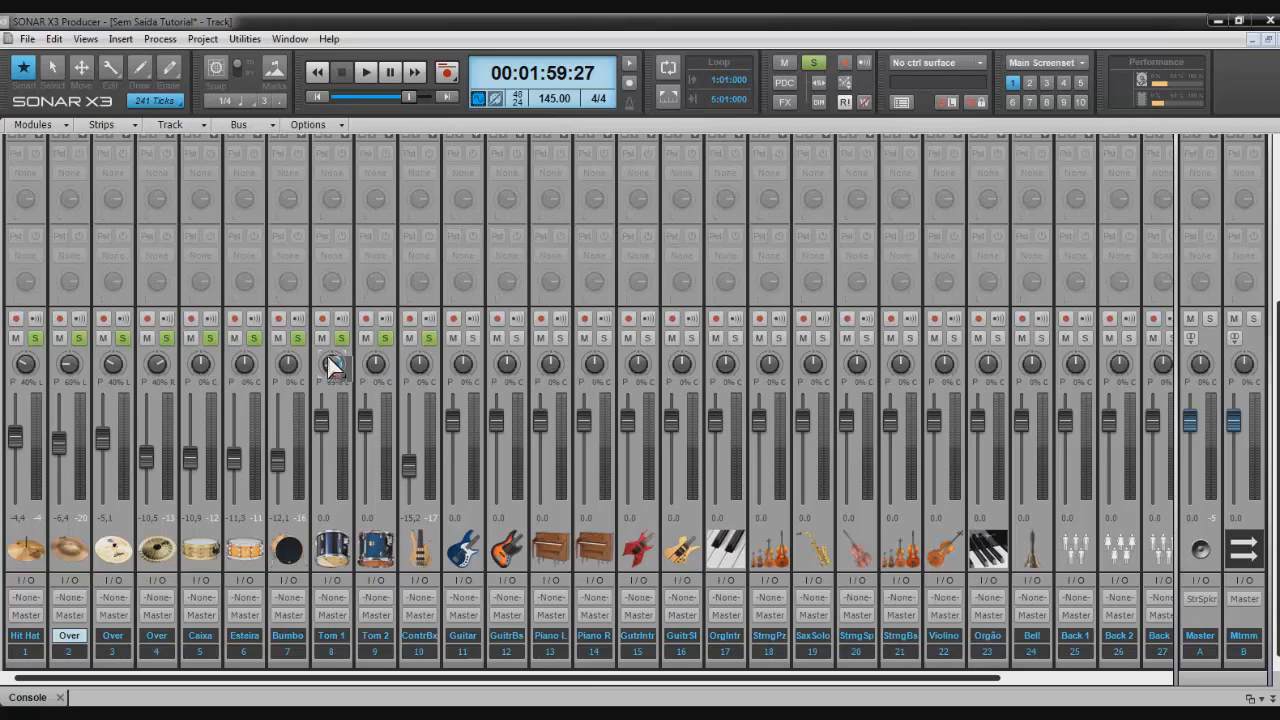
{"action": "left_click_drag", "start_coordinate": [331, 360], "coordinate": [376, 374]}
{"action": "key", "text": "space"}
{"action": "key", "text": "space"}
Return to the track view and place the playhead near measure 58, ahead of the Tom 1 hits.
{"action": "key", "text": "alt+1"}
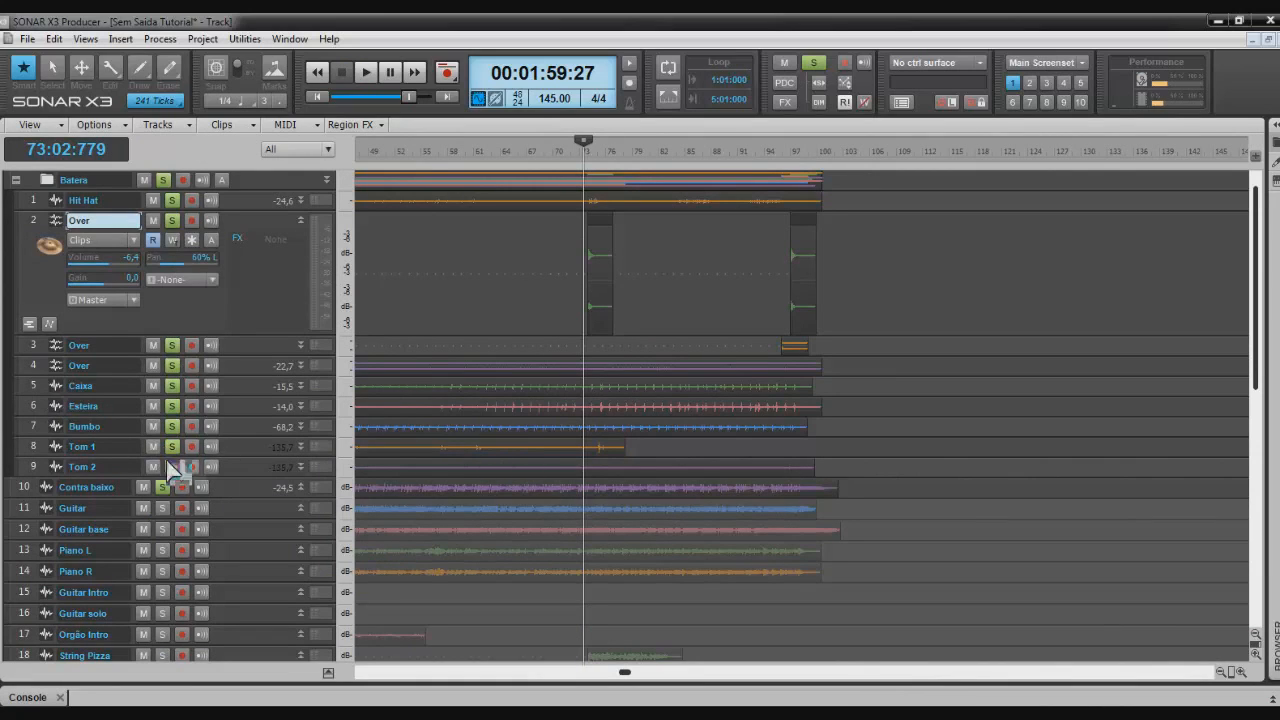
{"action": "left_click", "coordinate": [483, 329]}
{"action": "left_click", "coordinate": [477, 331]}
{"action": "left_click", "coordinate": [456, 335]}
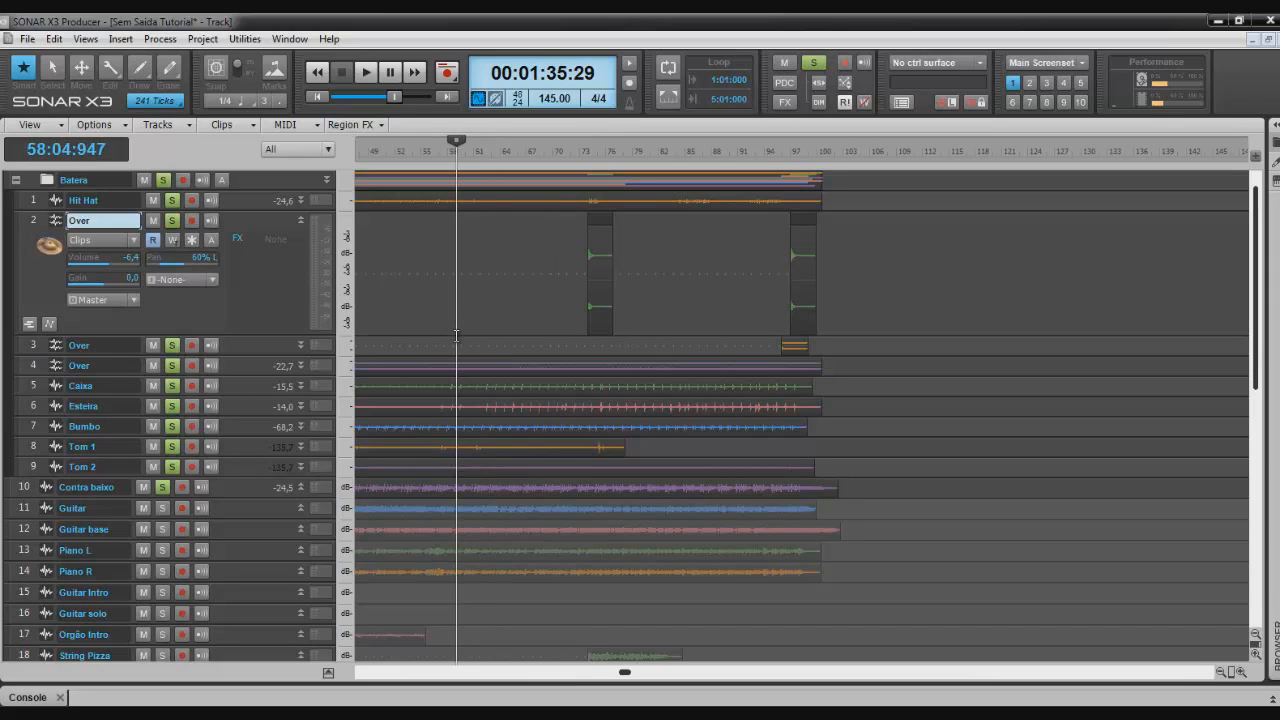
Play the tom passage and lower Tom 1 to about -6.8 dB and Tom 2 to about -6.6 dB in the console.
{"action": "key", "text": "space"}
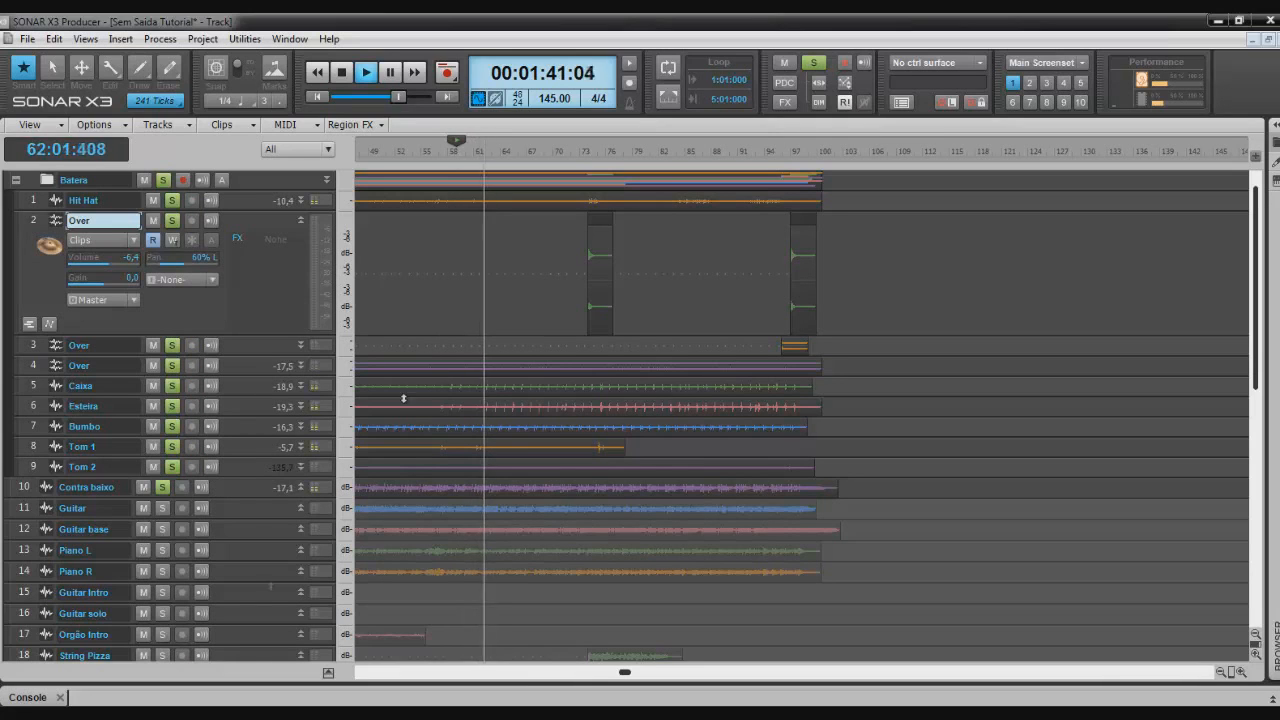
{"action": "key", "text": "space"}
{"action": "left_click", "coordinate": [37, 697]}
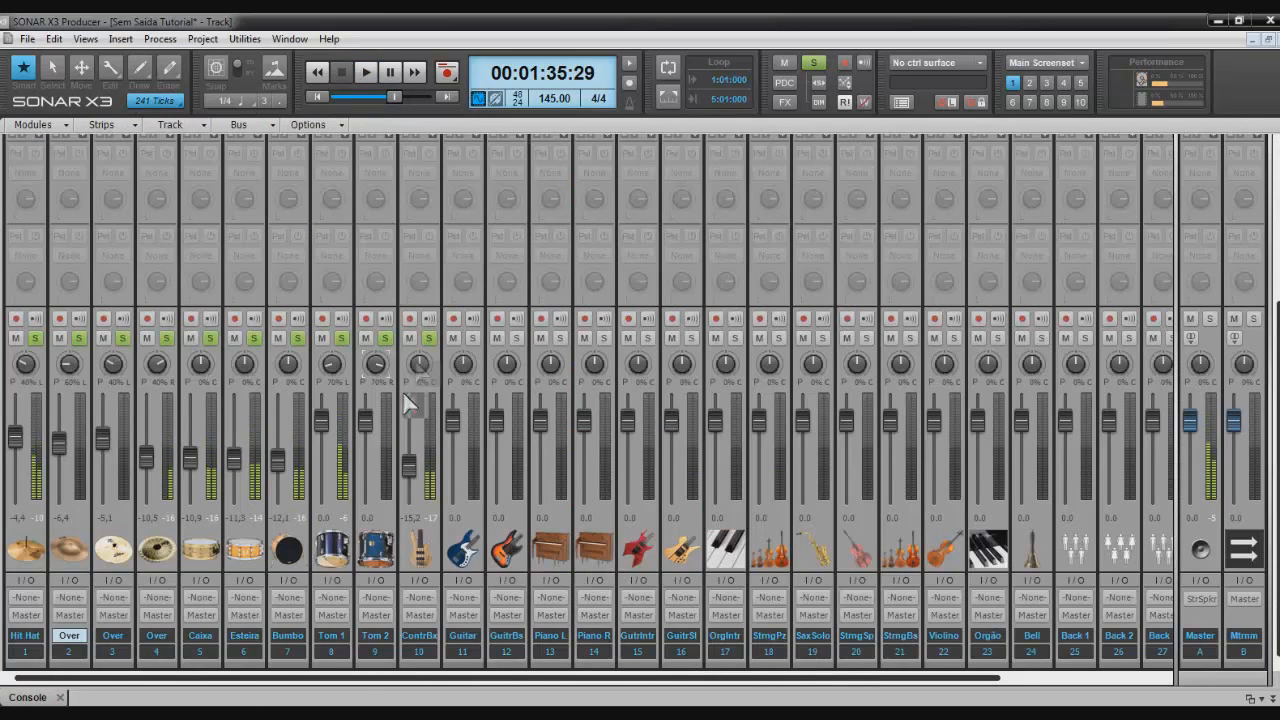
{"action": "left_click_drag", "start_coordinate": [333, 368], "coordinate": [423, 363]}
{"action": "left_click_drag", "start_coordinate": [323, 423], "coordinate": [363, 440]}
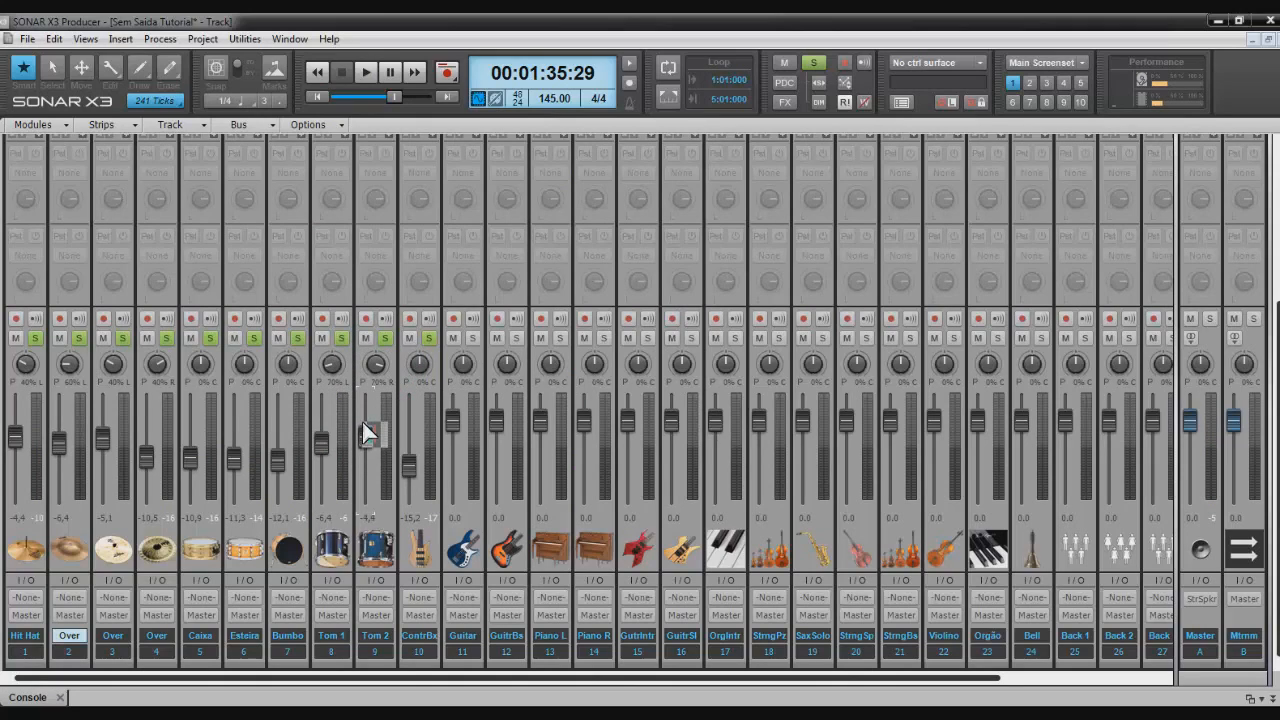
{"action": "key", "text": "space"}
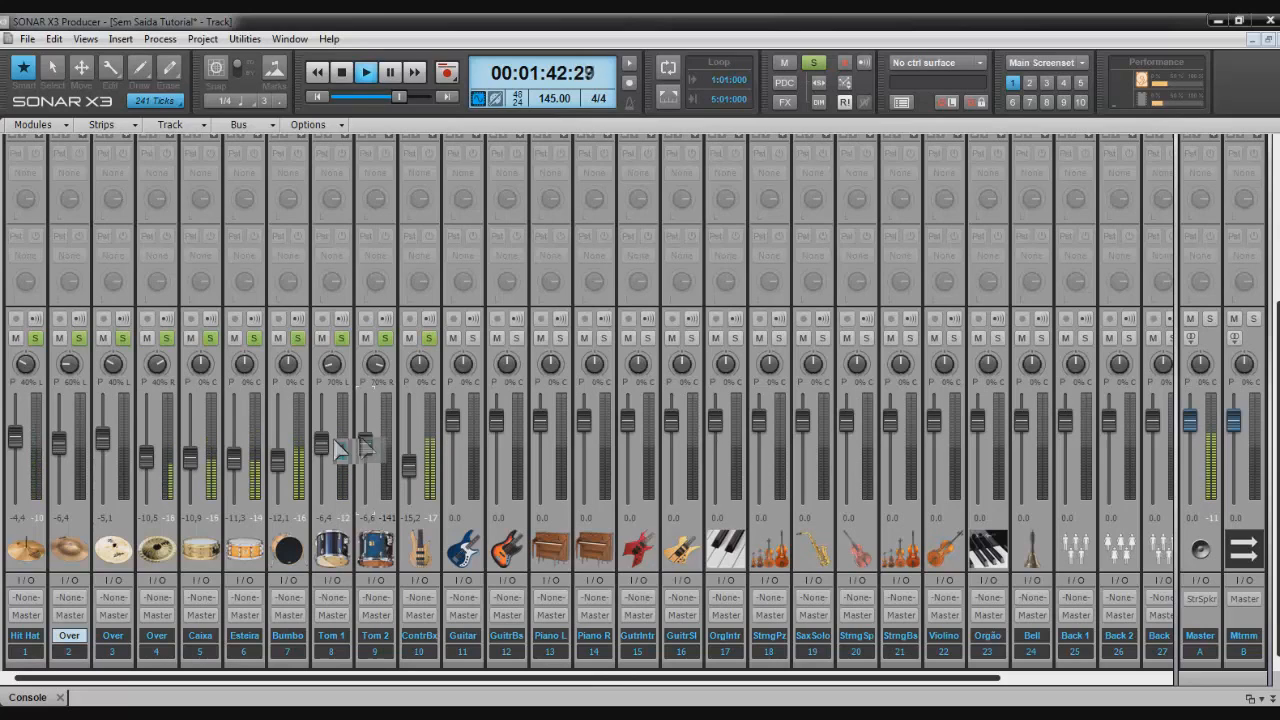
{"action": "key", "text": "space"}
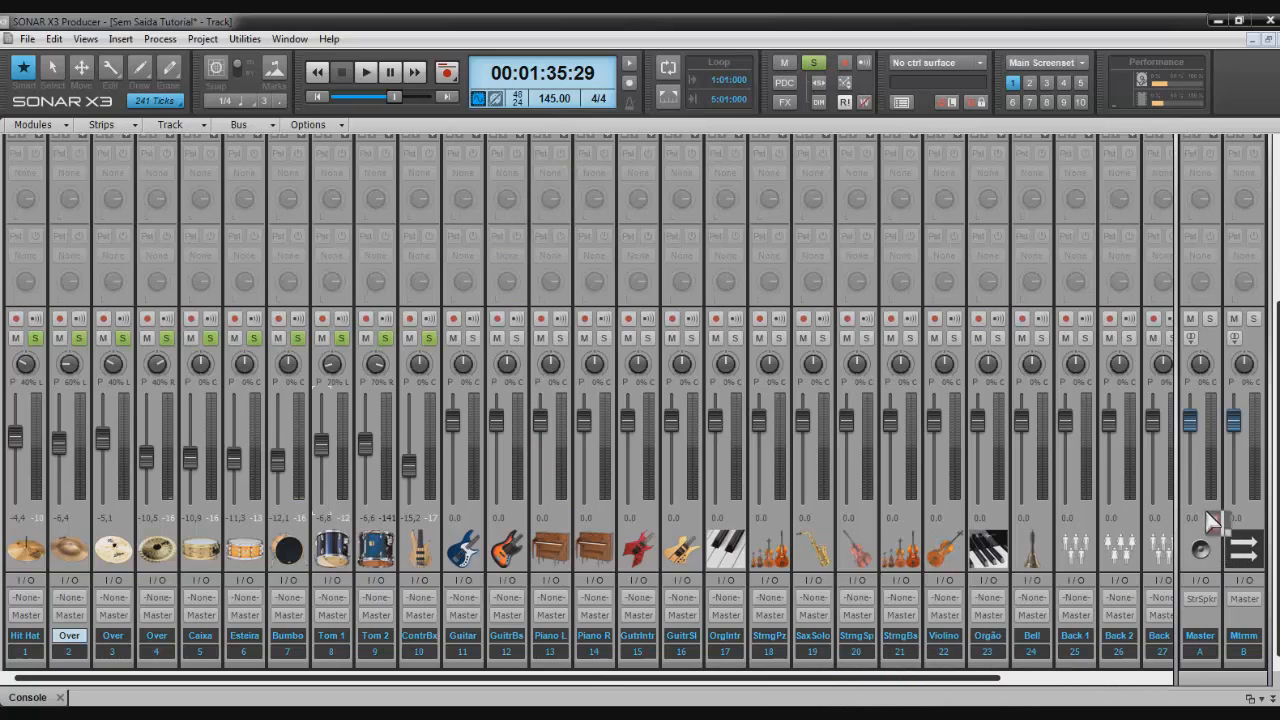
Widen the console's bus area, return to the track view and rewind the project to the beginning.
{"action": "left_click_drag", "start_coordinate": [1177, 492], "coordinate": [1120, 490]}
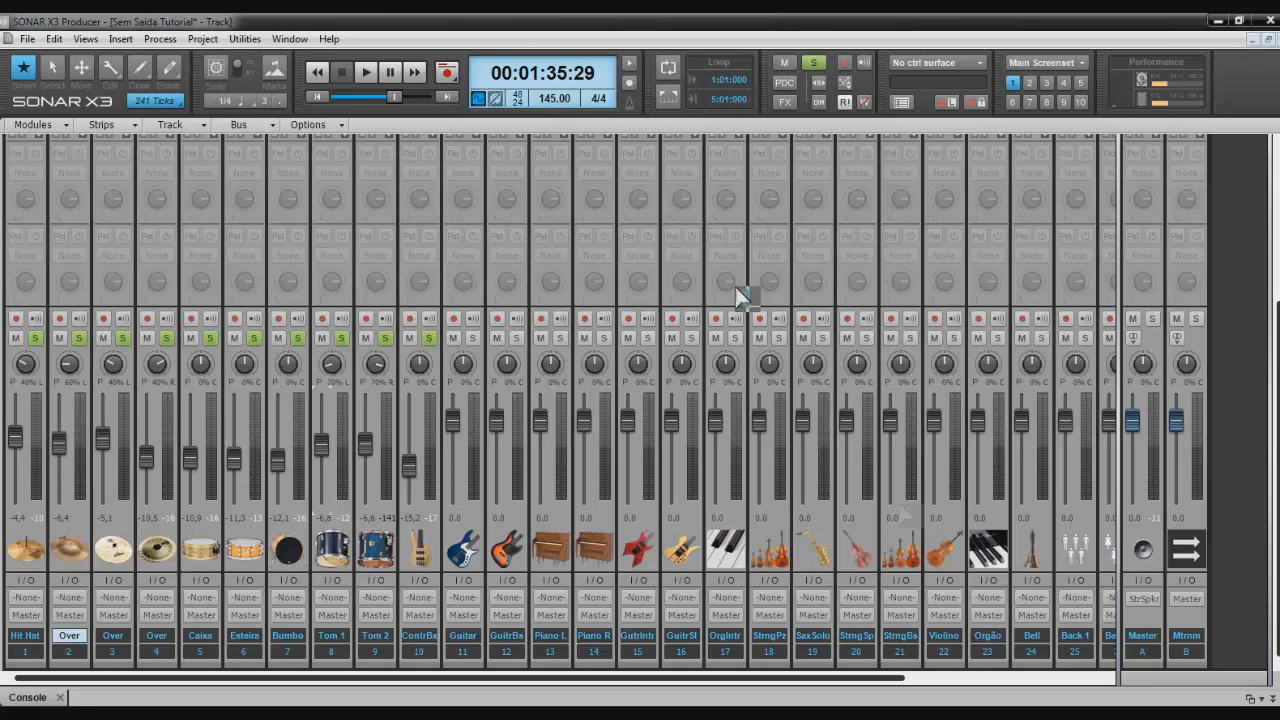
{"action": "left_click", "coordinate": [1272, 699]}
{"action": "left_click_drag", "start_coordinate": [626, 676], "coordinate": [323, 643]}
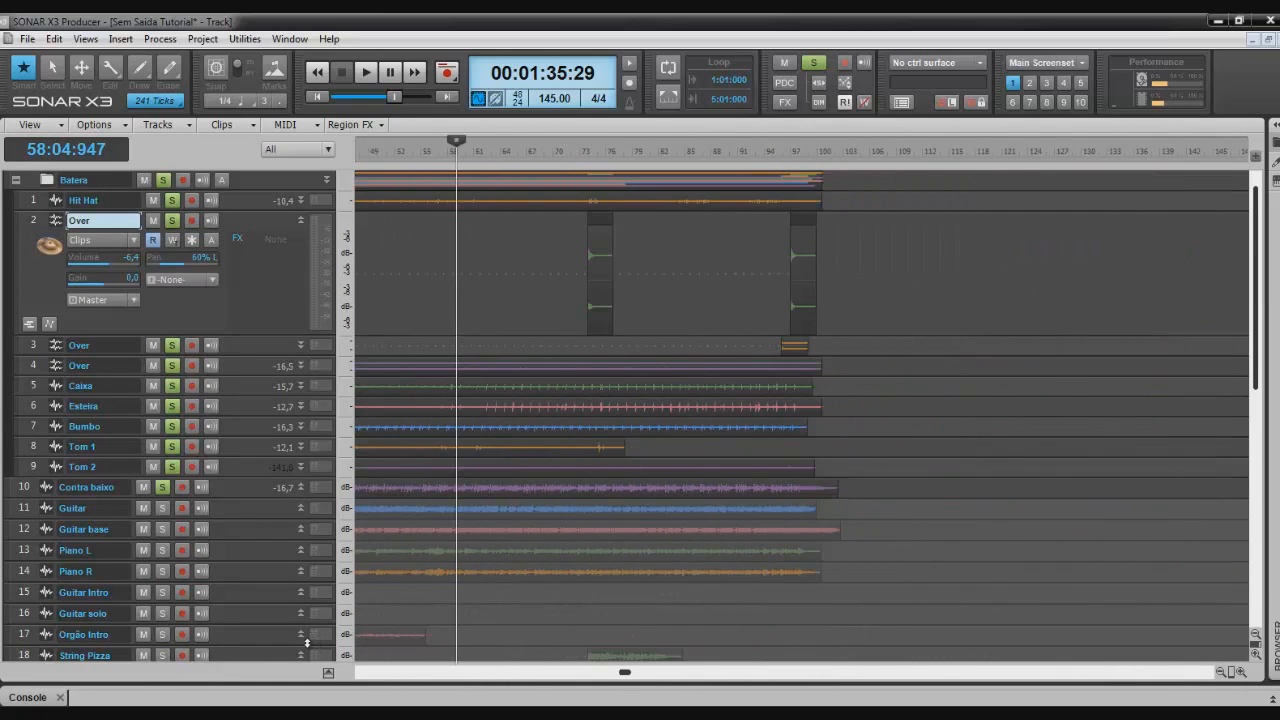
{"action": "key", "text": "w"}
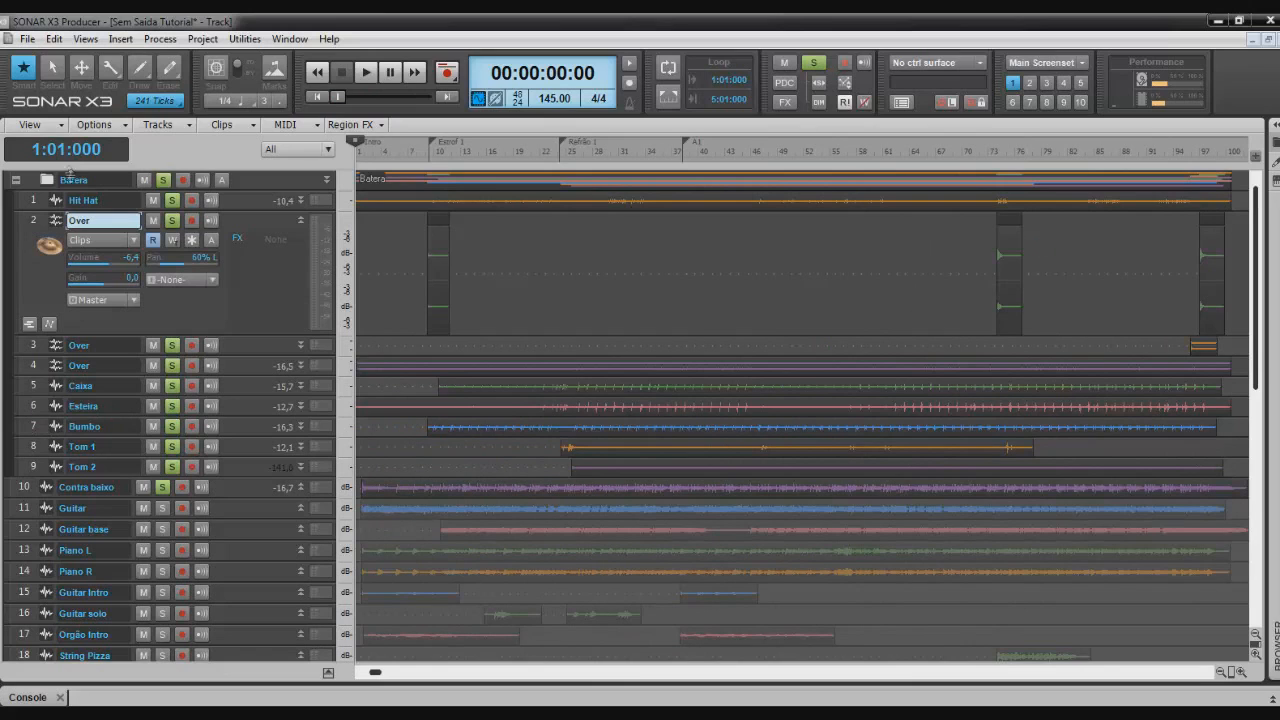
Collapse the Batera folder and move the String Base track directly below Piano R.
{"action": "left_click", "coordinate": [18, 186]}
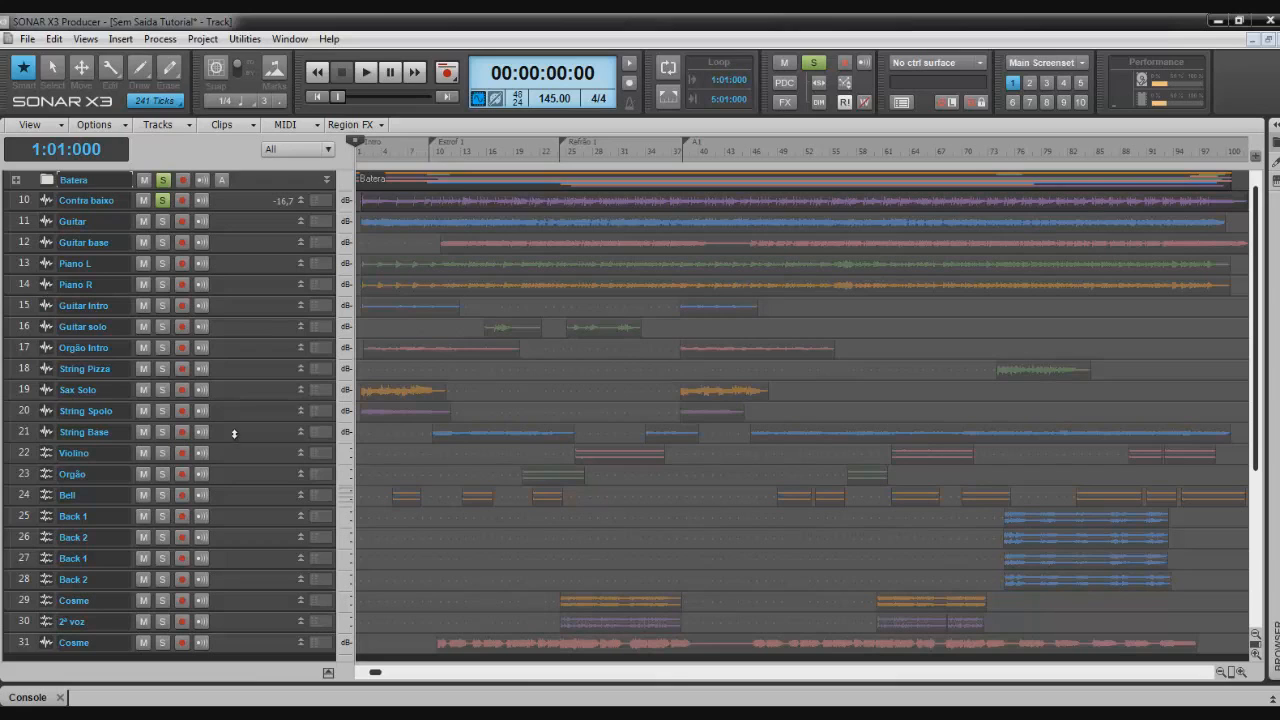
{"action": "left_click_drag", "start_coordinate": [243, 360], "coordinate": [566, 299]}
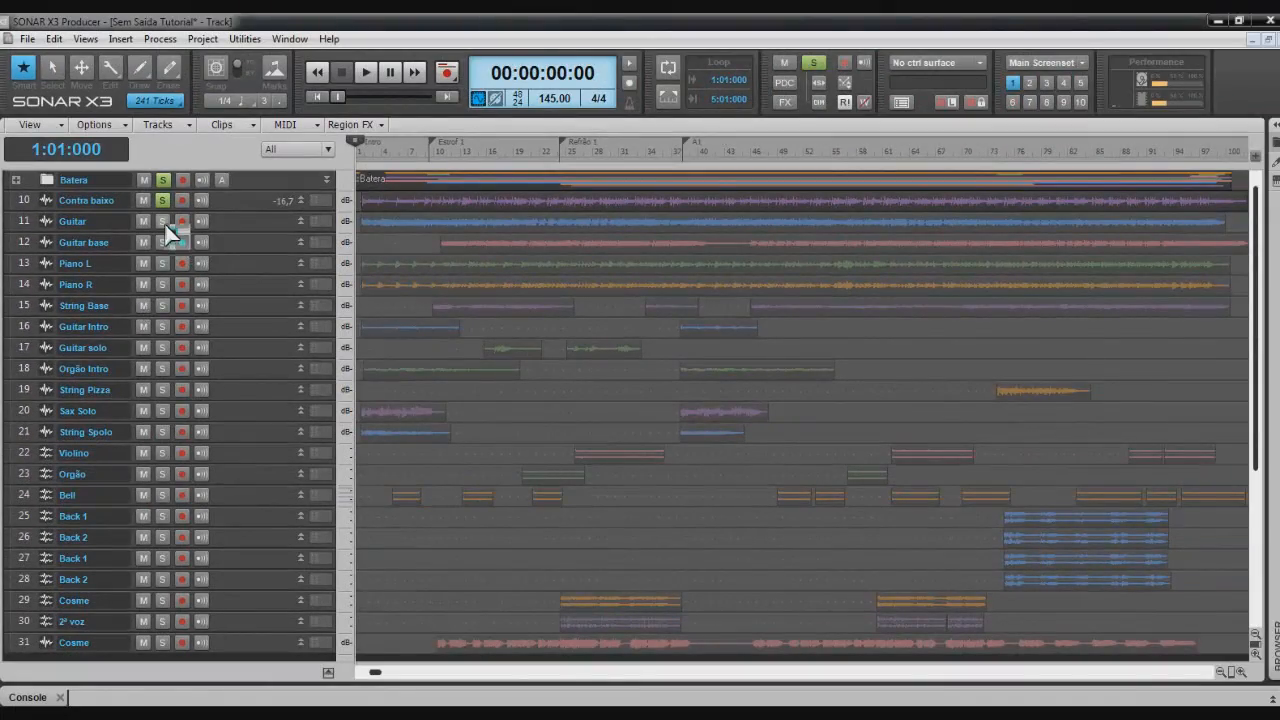
Solo Guitar and Guitar base, play from the start in the console, and lower them to about -17.2 and -17.6 dB.
{"action": "left_click", "coordinate": [162, 221]}
{"action": "left_click", "coordinate": [162, 242]}
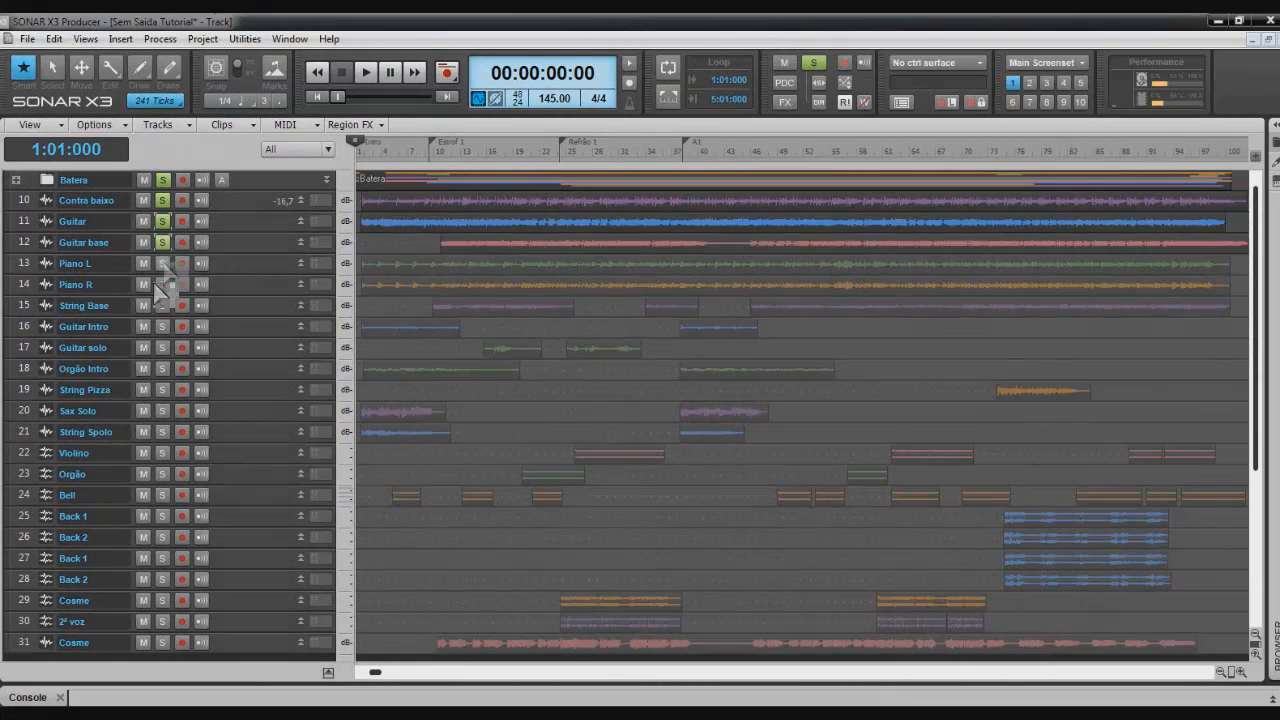
{"action": "left_click", "coordinate": [40, 701]}
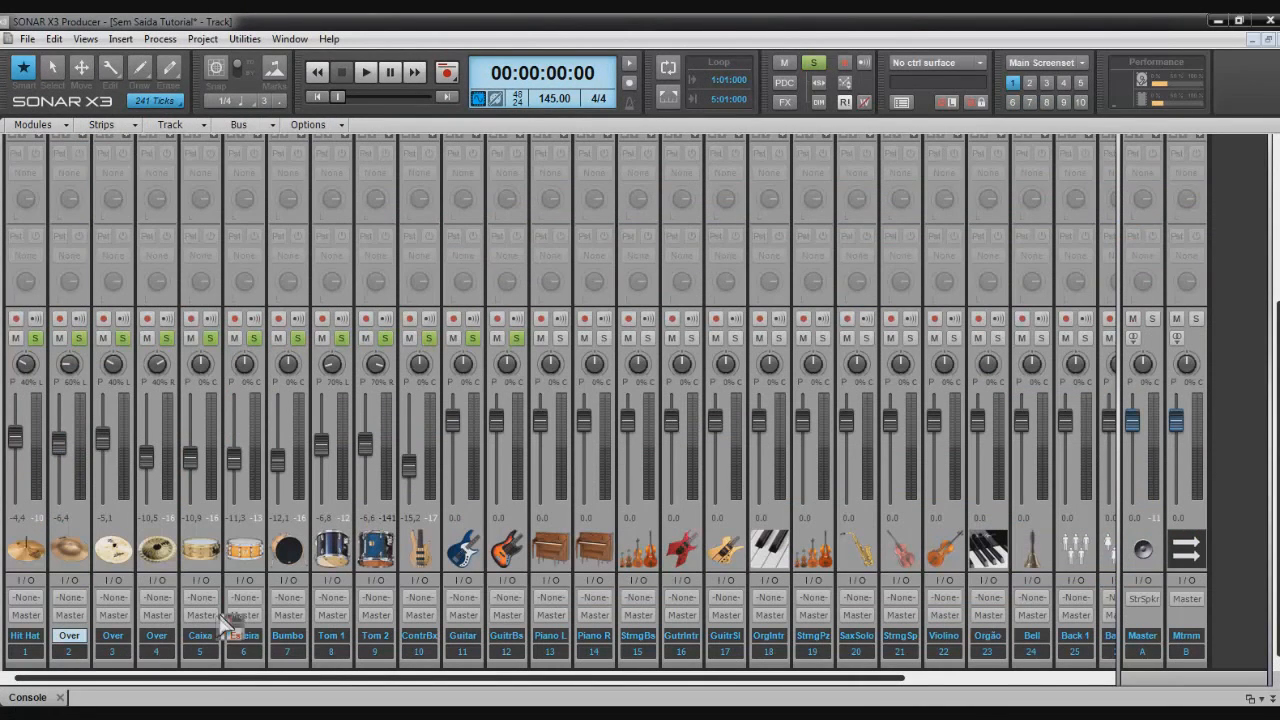
{"action": "key", "text": "space"}
{"action": "left_click_drag", "start_coordinate": [453, 421], "coordinate": [453, 466]}
{"action": "scroll", "coordinate": [495, 415], "scroll_direction": "down", "scroll_amount": 10}
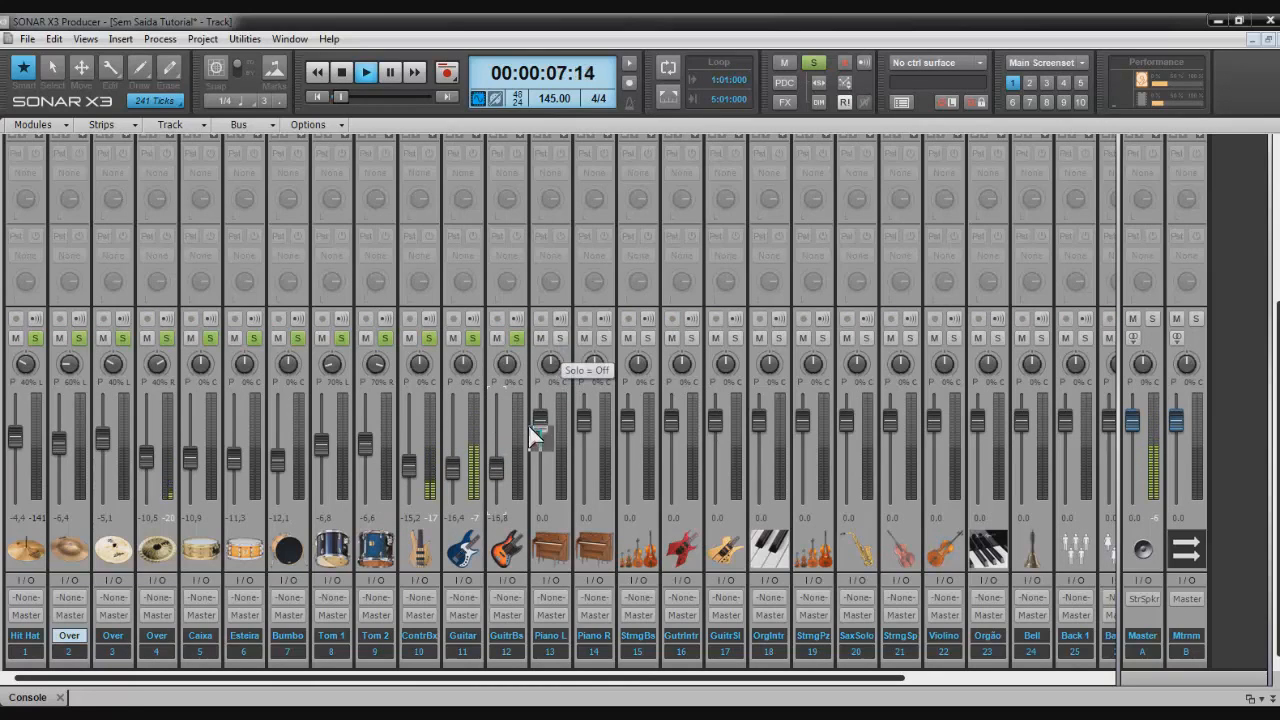
{"action": "scroll", "coordinate": [455, 477], "scroll_direction": "down", "scroll_amount": 1}
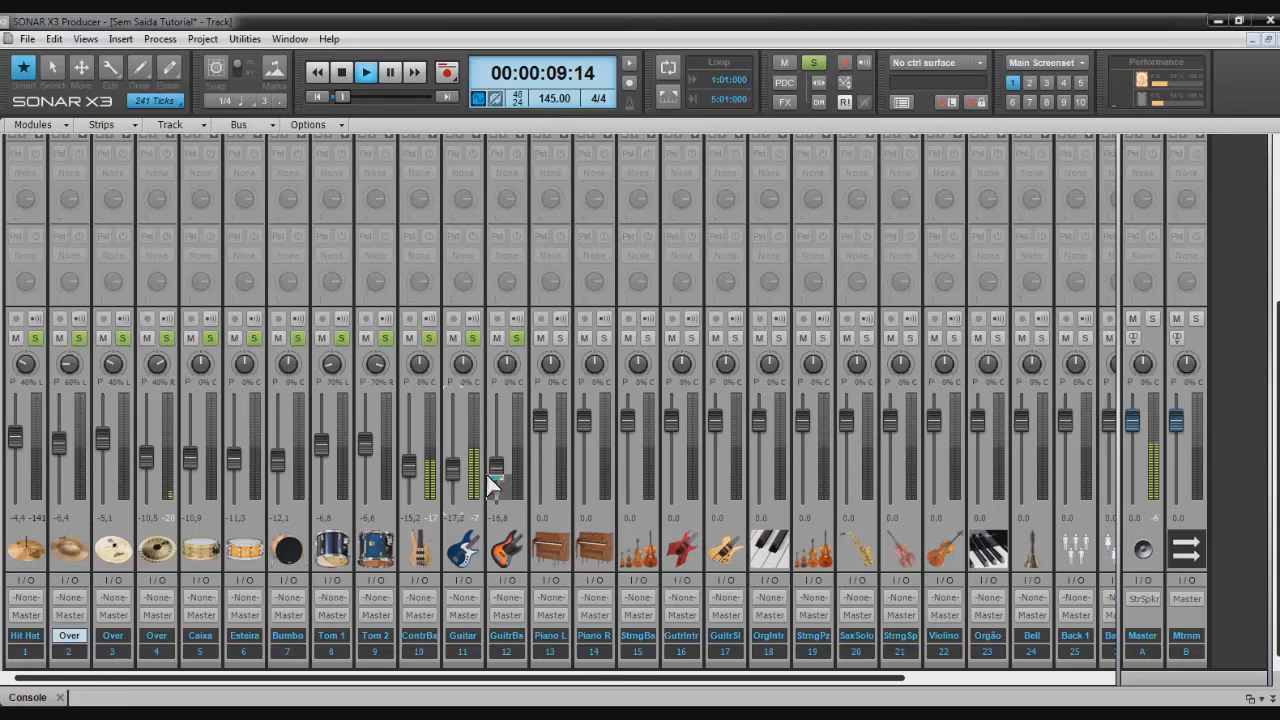
{"action": "scroll", "coordinate": [491, 478], "scroll_direction": "down", "scroll_amount": 1}
{"action": "key", "text": "space"}
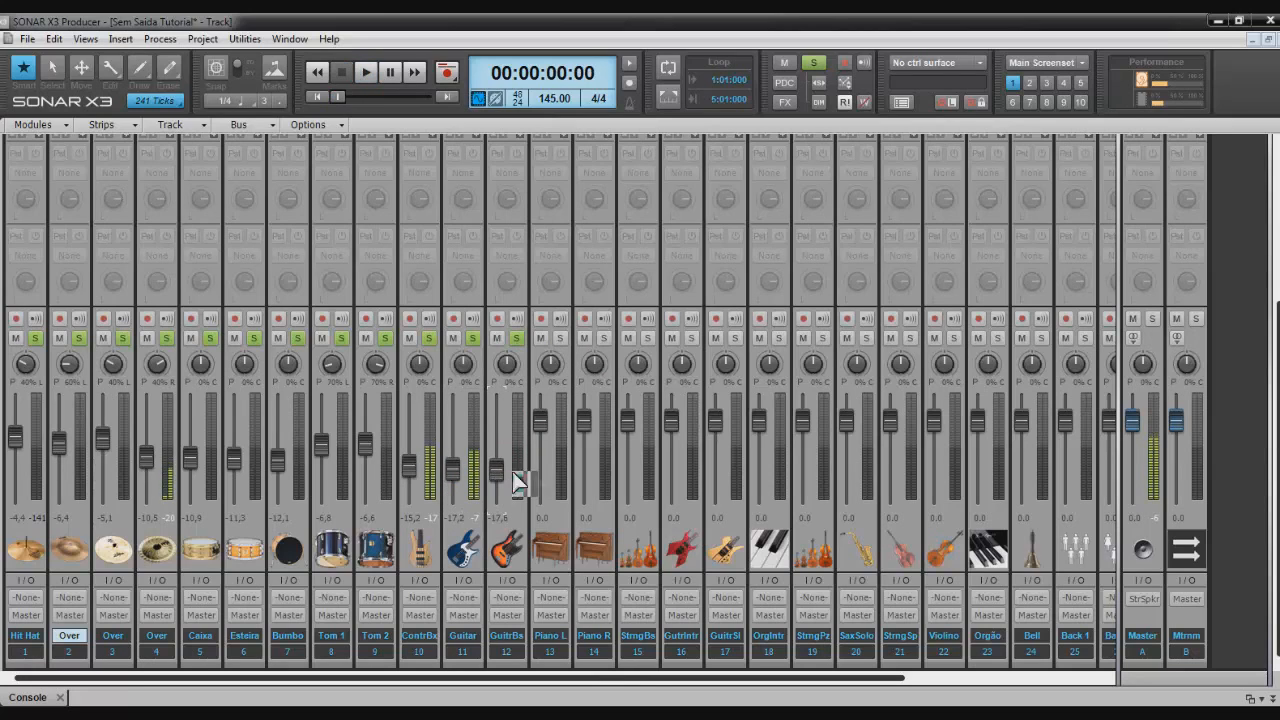
Play from near measure 15 and pan Guitar 100% left and Guitar base 100% right in the console.
{"action": "left_click", "coordinate": [1274, 699]}
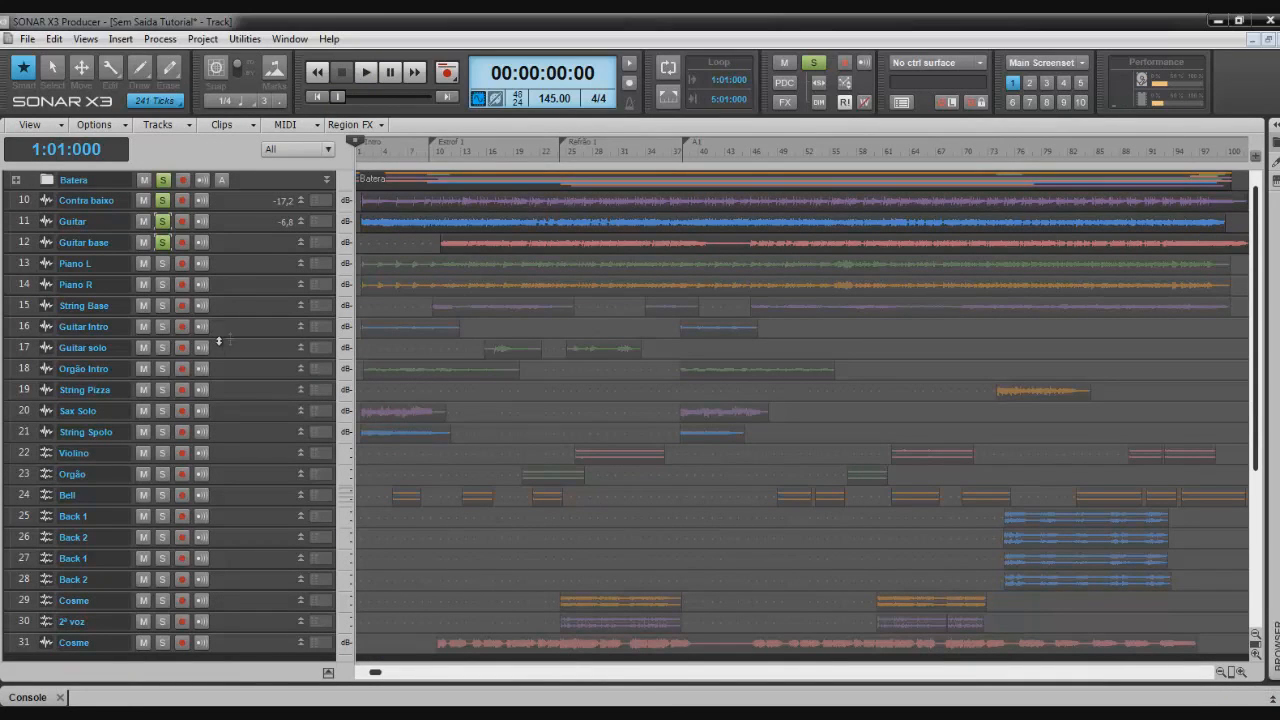
{"action": "left_click", "coordinate": [487, 330]}
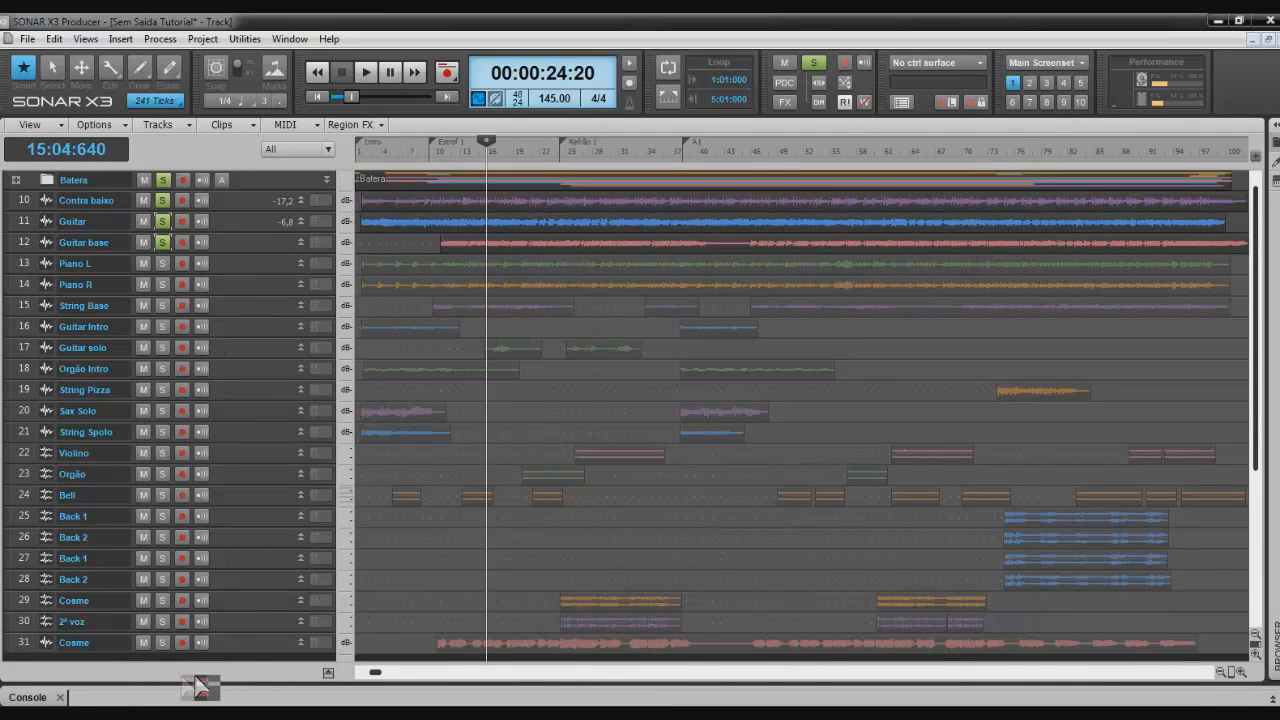
{"action": "key", "text": "space"}
{"action": "left_click", "coordinate": [28, 698]}
{"action": "key", "text": "space"}
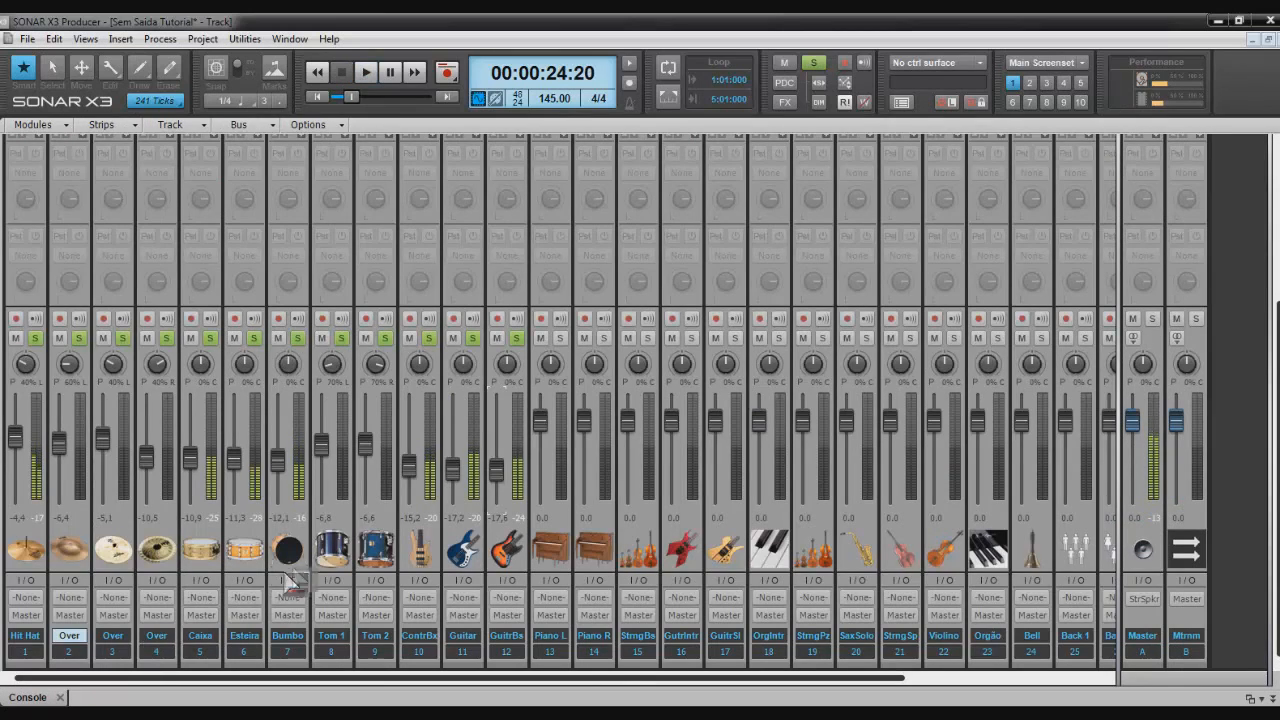
{"action": "left_click_drag", "start_coordinate": [463, 362], "coordinate": [503, 368]}
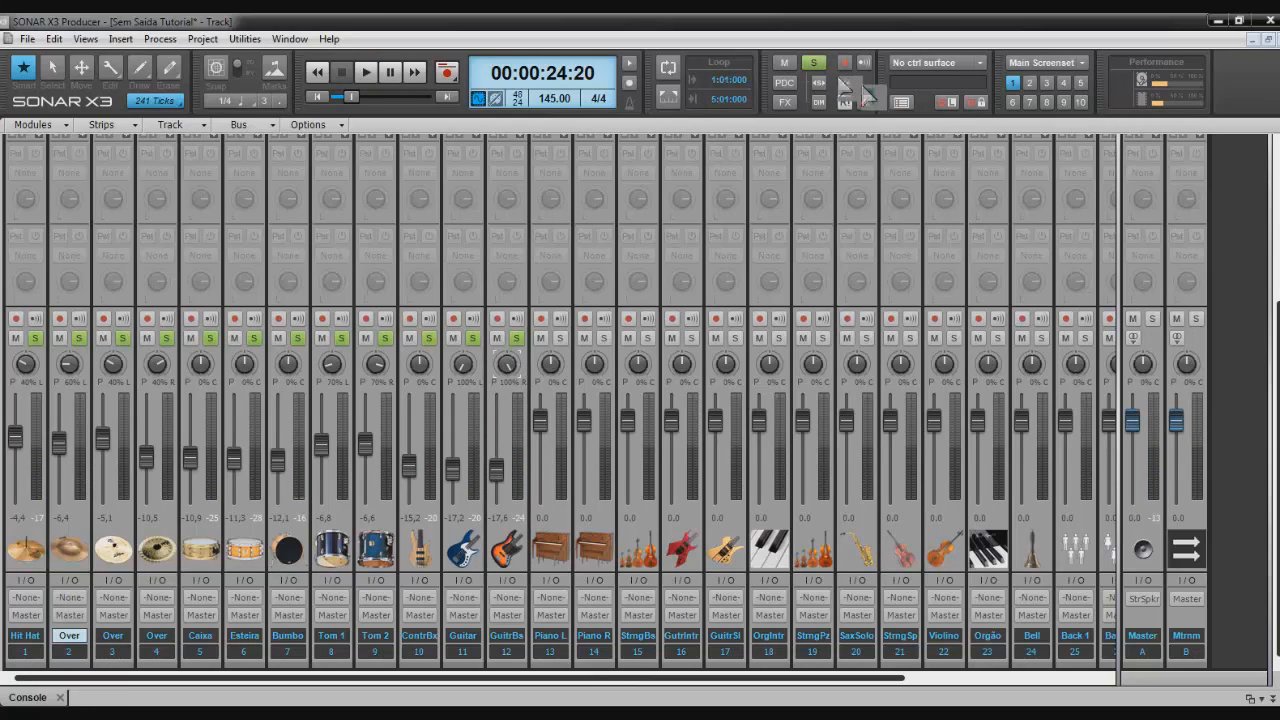
Clear all solos, solo only the two guitars, and balance Guitar to about -17.8 dB and Guitar base to -15.6 dB during playback.
{"action": "left_click", "coordinate": [813, 62]}
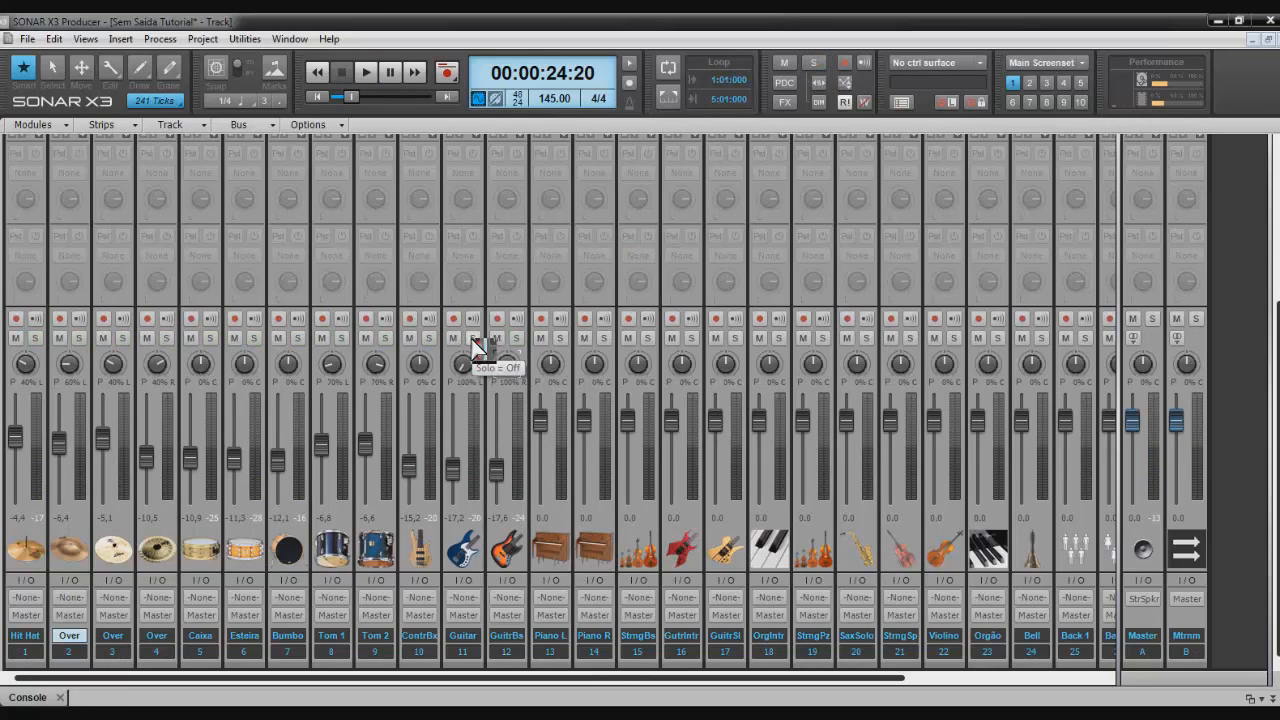
{"action": "left_click", "coordinate": [476, 340]}
{"action": "left_click", "coordinate": [515, 340]}
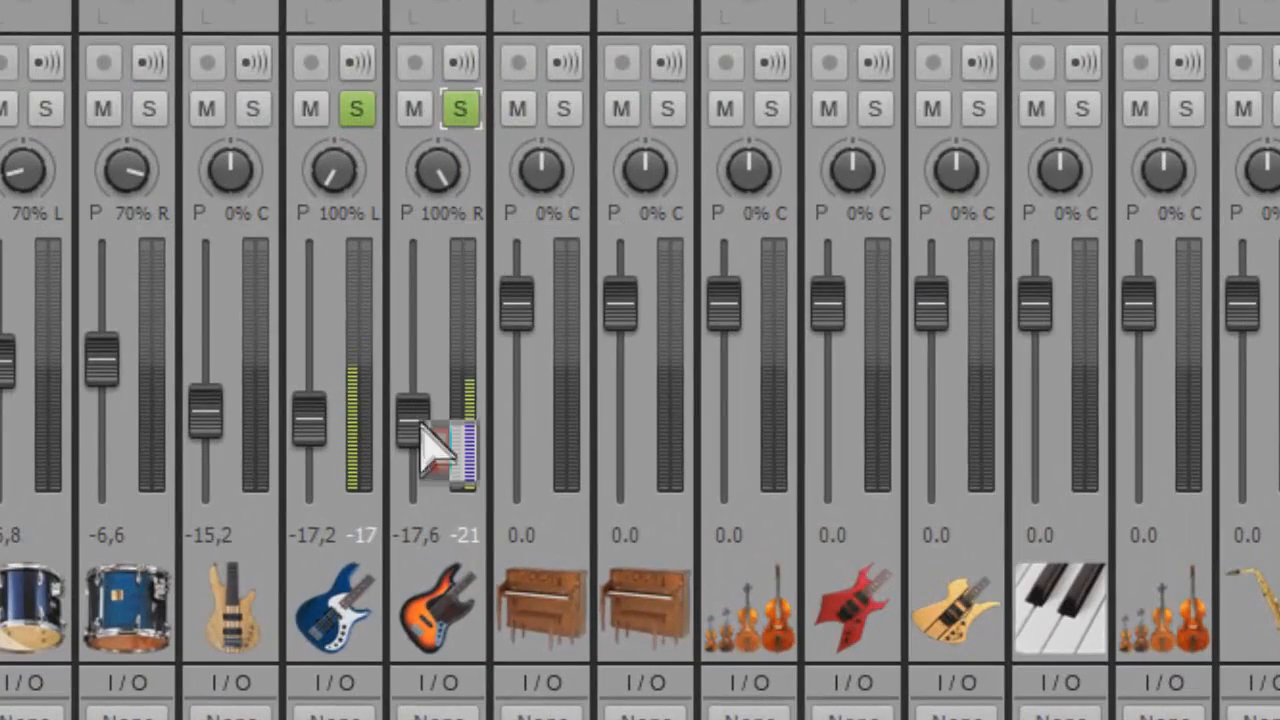
{"action": "left_click_drag", "start_coordinate": [449, 441], "coordinate": [421, 413]}
{"action": "left_click_drag", "start_coordinate": [314, 423], "coordinate": [315, 418]}
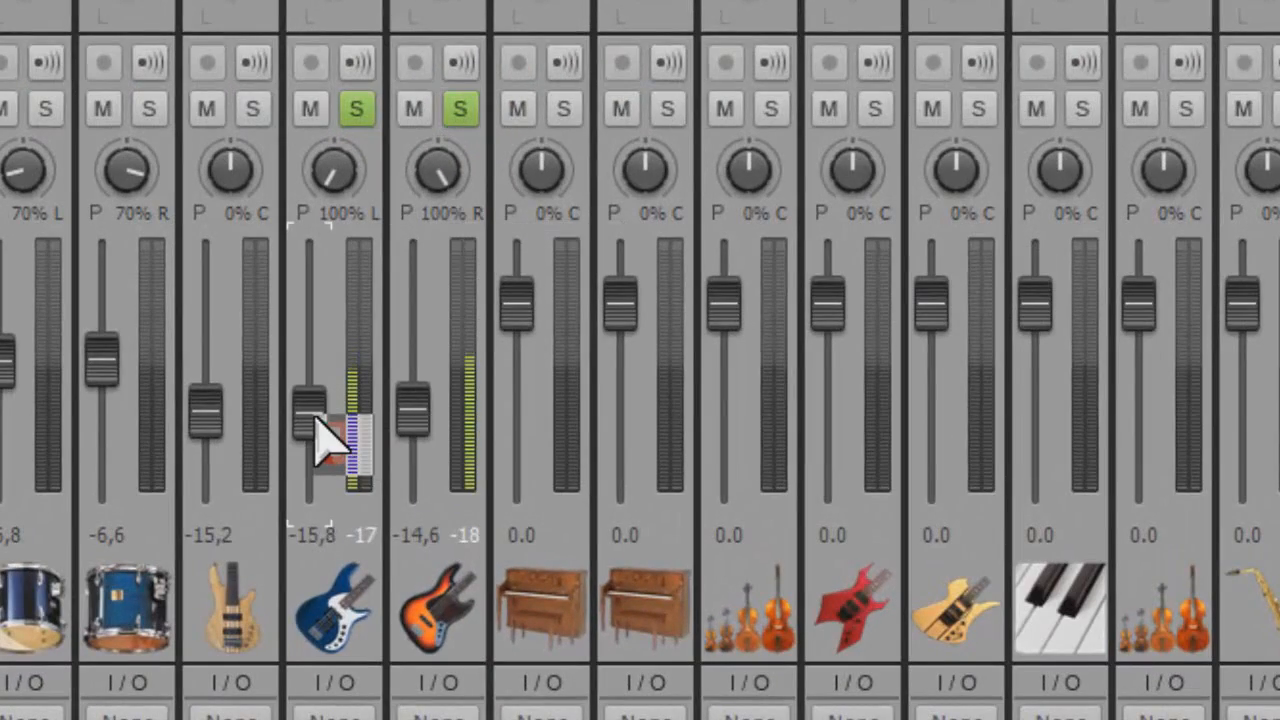
{"action": "left_click_drag", "start_coordinate": [414, 422], "coordinate": [411, 423]}
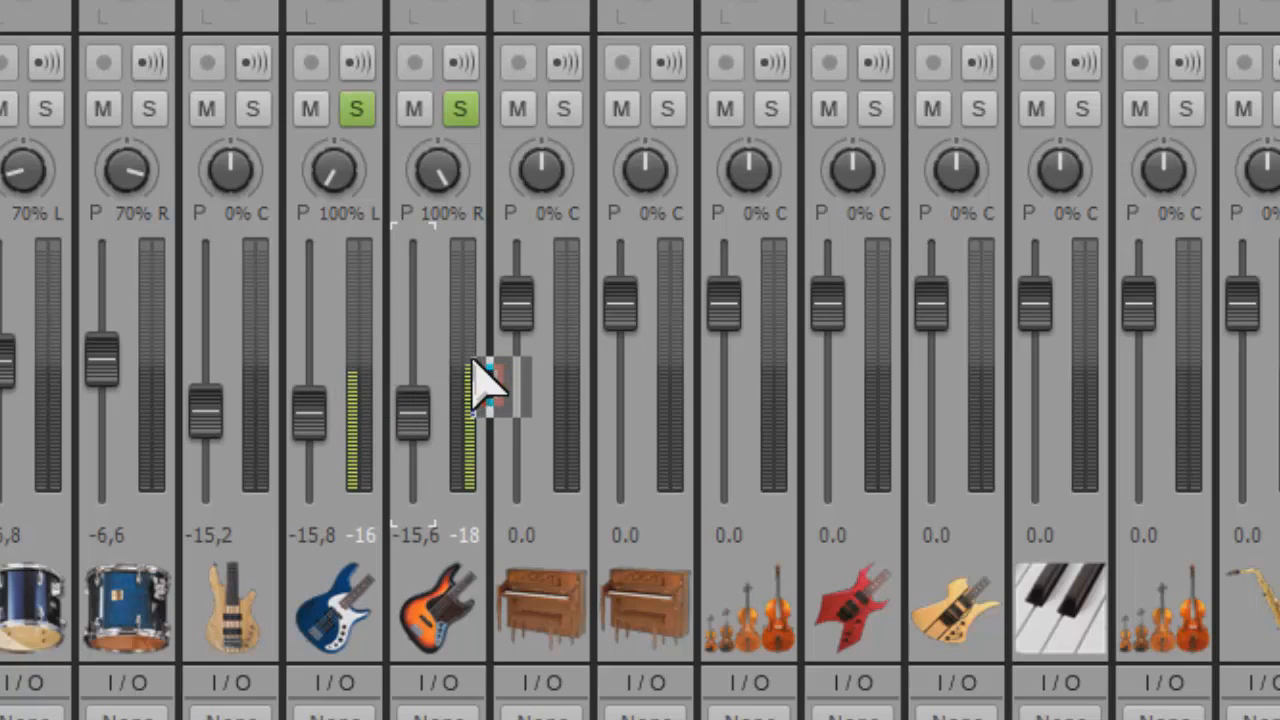
{"action": "left_click_drag", "start_coordinate": [300, 414], "coordinate": [298, 416]}
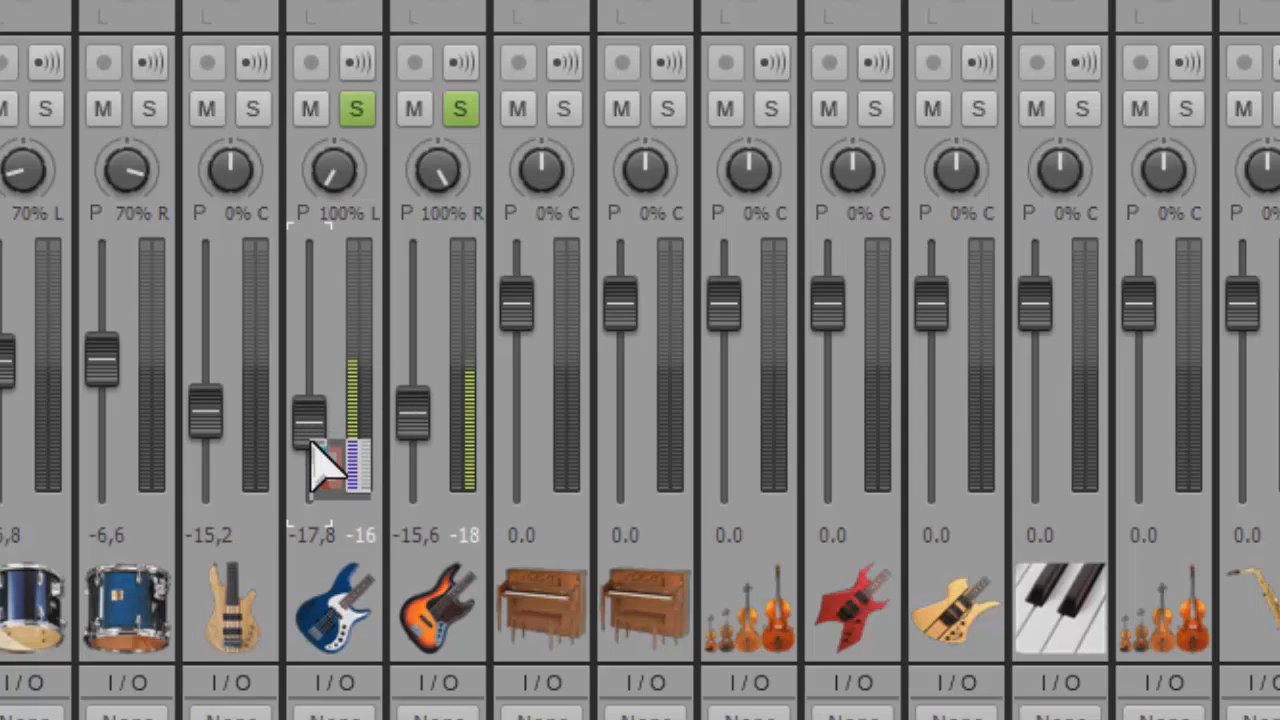
{"action": "key", "text": "space"}
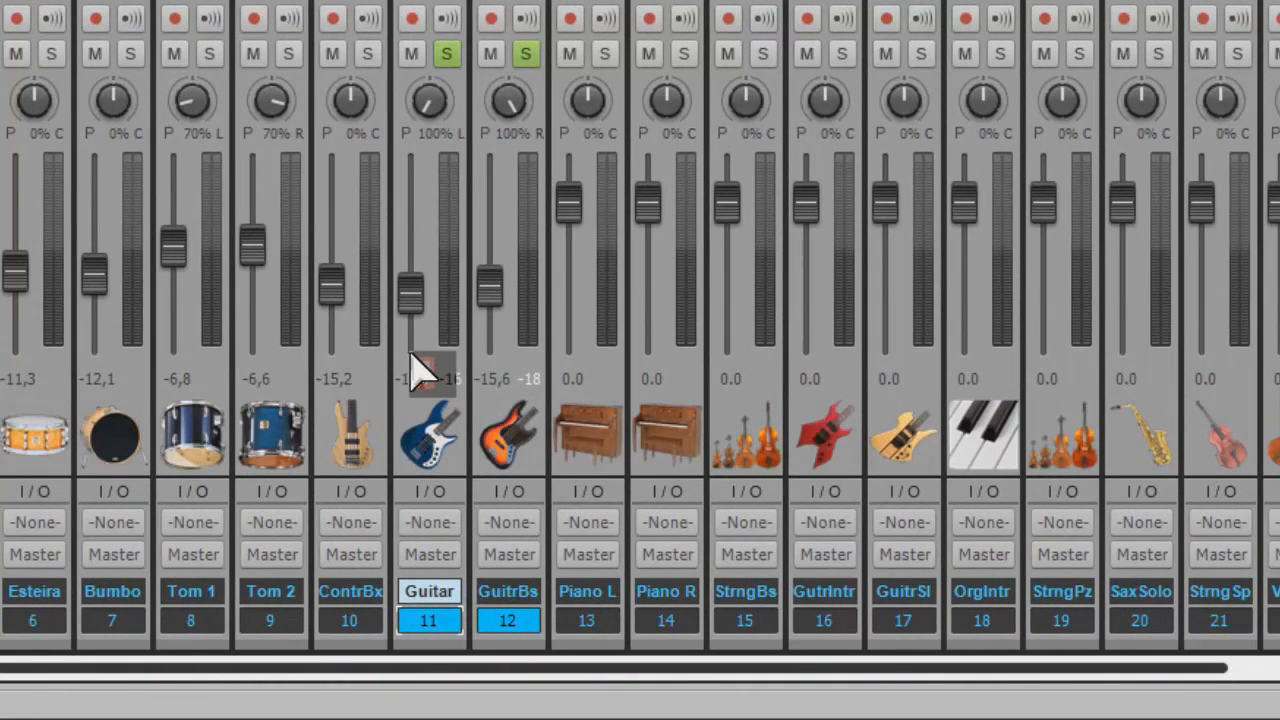
Group the volume faders of Guitar and Guitar base in a new group named Guitar, keeping the default green color.
{"action": "right_click", "coordinate": [418, 372]}
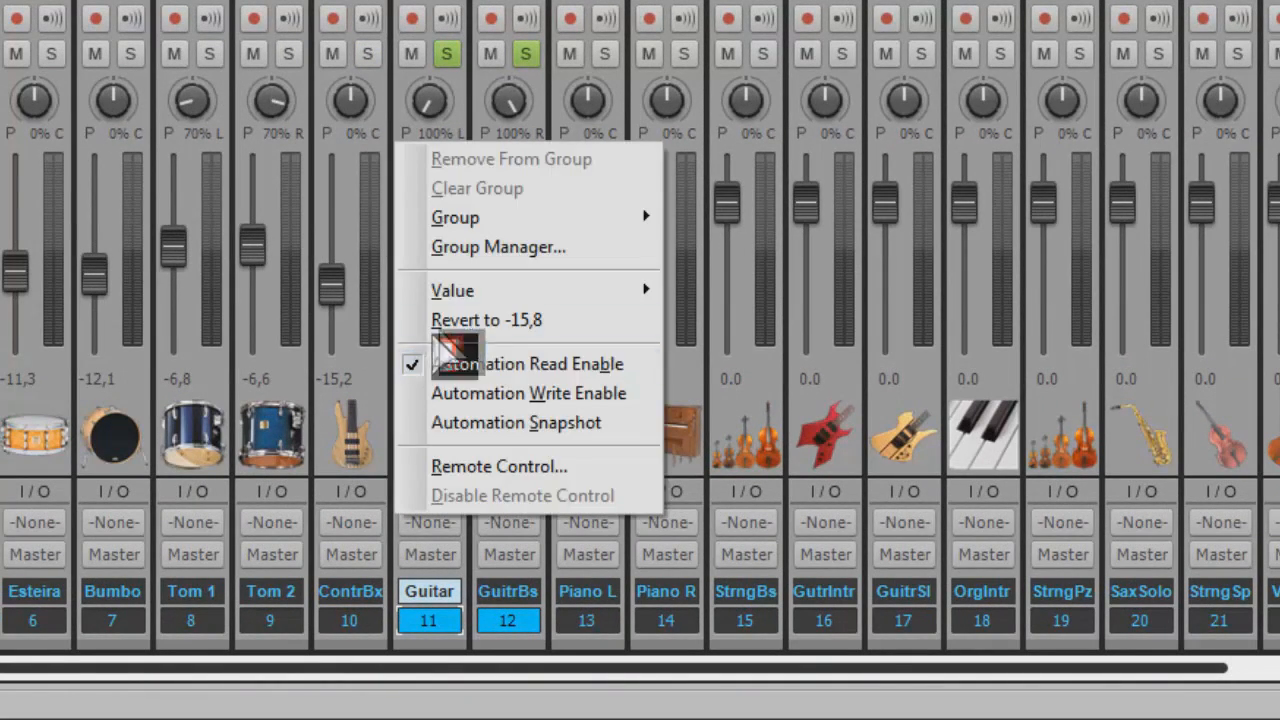
{"action": "mouse_move", "coordinate": [515, 235]}
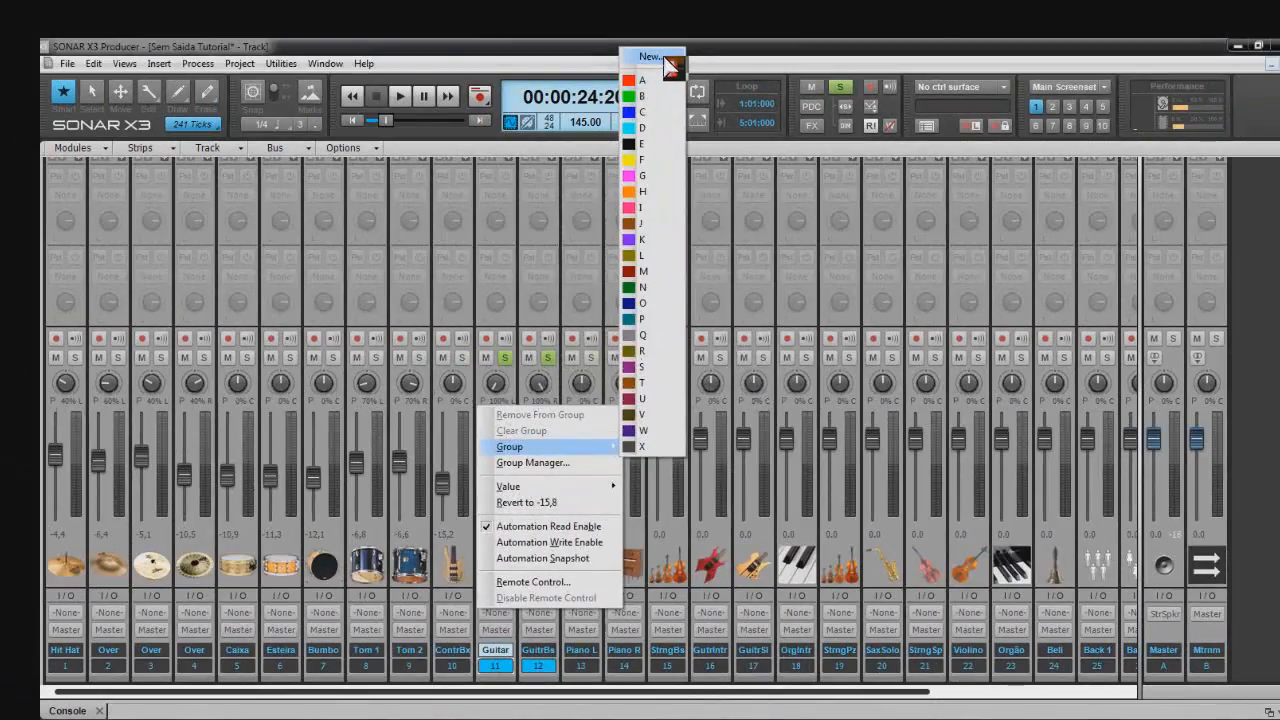
{"action": "left_click", "coordinate": [668, 64]}
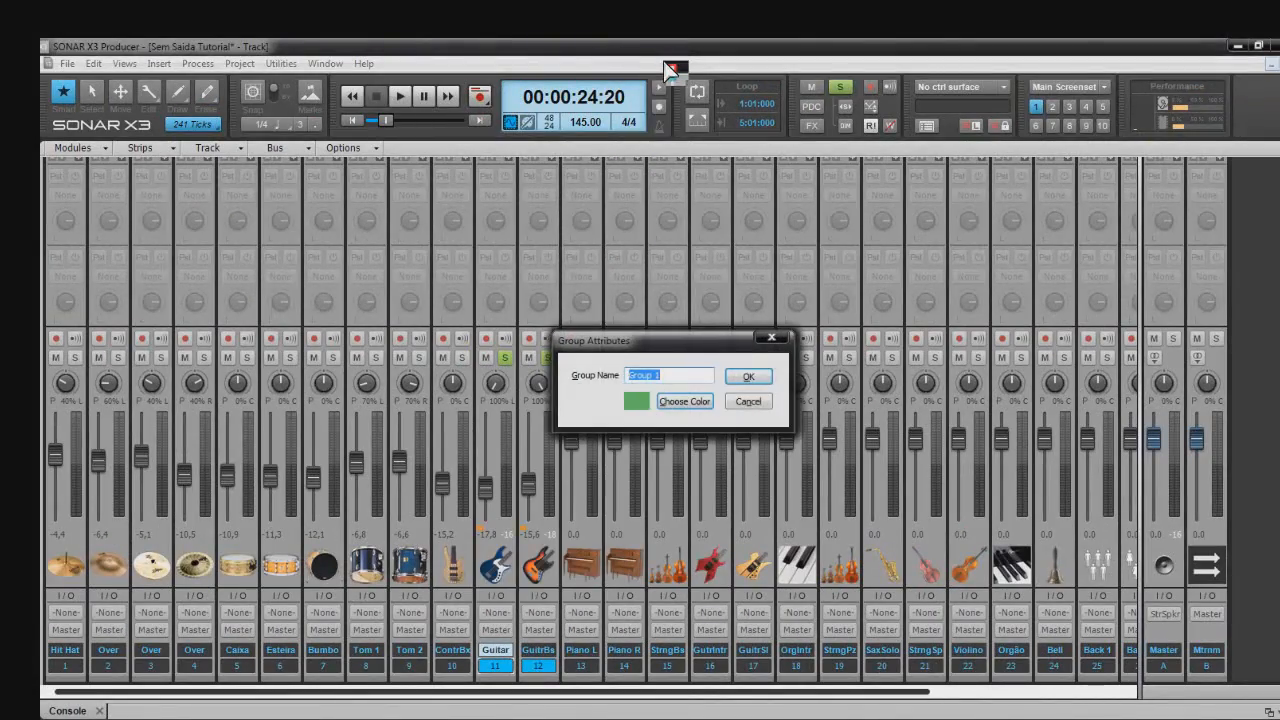
{"action": "type", "text": "Guitar"}
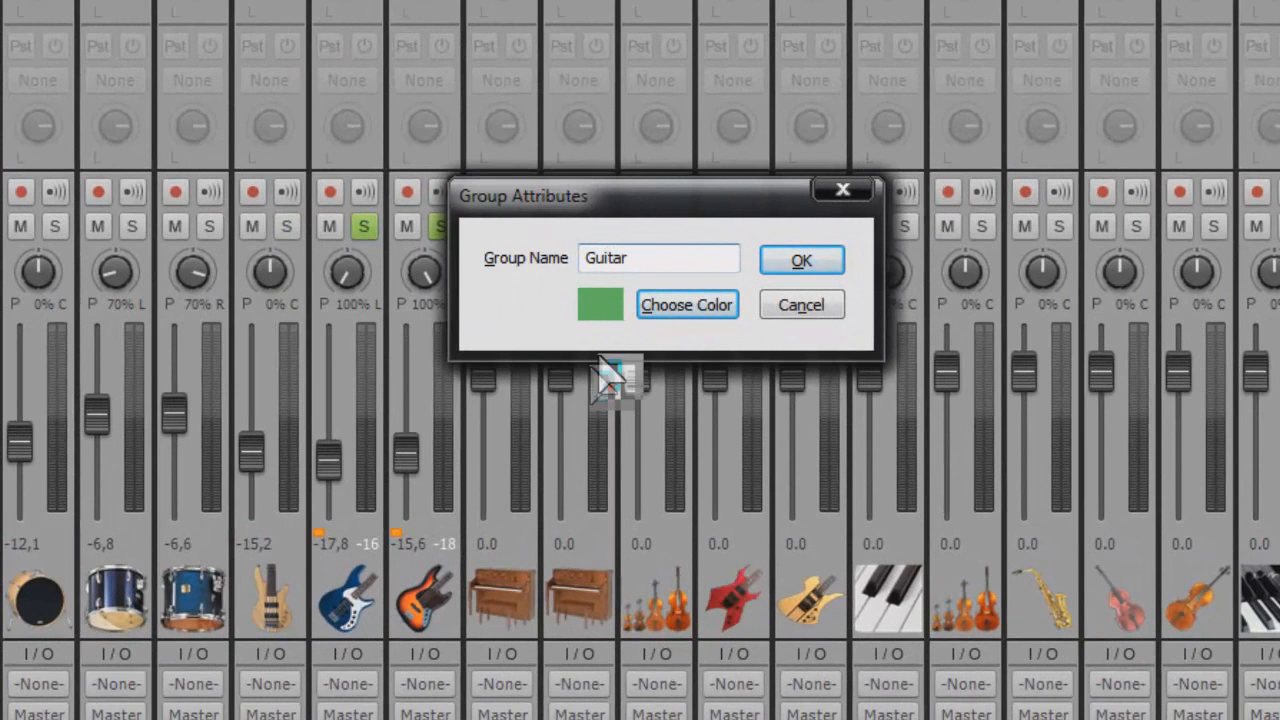
{"action": "left_click", "coordinate": [674, 314]}
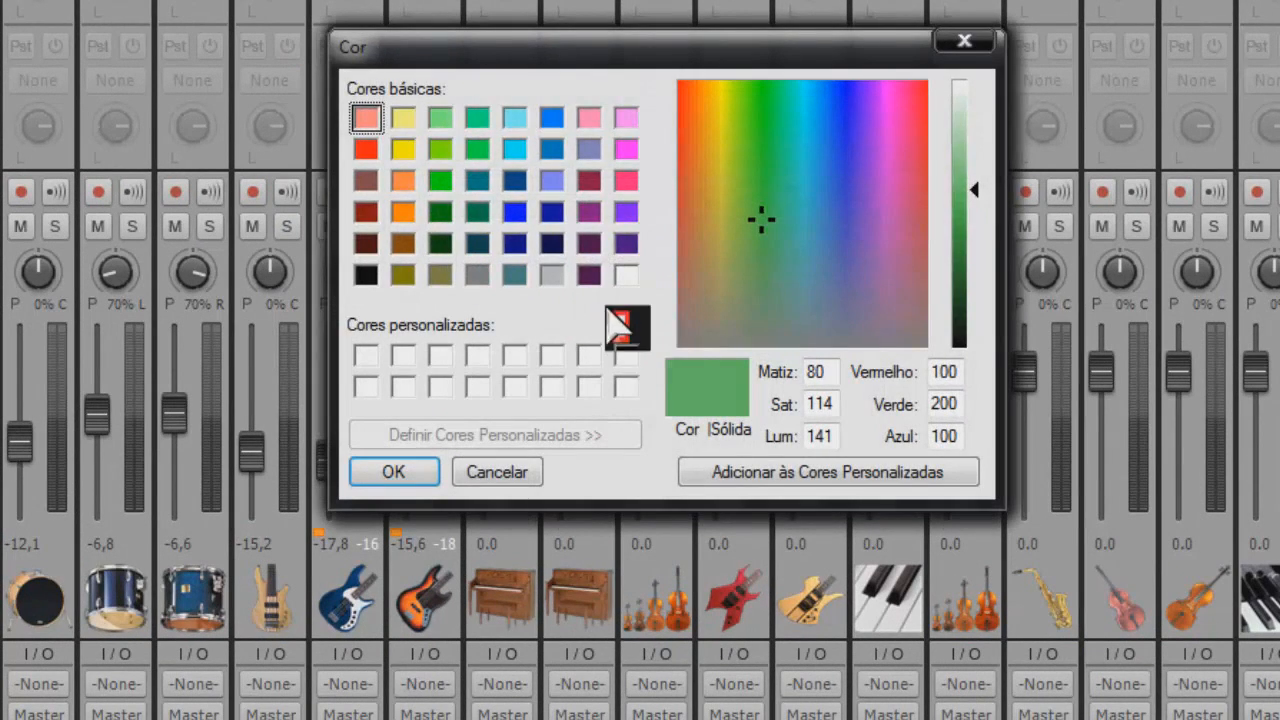
{"action": "left_click", "coordinate": [968, 42]}
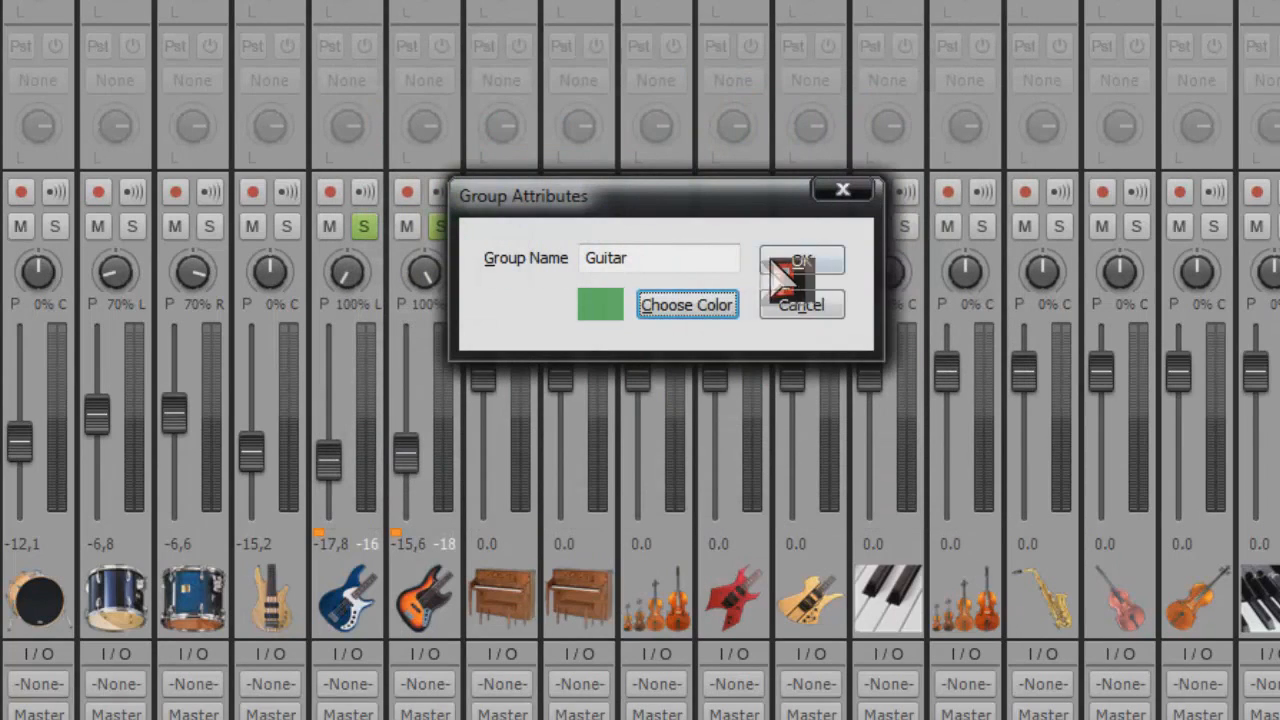
{"action": "left_click", "coordinate": [802, 262]}
Move the grouped guitar faders together, lowering Guitar to about -20.9 dB and Guitar base to -18.8 dB.
{"action": "scroll", "coordinate": [423, 457], "scroll_direction": "up", "scroll_amount": 8}
{"action": "scroll", "coordinate": [423, 470], "scroll_direction": "down", "scroll_amount": 8}
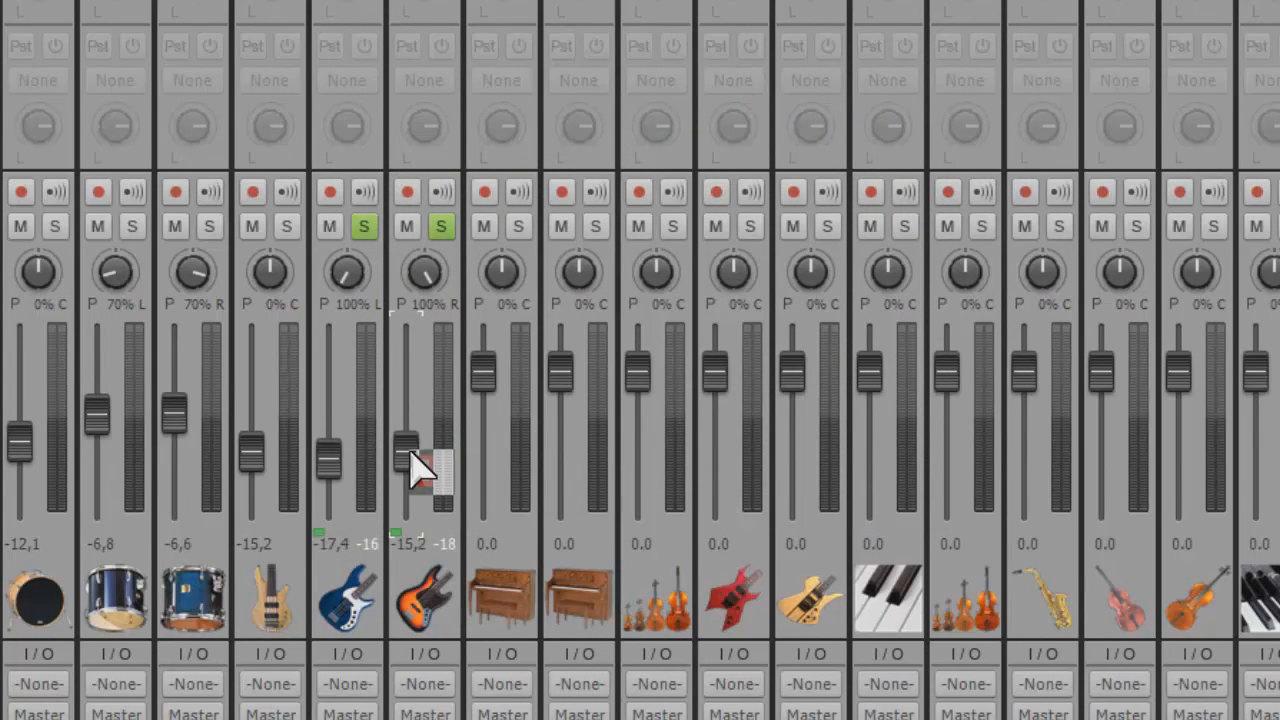
{"action": "scroll", "coordinate": [412, 456], "scroll_direction": "down", "scroll_amount": 4}
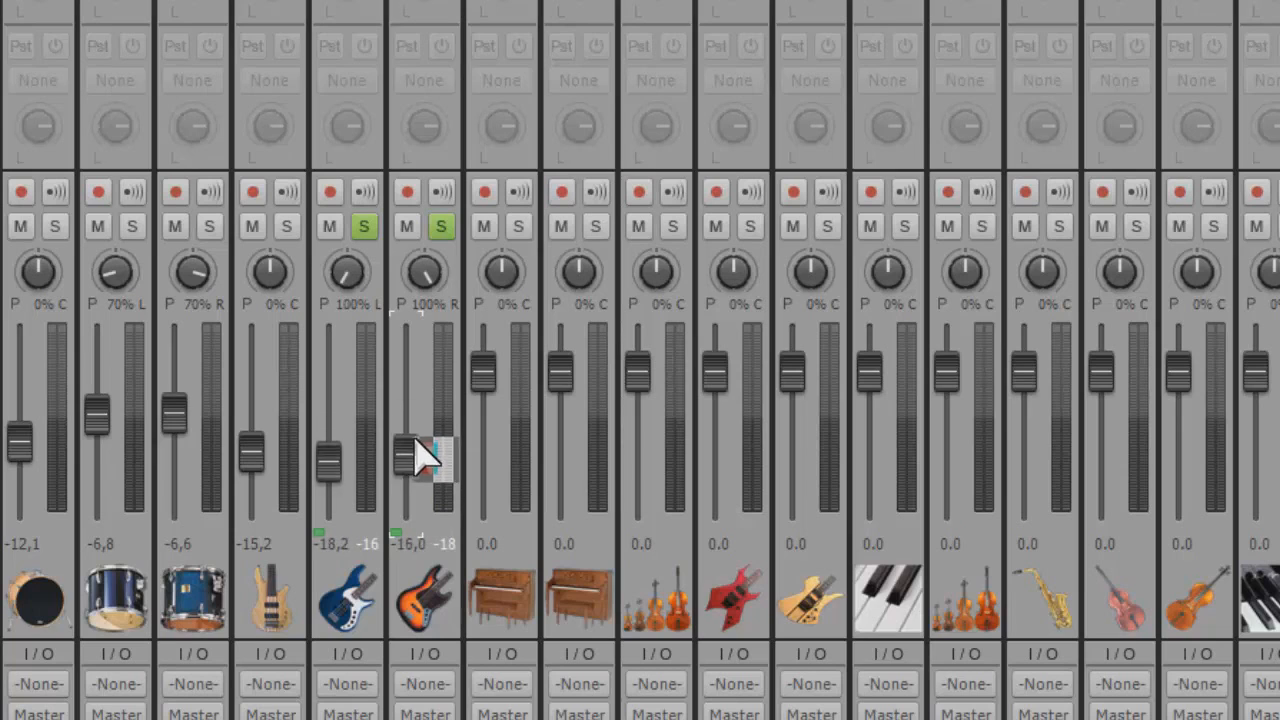
{"action": "scroll", "coordinate": [411, 449], "scroll_direction": "up", "scroll_amount": 5}
{"action": "scroll", "coordinate": [411, 449], "scroll_direction": "down", "scroll_amount": 4}
{"action": "scroll", "coordinate": [411, 451], "scroll_direction": "up", "scroll_amount": 4}
{"action": "scroll", "coordinate": [411, 450], "scroll_direction": "down", "scroll_amount": 4}
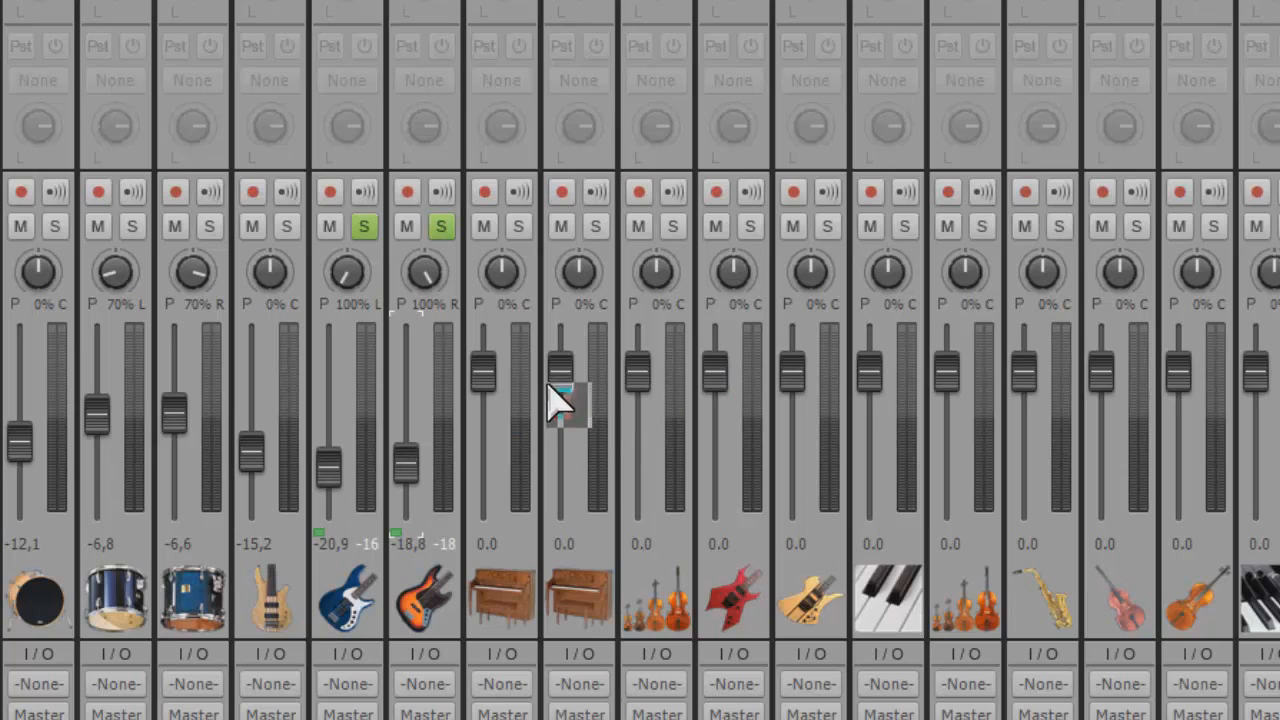
Solo Contra baixo, Tom 2, Tom 1 and Bumbo again alongside the guitars and play the passage.
{"action": "mouse_move", "coordinate": [551, 420]}
{"action": "left_click", "coordinate": [286, 227]}
{"action": "left_click", "coordinate": [209, 227]}
{"action": "left_click", "coordinate": [131, 227]}
{"action": "left_click", "coordinate": [55, 227]}
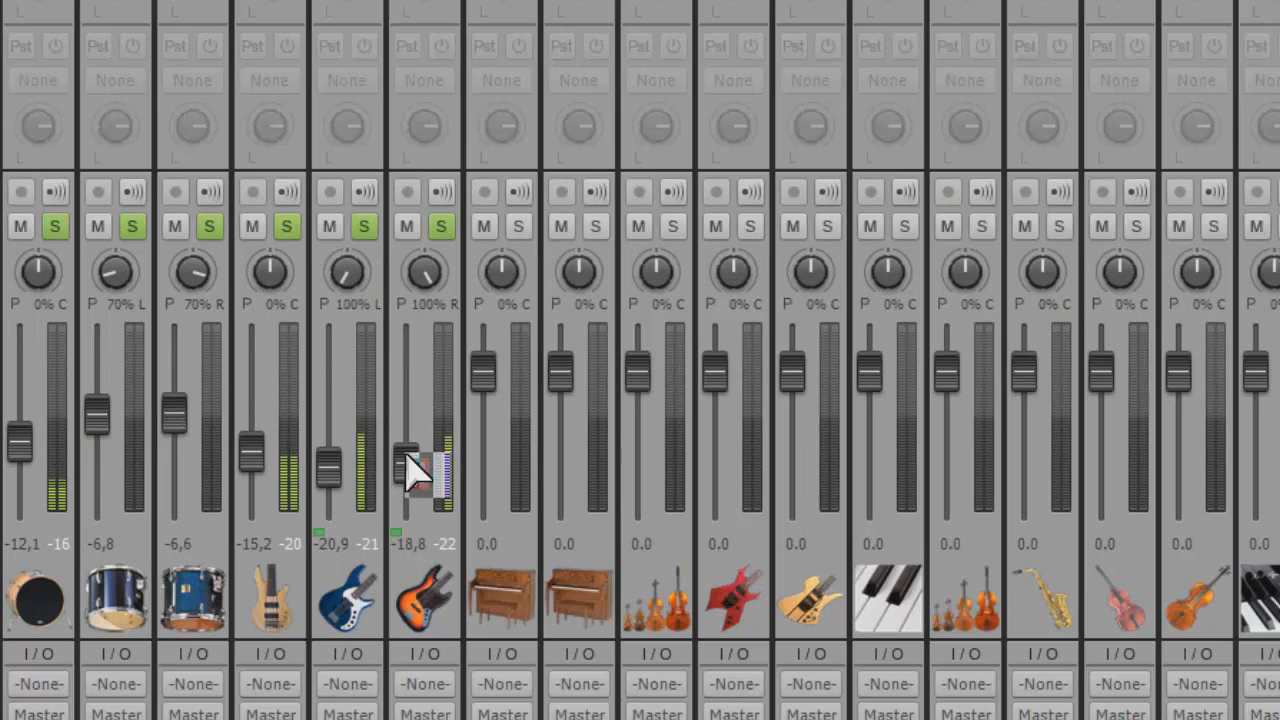
Raise the grouped guitar faders so Guitar sits at -17.8 dB and Guitar base at -15.6 dB, and solo both pianos.
{"action": "left_click_drag", "start_coordinate": [415, 470], "coordinate": [411, 462]}
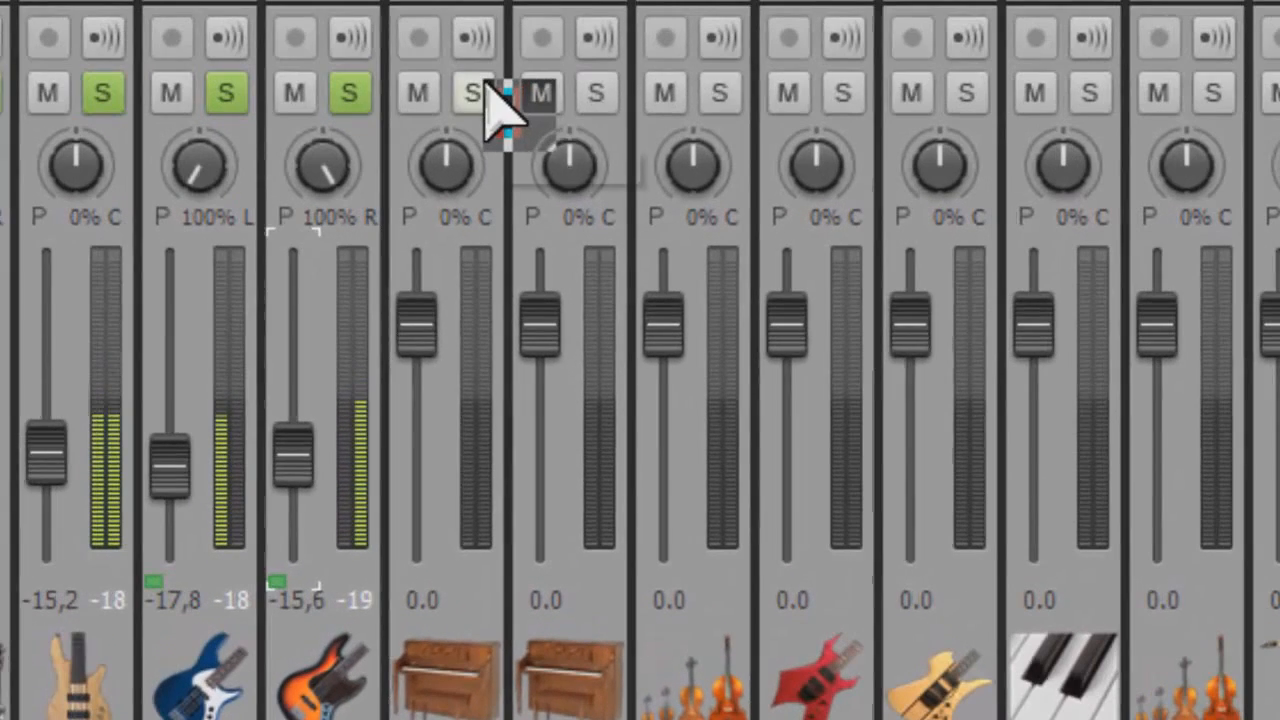
{"action": "left_click", "coordinate": [518, 209]}
{"action": "left_click", "coordinate": [590, 97]}
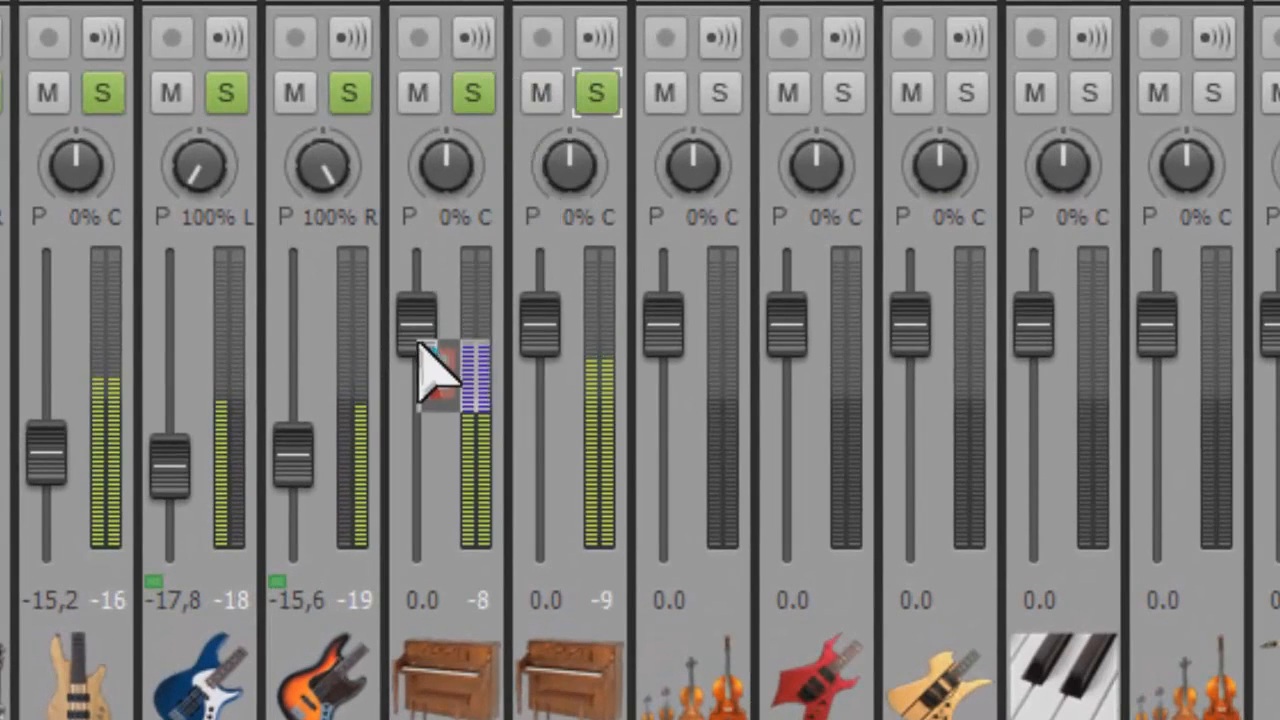
Lower Piano L to about -11.9 dB and Piano R to about -9.8 dB while the song plays.
{"action": "left_click_drag", "start_coordinate": [416, 322], "coordinate": [420, 347]}
{"action": "left_click_drag", "start_coordinate": [529, 301], "coordinate": [530, 312]}
{"action": "left_click_drag", "start_coordinate": [414, 425], "coordinate": [414, 442]}
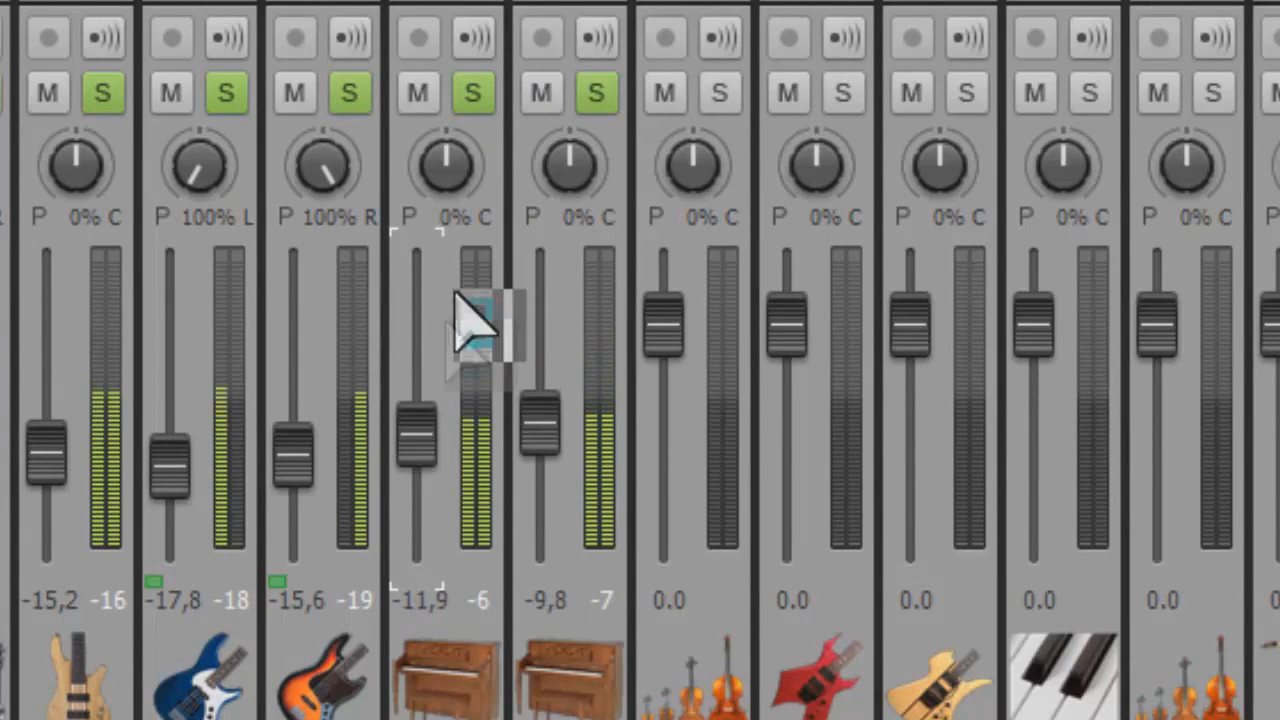
Pan Piano L 80% left and Piano R 80% right, and stop playback.
{"action": "left_click_drag", "start_coordinate": [462, 196], "coordinate": [451, 183]}
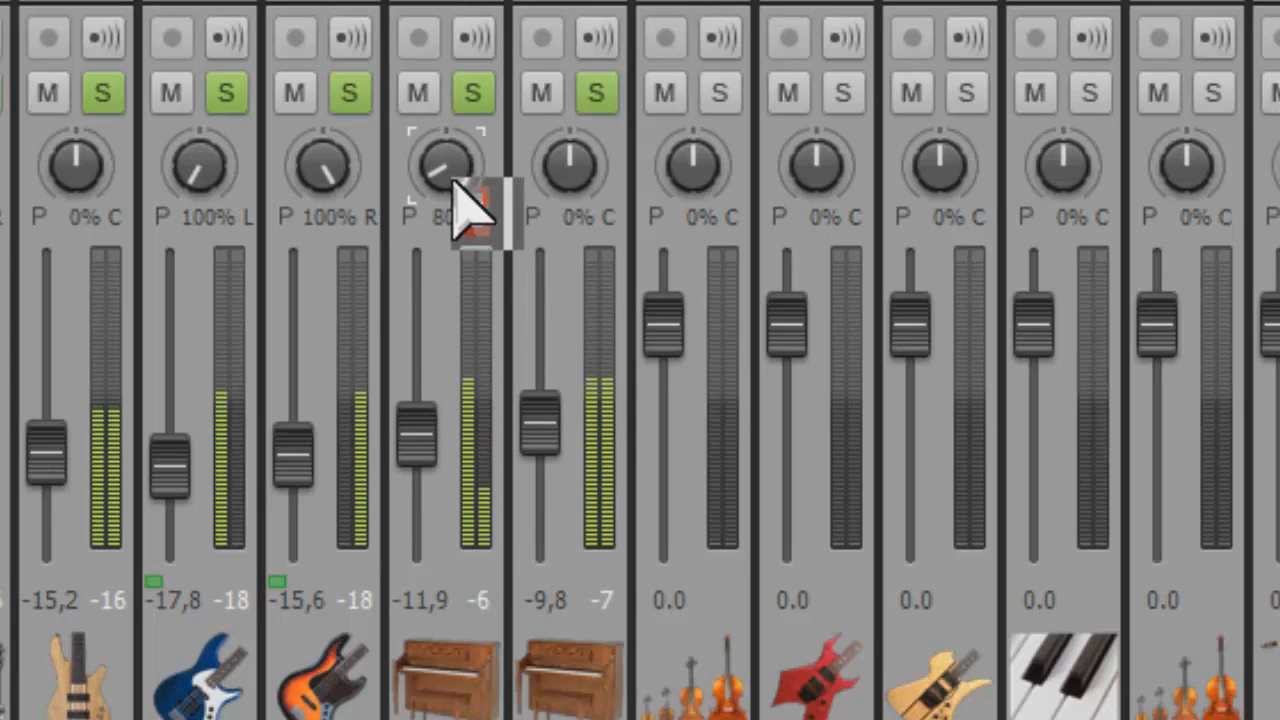
{"action": "left_click_drag", "start_coordinate": [569, 178], "coordinate": [568, 182]}
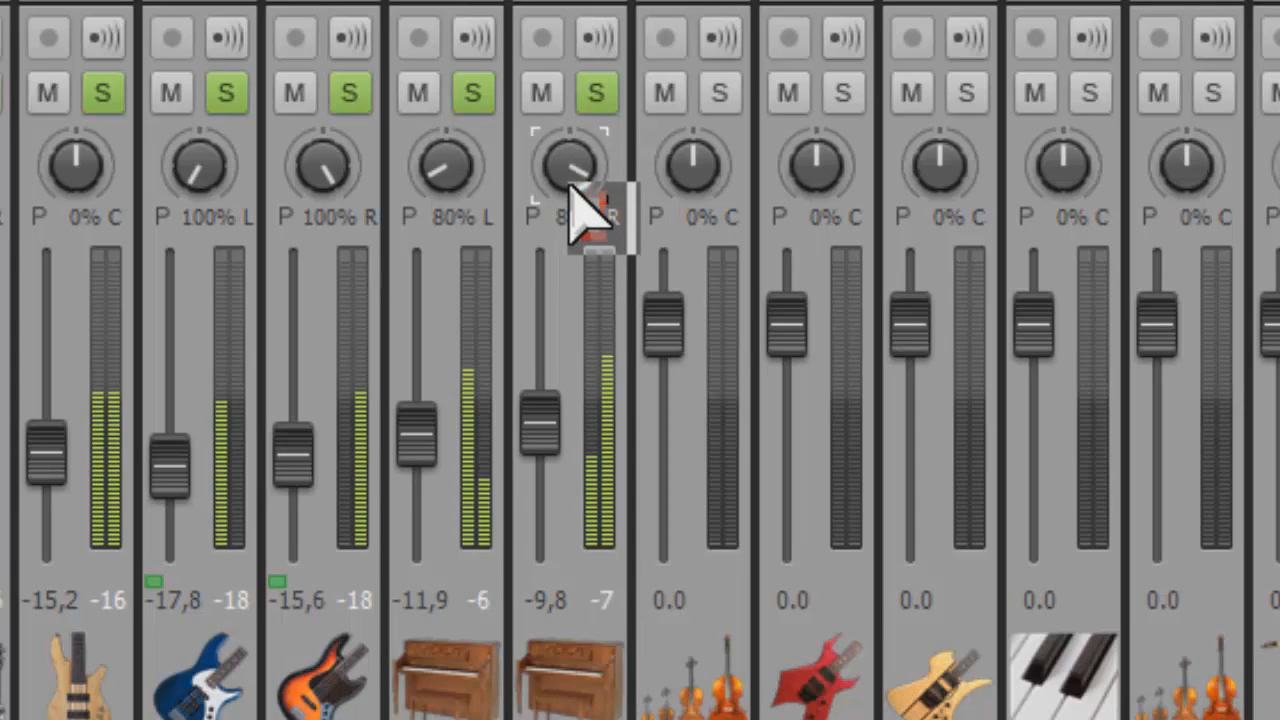
{"action": "key", "text": "space"}
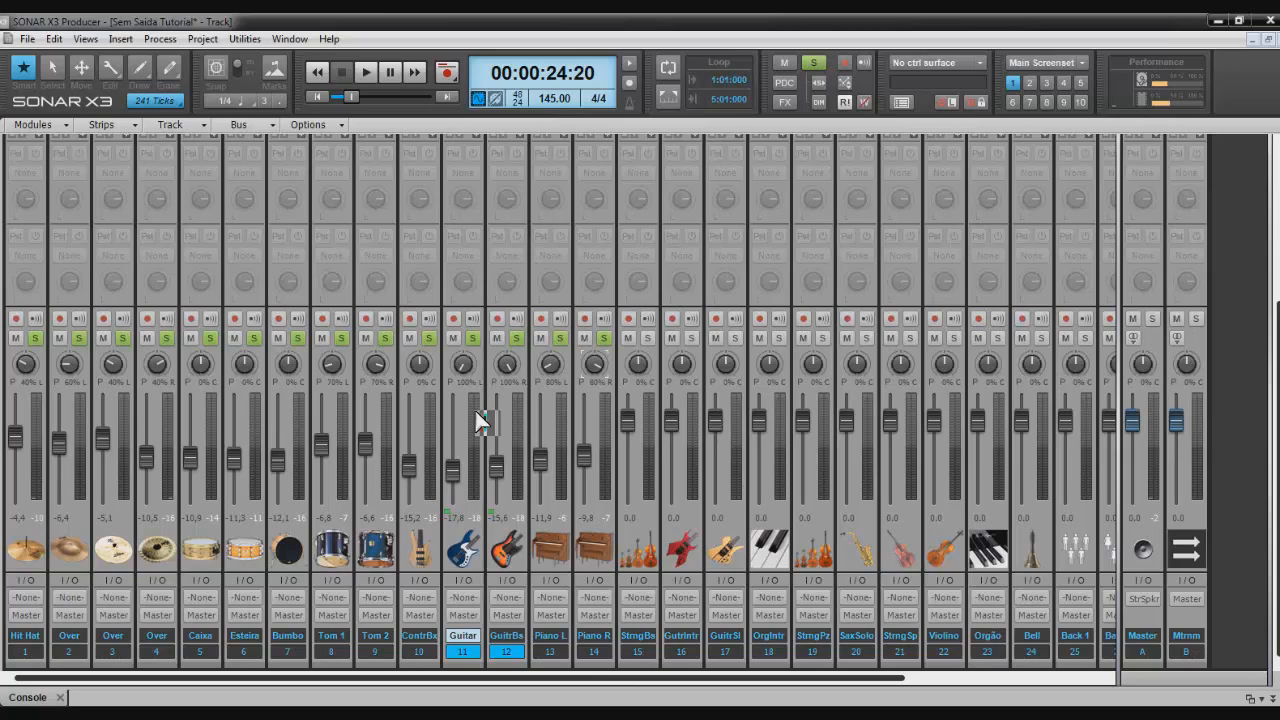
Clear all solos, solo only Piano L and Piano R, and lower Piano R to about -12.4 dB during playback.
{"action": "left_click", "coordinate": [813, 62]}
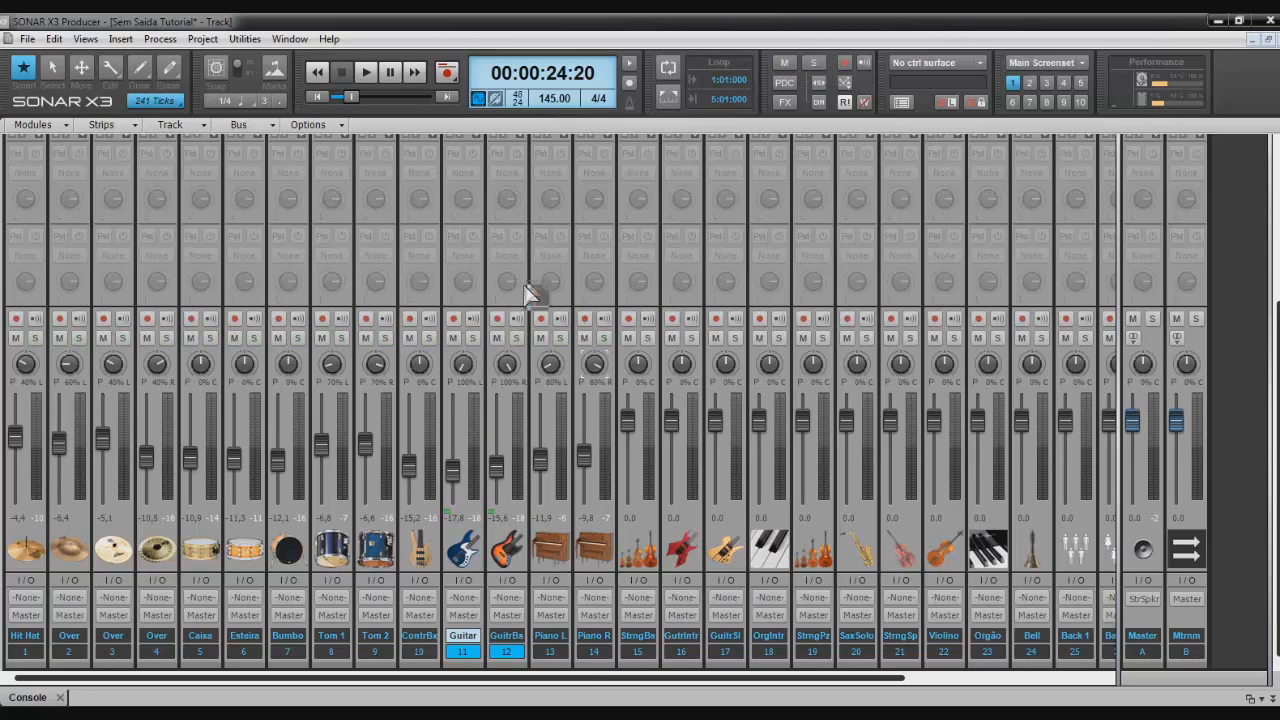
{"action": "left_click", "coordinate": [560, 338]}
{"action": "left_click", "coordinate": [604, 340]}
{"action": "key", "text": "space"}
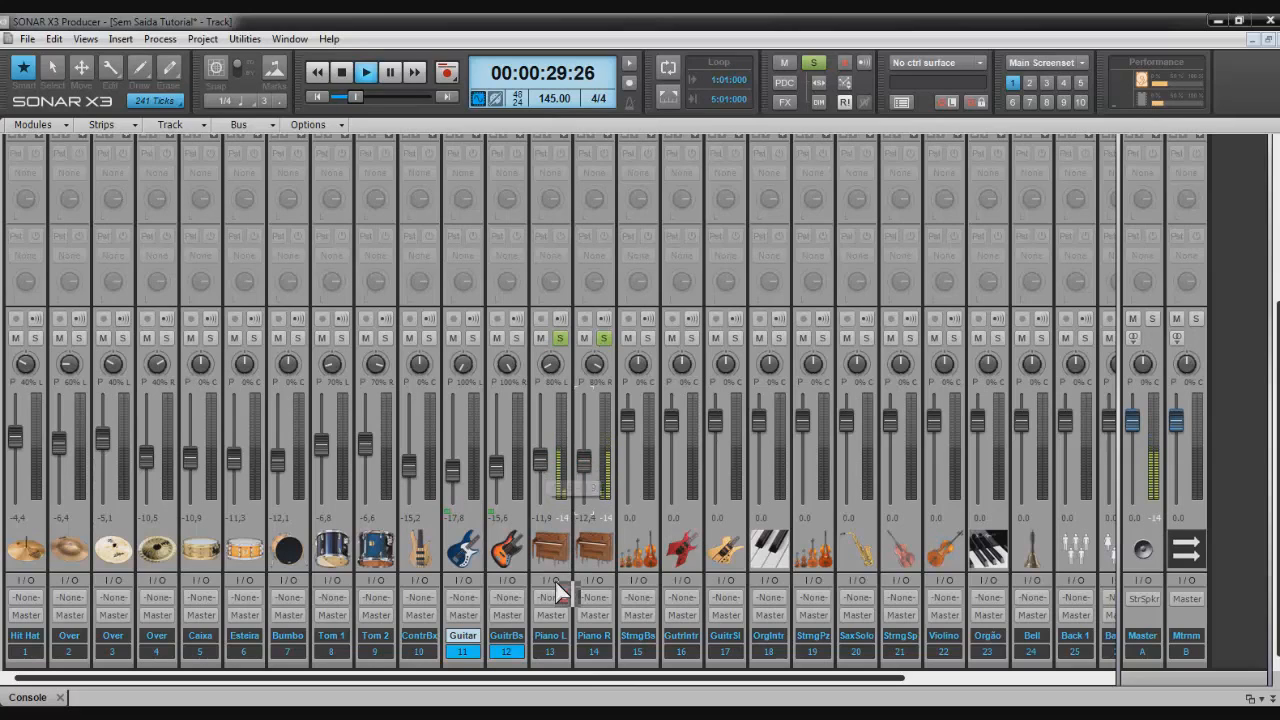
Group the volume faders of Piano L and Piano R in a new group named Piano with a light yellow color.
{"action": "left_click", "coordinate": [556, 652]}
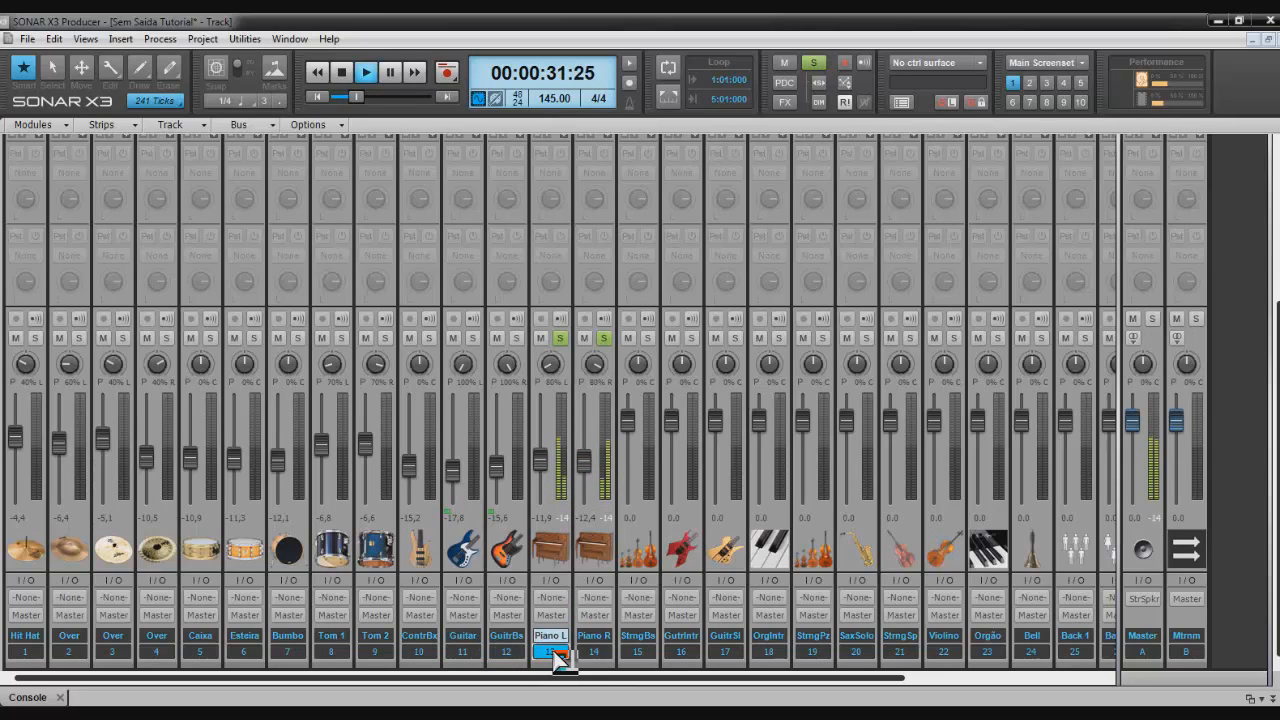
{"action": "left_click", "coordinate": [594, 652], "text": "ctrl"}
{"action": "right_click", "coordinate": [547, 390]}
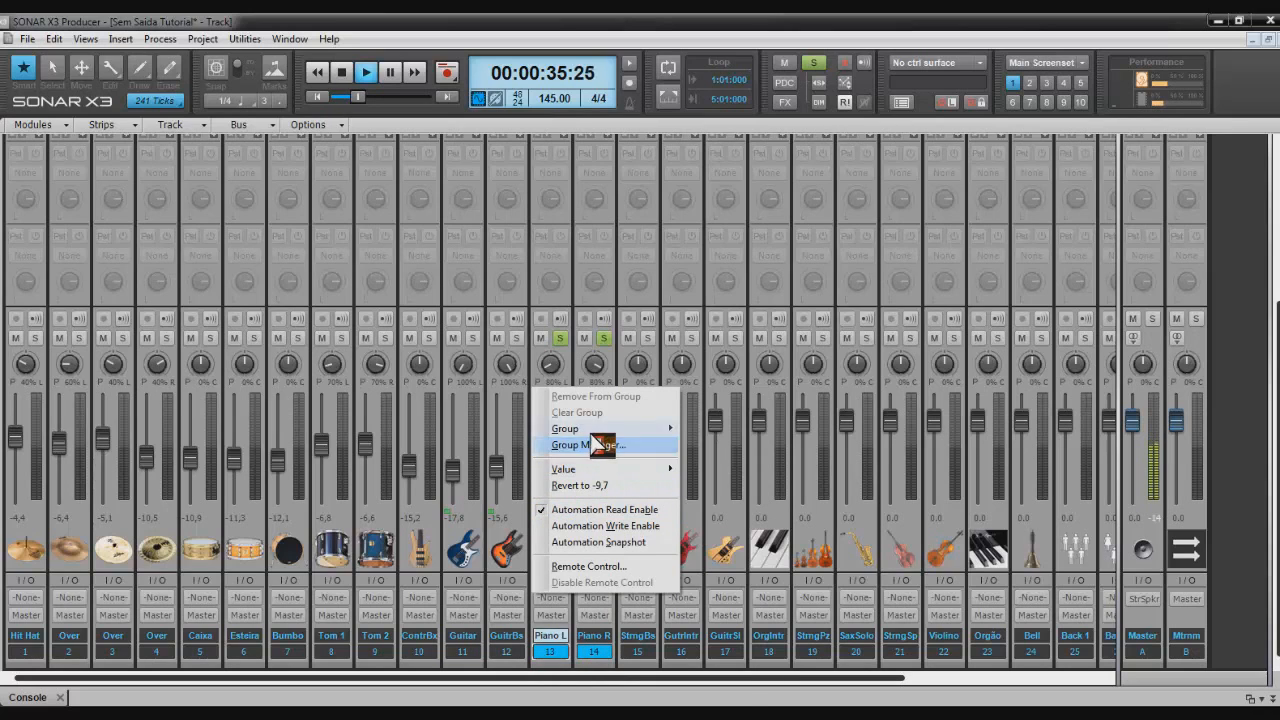
{"action": "mouse_move", "coordinate": [620, 428]}
{"action": "left_click", "coordinate": [711, 320]}
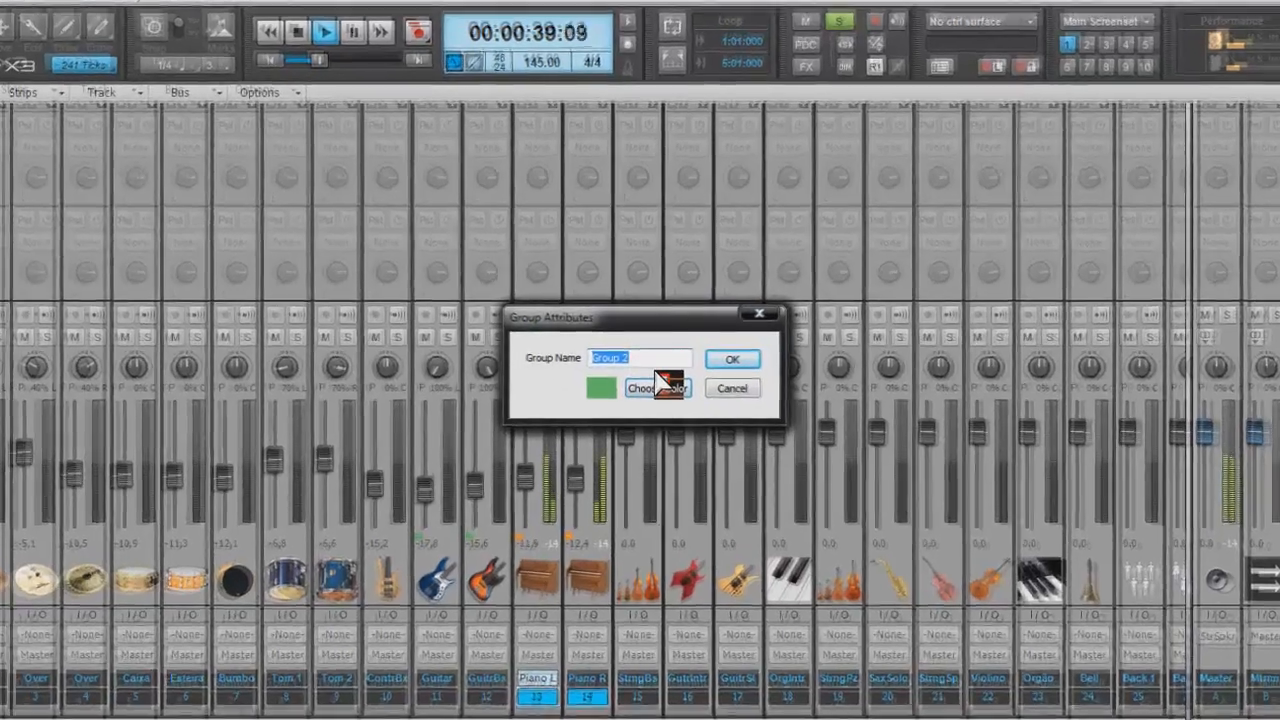
{"action": "type", "text": "Pia"}
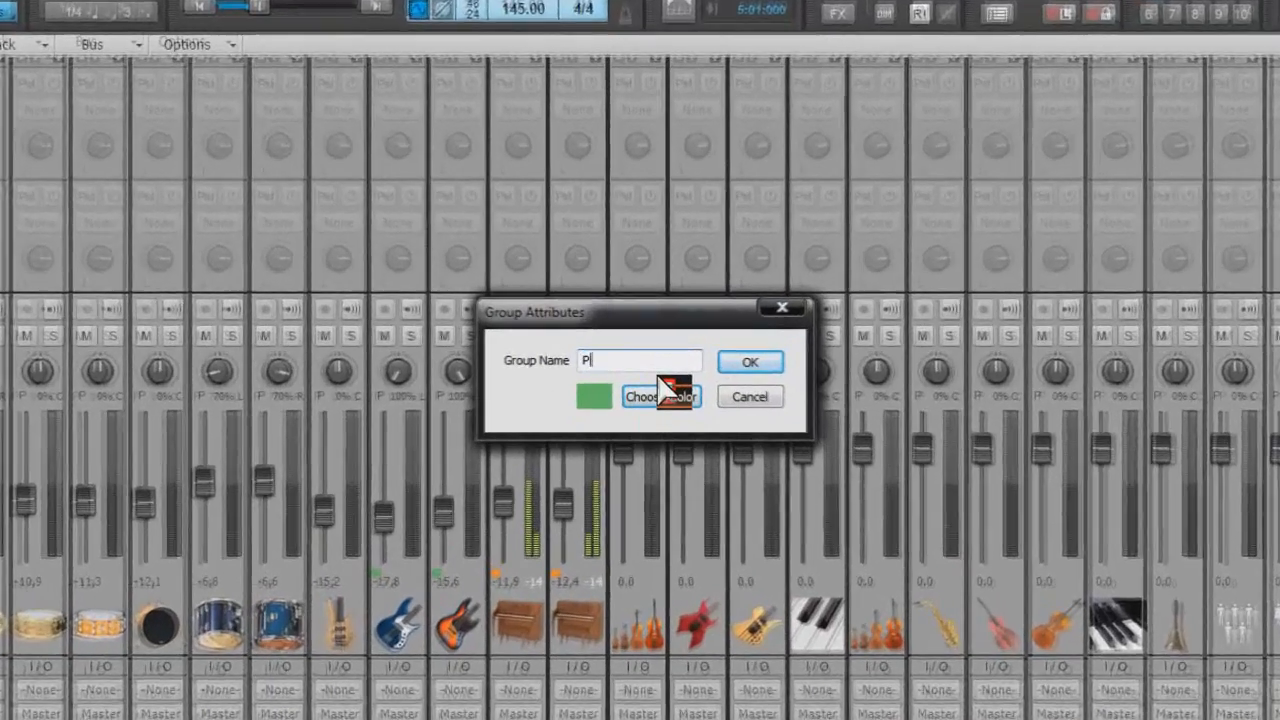
{"action": "type", "text": "no"}
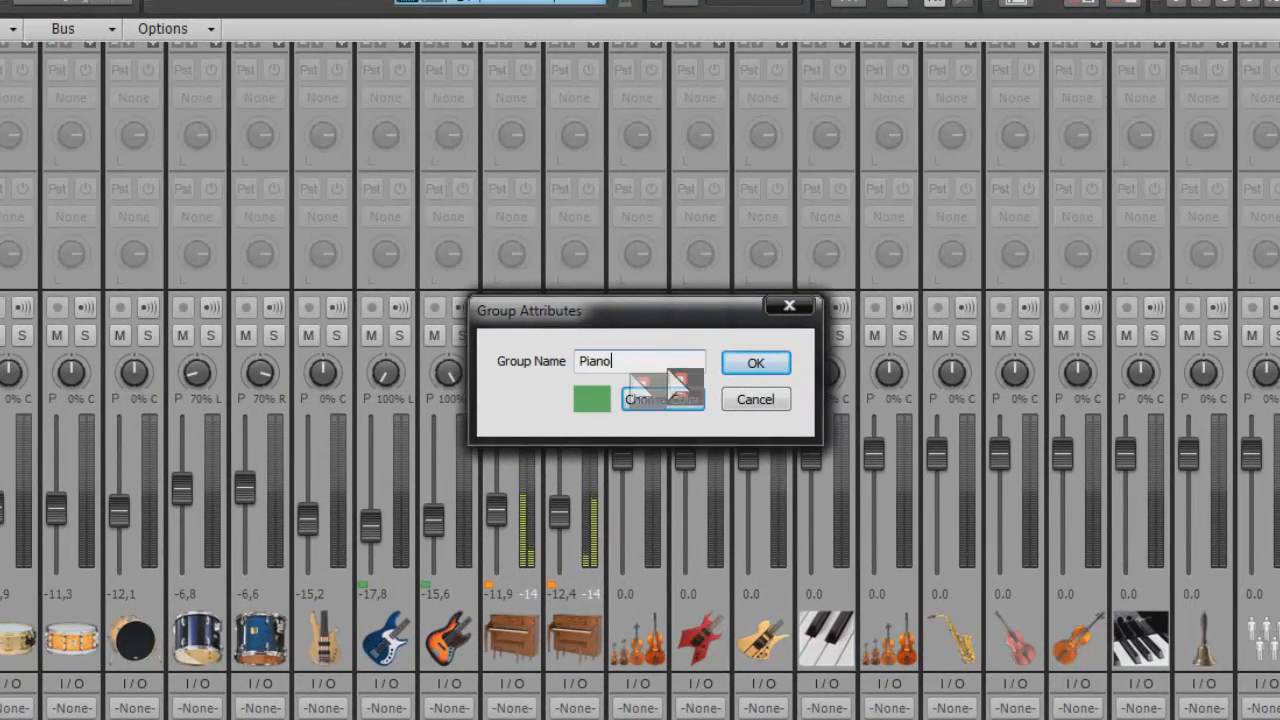
{"action": "left_click", "coordinate": [640, 400]}
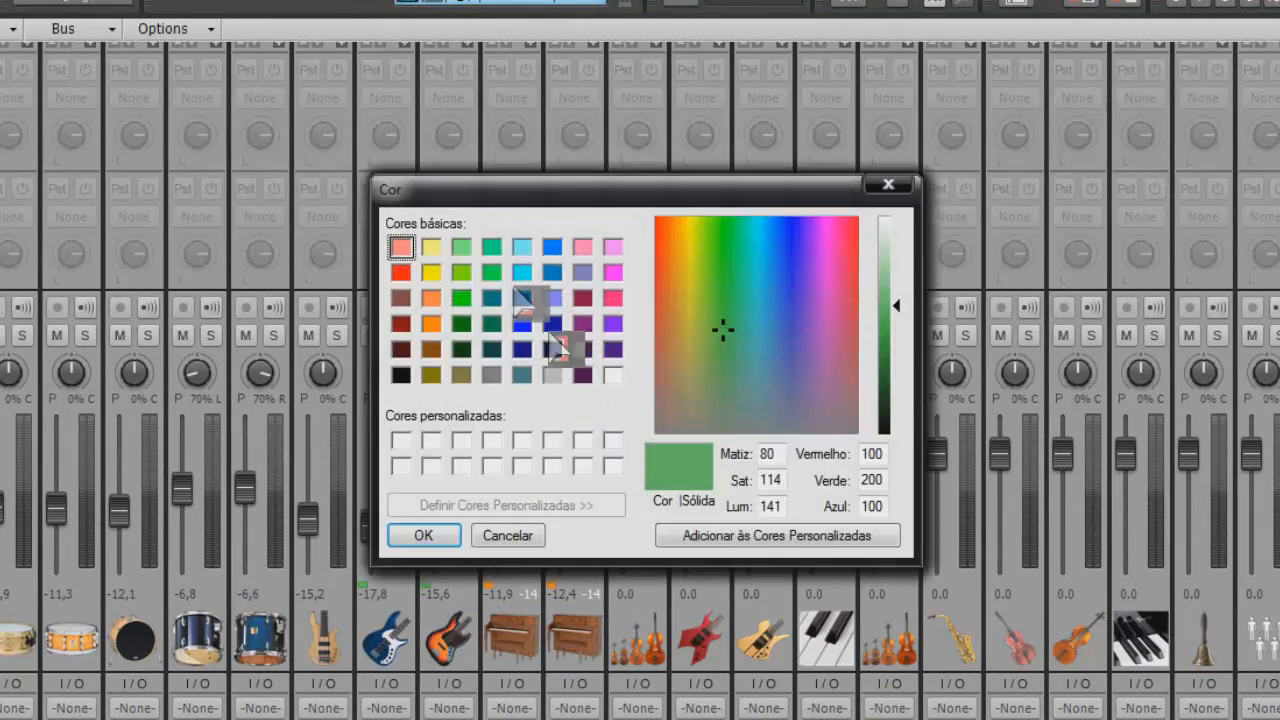
{"action": "left_click", "coordinate": [431, 247]}
{"action": "left_click", "coordinate": [424, 535]}
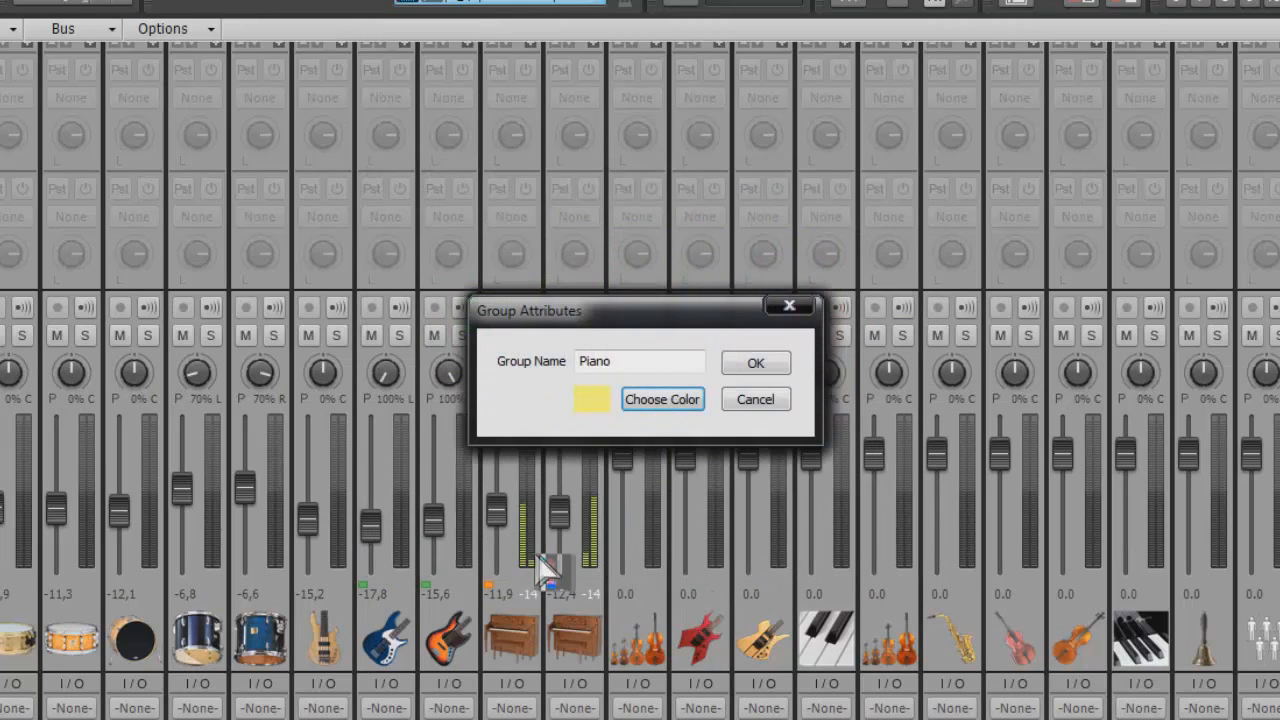
{"action": "left_click", "coordinate": [760, 364]}
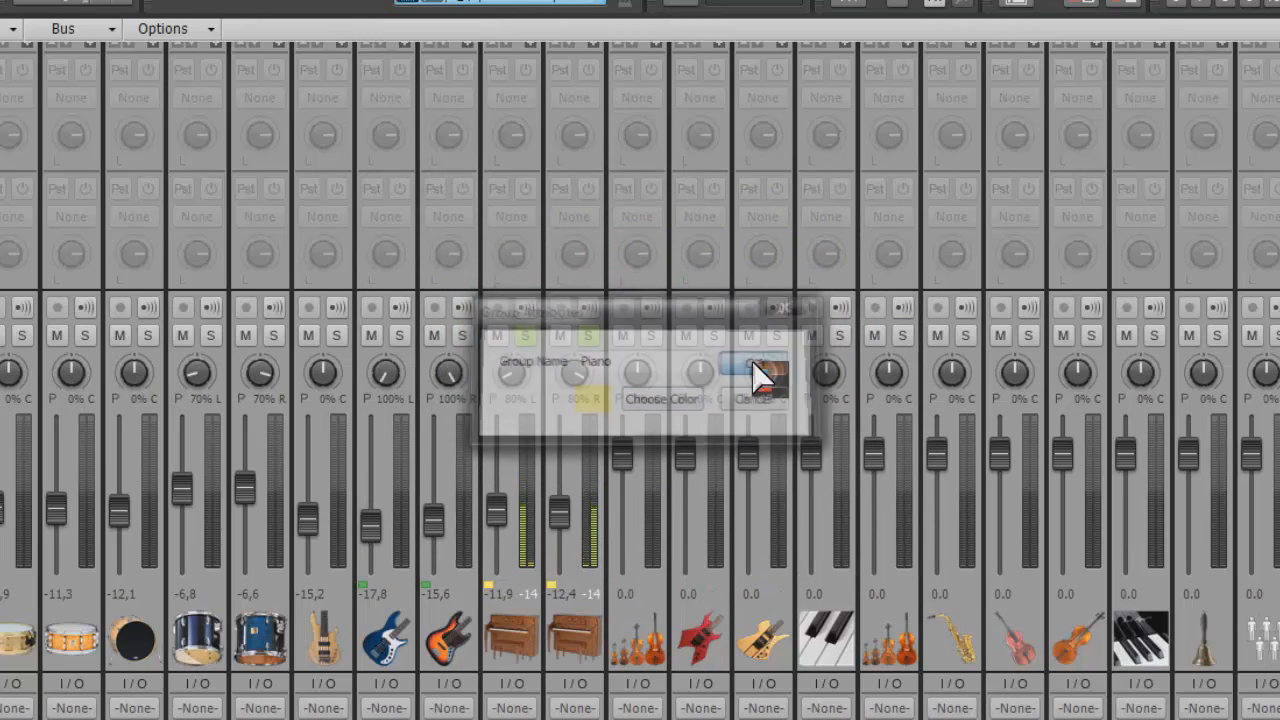
Solo both guitars alongside the pianos and lower the grouped piano faders to -14.4 dB for Piano L and -15.0 dB for Piano R.
{"action": "left_click", "coordinate": [464, 337]}
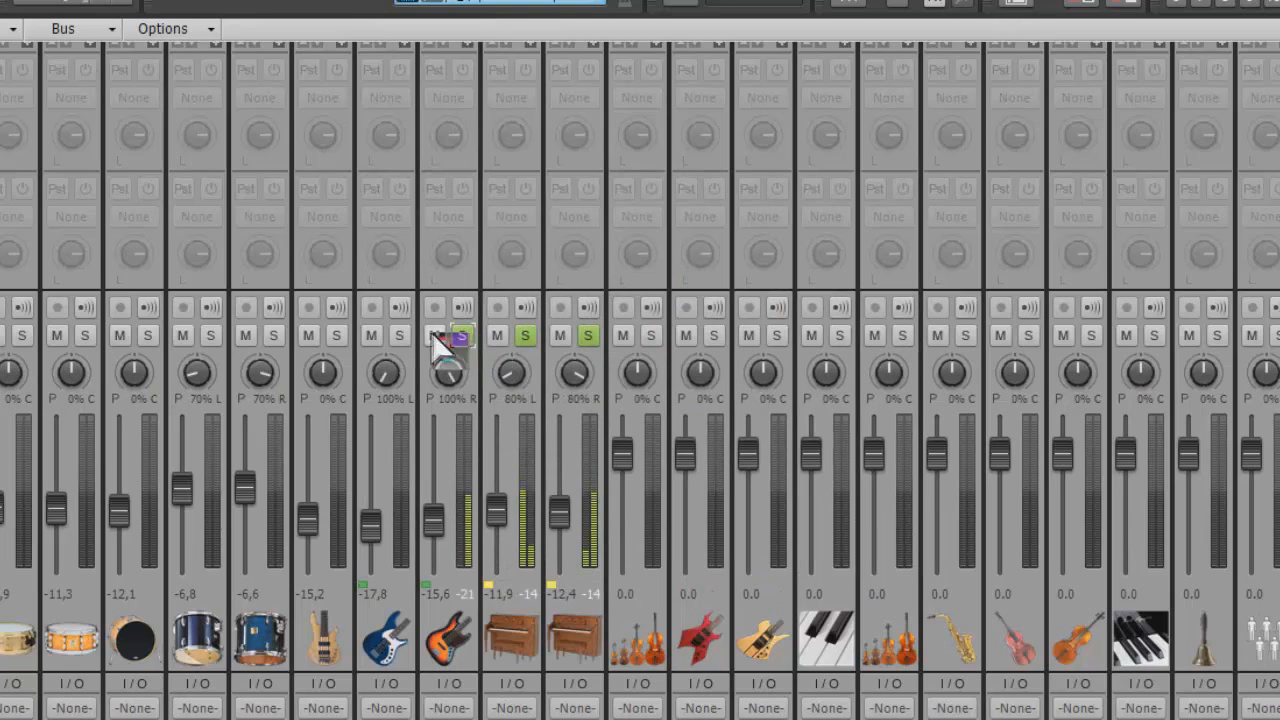
{"action": "left_click", "coordinate": [401, 337]}
{"action": "left_click_drag", "start_coordinate": [506, 518], "coordinate": [505, 525]}
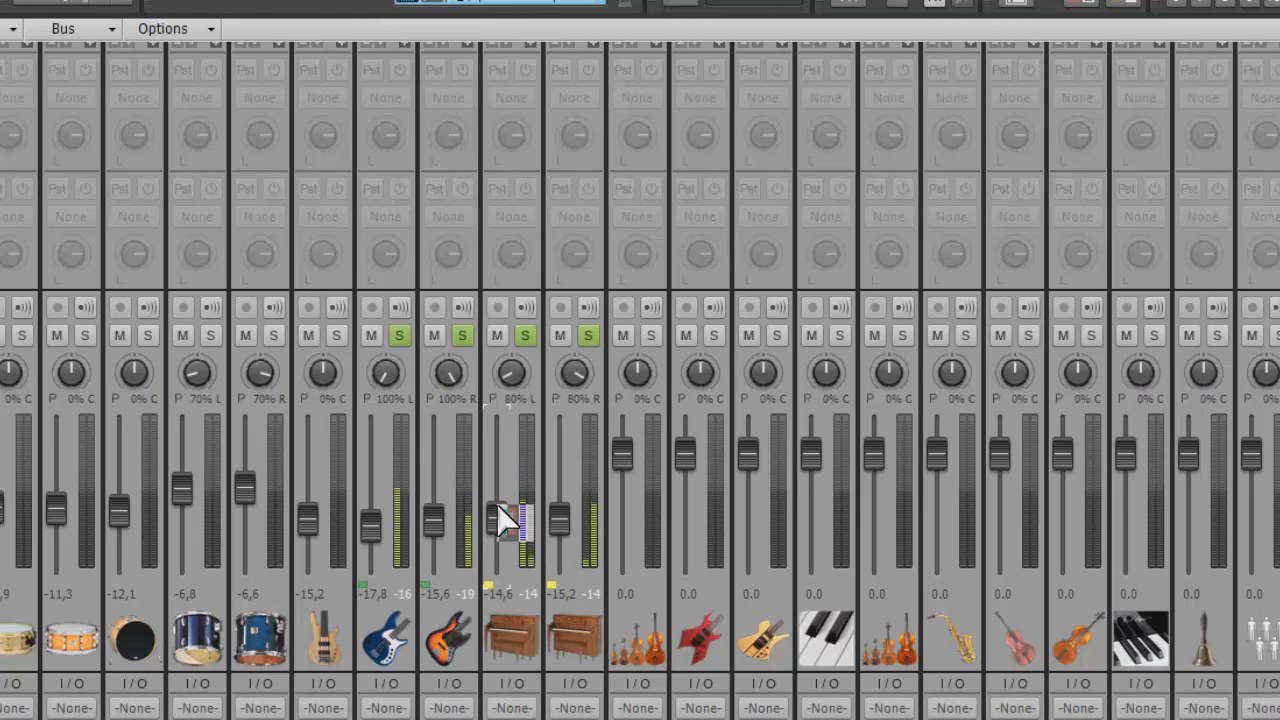
{"action": "left_click_drag", "start_coordinate": [505, 519], "coordinate": [505, 518]}
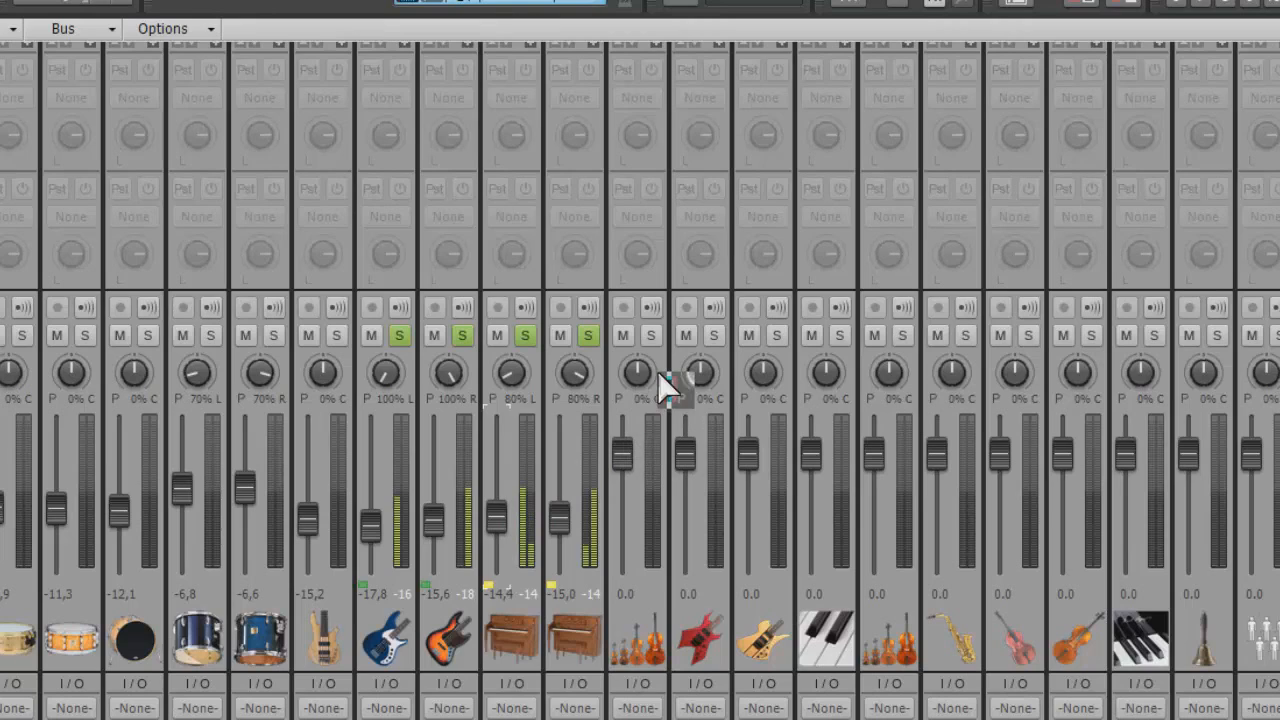
Solo String Base, lower its volume to about -8.4 dB against the guitars and pianos, and unsolo it.
{"action": "left_click", "coordinate": [651, 336]}
{"action": "scroll", "coordinate": [629, 462], "scroll_direction": "down", "scroll_amount": 7}
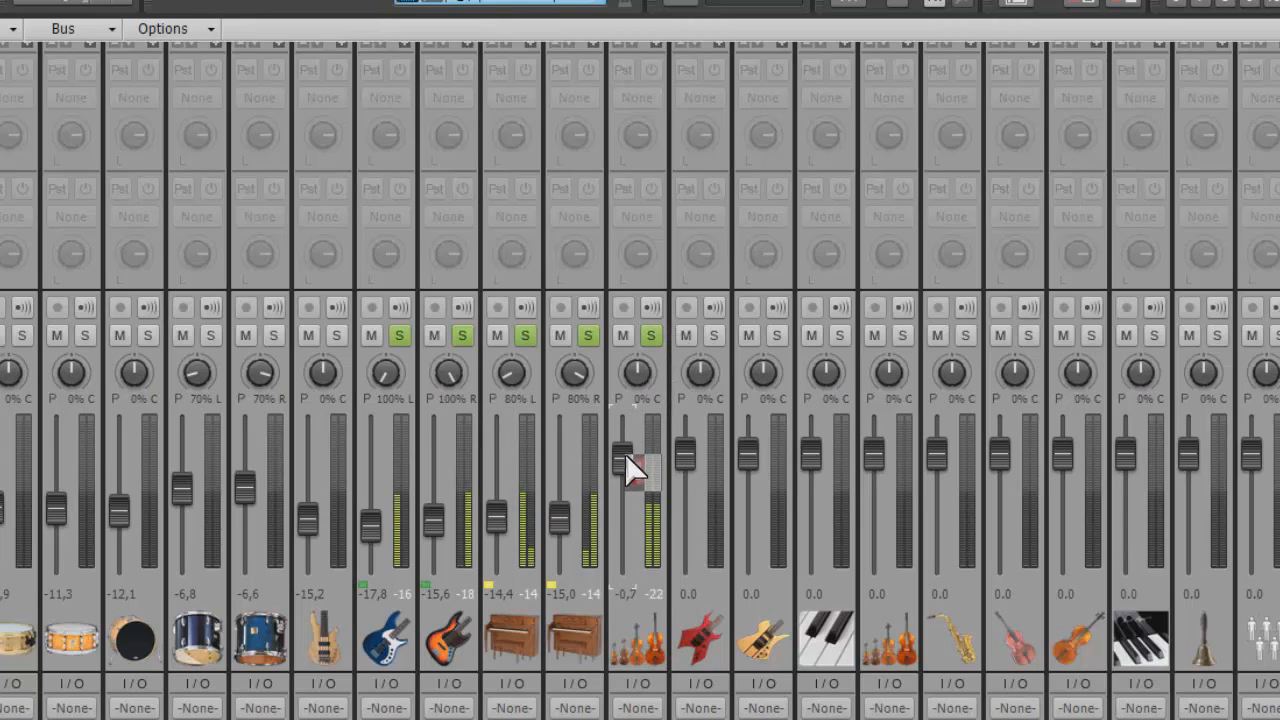
{"action": "scroll", "coordinate": [629, 462], "scroll_direction": "down", "scroll_amount": 2}
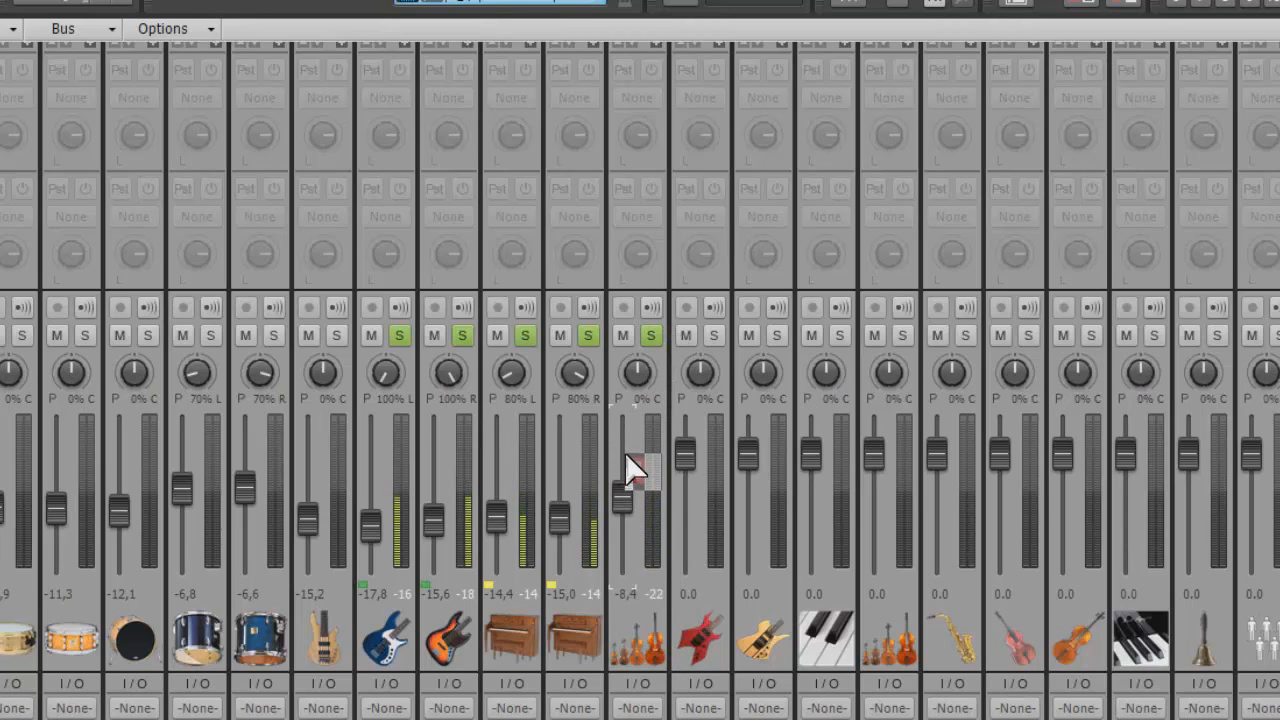
{"action": "left_click", "coordinate": [651, 336]}
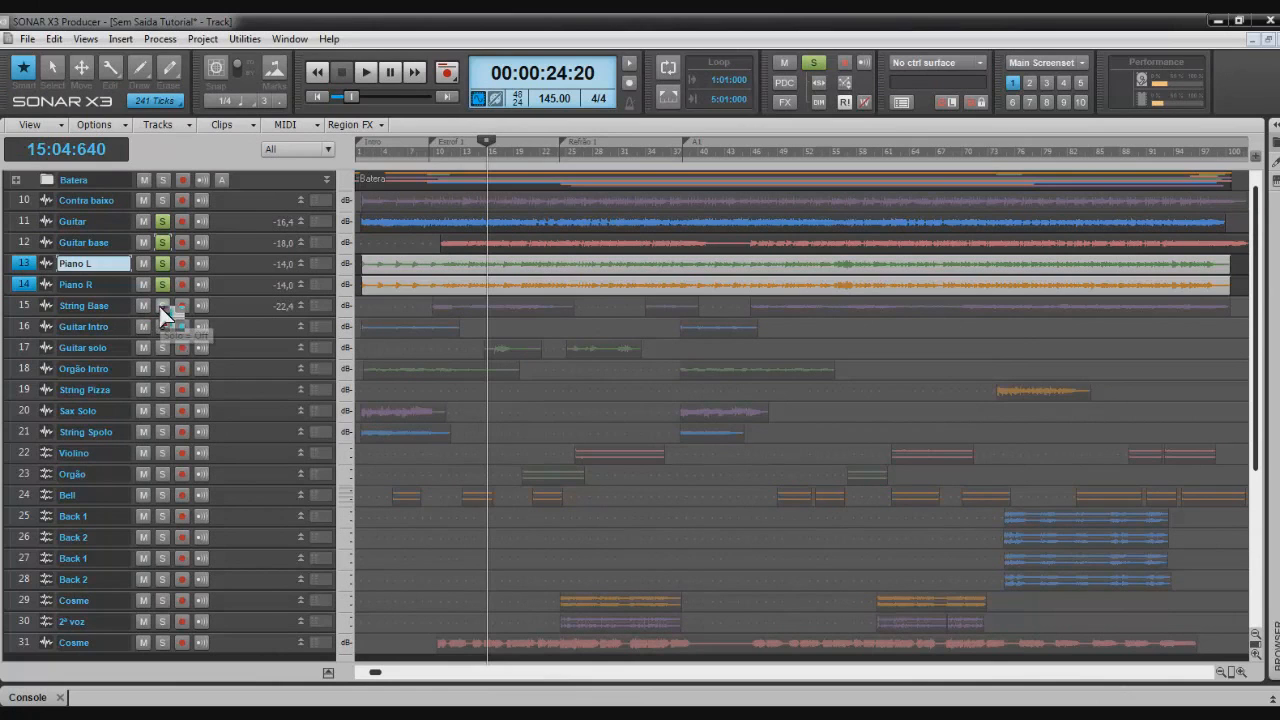
Solo tracks 1 to 15 in the console, pan String Base 50% right and lower it to about -12.6 dB during playback.
{"action": "left_click", "coordinate": [45, 697]}
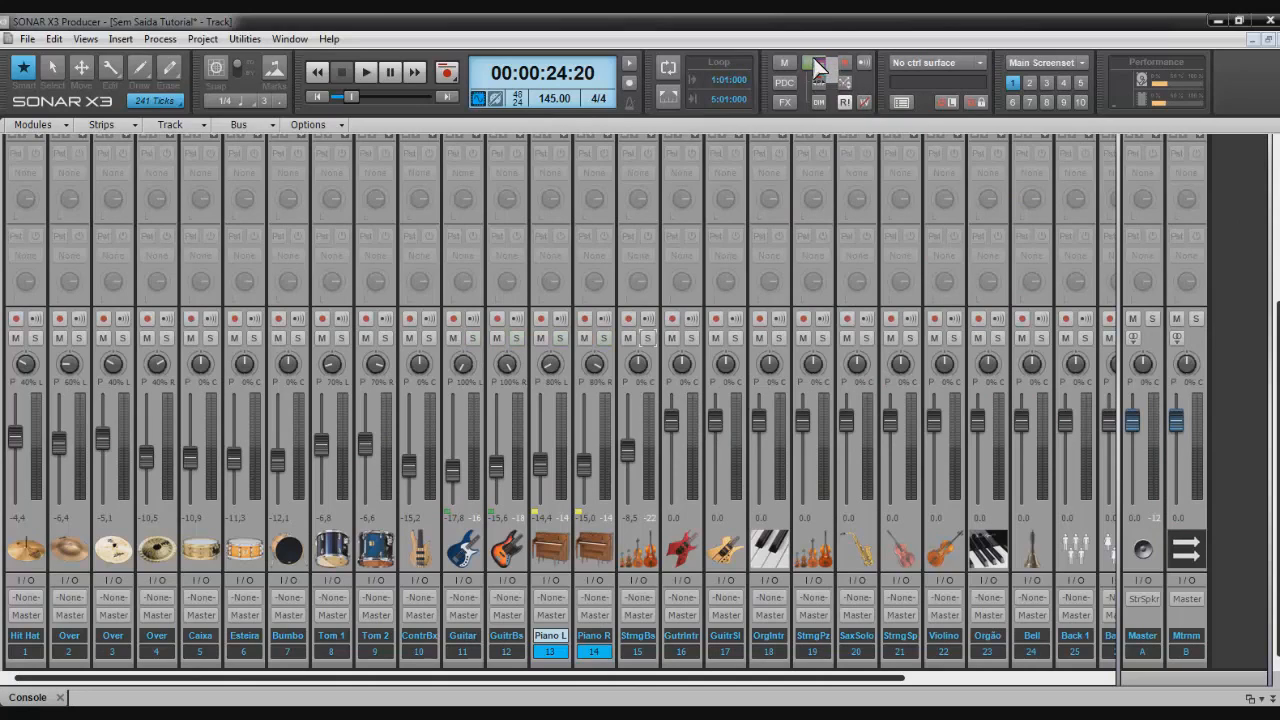
{"action": "left_click_drag", "start_coordinate": [18, 656], "coordinate": [612, 697]}
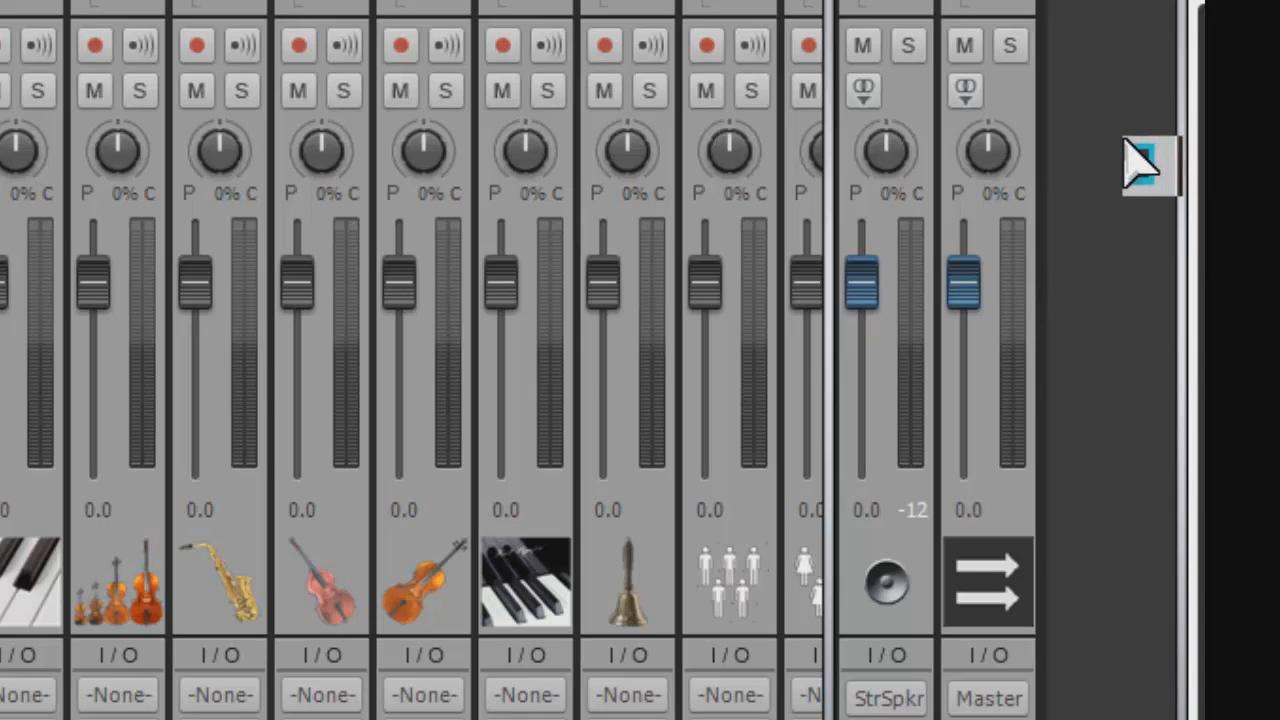
{"action": "key", "text": "space"}
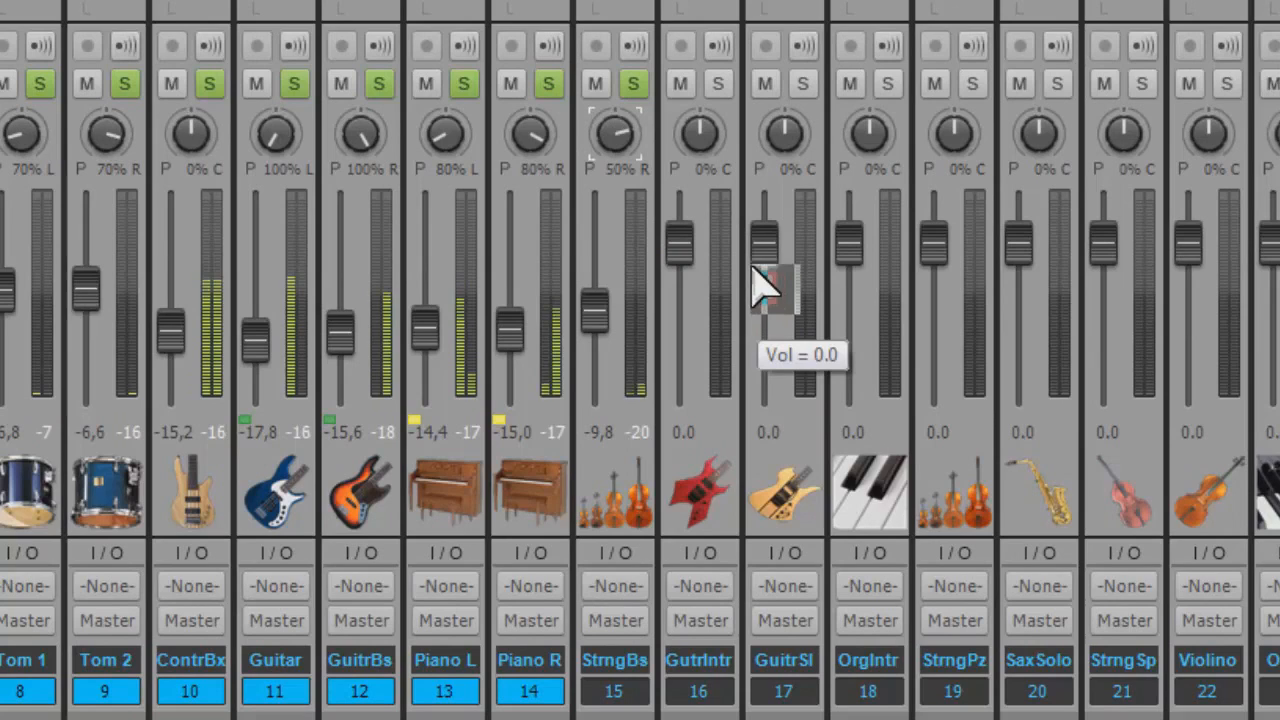
{"action": "left_click_drag", "start_coordinate": [594, 294], "coordinate": [625, 294]}
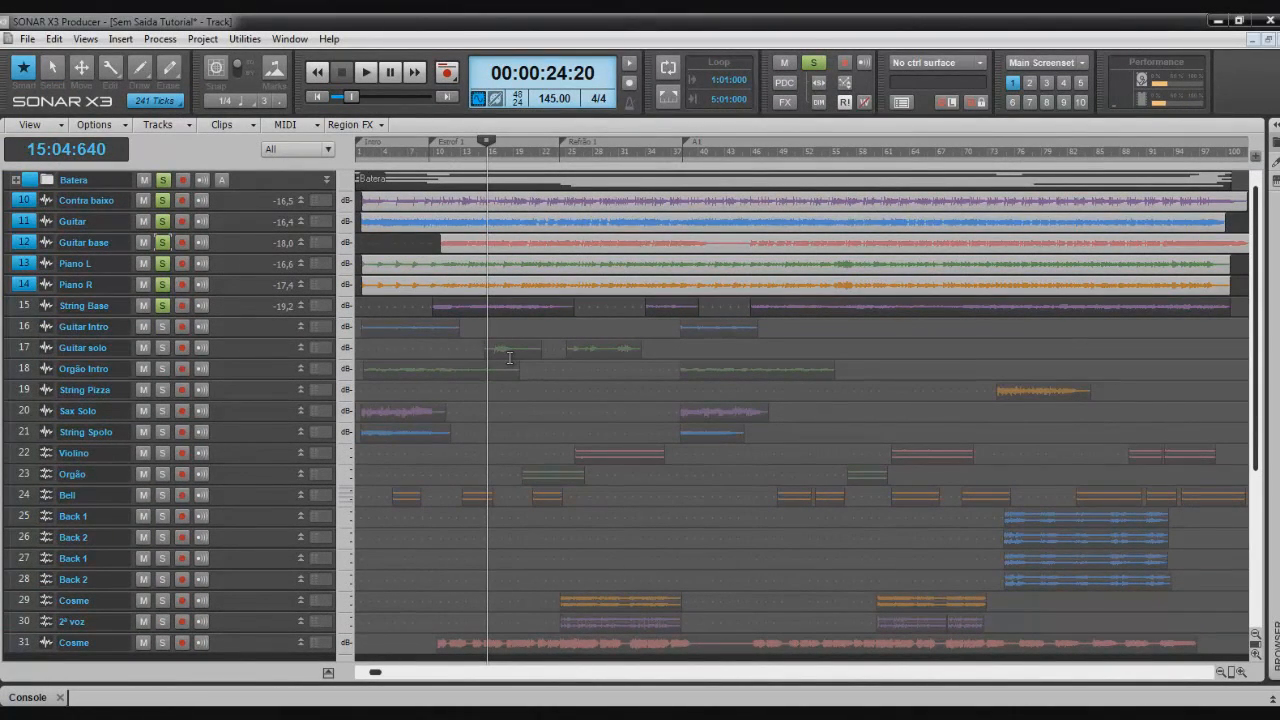
Enlarge and select the Orgão Intro track in the track view, and bring the console back.
{"action": "left_click", "coordinate": [24, 348]}
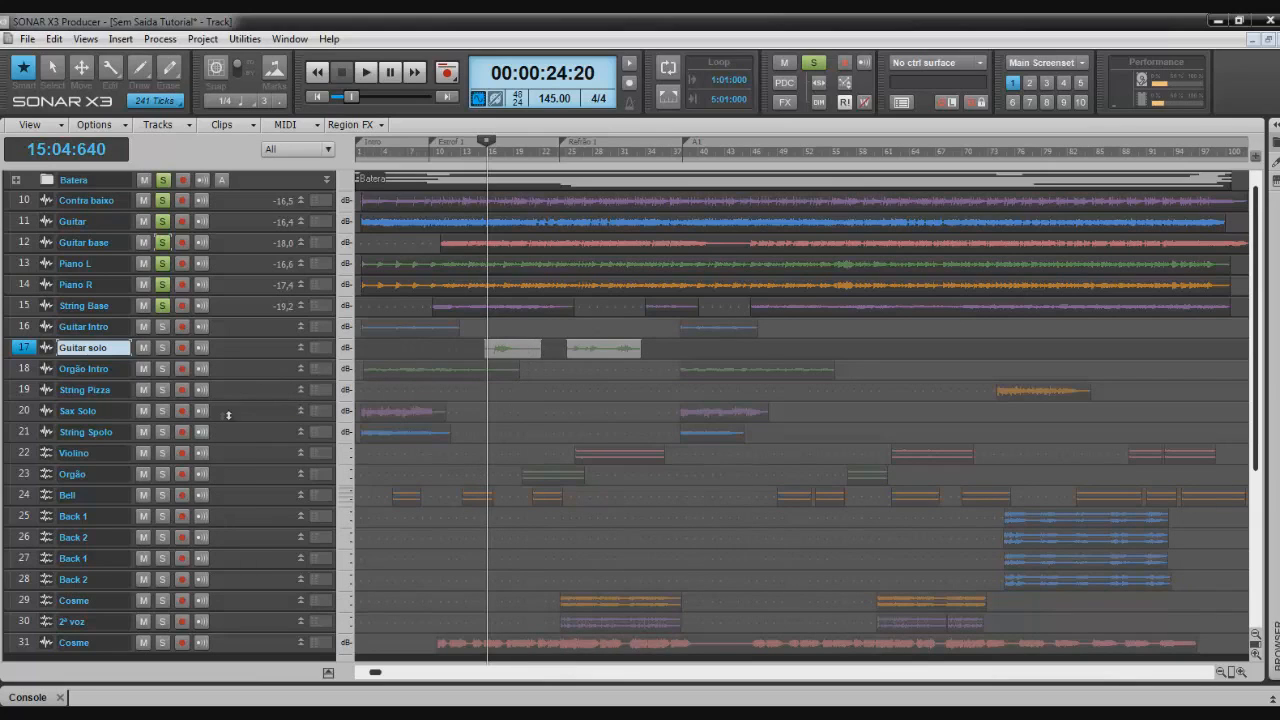
{"action": "mouse_move", "coordinate": [276, 381]}
{"action": "left_mouse_down"}
{"action": "mouse_move", "coordinate": [287, 451]}
{"action": "mouse_move", "coordinate": [285, 402]}
{"action": "left_mouse_up"}
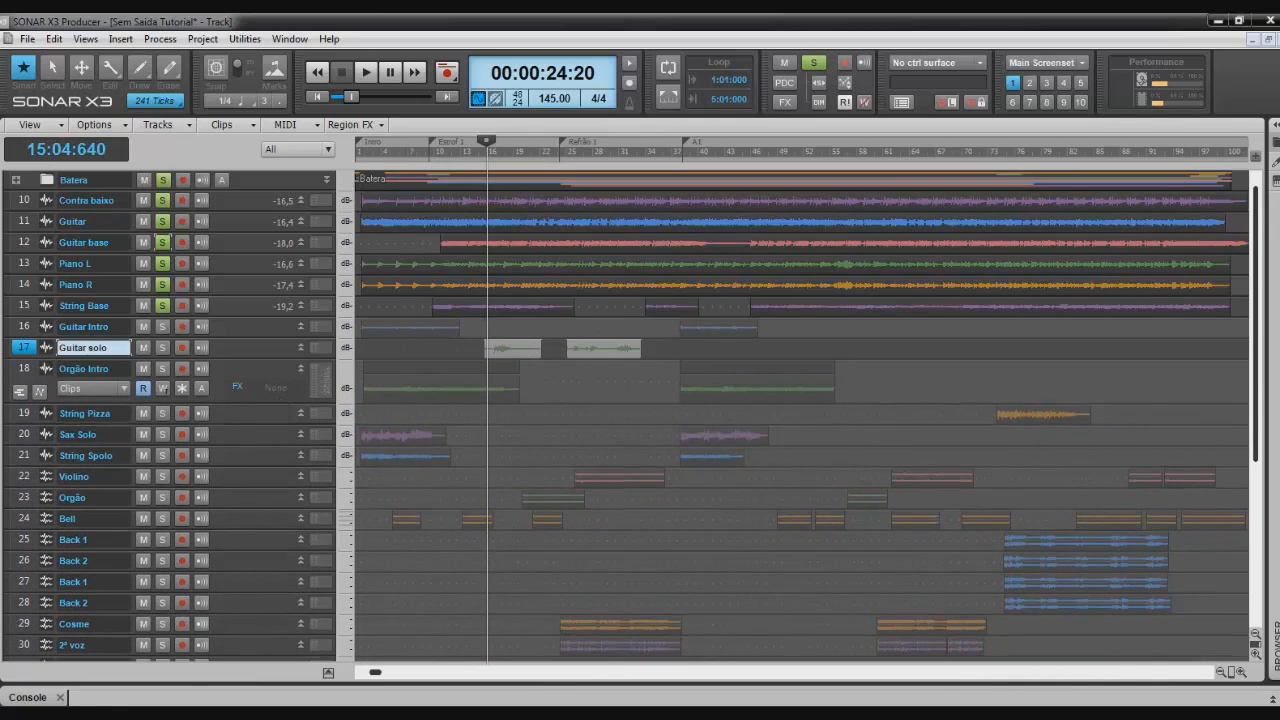
{"action": "left_click", "coordinate": [28, 370]}
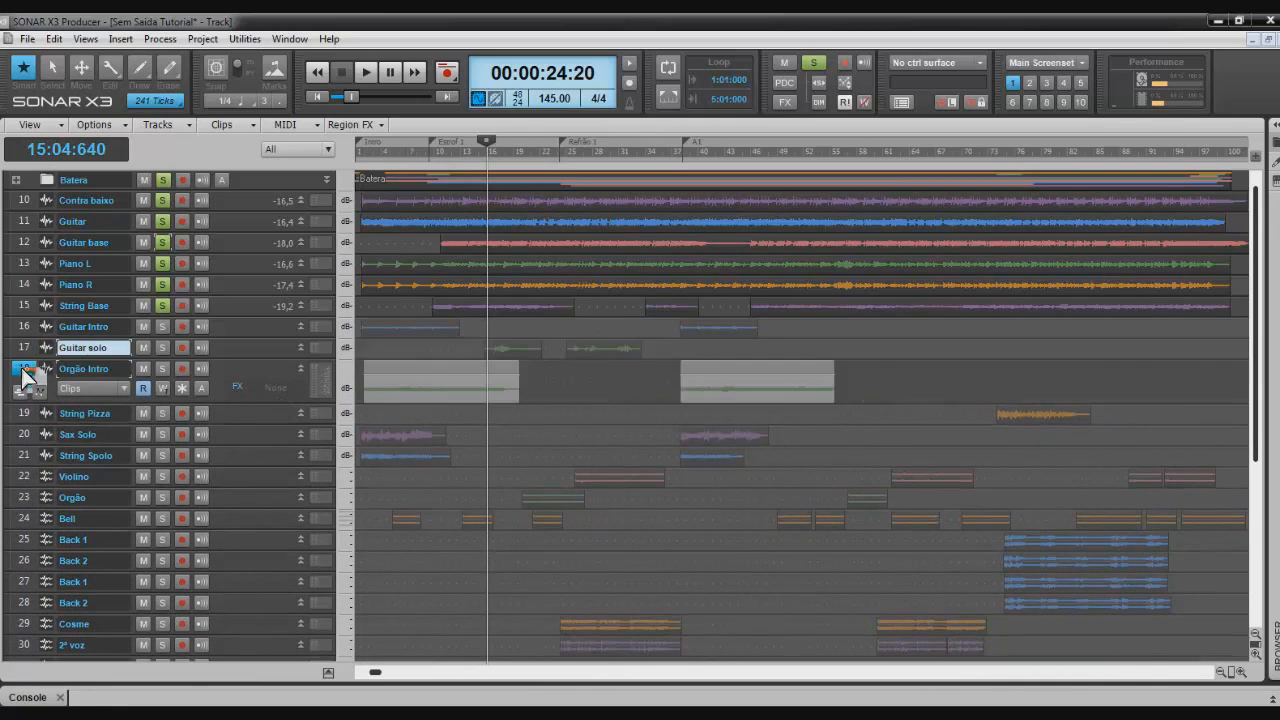
{"action": "left_click", "coordinate": [36, 698]}
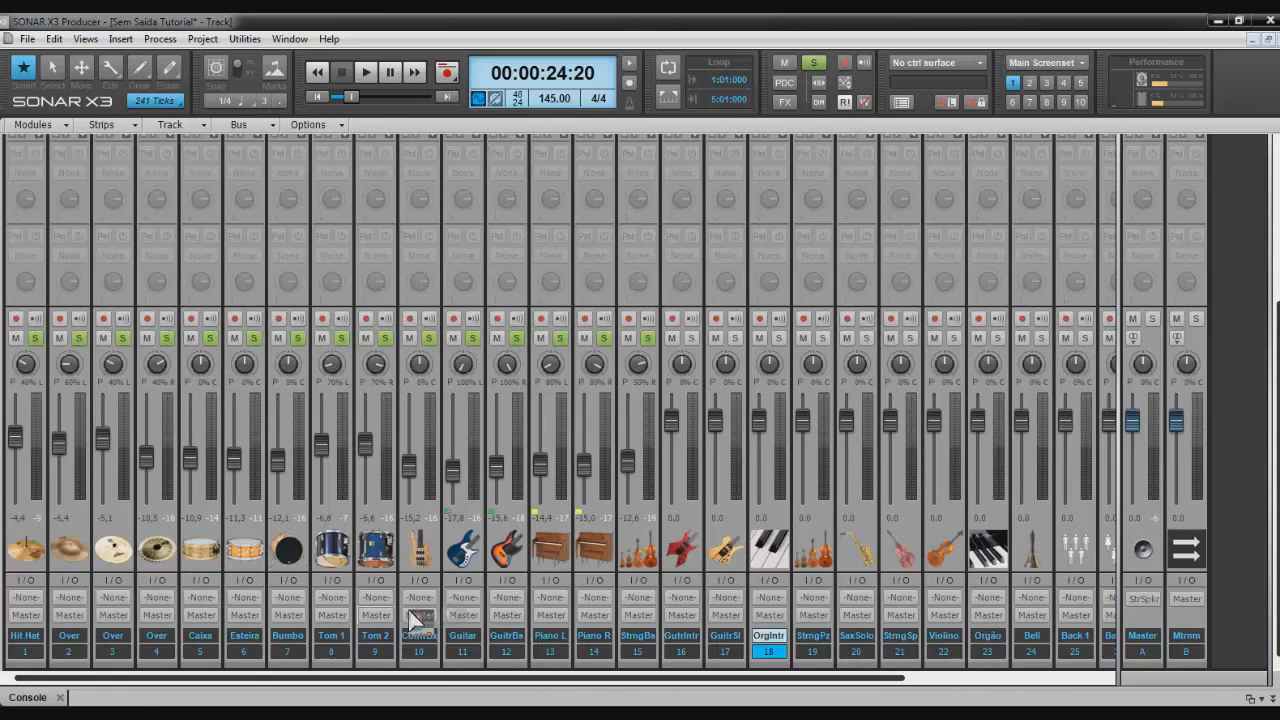
Solo Orgão Intro with the other tracks, pan it 50% left and balance its volume to about -1.5 dB during playback.
{"action": "left_click", "coordinate": [779, 339]}
{"action": "left_click_drag", "start_coordinate": [759, 412], "coordinate": [760, 437]}
{"action": "key", "text": "space"}
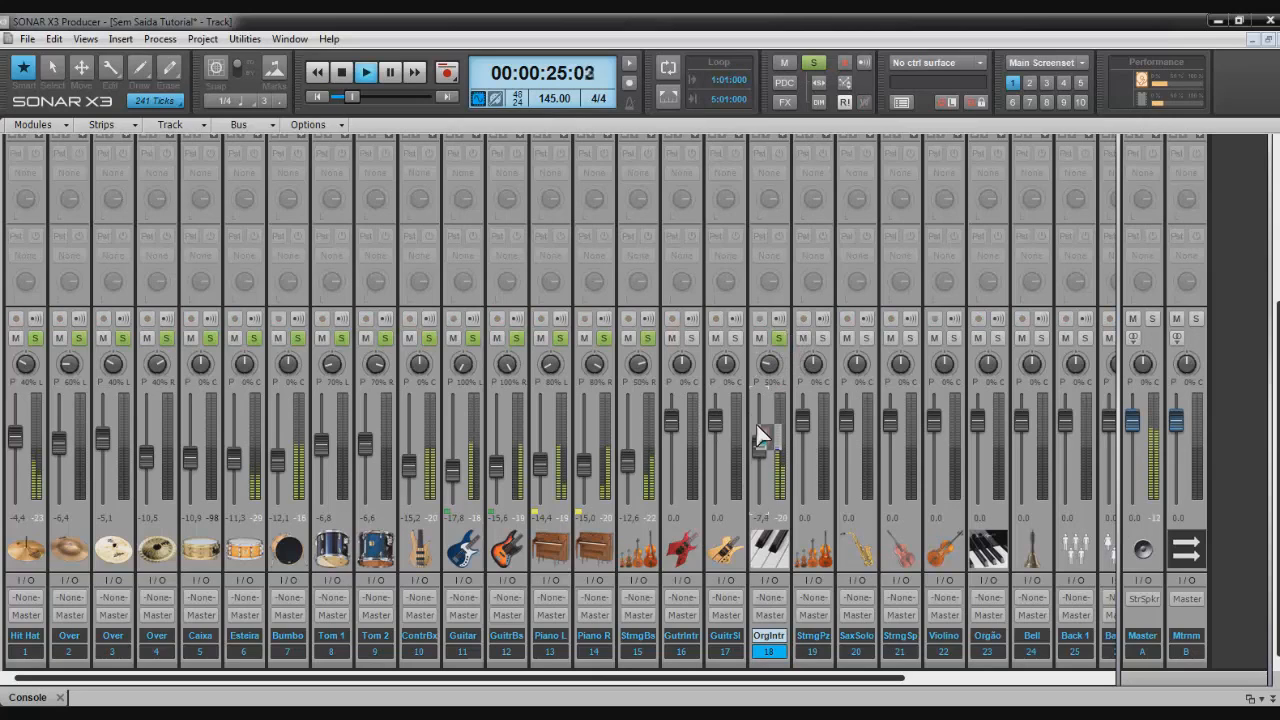
{"action": "scroll", "coordinate": [757, 426], "scroll_direction": "up", "scroll_amount": 10}
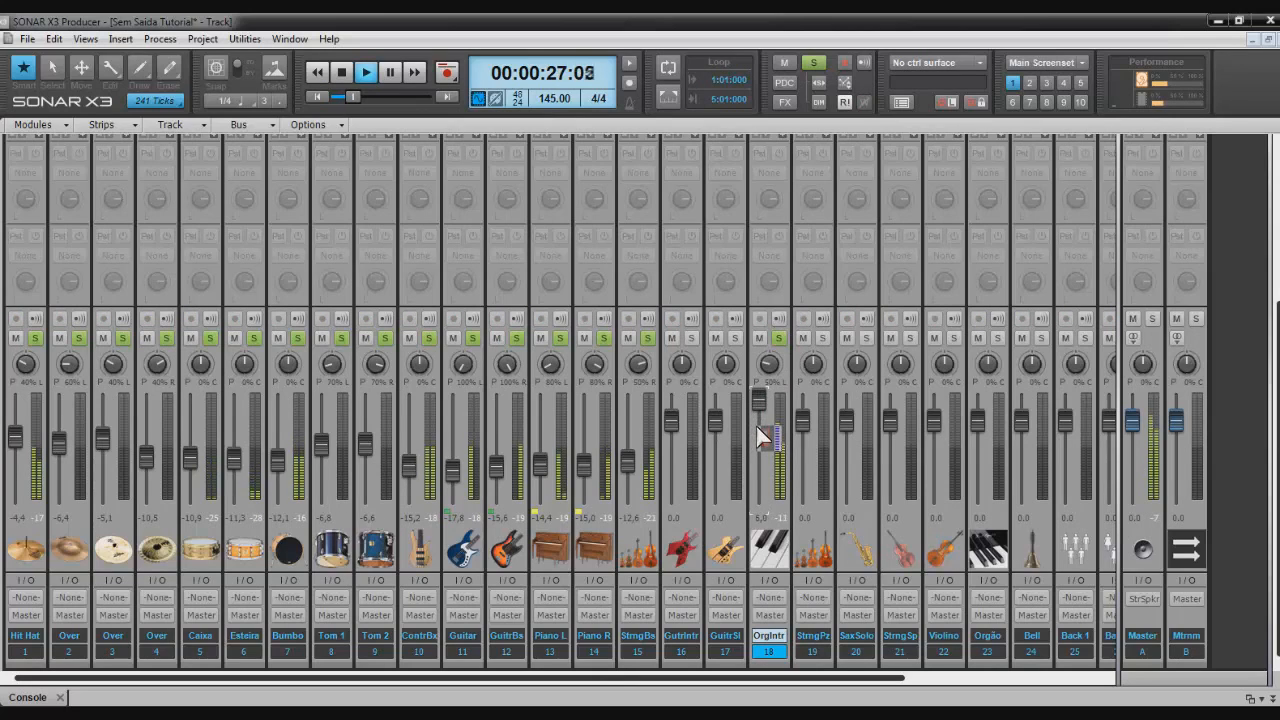
{"action": "scroll", "coordinate": [755, 424], "scroll_direction": "down", "scroll_amount": 5}
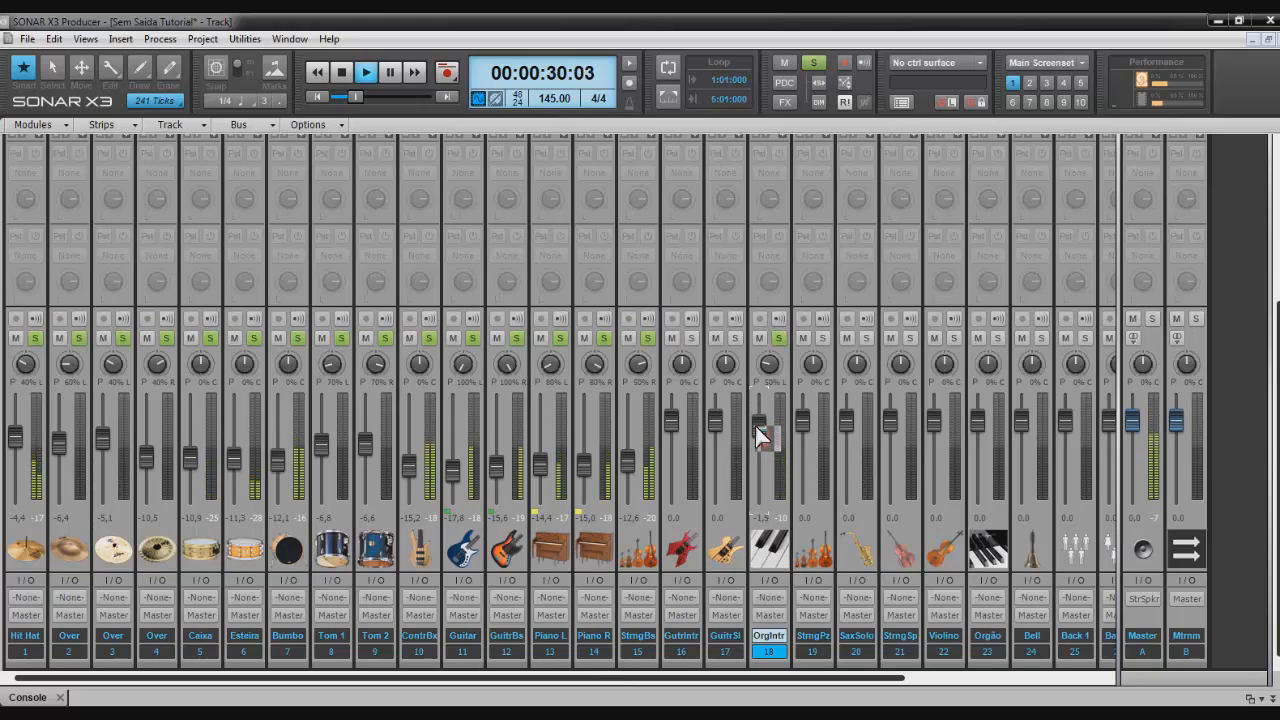
{"action": "key", "text": "space"}
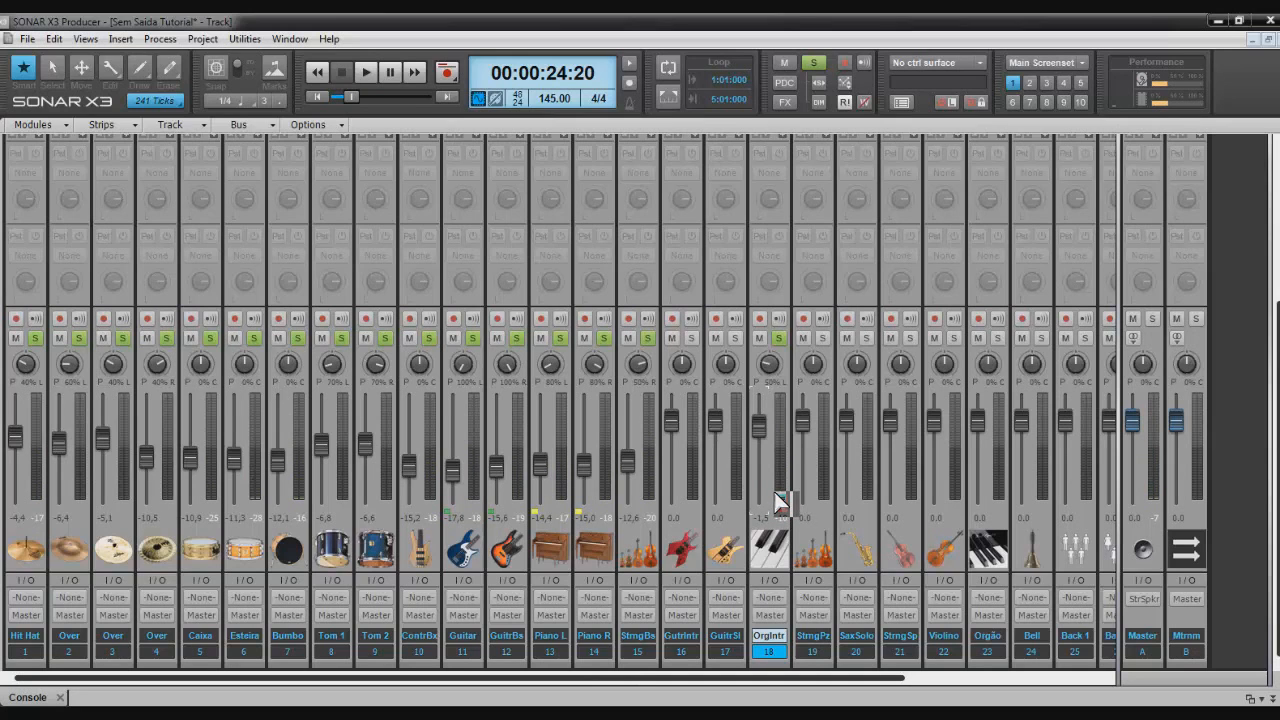
Lower Orgão Intro to about -6.4 dB against the soloed tracks during playback.
{"action": "scroll", "coordinate": [775, 296], "scroll_direction": "up", "scroll_amount": 6}
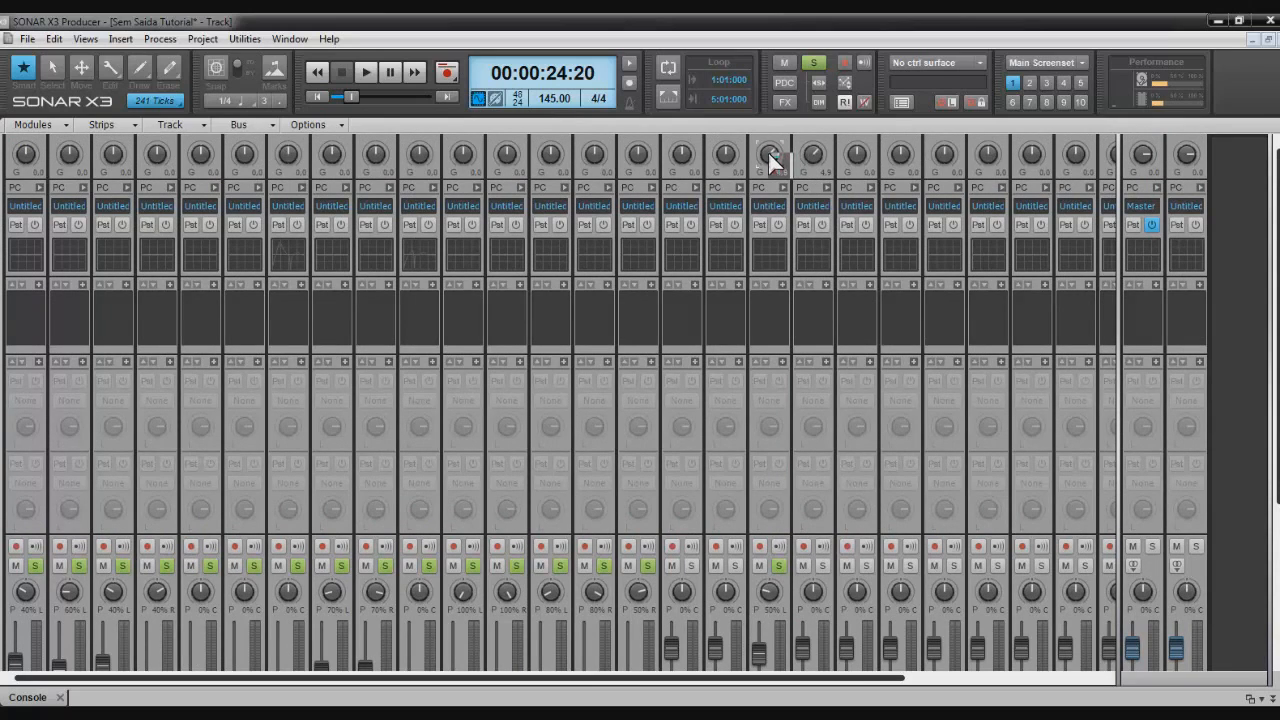
{"action": "scroll", "coordinate": [790, 390], "scroll_direction": "down", "scroll_amount": 1}
{"action": "scroll", "coordinate": [790, 395], "scroll_direction": "down", "scroll_amount": 5}
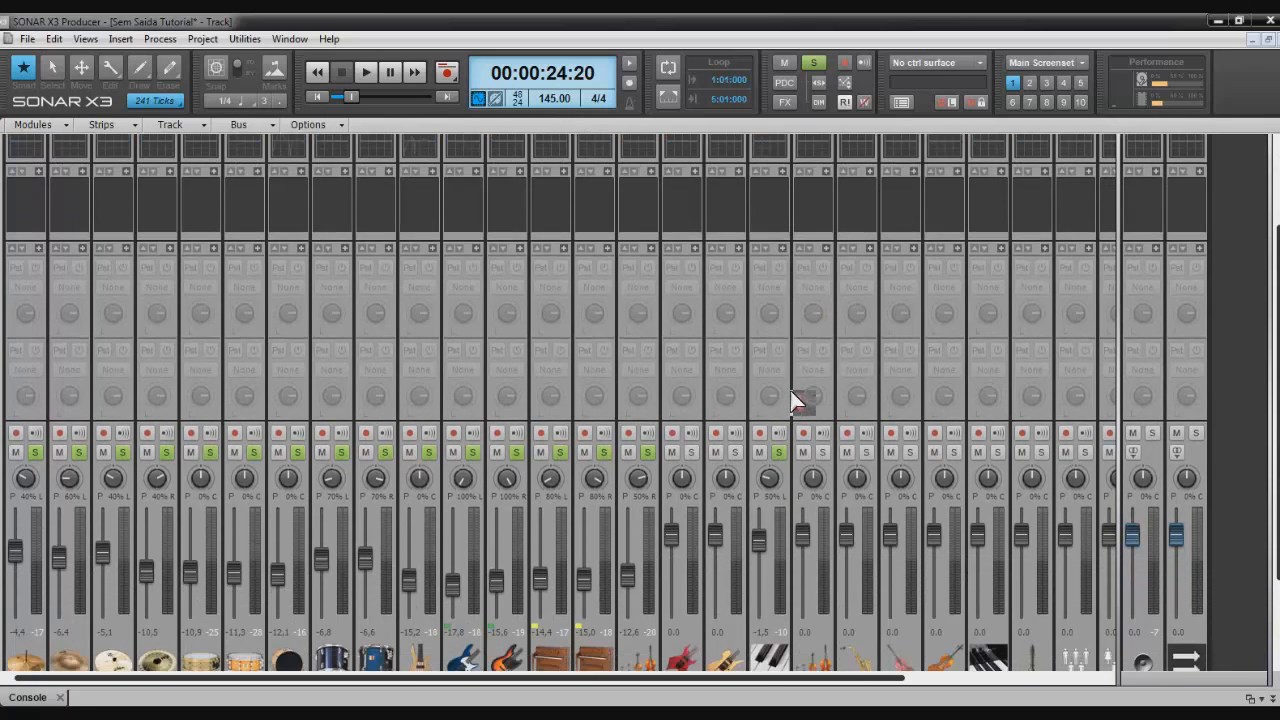
{"action": "key", "text": "space"}
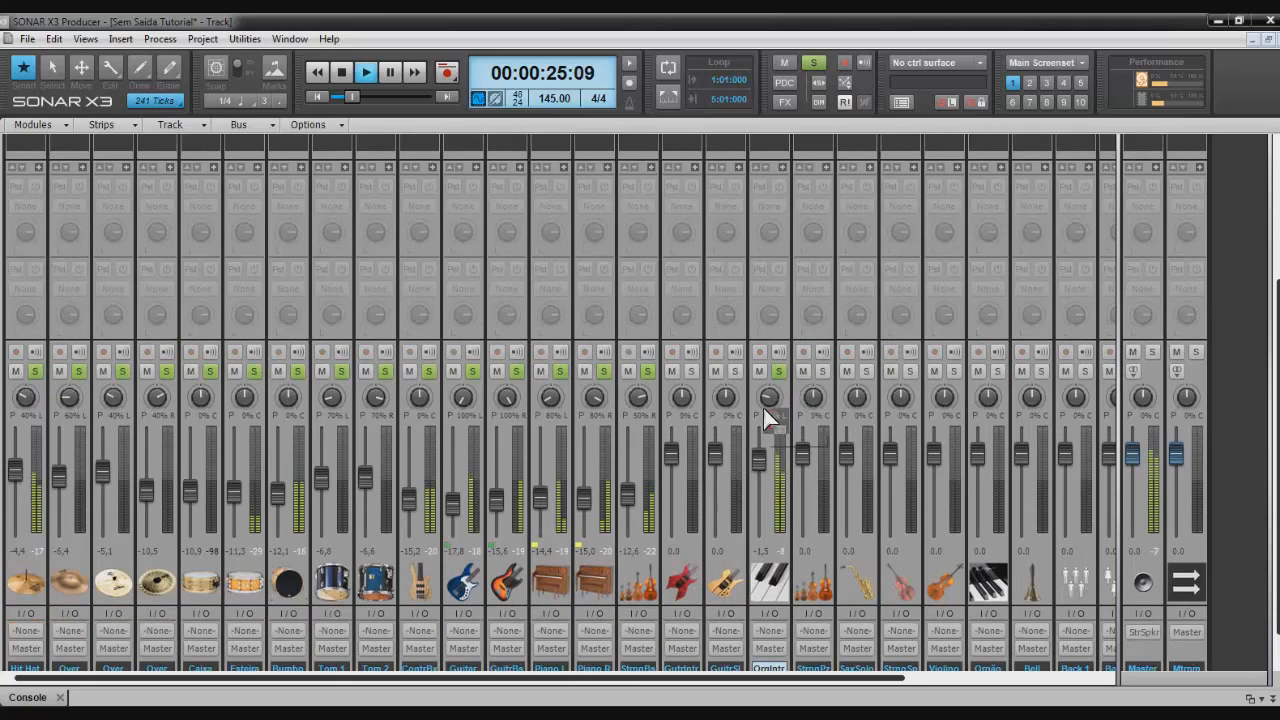
{"action": "left_click_drag", "start_coordinate": [765, 459], "coordinate": [765, 472]}
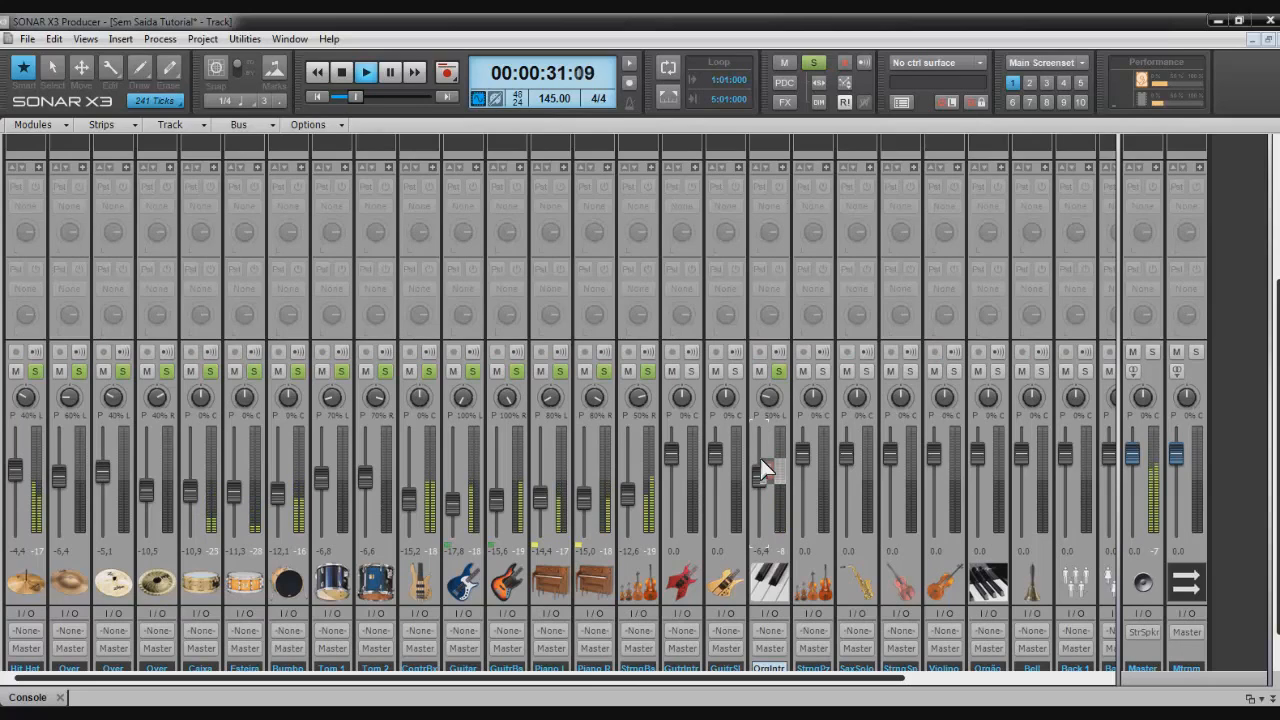
{"action": "key", "text": "space"}
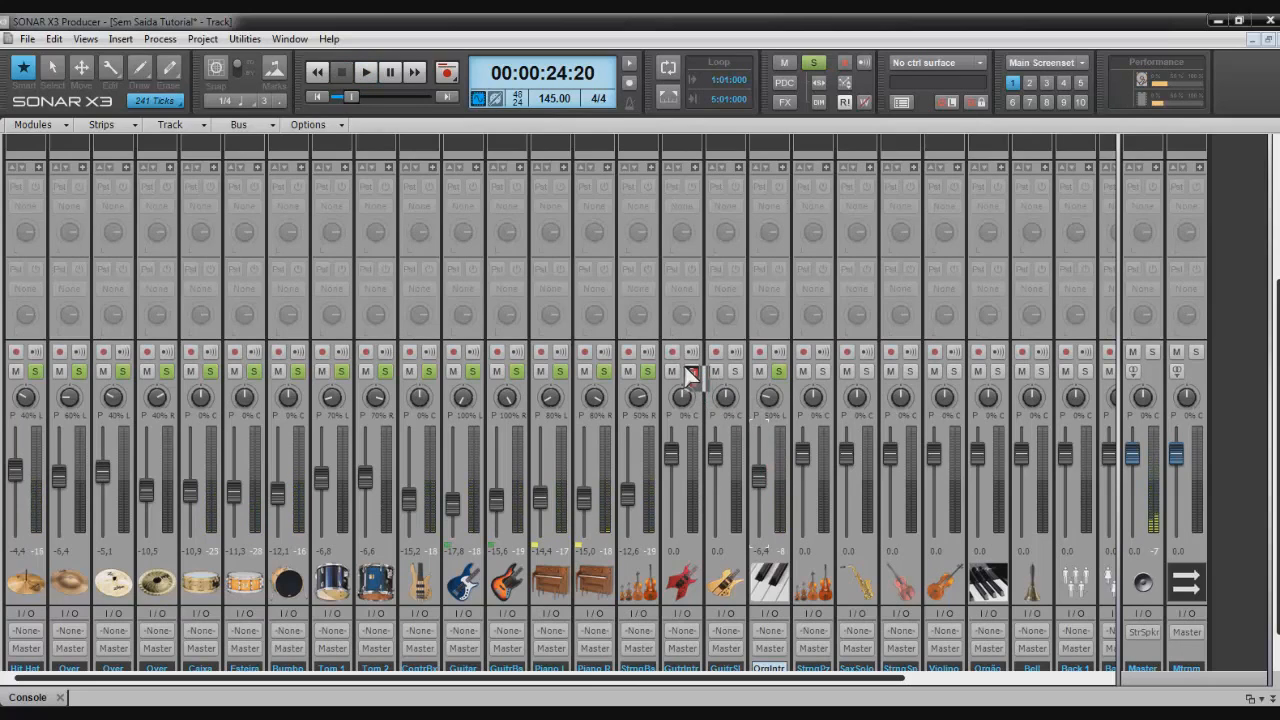
Solo Guitar Intro and Guitar Solo, and select Guitar Intro, Orgão Intro, Sax Solo and String Spolo together in the track view.
{"action": "left_click", "coordinate": [735, 371]}
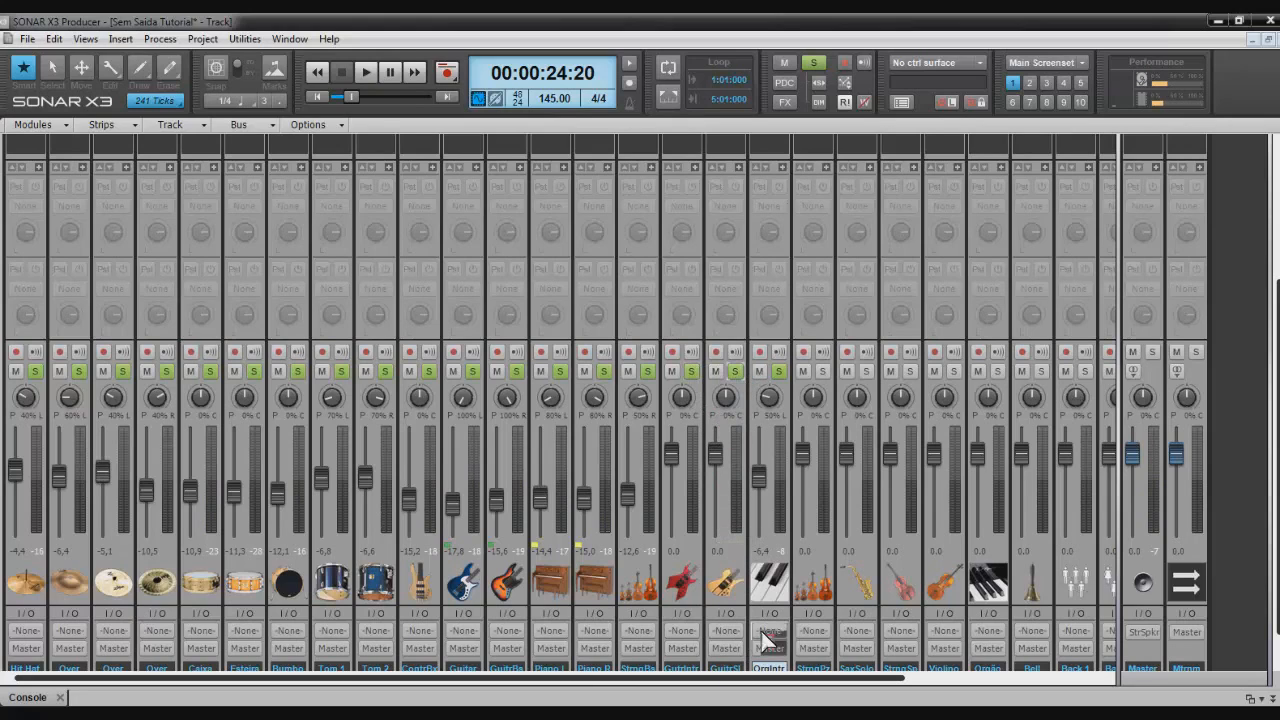
{"action": "left_click", "coordinate": [1275, 699]}
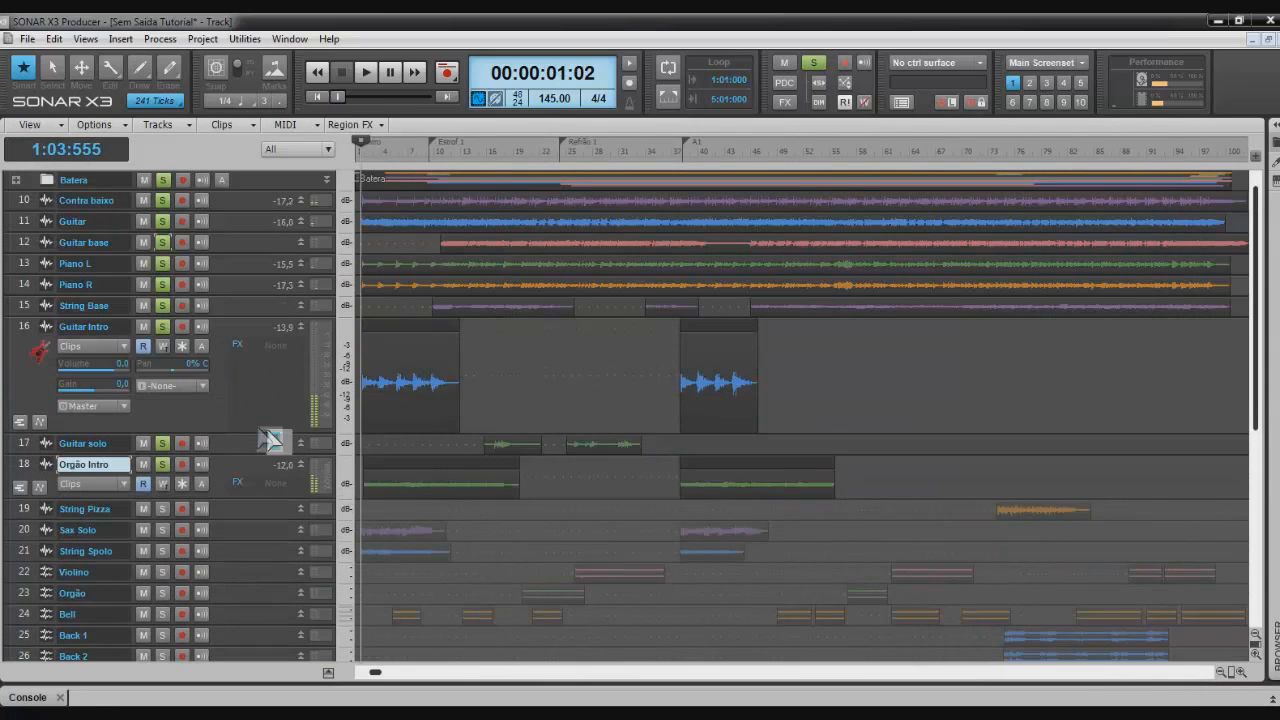
{"action": "left_click", "coordinate": [24, 466]}
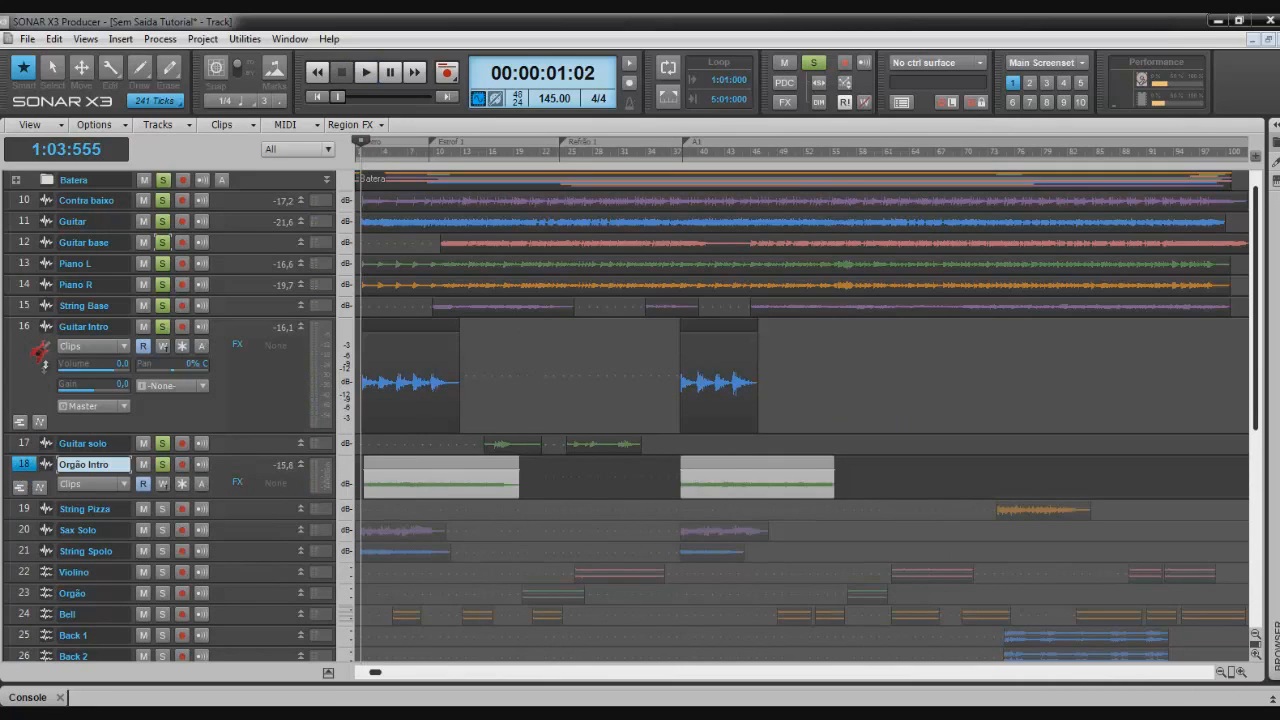
{"action": "left_click", "coordinate": [26, 326], "text": "ctrl"}
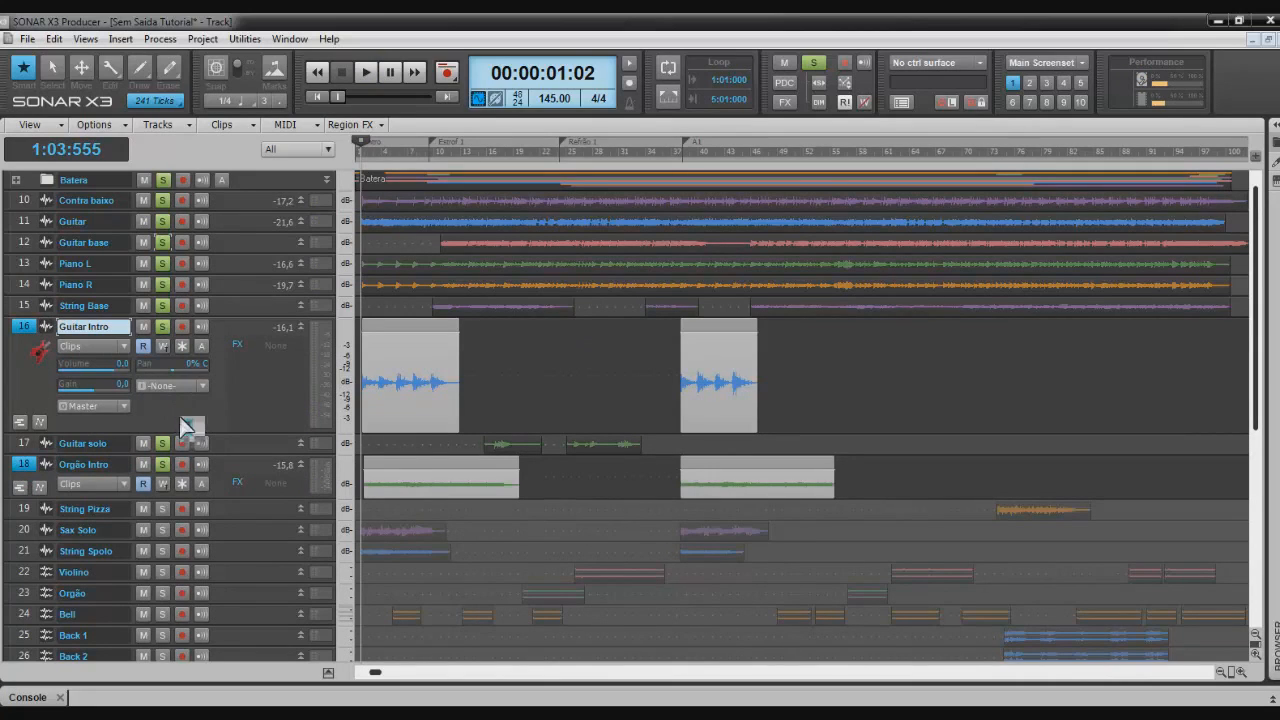
{"action": "left_click", "coordinate": [23, 533], "text": "ctrl"}
{"action": "left_click", "coordinate": [24, 551], "text": "ctrl"}
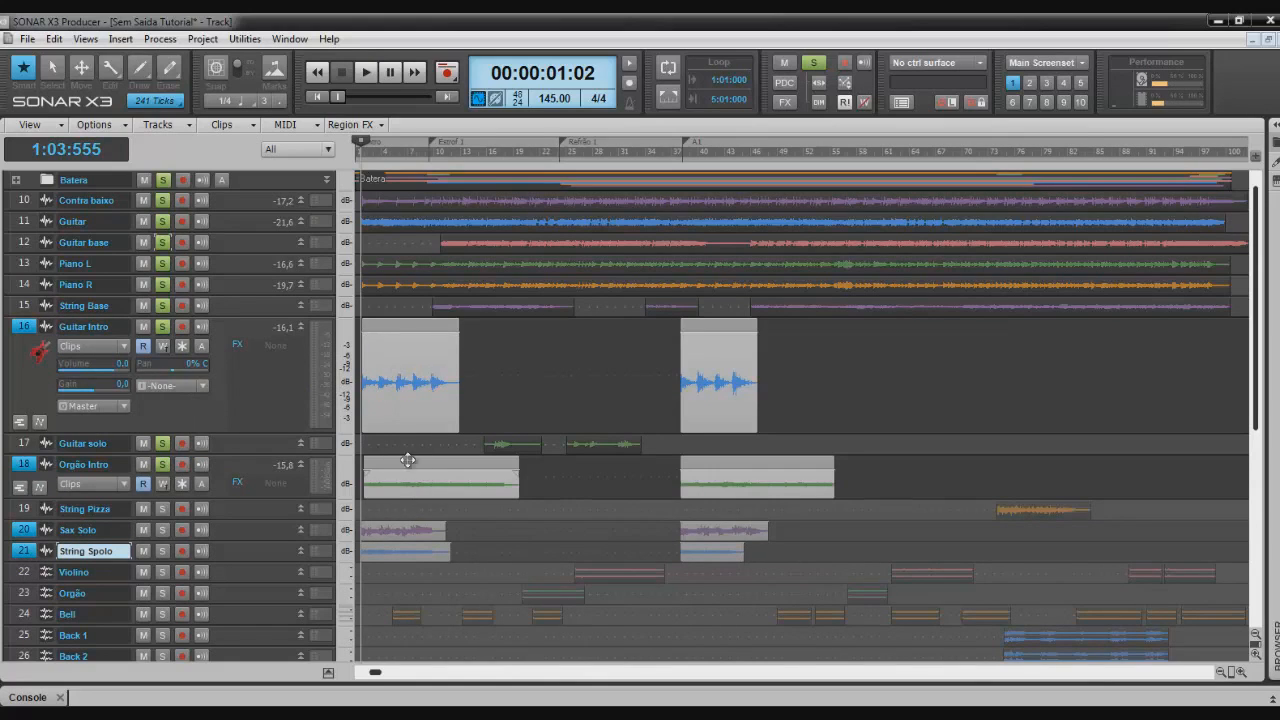
{"action": "left_click", "coordinate": [41, 695]}
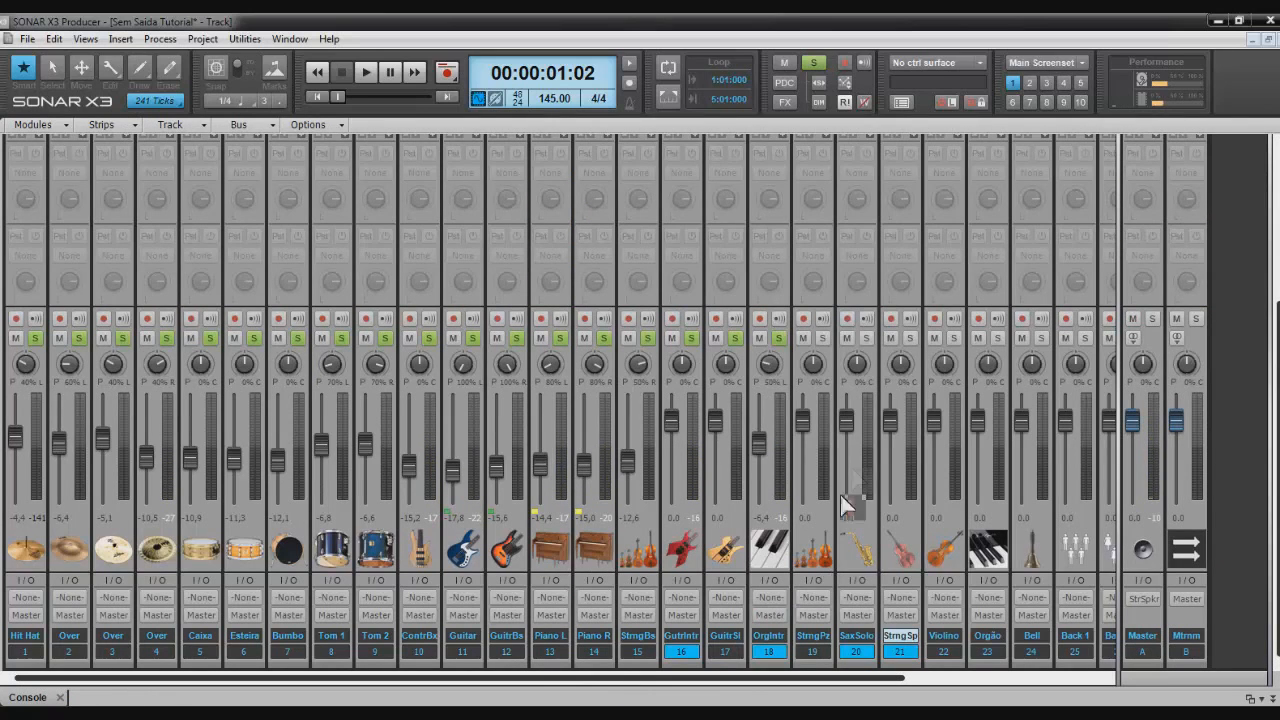
Unsolo Guitar Solo in the console and solo Sax Solo and String Spolo.
{"action": "left_click", "coordinate": [735, 338]}
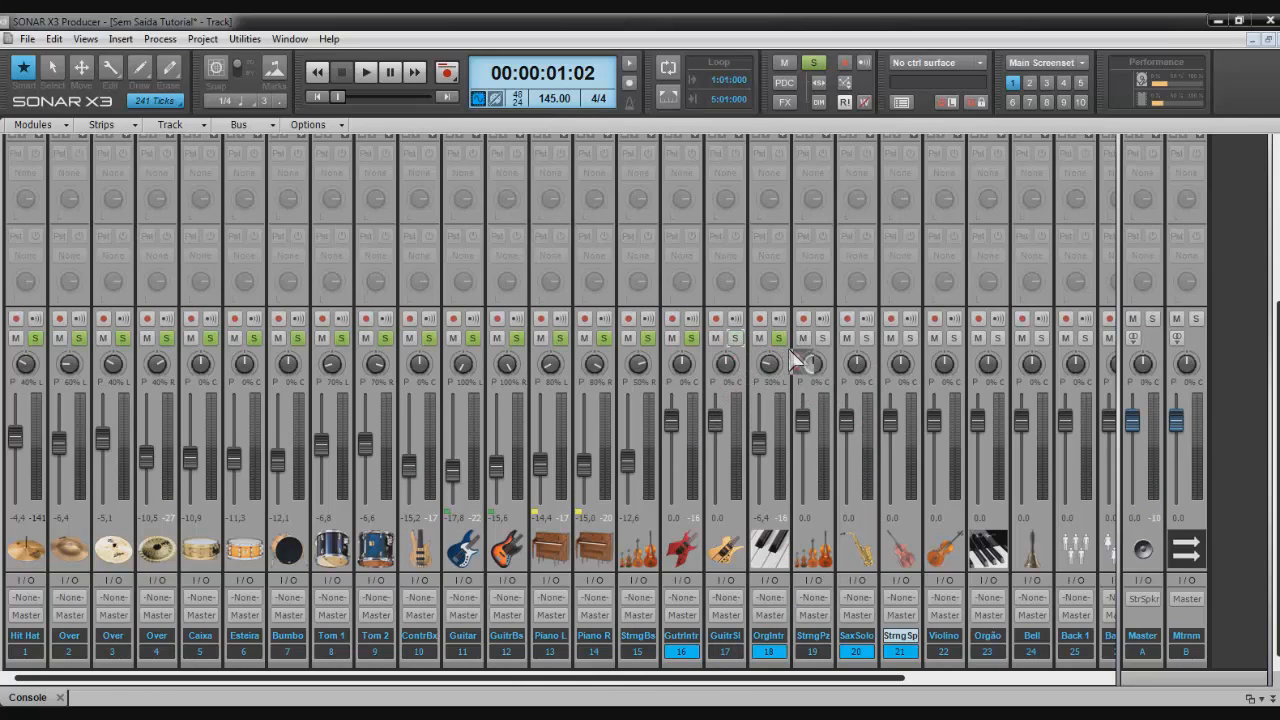
{"action": "left_click", "coordinate": [866, 338]}
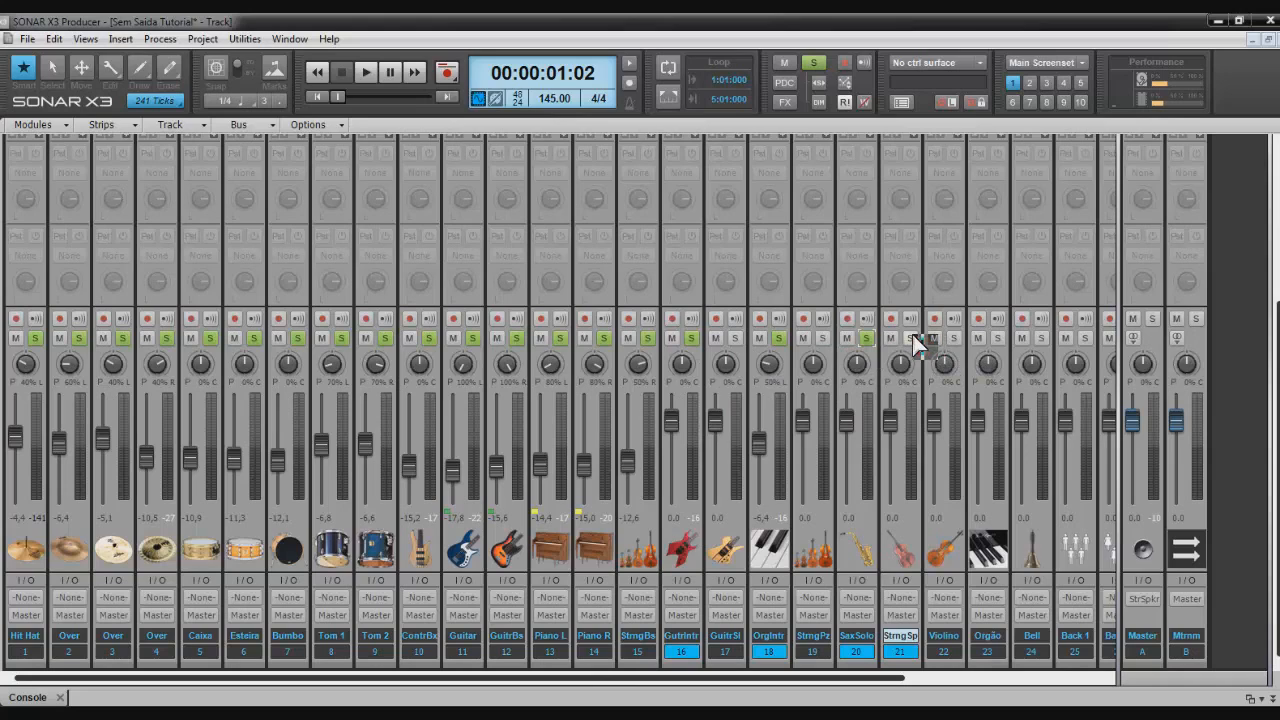
{"action": "left_click", "coordinate": [910, 338]}
Lower Sax Solo and String Spolo to about -12.2 dB each, panning them 20% left and 20% right respectively.
{"action": "scroll", "coordinate": [890, 416], "scroll_direction": "down", "scroll_amount": 2}
{"action": "scroll", "coordinate": [847, 449], "scroll_direction": "down", "scroll_amount": 4}
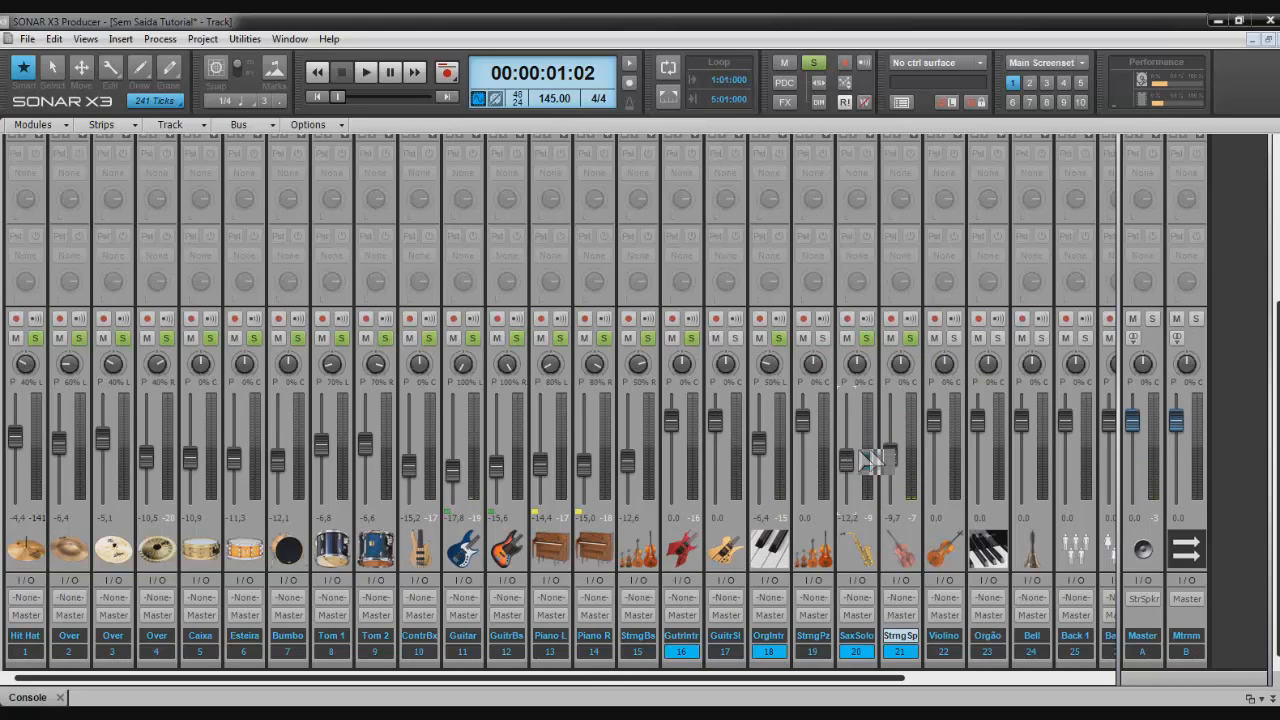
{"action": "scroll", "coordinate": [893, 457], "scroll_direction": "down", "scroll_amount": 3}
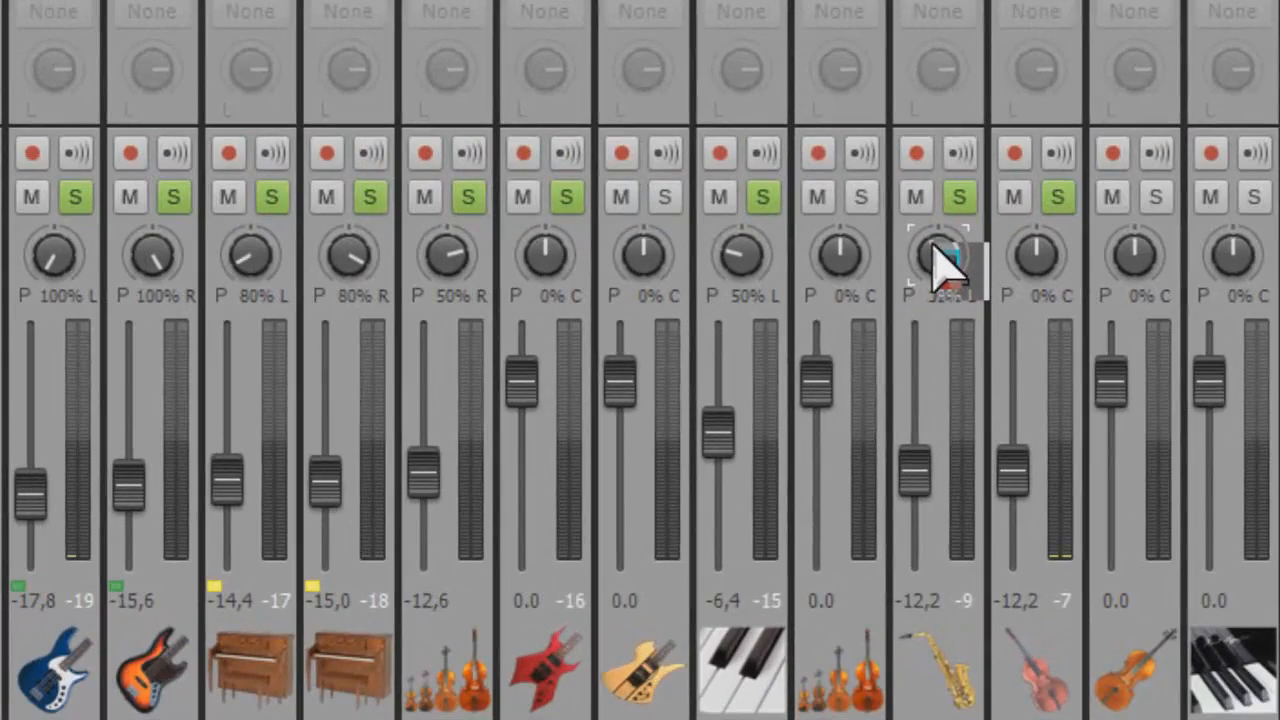
{"action": "scroll", "coordinate": [933, 243], "scroll_direction": "up", "scroll_amount": 5}
{"action": "scroll", "coordinate": [1037, 257], "scroll_direction": "up", "scroll_amount": 4}
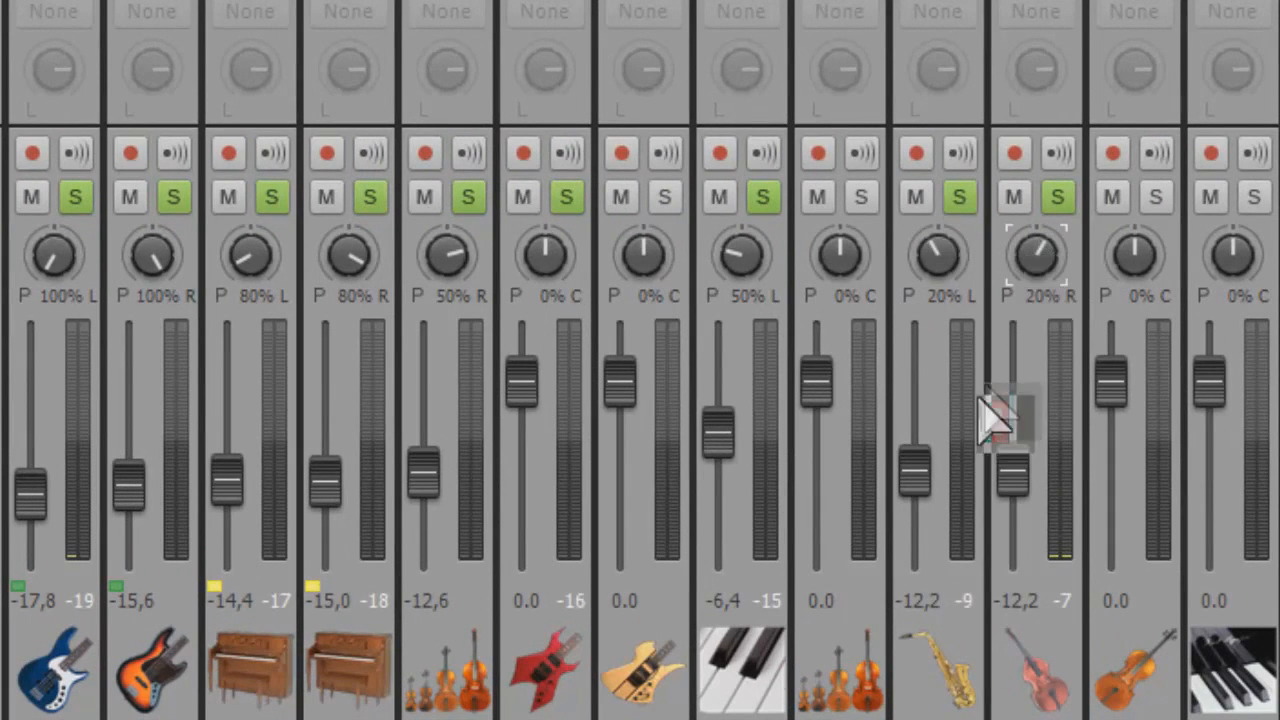
Balance Sax Solo to about -11.1 dB and String Spolo to about -11.3 dB during playback.
{"action": "key", "text": "space"}
{"action": "scroll", "coordinate": [917, 478], "scroll_direction": "down", "scroll_amount": 3}
{"action": "scroll", "coordinate": [925, 490], "scroll_direction": "down", "scroll_amount": 1}
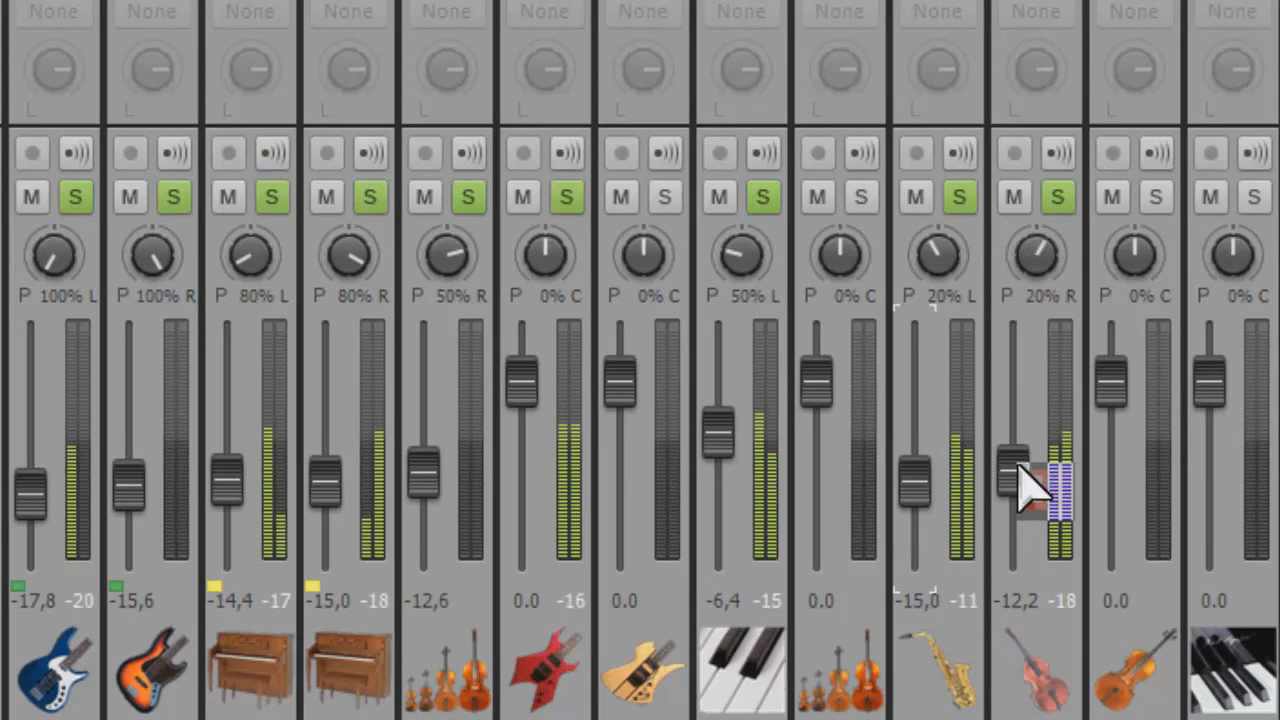
{"action": "scroll", "coordinate": [1020, 485], "scroll_direction": "up", "scroll_amount": 5}
{"action": "scroll", "coordinate": [1020, 485], "scroll_direction": "down", "scroll_amount": 4}
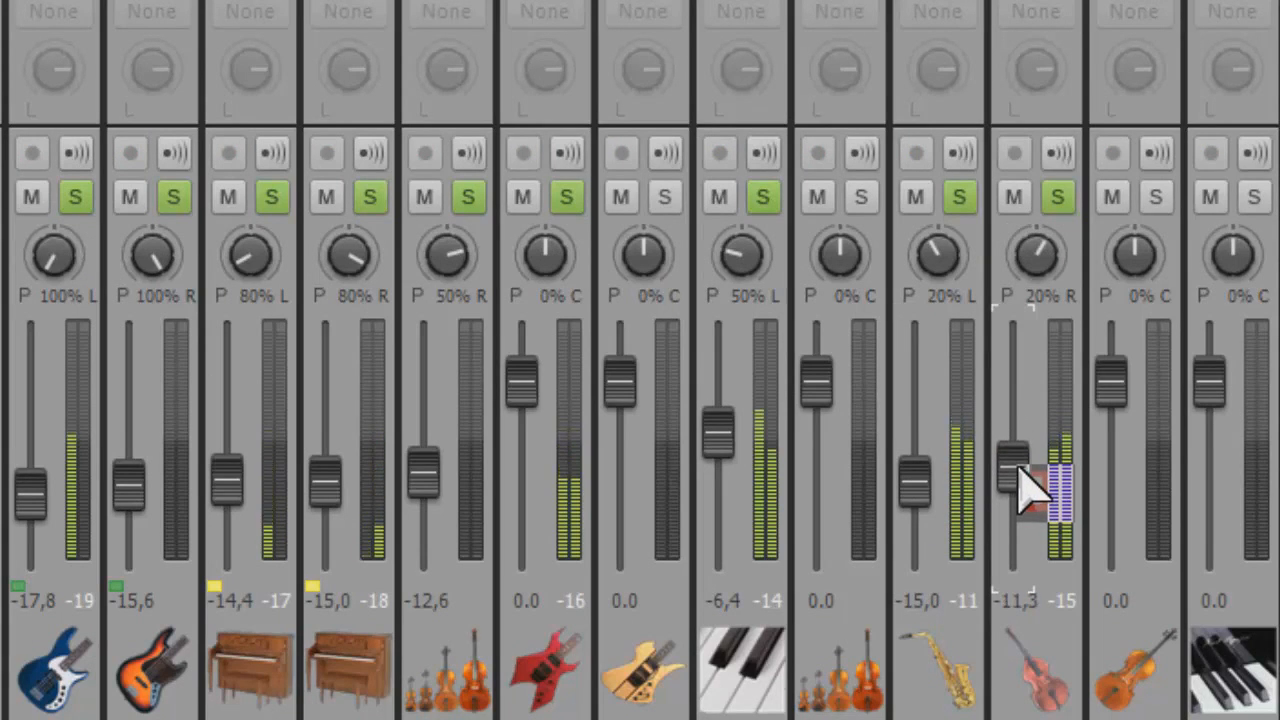
{"action": "scroll", "coordinate": [925, 485], "scroll_direction": "up", "scroll_amount": 4}
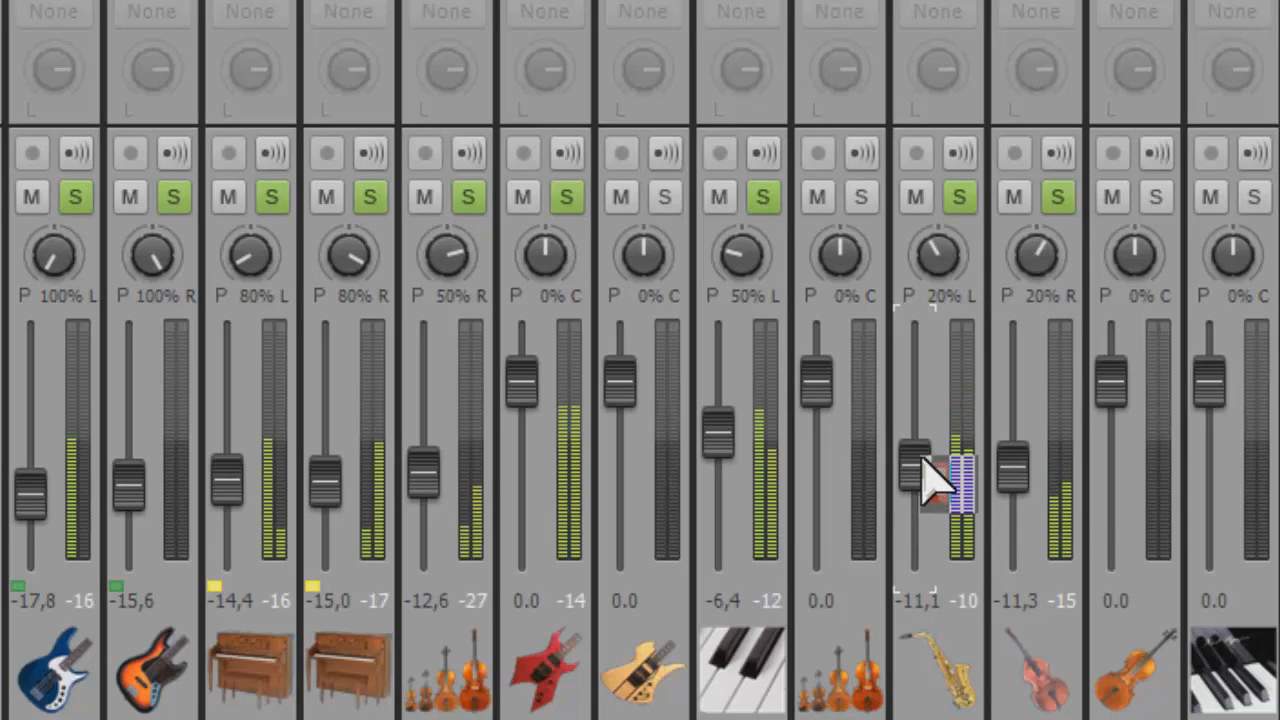
{"action": "key", "text": "space"}
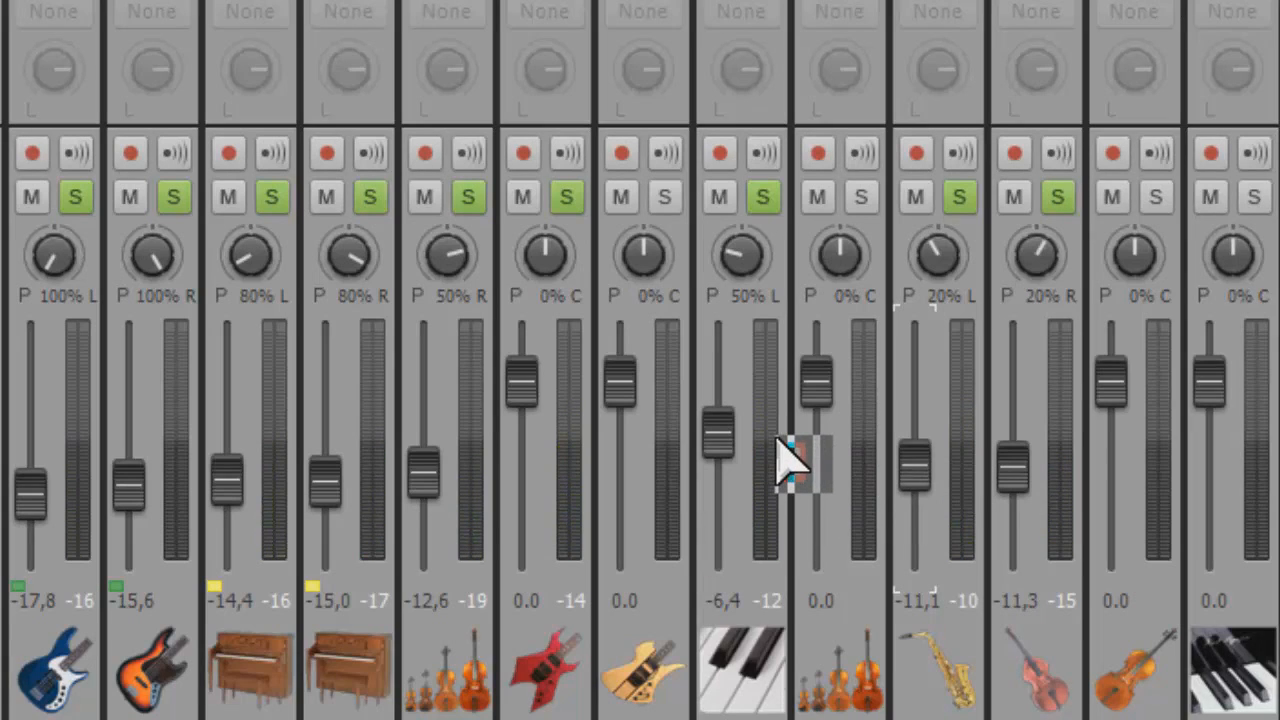
Pan Guitar Intro 50% right and audition the intro with the other soloed tracks.
{"action": "left_click_drag", "start_coordinate": [785, 455], "coordinate": [545, 645]}
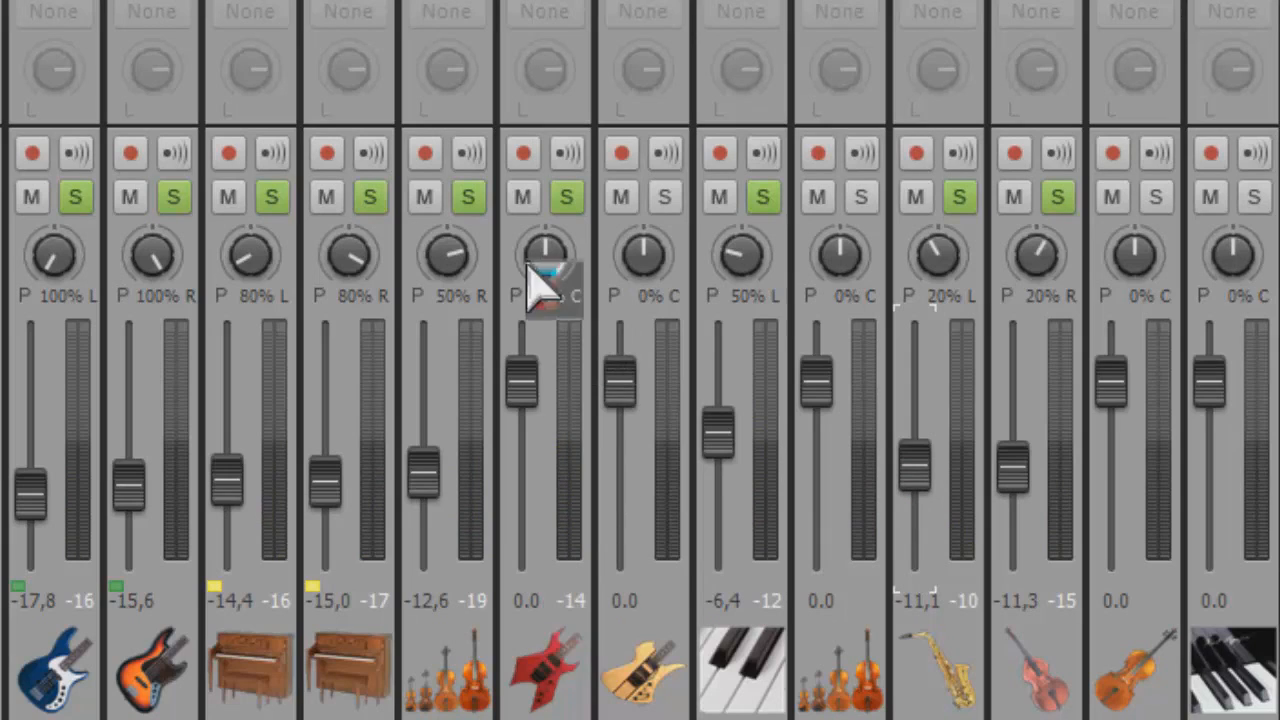
{"action": "left_click_drag", "start_coordinate": [523, 254], "coordinate": [522, 248]}
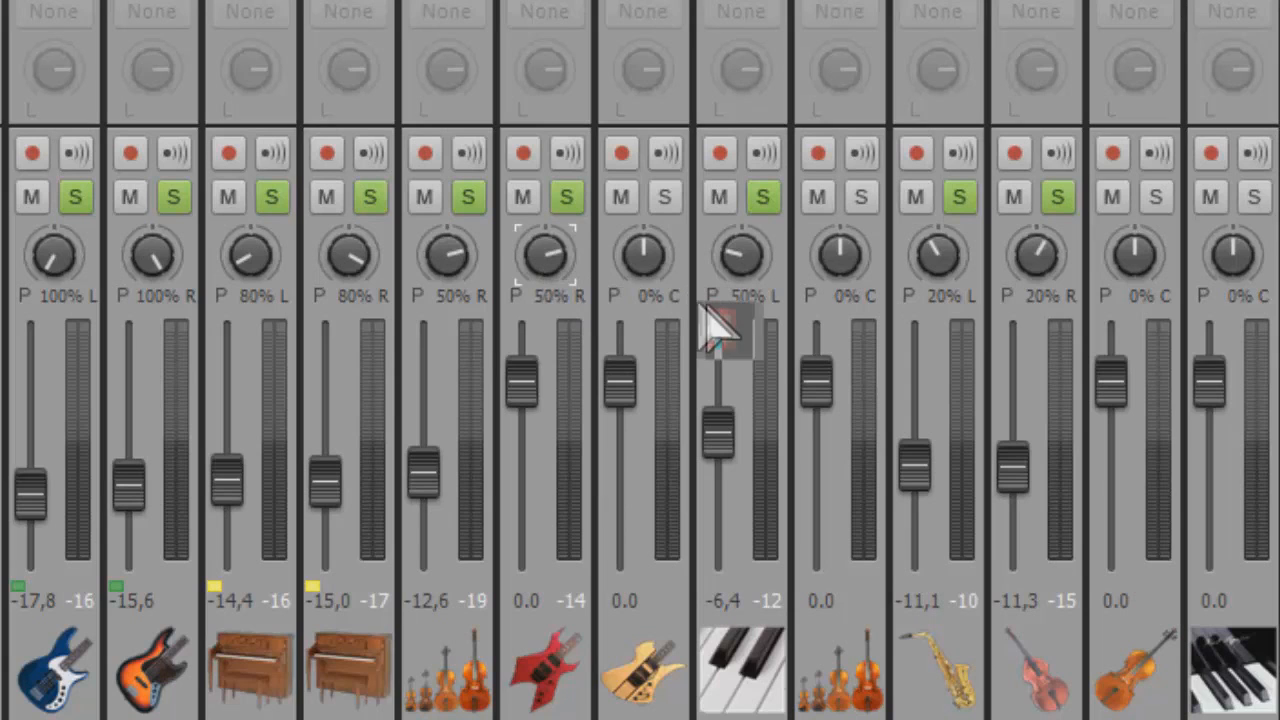
{"action": "key", "text": "space"}
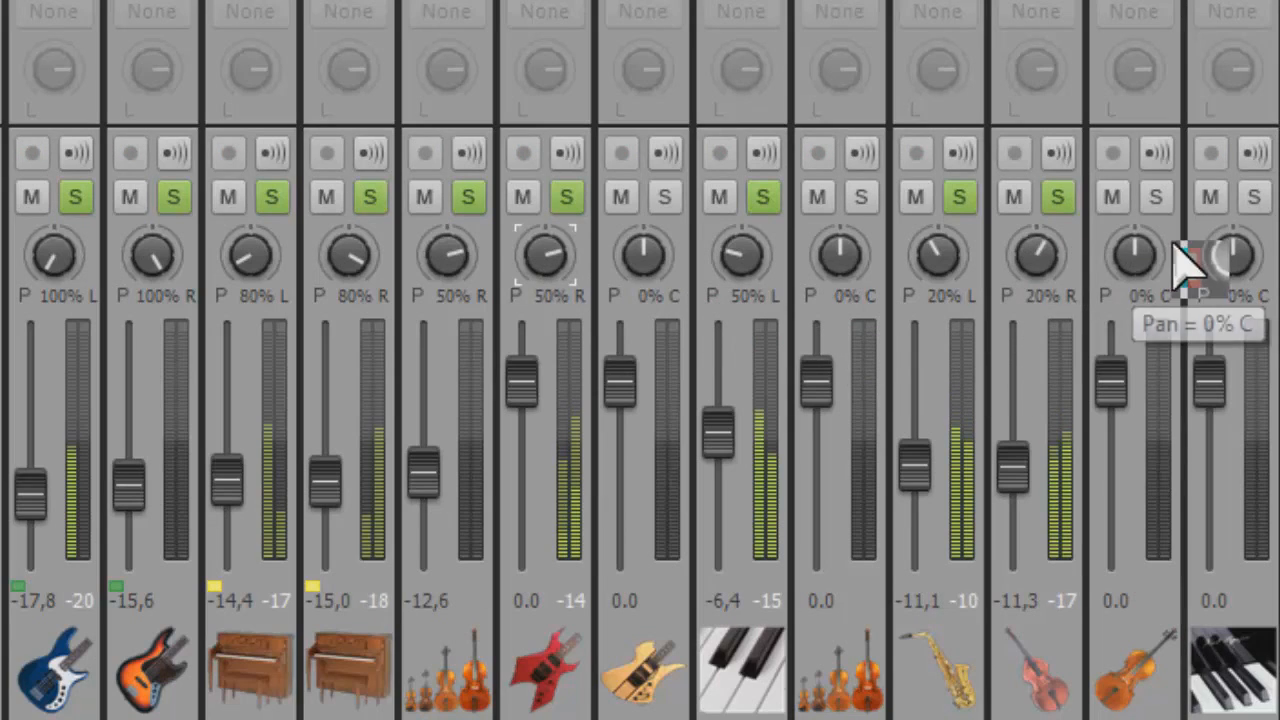
{"action": "key", "text": "space"}
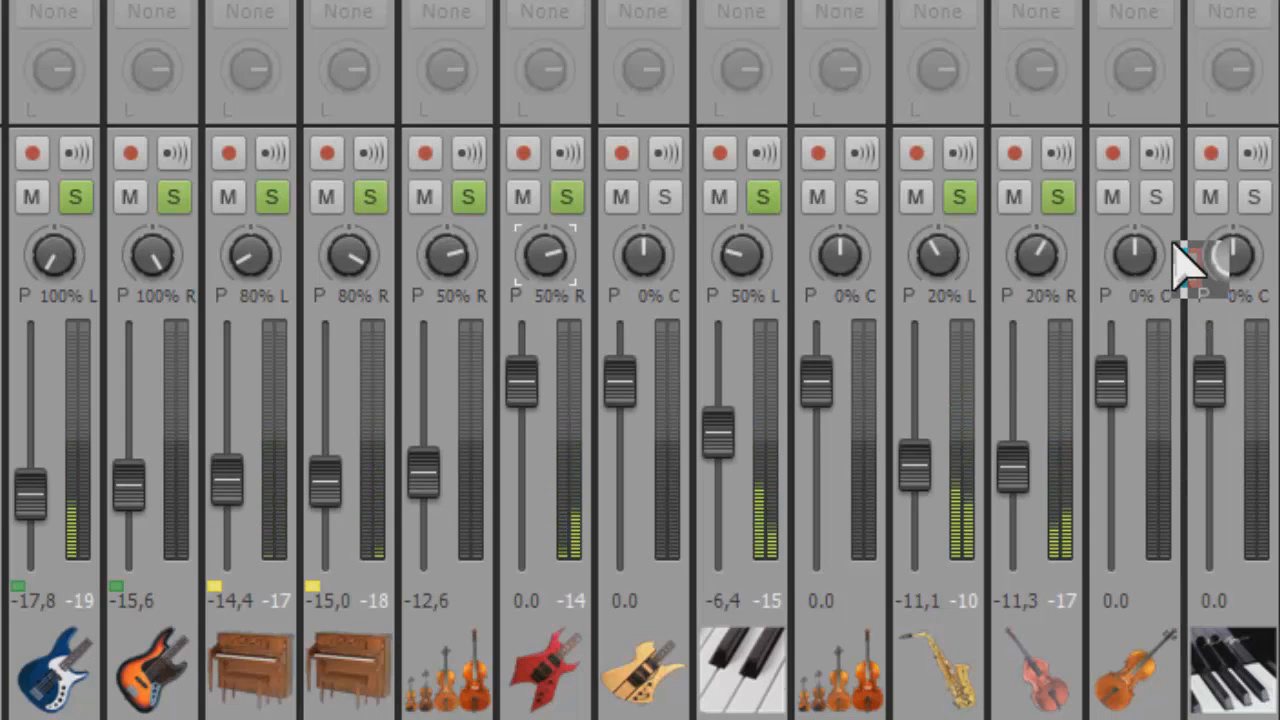
{"action": "key", "text": "space"}
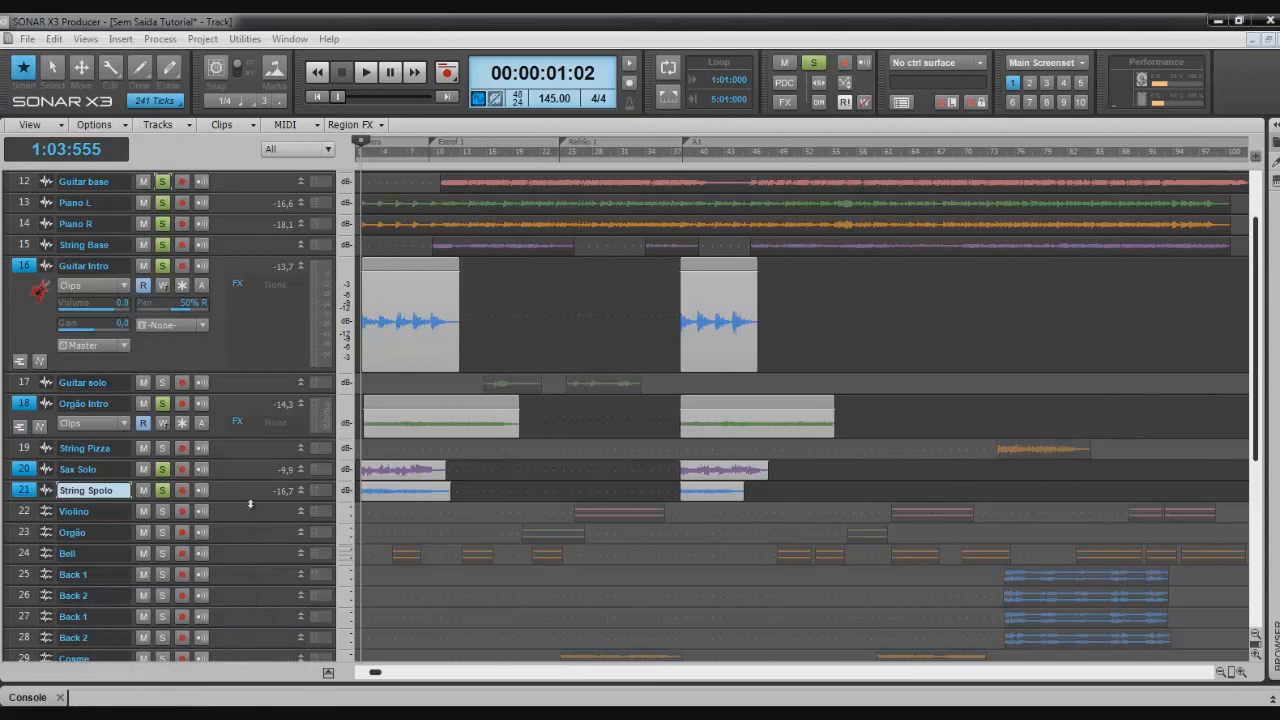
Solo Guitar Solo in the console and lower it to about -1.7 dB and Bell to about -8.0 dB.
{"action": "left_click", "coordinate": [32, 697]}
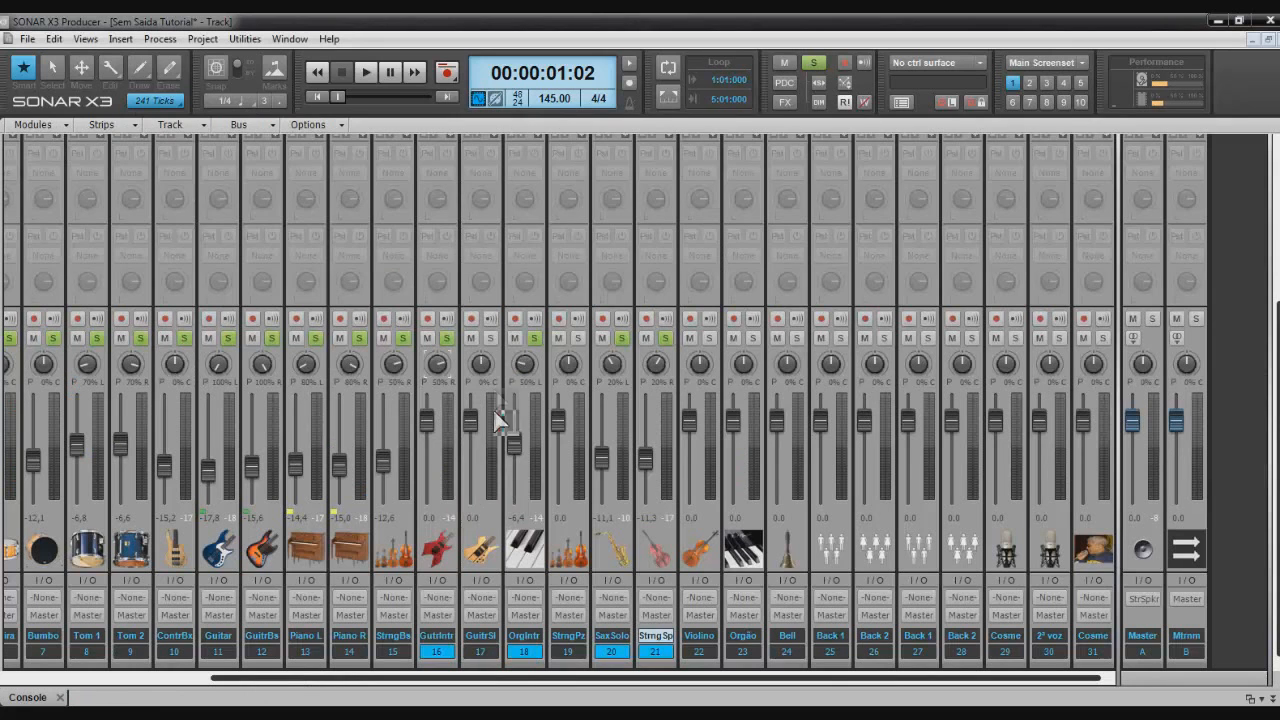
{"action": "left_click", "coordinate": [491, 339]}
{"action": "left_click_drag", "start_coordinate": [474, 412], "coordinate": [474, 417]}
{"action": "left_click_drag", "start_coordinate": [779, 424], "coordinate": [781, 422]}
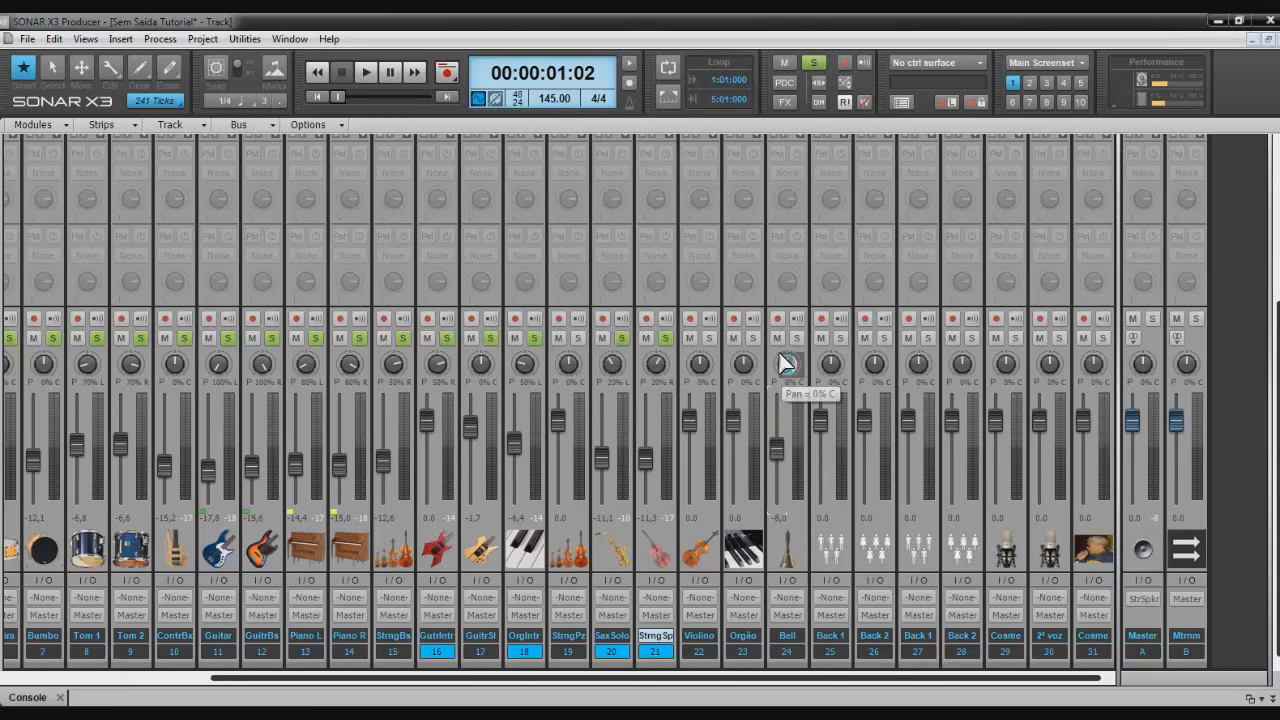
Solo Violino and select it together with Guitar Solo in the track view, bringing the console back.
{"action": "left_click", "coordinate": [709, 338]}
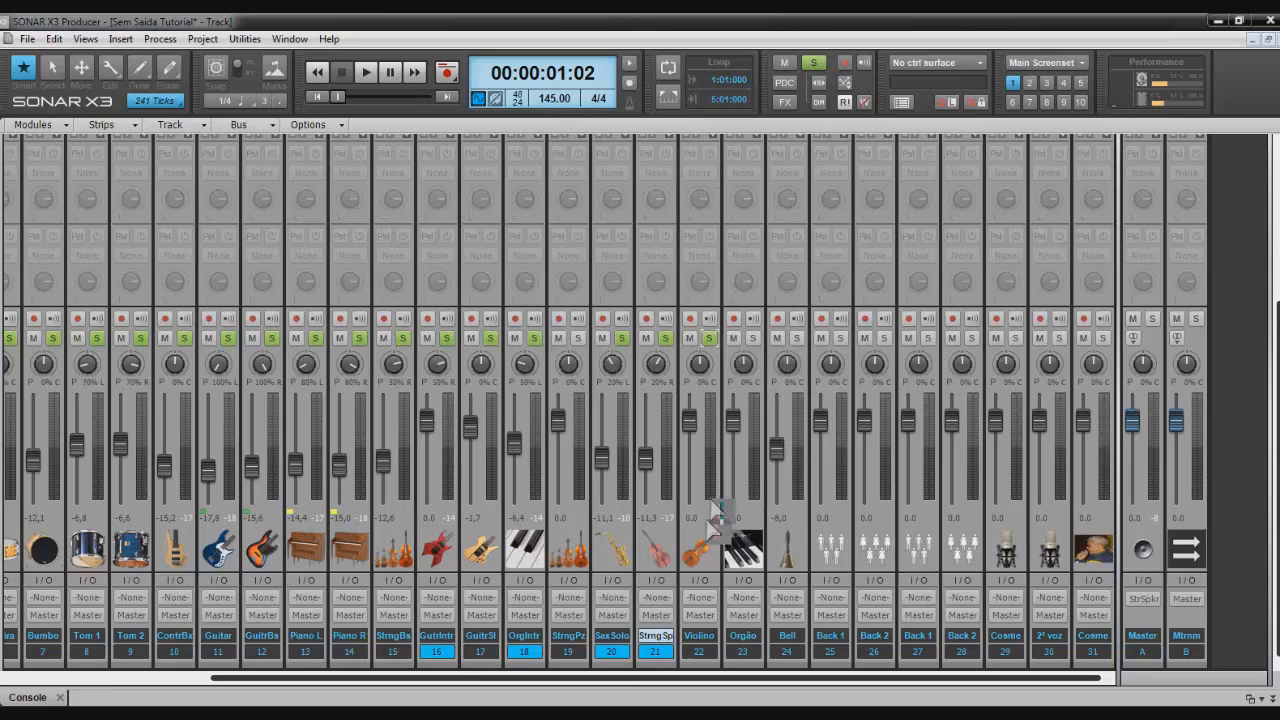
{"action": "left_click", "coordinate": [700, 651]}
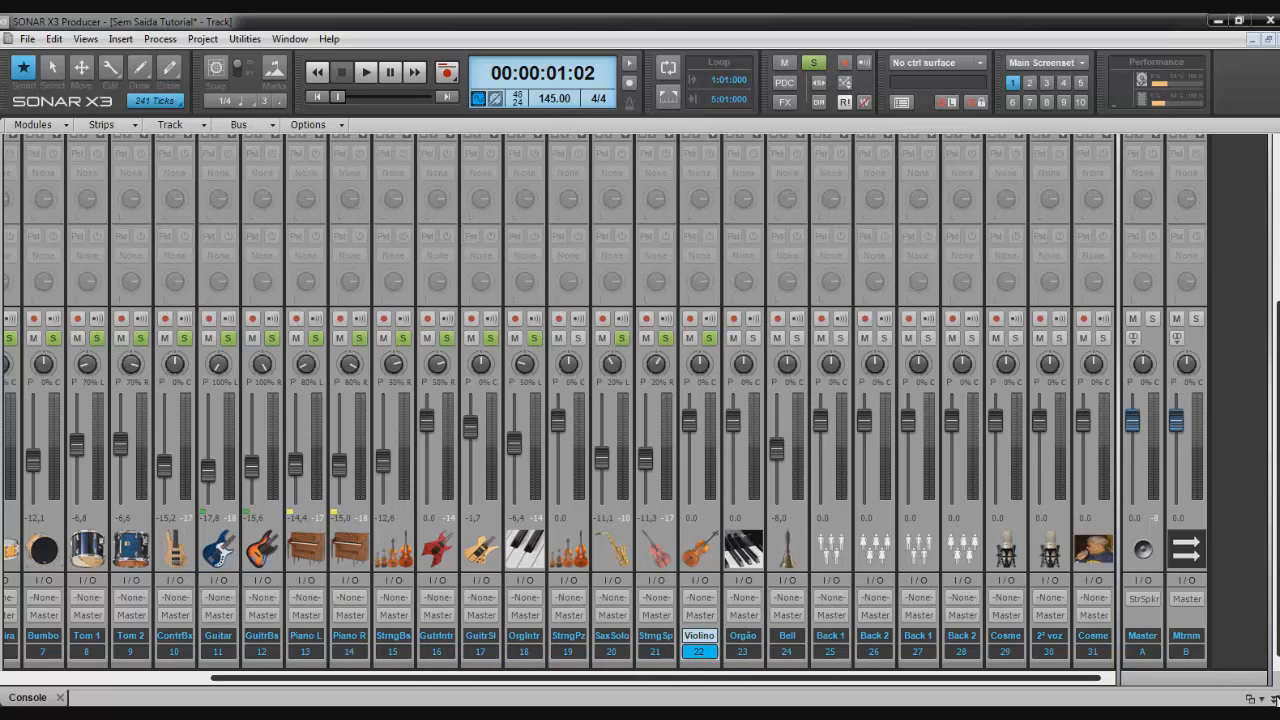
{"action": "left_click", "coordinate": [1274, 699]}
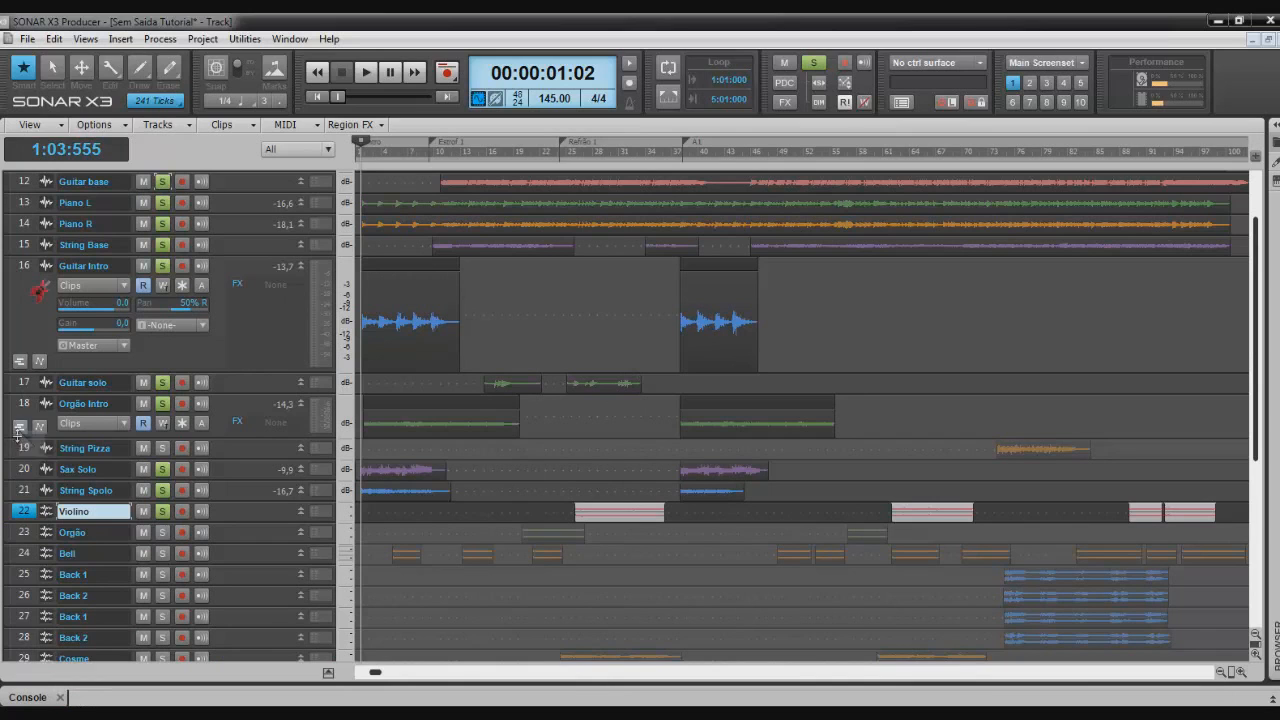
{"action": "left_click", "coordinate": [24, 384]}
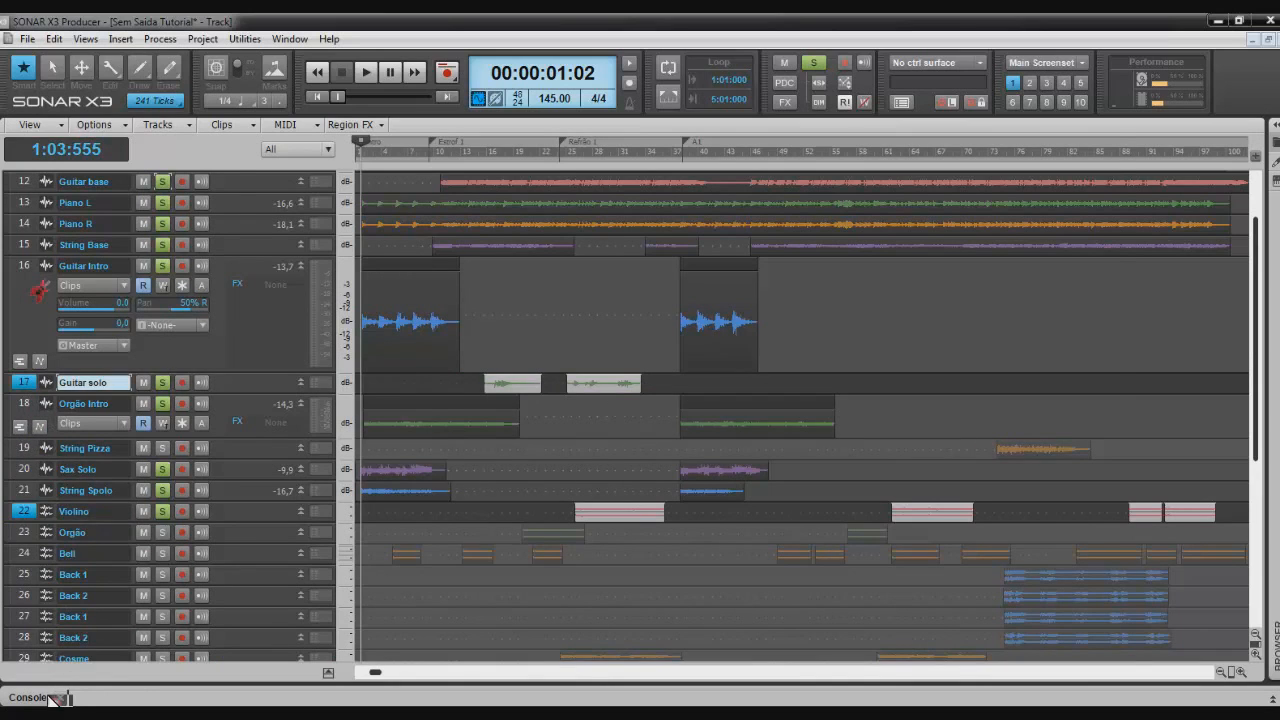
{"action": "left_click", "coordinate": [52, 695]}
Pan Guitar Solo 20% left and Violino 20% right, and play the mix from the intro.
{"action": "left_click", "coordinate": [698, 652]}
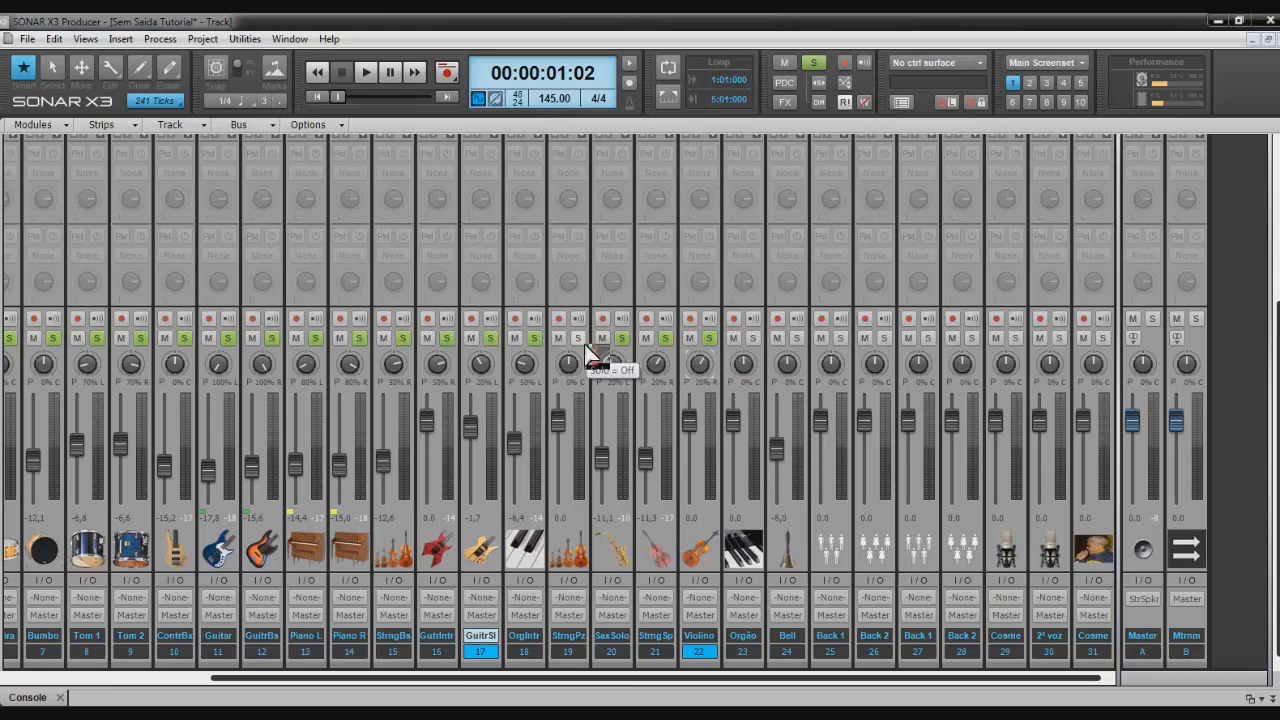
{"action": "key", "text": "space"}
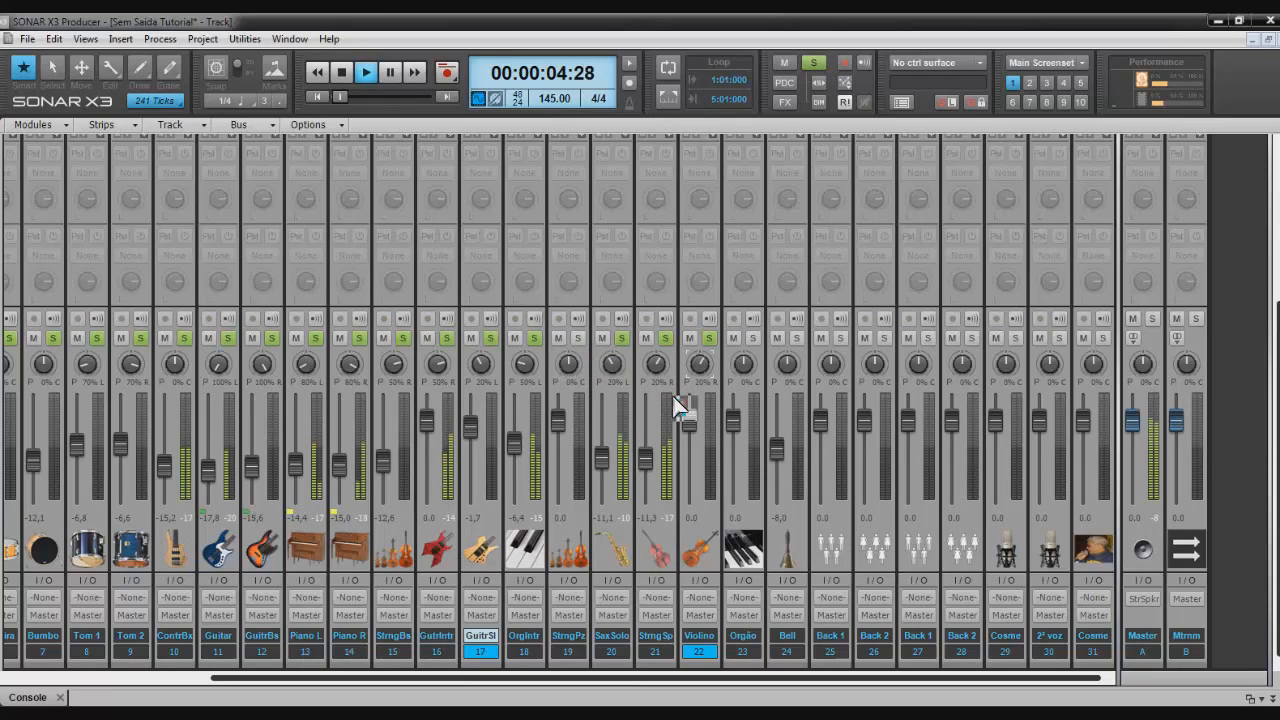
{"action": "key", "text": "space"}
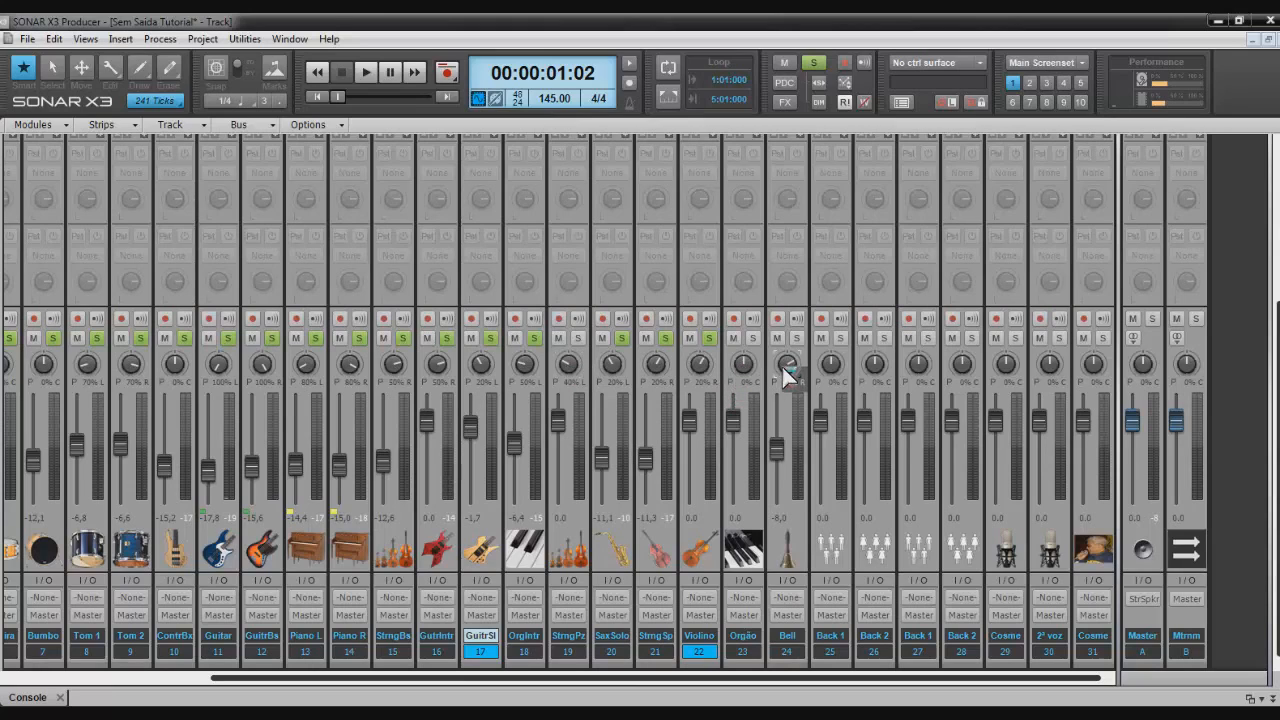
Lower Bell to about -12.2 dB and String Pizza to about -11.3 dB, and solo String Pizza.
{"action": "left_click_drag", "start_coordinate": [772, 445], "coordinate": [773, 451]}
{"action": "scroll", "coordinate": [558, 423], "scroll_direction": "down", "scroll_amount": 5}
{"action": "left_click", "coordinate": [579, 338]}
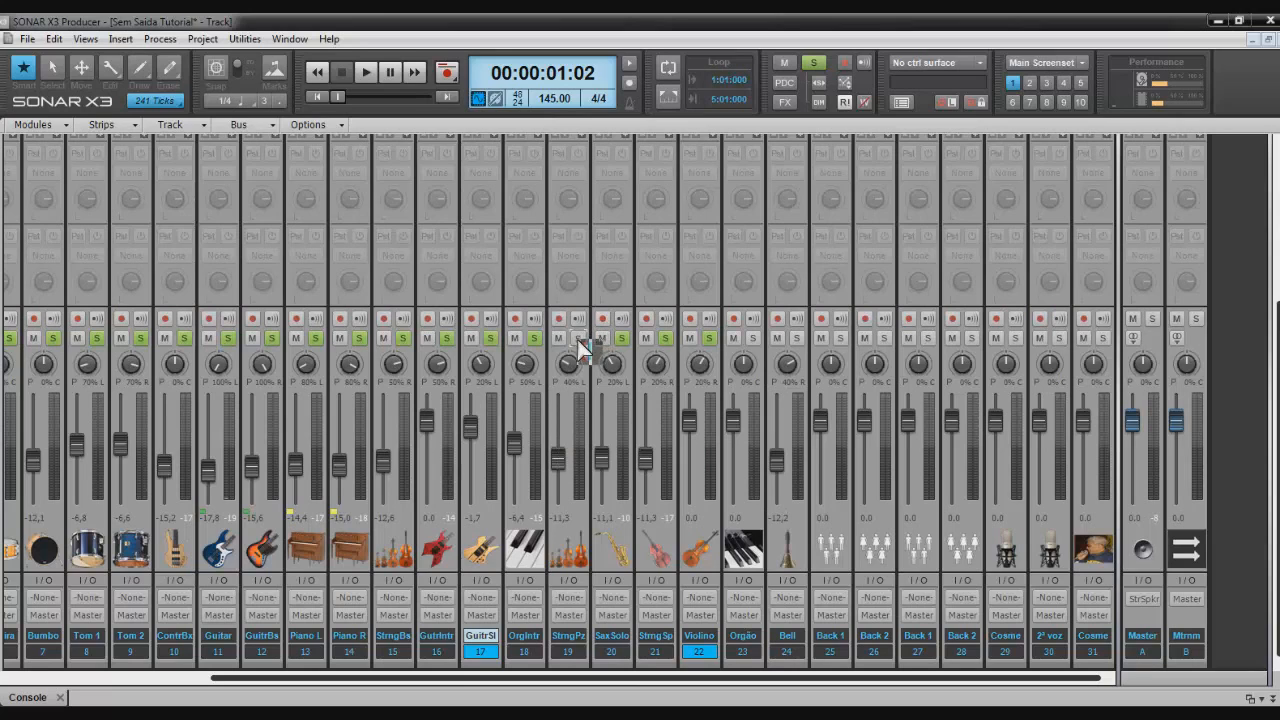
Solo Orgão in the console and play the mix to hear it against the other soloed tracks.
{"action": "left_click", "coordinate": [753, 338]}
{"action": "key", "text": "space"}
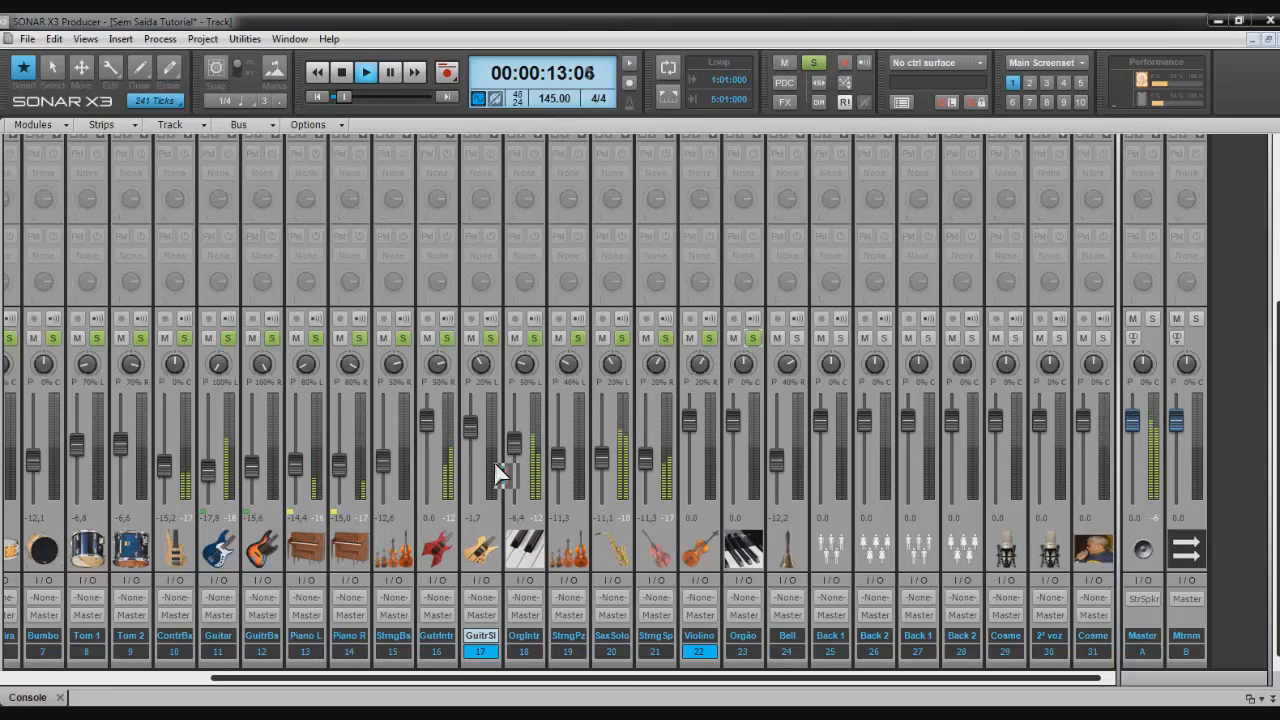
{"action": "key", "text": "space"}
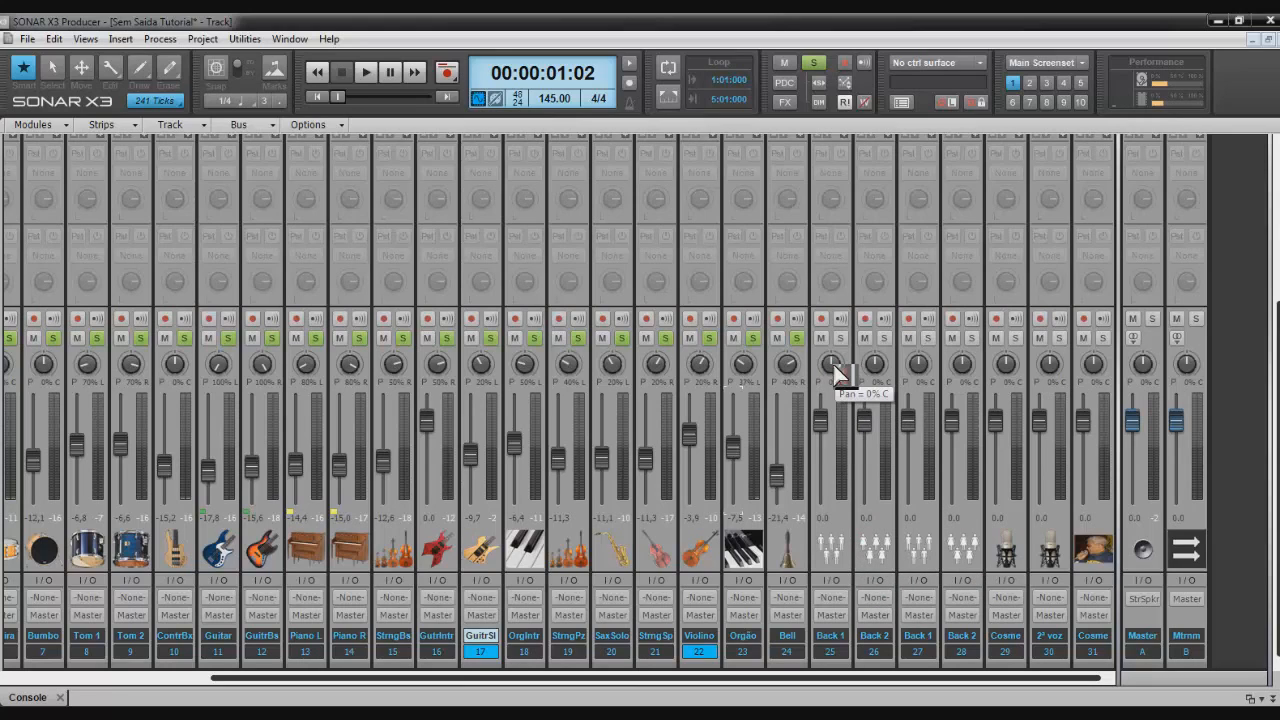
Pan the first Back 1 and Back 2 tracks 100% left and right, and the second pair 80% left and 79% right.
{"action": "left_click_drag", "start_coordinate": [827, 361], "coordinate": [828, 363]}
{"action": "left_click_drag", "start_coordinate": [848, 565], "coordinate": [900, 552]}
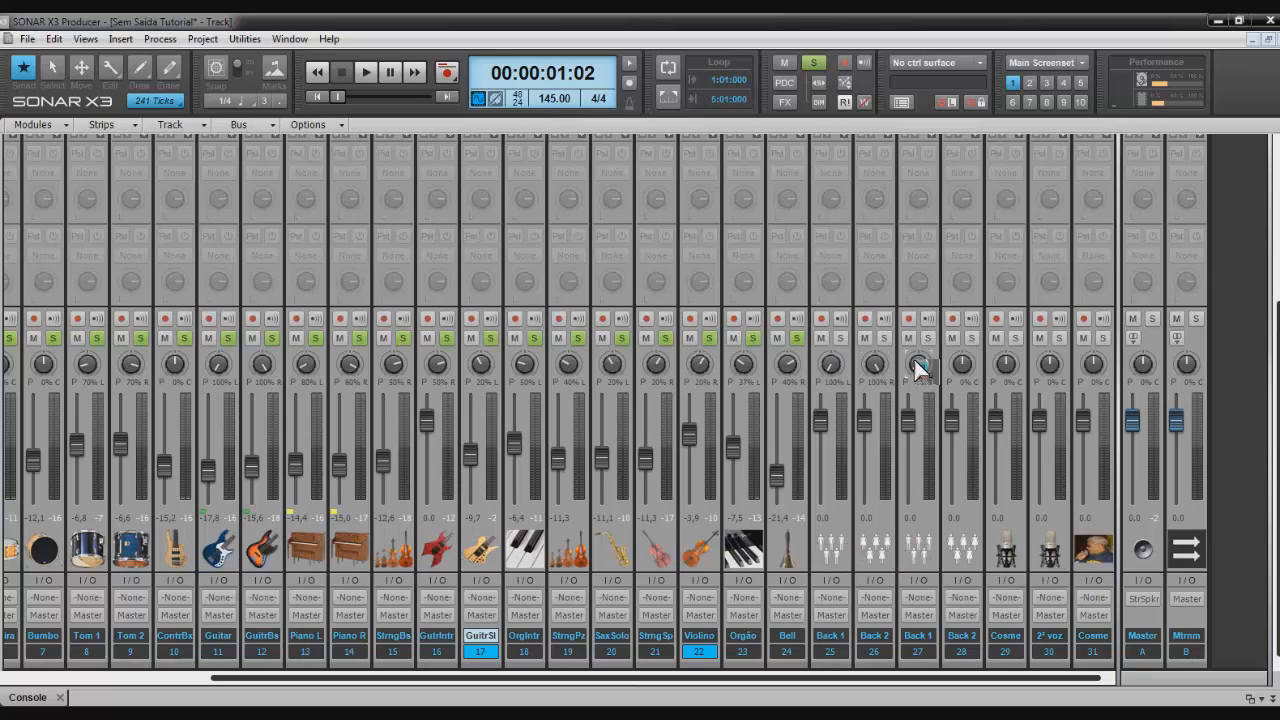
{"action": "left_click_drag", "start_coordinate": [918, 370], "coordinate": [848, 350]}
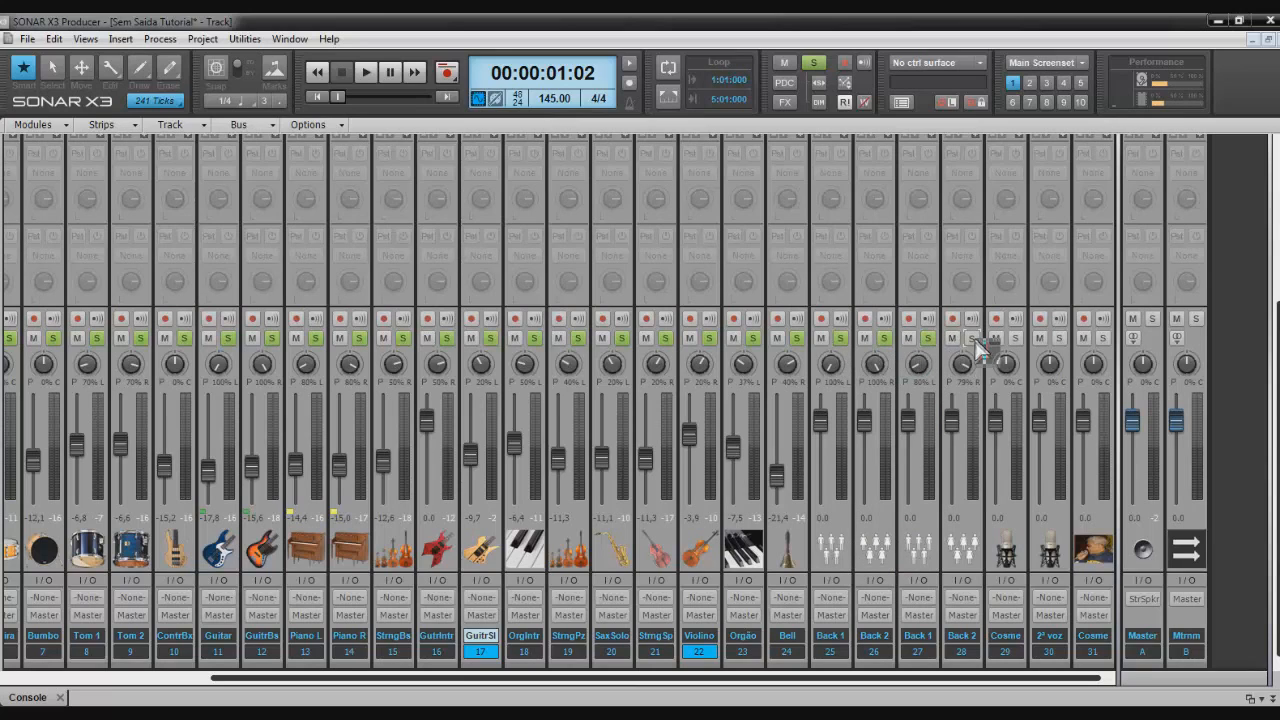
In the track view, set the playback position just before the backing vocal clips and play the mix.
{"action": "left_click", "coordinate": [1272, 699]}
{"action": "left_click", "coordinate": [977, 612]}
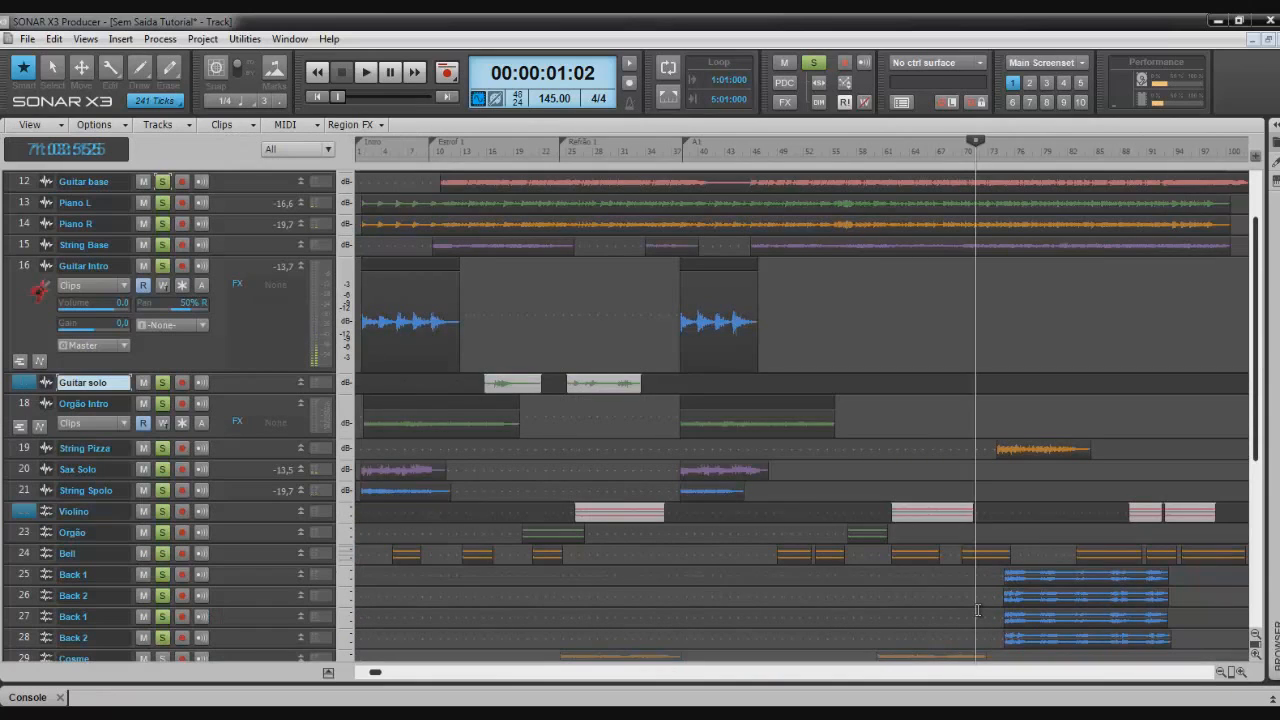
{"action": "key", "text": "space"}
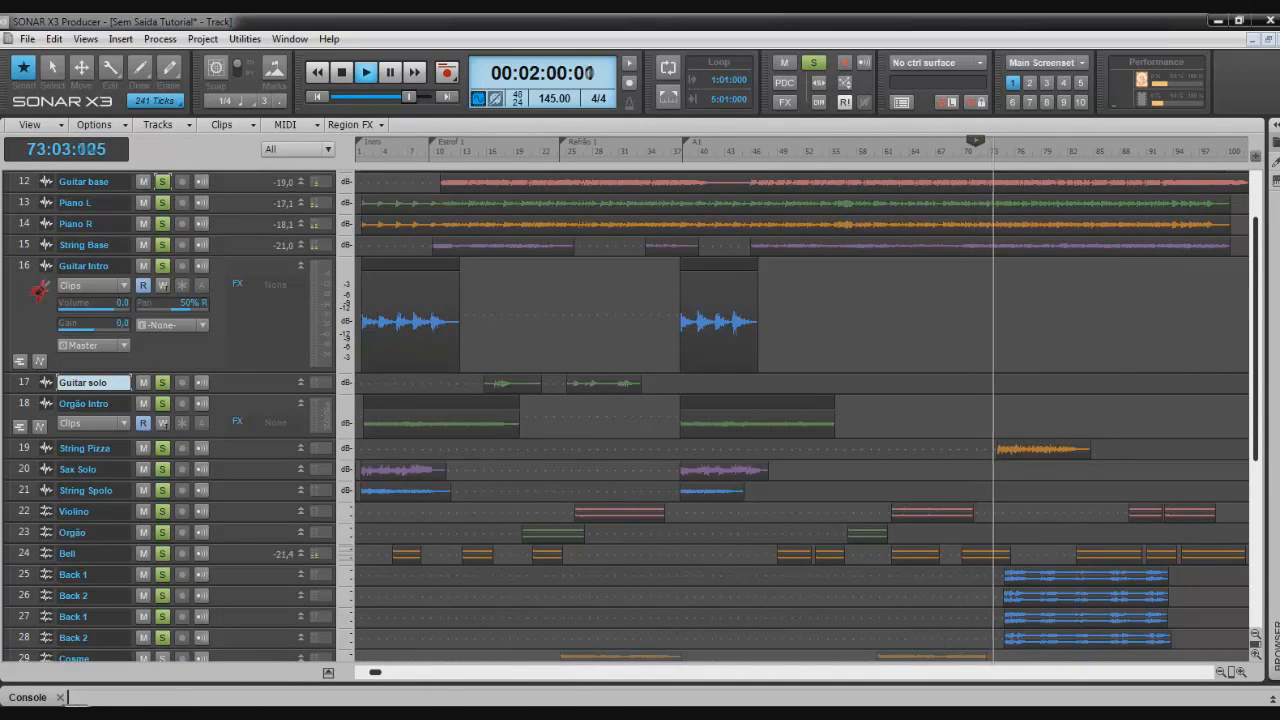
Bring back the console during playback, lower String Pizza to about -19.4 dB, and stop playback.
{"action": "left_click", "coordinate": [36, 698]}
{"action": "left_click_drag", "start_coordinate": [558, 456], "coordinate": [558, 471]}
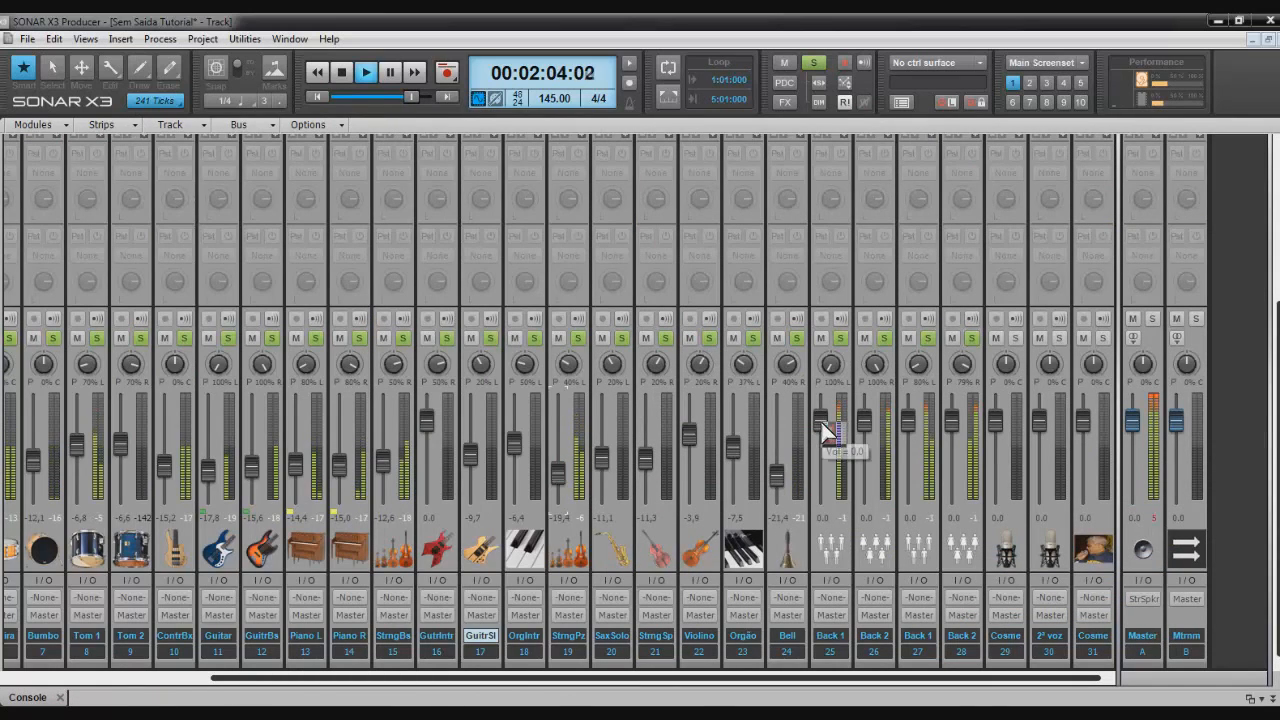
{"action": "key", "text": "space"}
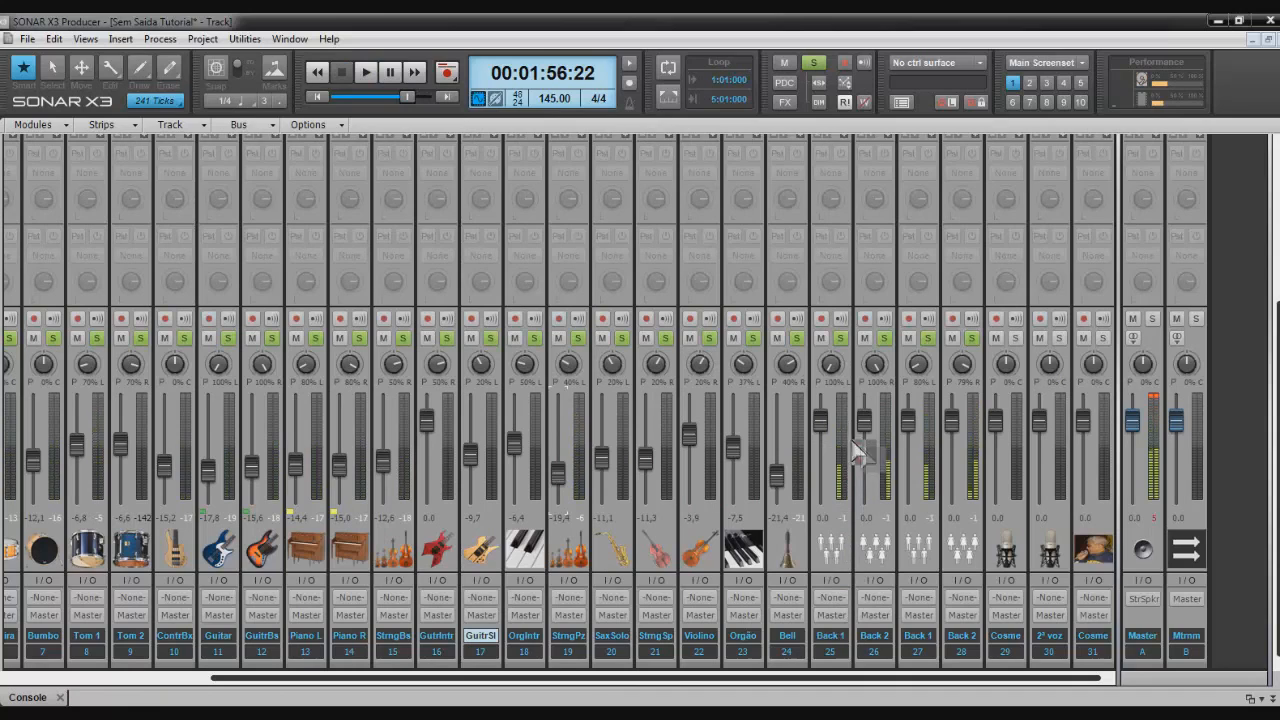
Lower the four backing vocal tracks 25 to 28 to about -12.6, -12.6, -12.8 and -10.9 dB.
{"action": "left_click_drag", "start_coordinate": [822, 421], "coordinate": [826, 432]}
{"action": "scroll", "coordinate": [861, 411], "scroll_direction": "down", "scroll_amount": 6}
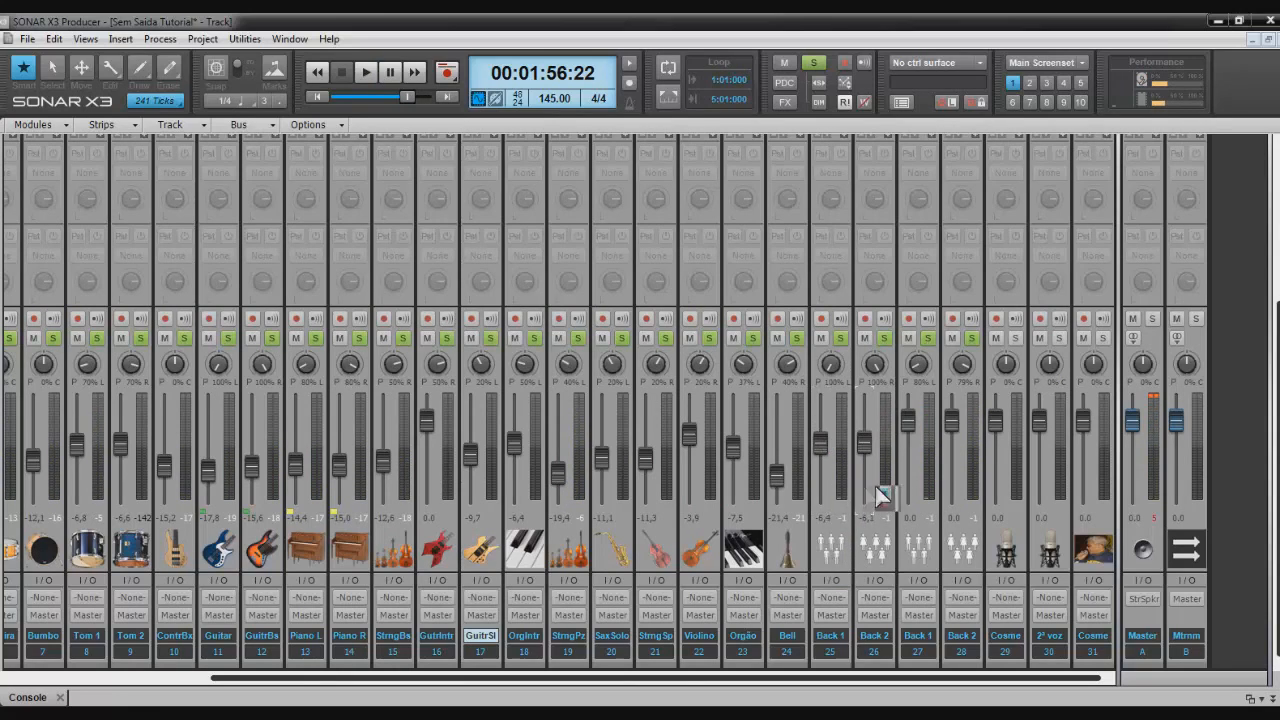
{"action": "scroll", "coordinate": [918, 428], "scroll_direction": "down", "scroll_amount": 5}
{"action": "scroll", "coordinate": [952, 430], "scroll_direction": "down", "scroll_amount": 3}
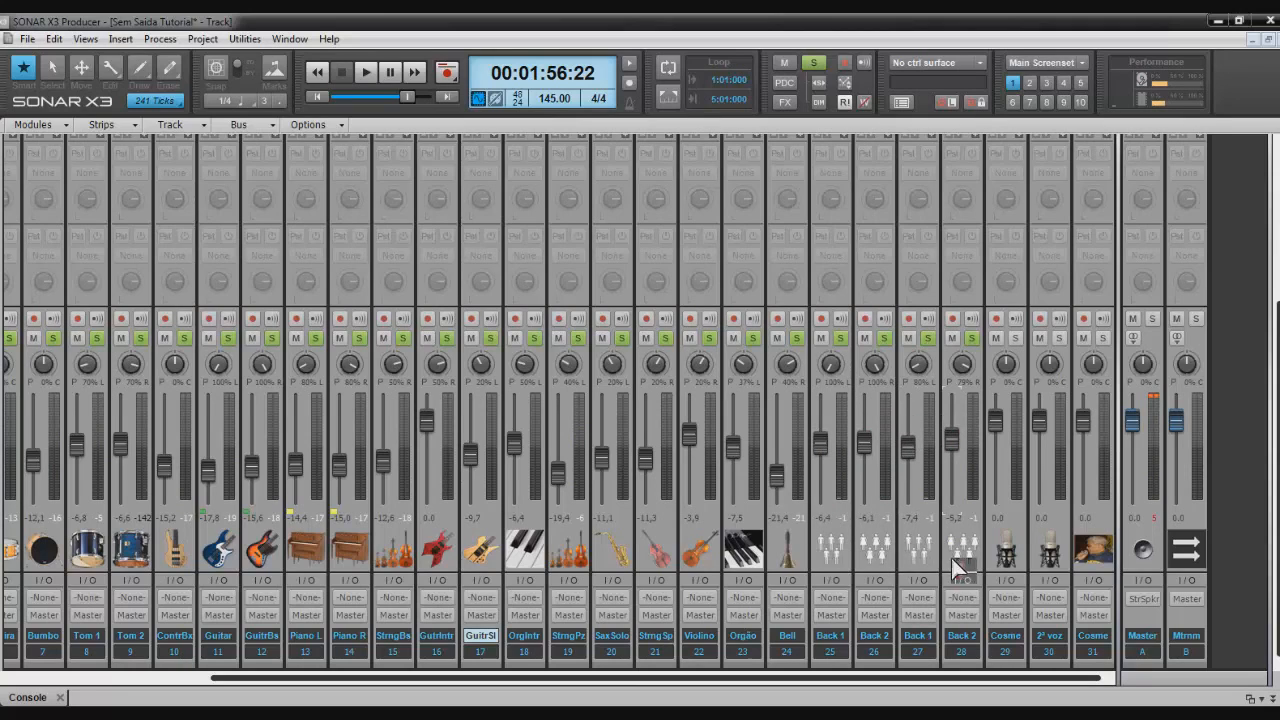
{"action": "scroll", "coordinate": [826, 452], "scroll_direction": "down", "scroll_amount": 1}
{"action": "scroll", "coordinate": [826, 452], "scroll_direction": "down", "scroll_amount": 5}
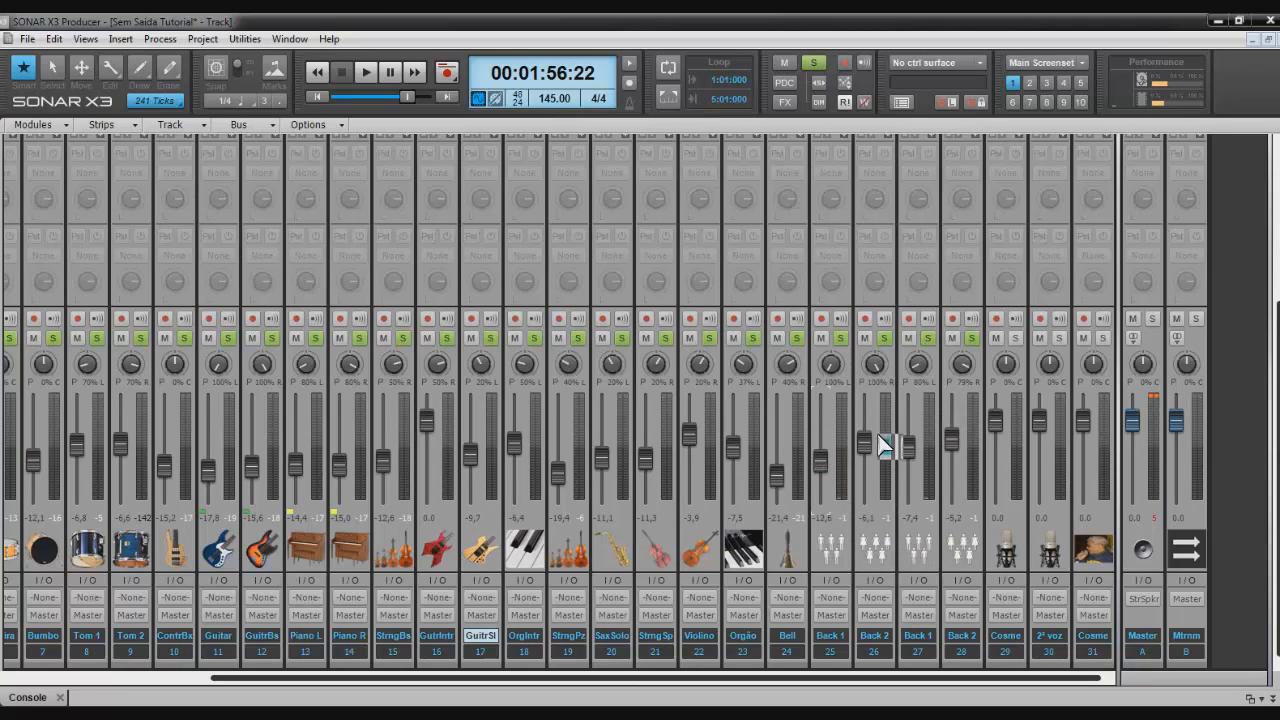
{"action": "scroll", "coordinate": [861, 441], "scroll_direction": "down", "scroll_amount": 4}
{"action": "scroll", "coordinate": [949, 440], "scroll_direction": "down", "scroll_amount": 4}
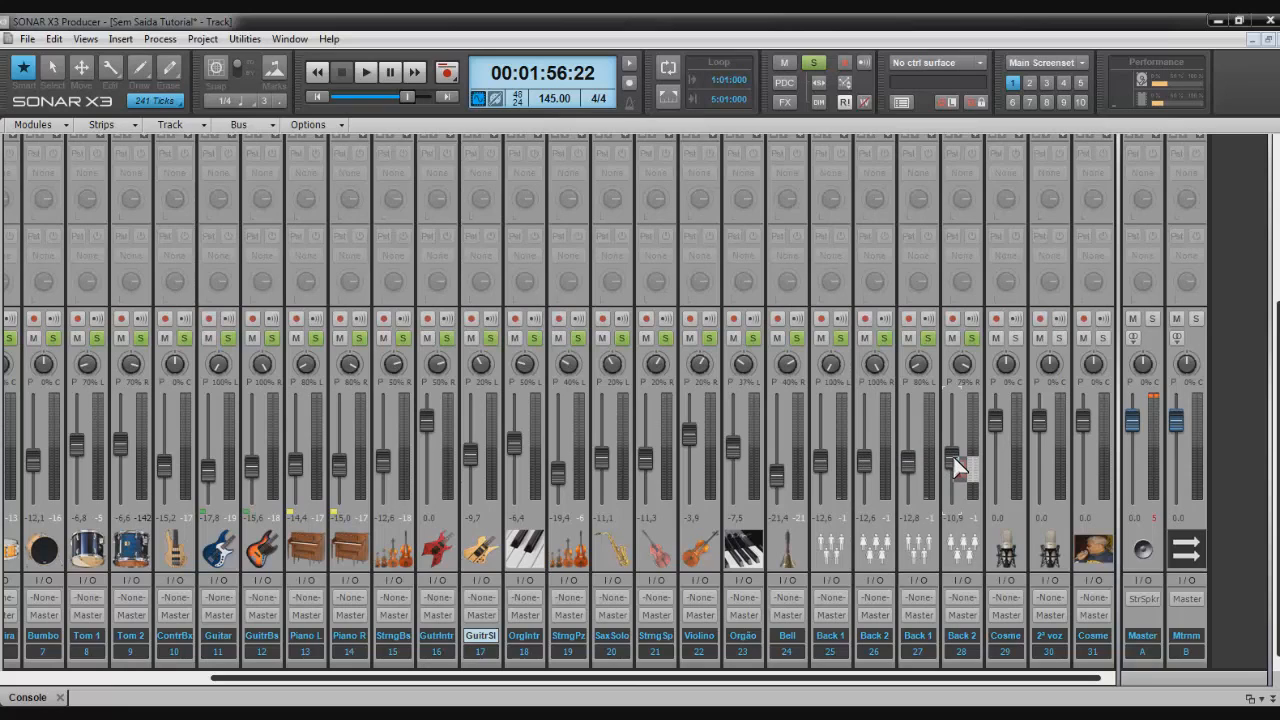
While the mix plays, lower Bell to about -28.7 dB and backing vocal tracks 25 to 28 to about -14.0, -13.8, -13.0 and -12.8 dB.
{"action": "key", "text": "space"}
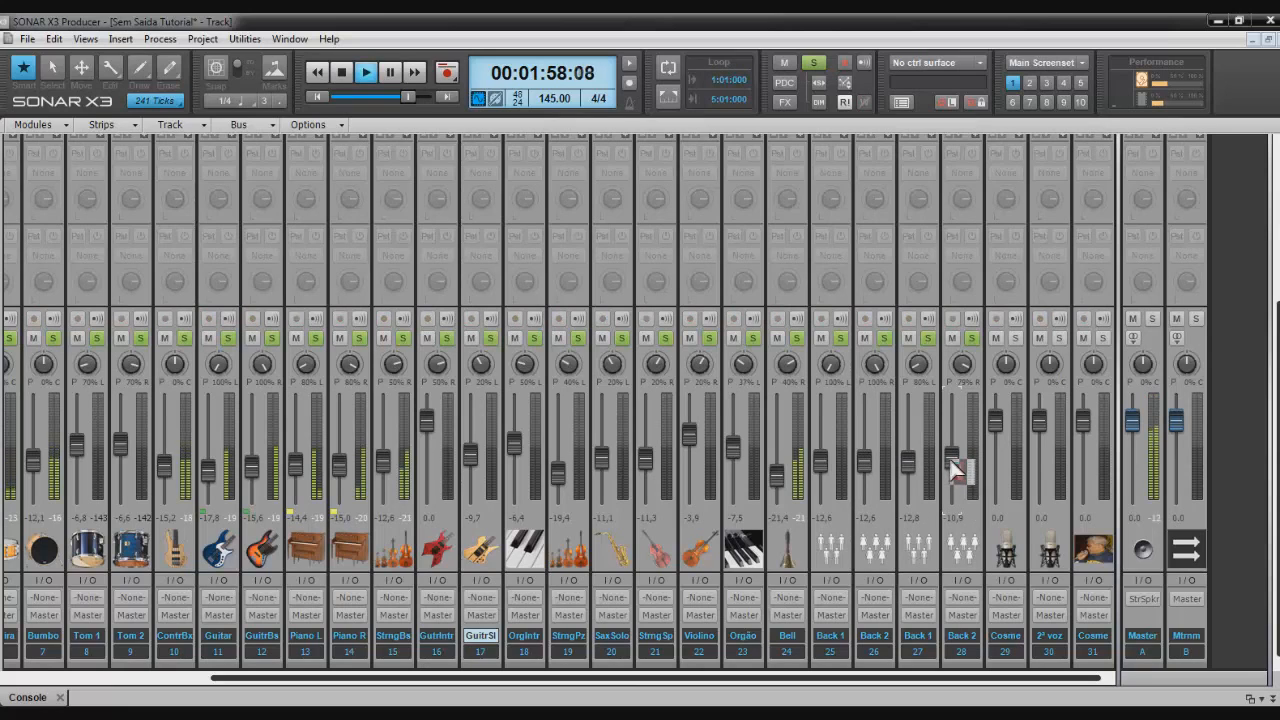
{"action": "scroll", "coordinate": [780, 485], "scroll_direction": "down", "scroll_amount": 4}
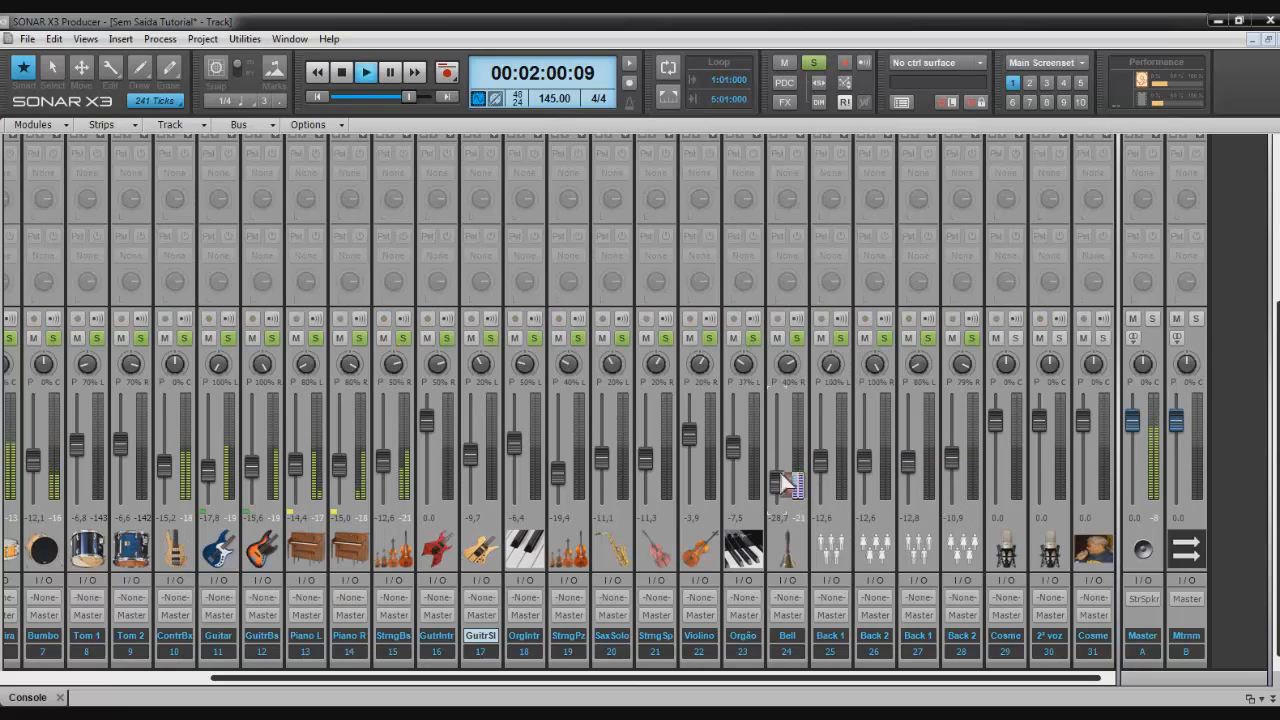
{"action": "scroll", "coordinate": [820, 471], "scroll_direction": "down", "scroll_amount": 1}
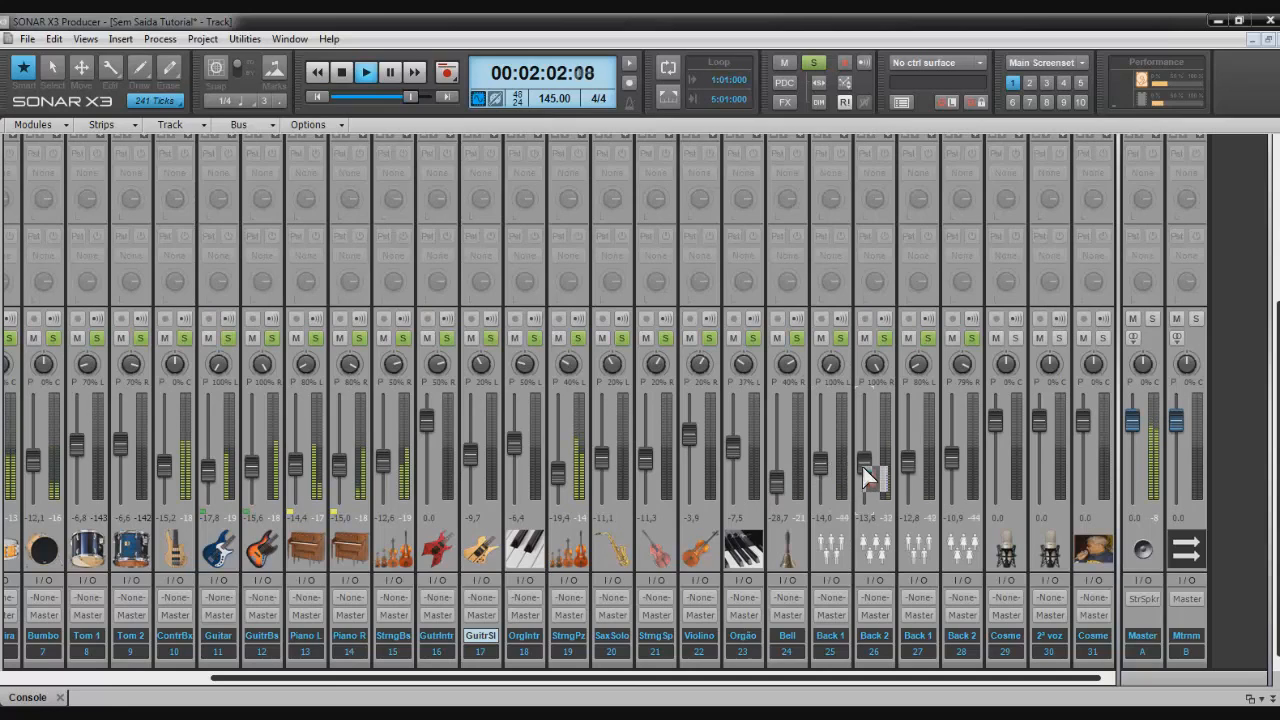
{"action": "scroll", "coordinate": [910, 469], "scroll_direction": "down", "scroll_amount": 1}
{"action": "scroll", "coordinate": [953, 464], "scroll_direction": "down", "scroll_amount": 1}
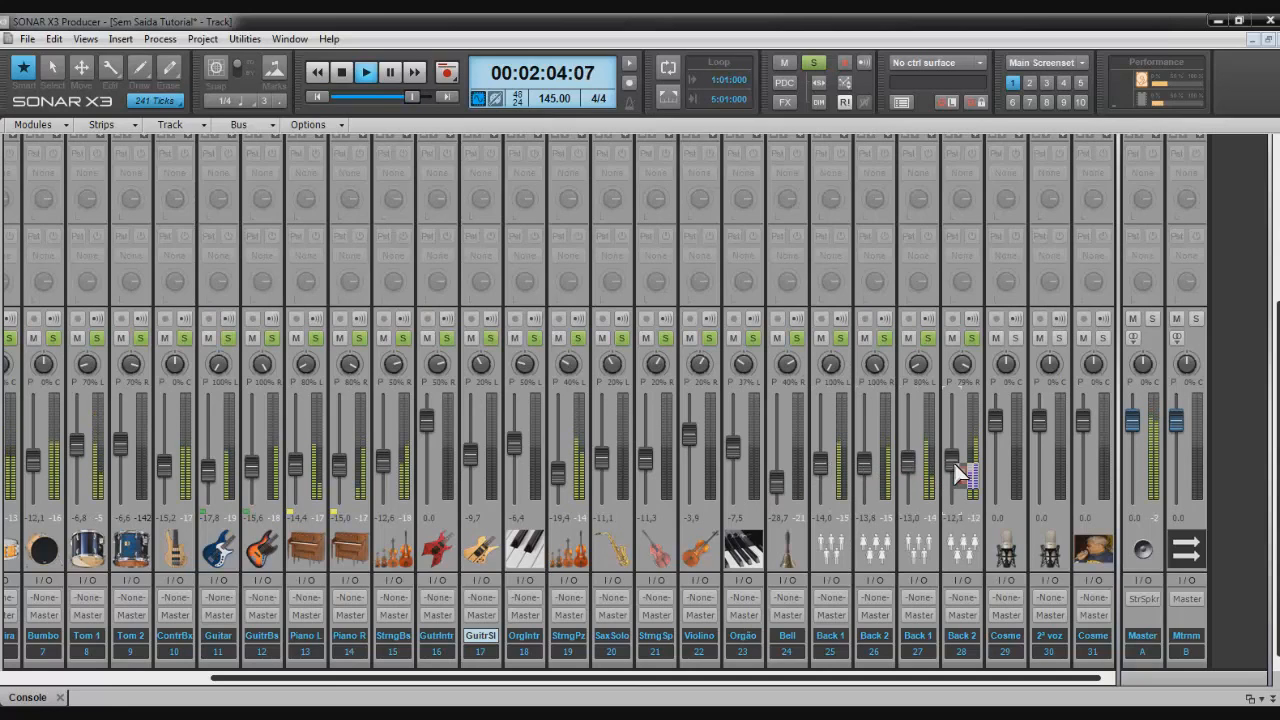
{"action": "scroll", "coordinate": [960, 440], "scroll_direction": "down", "scroll_amount": 1}
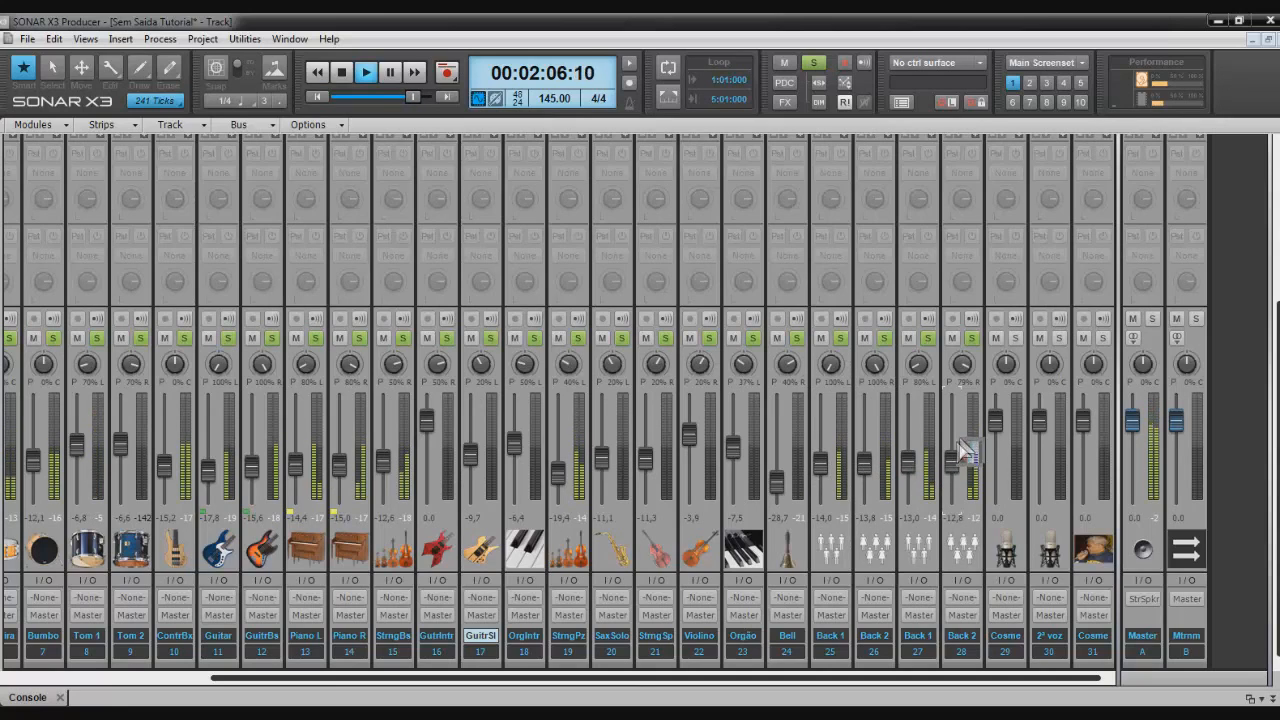
{"action": "key", "text": "space"}
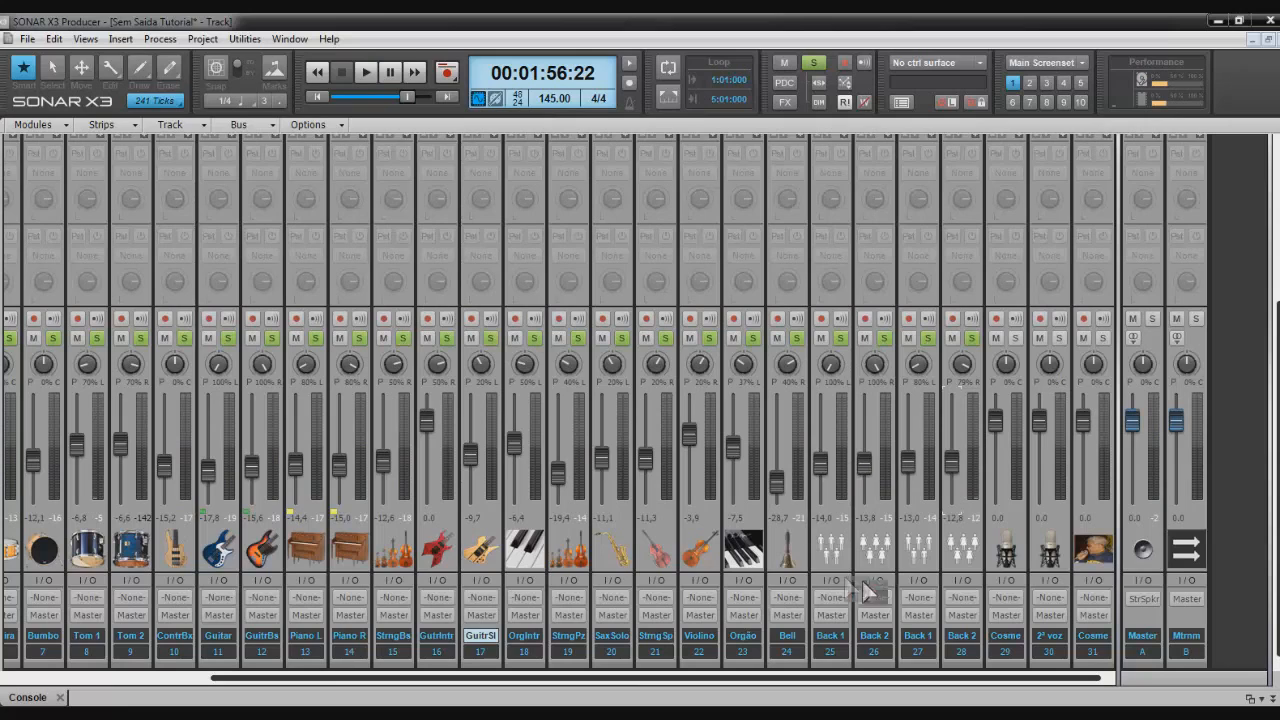
Select tracks 26 to 29, switch the Master bus interleave to mono, and play the mix to compare mono with stereo.
{"action": "left_click_drag", "start_coordinate": [858, 589], "coordinate": [1017, 586]}
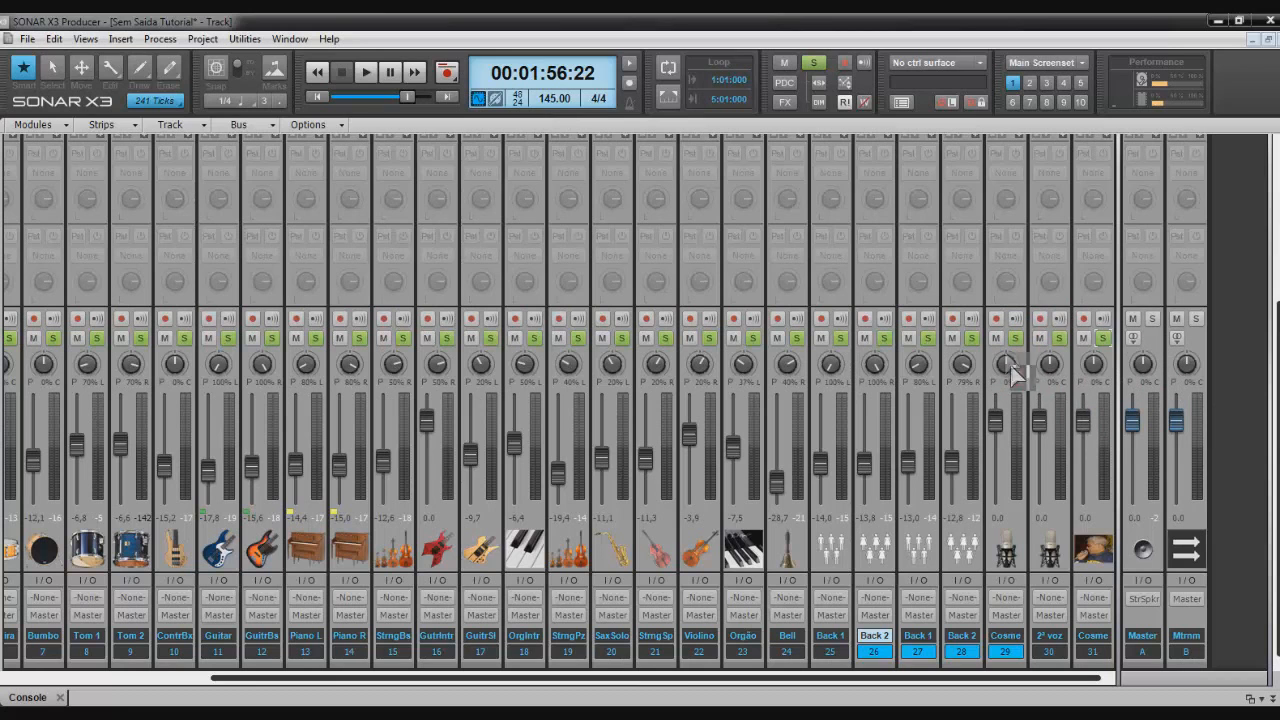
{"action": "left_click_drag", "start_coordinate": [777, 680], "coordinate": [523, 680]}
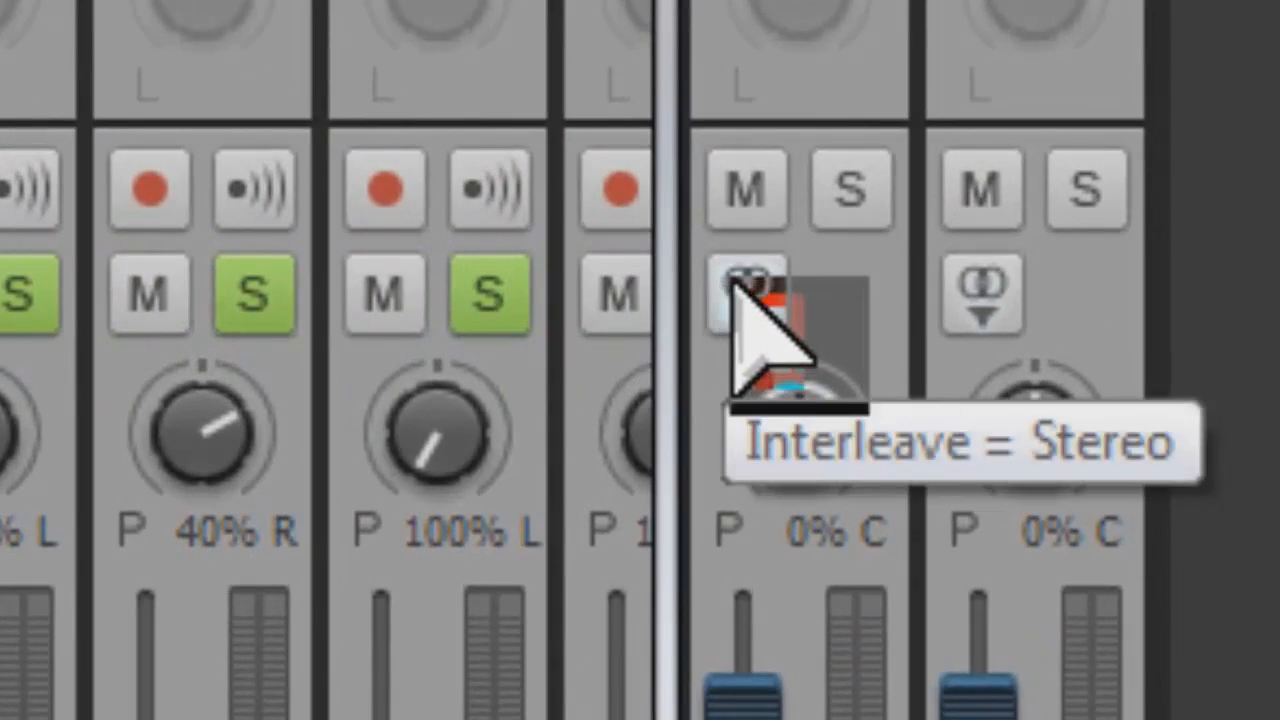
{"action": "left_click", "coordinate": [745, 290]}
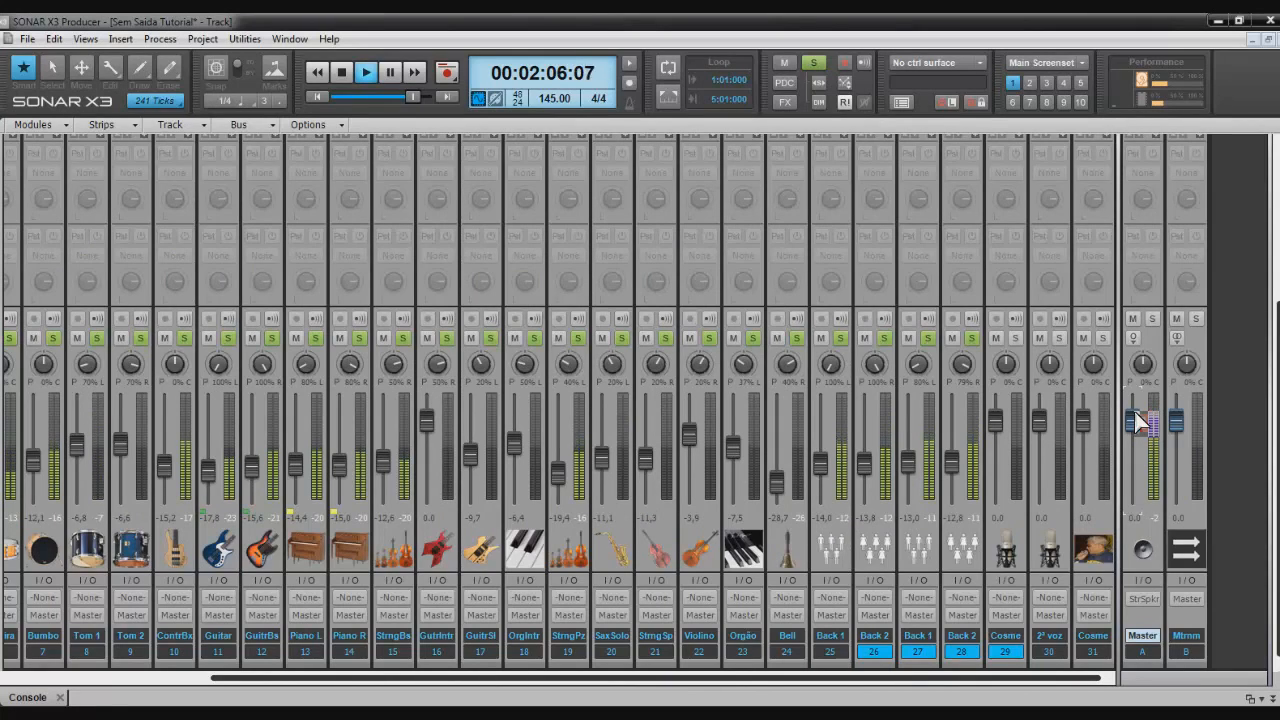
{"action": "key", "text": "space"}
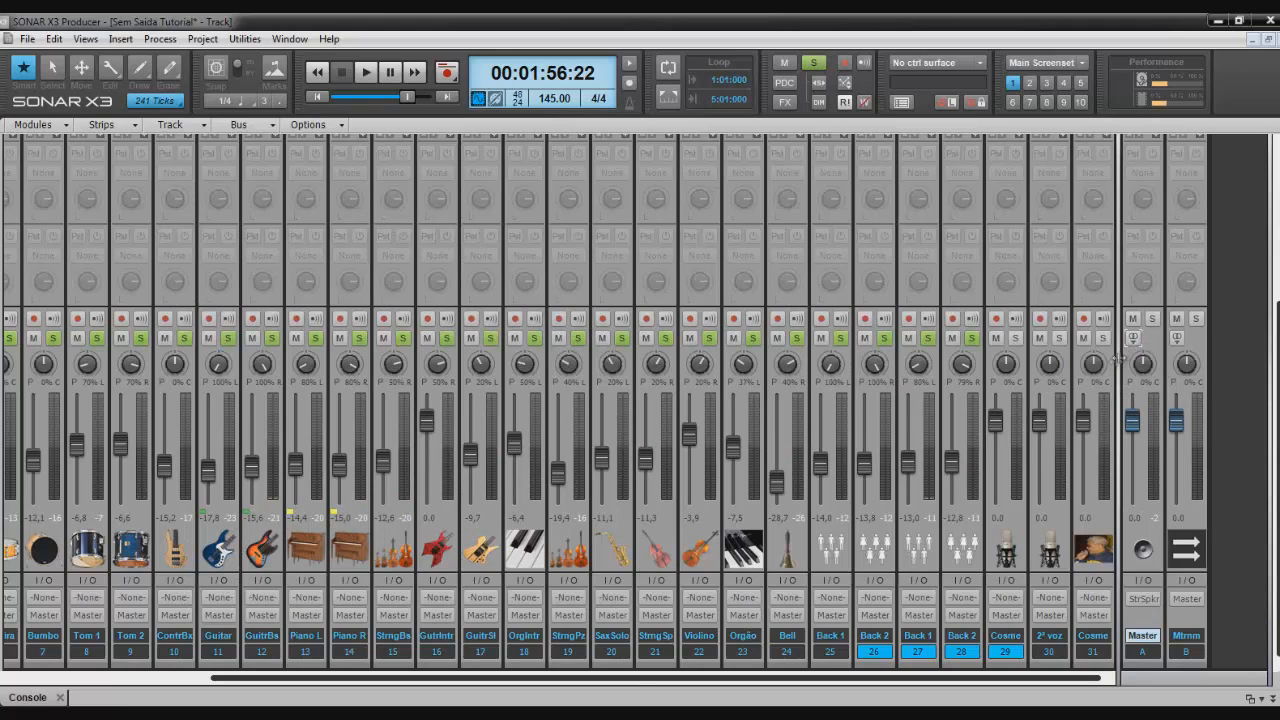
{"action": "key", "text": "space"}
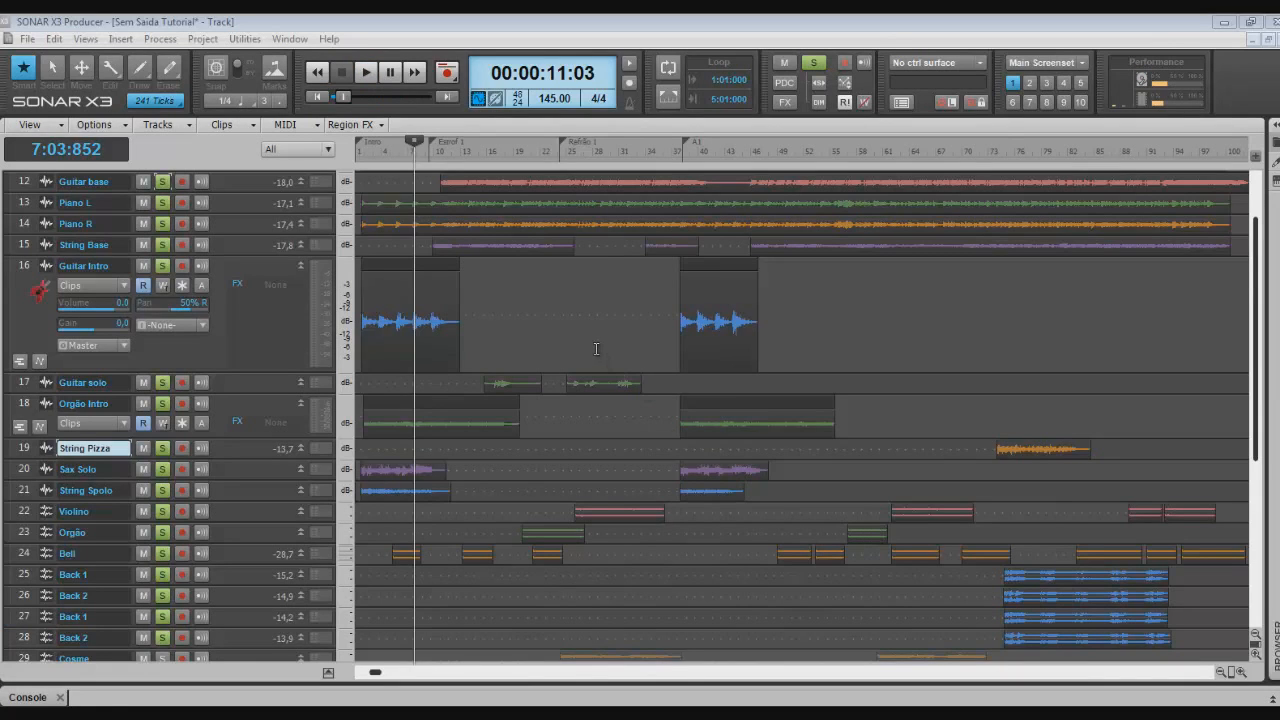
Set the playback position near bar 28 in Refrão 1 and briefly play the mix in the track view.
{"action": "left_click", "coordinate": [596, 348]}
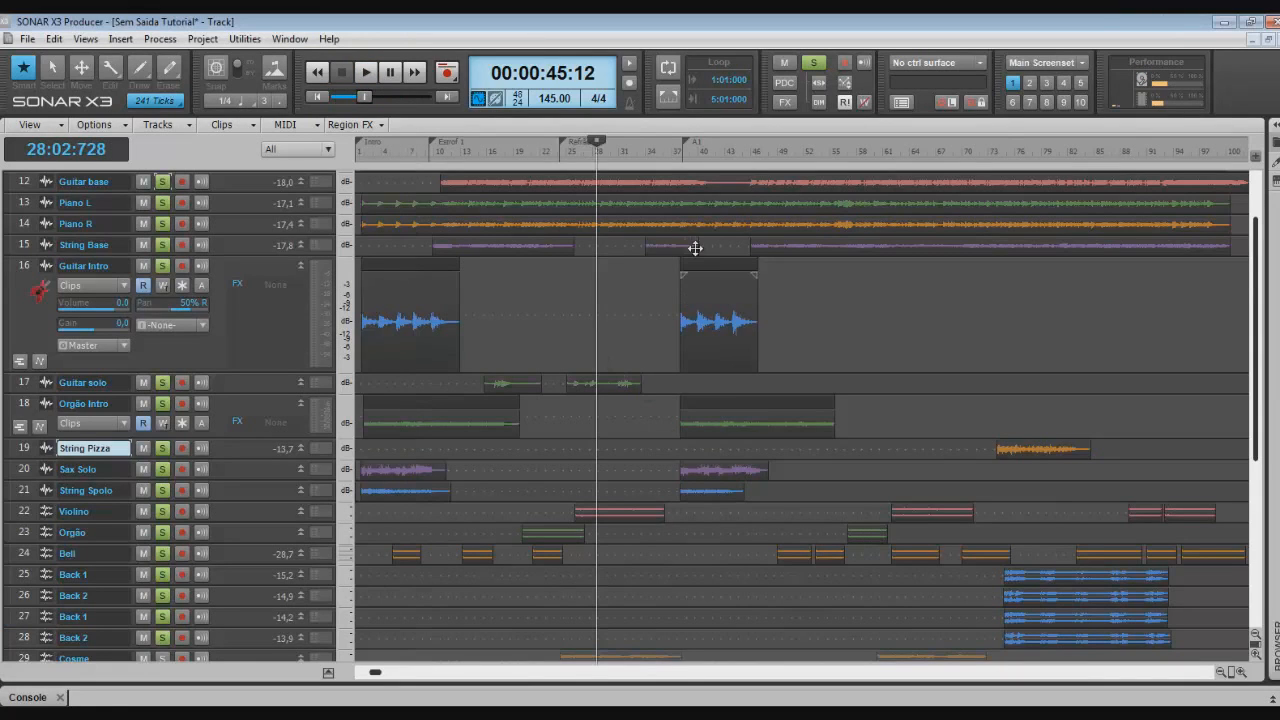
{"action": "scroll", "coordinate": [640, 282], "scroll_direction": "up", "scroll_amount": 3}
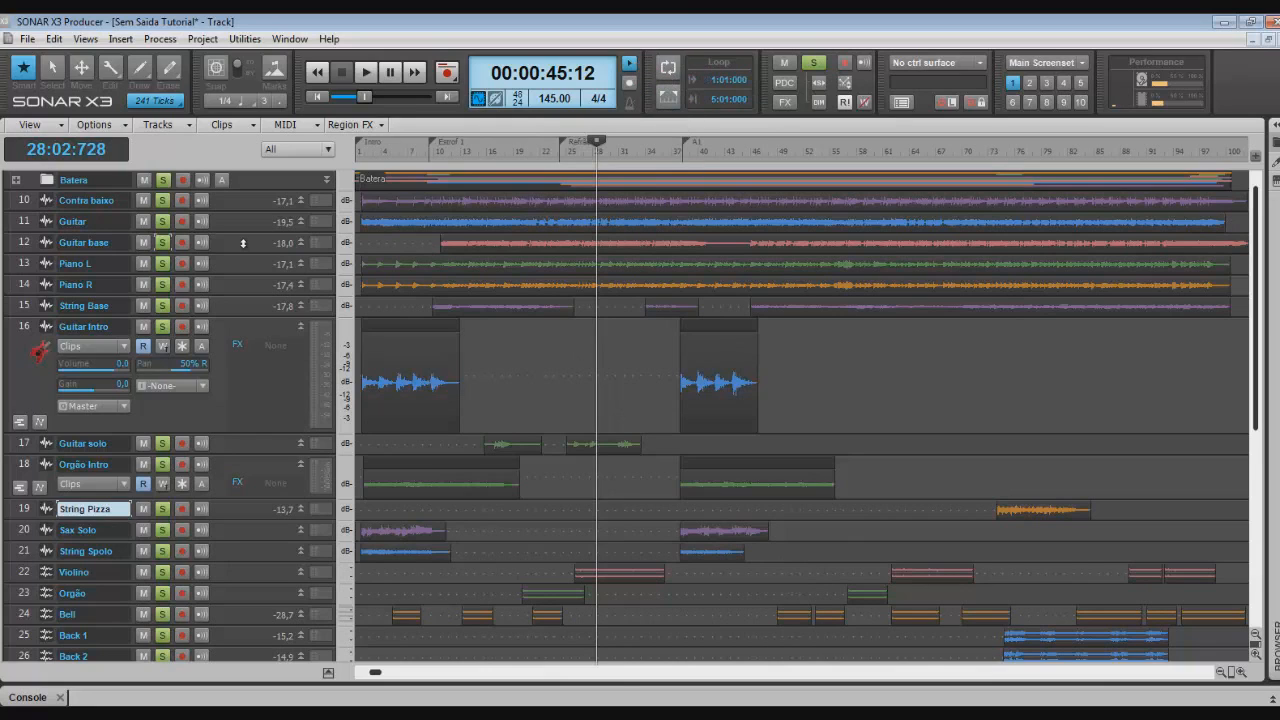
{"action": "key", "text": "space"}
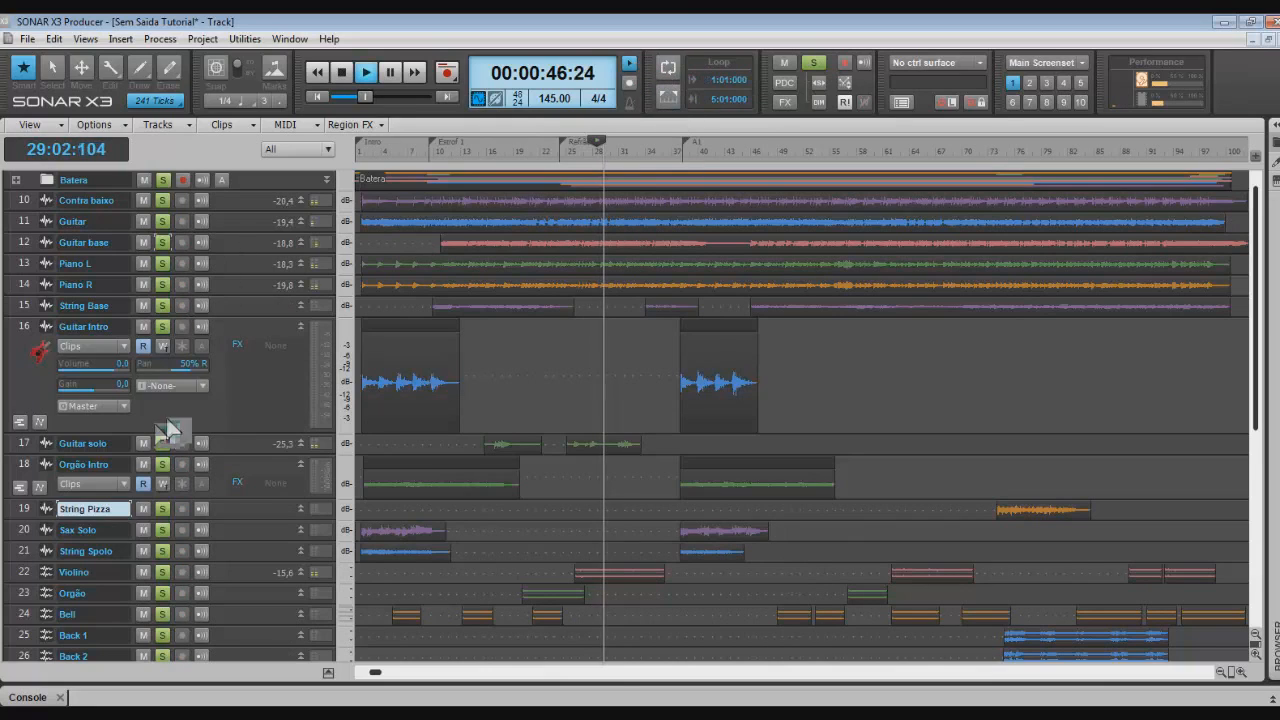
{"action": "key", "text": "space"}
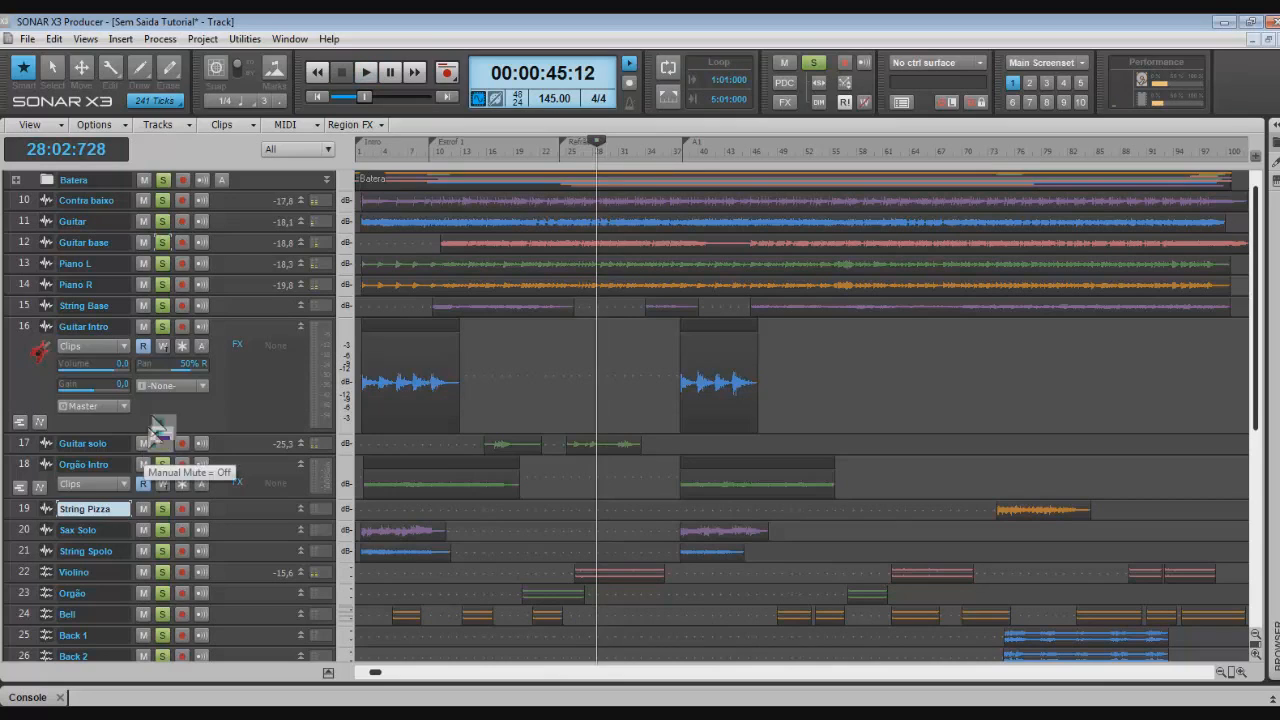
Clear all solos, solo only Guitar and Guitar base, and play the two guitars together.
{"action": "left_click", "coordinate": [813, 62]}
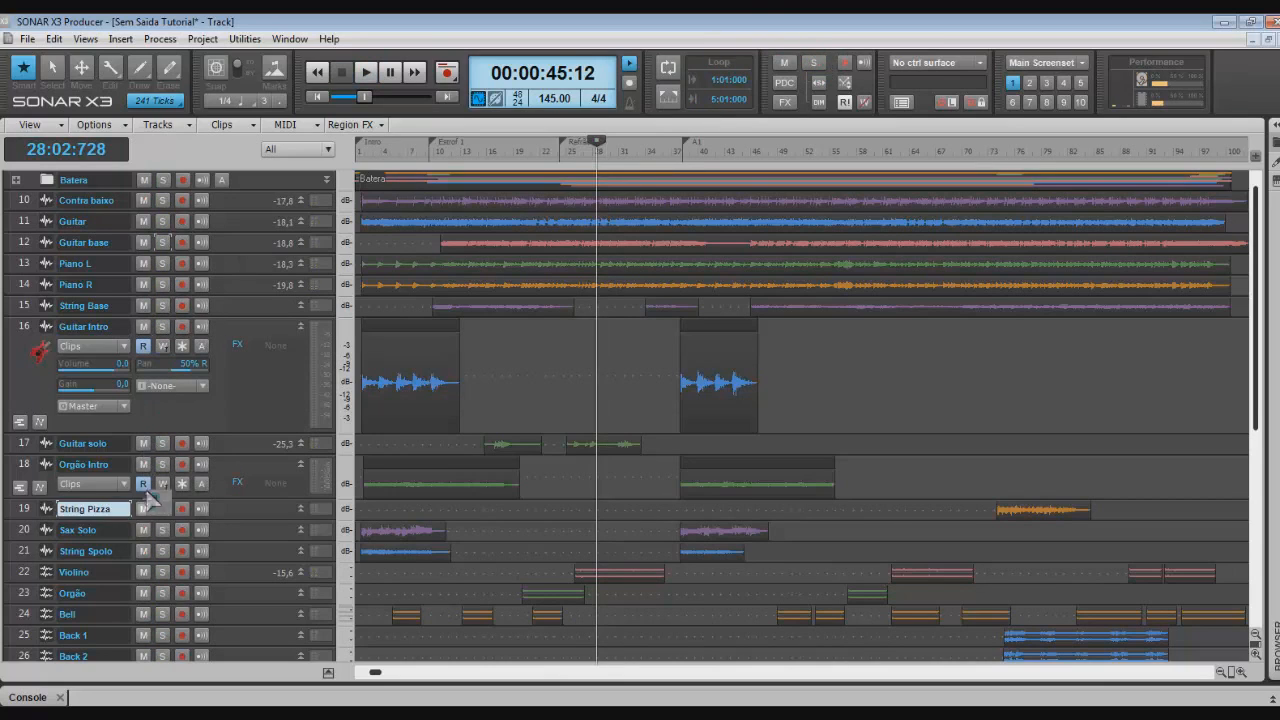
{"action": "left_click", "coordinate": [163, 242]}
{"action": "left_click", "coordinate": [164, 222]}
{"action": "key", "text": "space"}
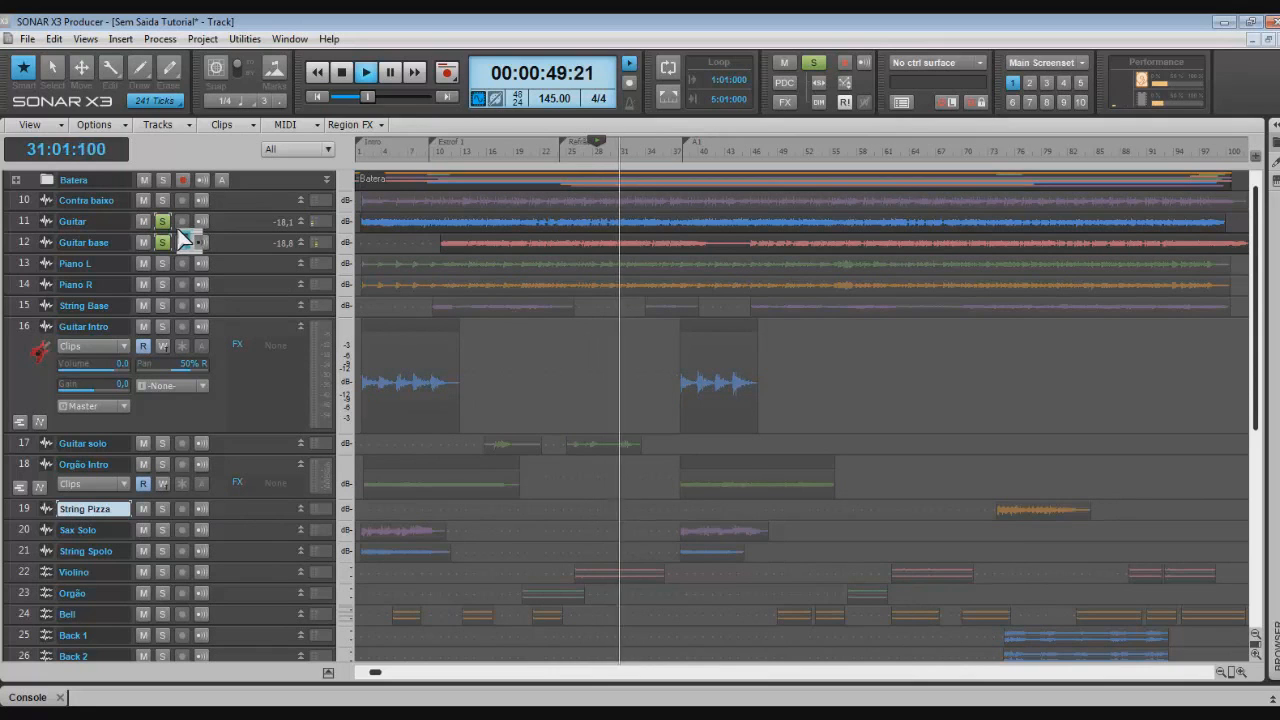
{"action": "key", "text": "space"}
Enlarge the Guitar track, select its clip, and open the clip map for it in AudioSnap.
{"action": "left_click_drag", "start_coordinate": [177, 231], "coordinate": [194, 360]}
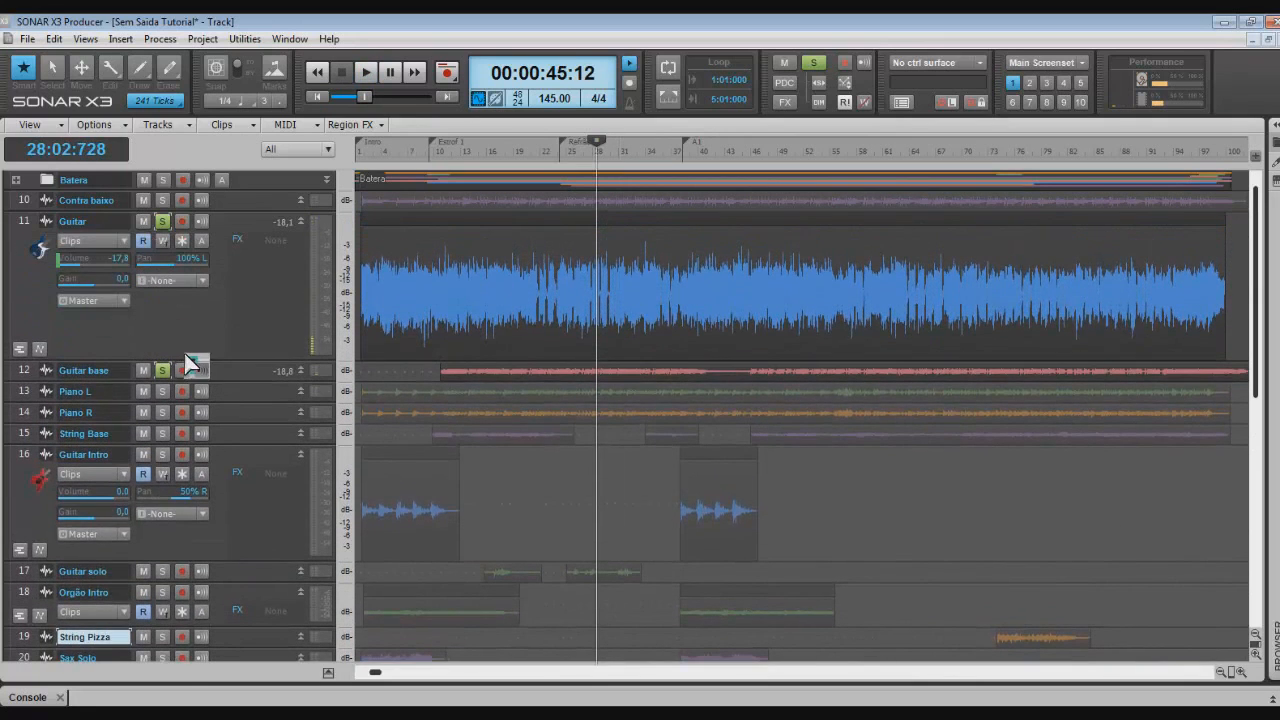
{"action": "left_click", "coordinate": [421, 226]}
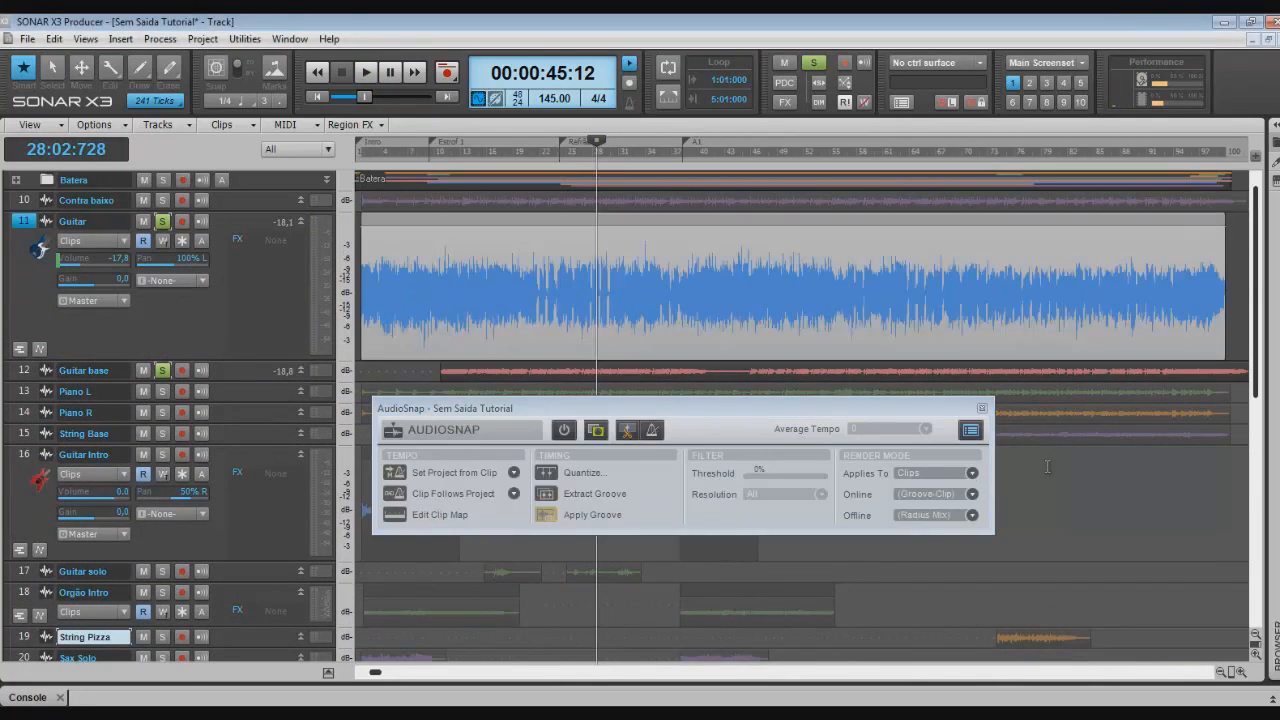
{"action": "left_click", "coordinate": [984, 409]}
{"action": "key", "text": "a"}
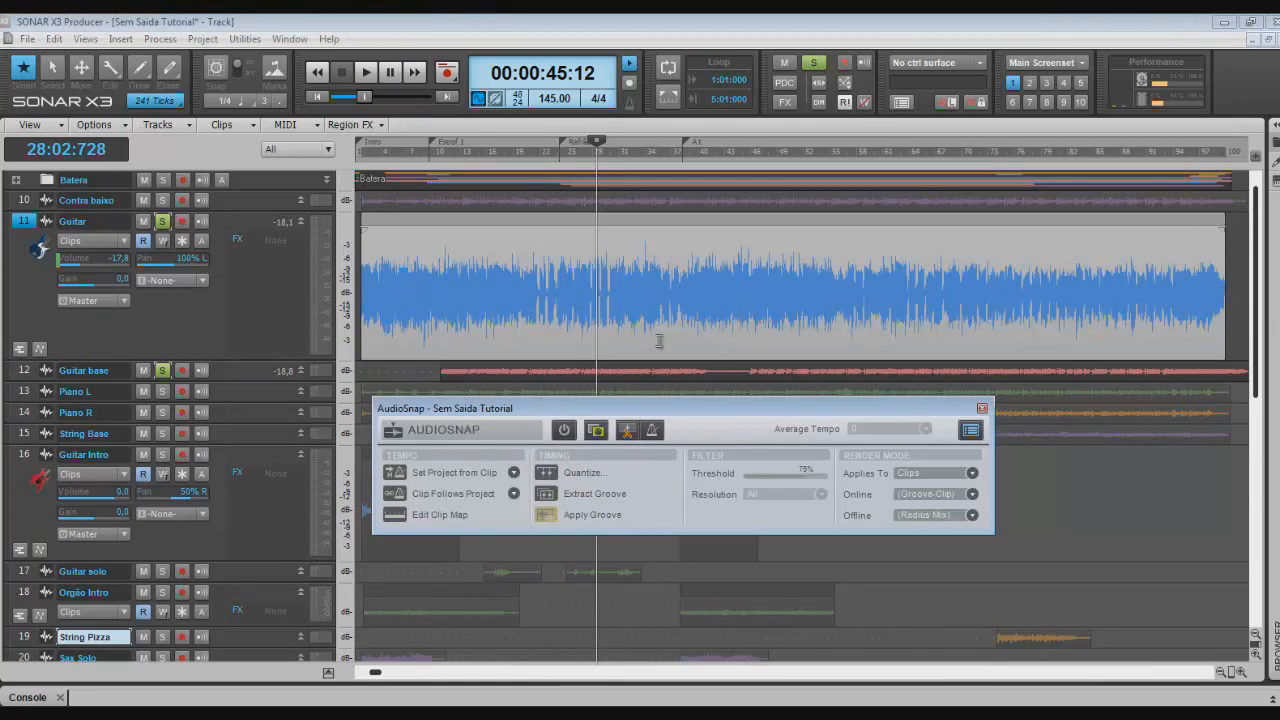
{"action": "left_click", "coordinate": [447, 516]}
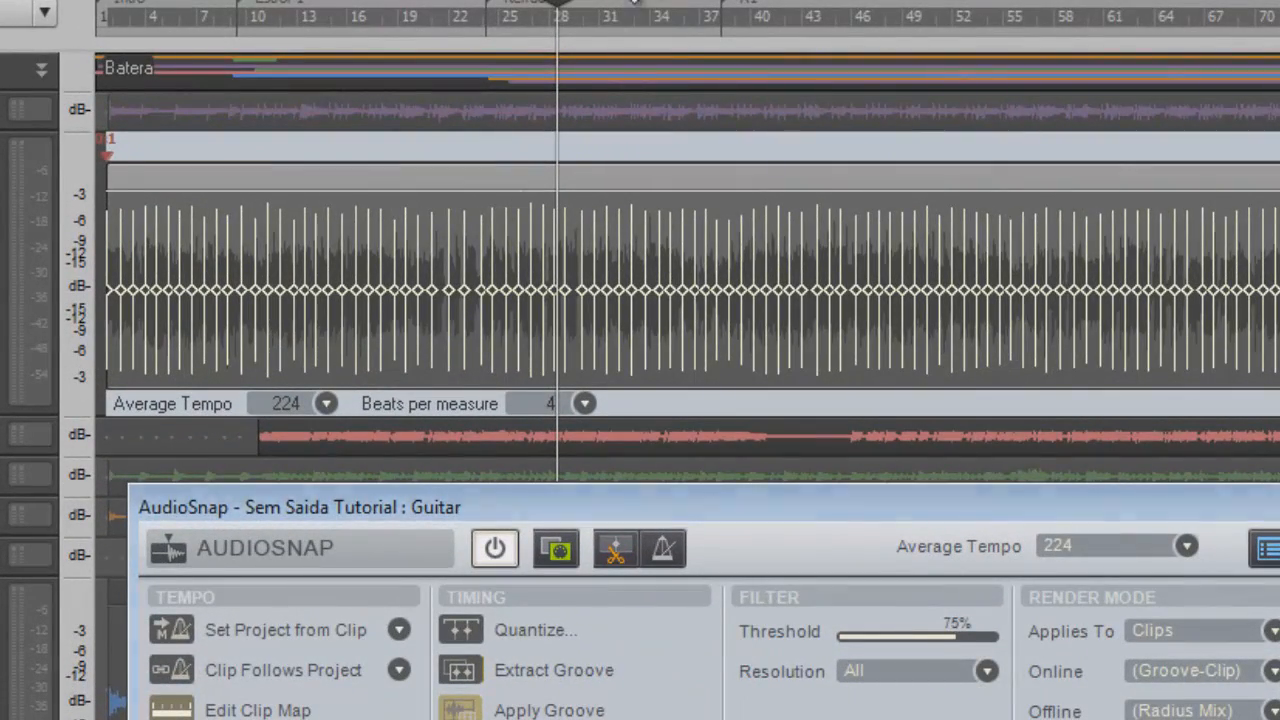
Select the Guitar clip's transient marker midway between 32:04 and 33:01 and close the AudioSnap palette.
{"action": "mouse_move", "coordinate": [633, 8]}
{"action": "left_mouse_down"}
{"action": "mouse_move", "coordinate": [729, 26]}
{"action": "mouse_move", "coordinate": [729, 40]}
{"action": "left_mouse_up"}
{"action": "mouse_move", "coordinate": [652, 346]}
{"action": "left_mouse_down"}
{"action": "mouse_move", "coordinate": [670, 362]}
{"action": "mouse_move", "coordinate": [663, 340]}
{"action": "left_mouse_up"}
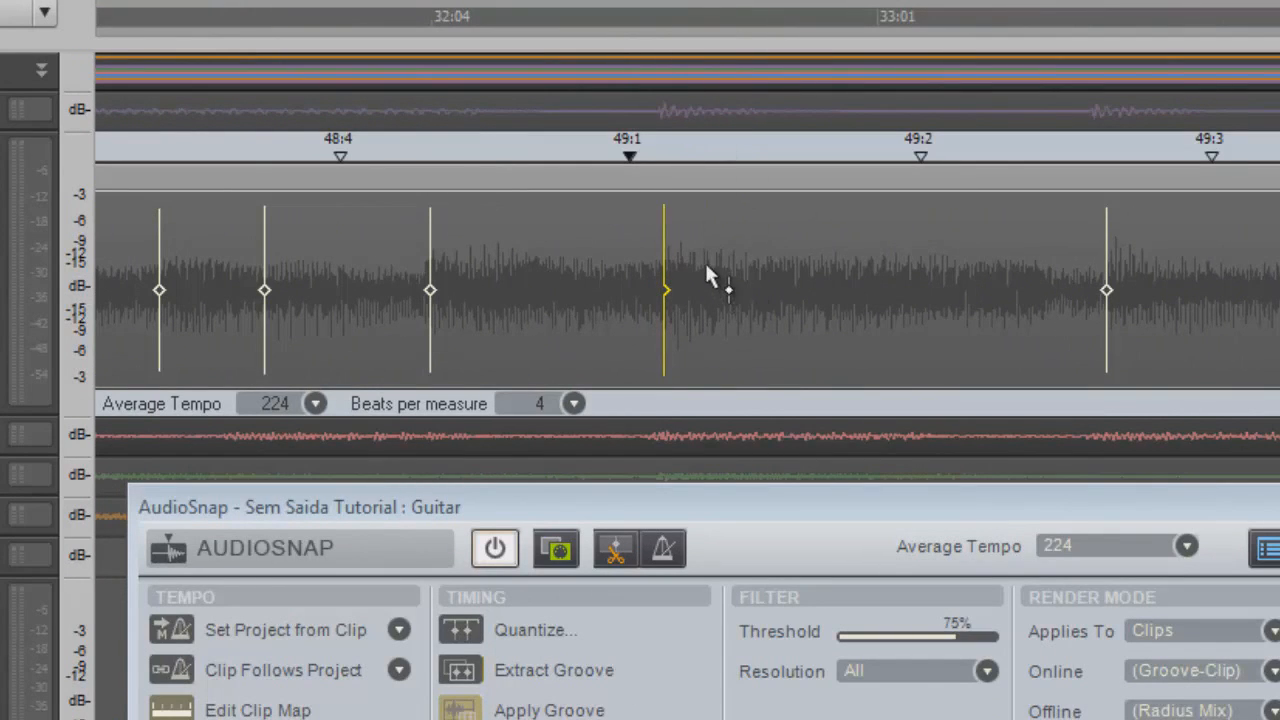
{"action": "key", "text": "a"}
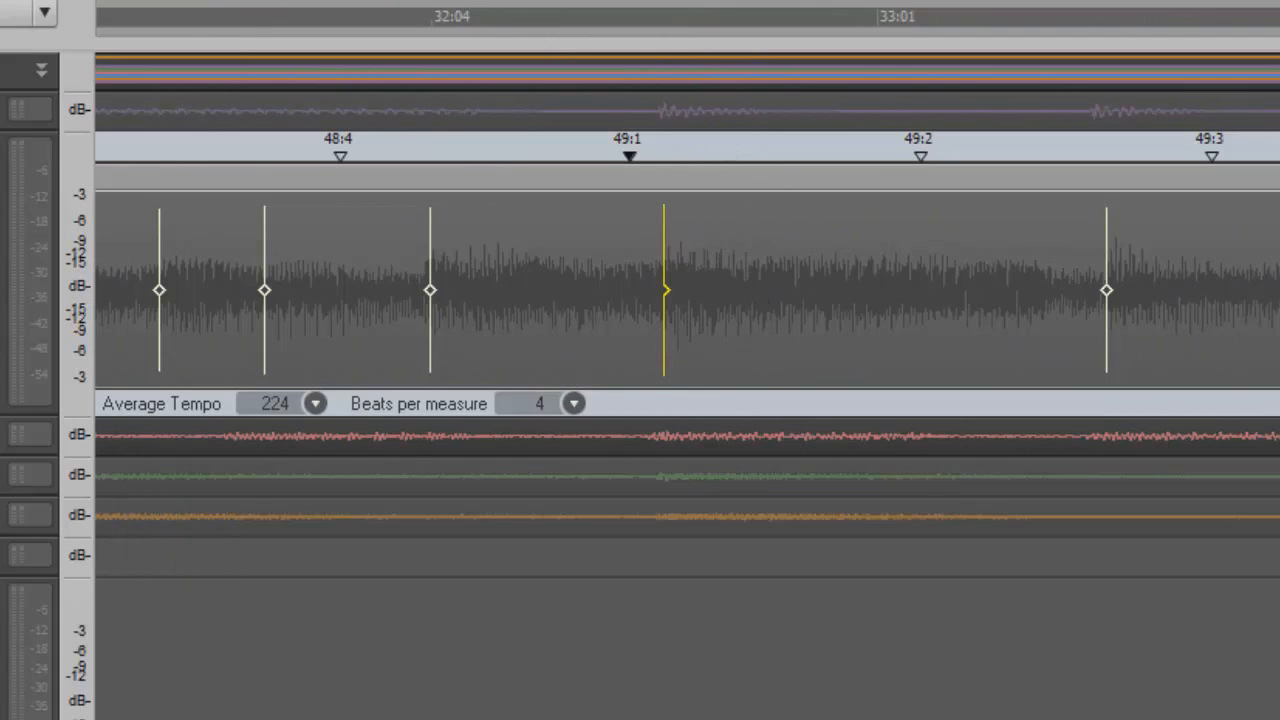
Return to the console with the Master bus in view and dismiss the Windows colour scheme notification.
{"action": "key", "text": "alt+F4"}
{"action": "left_click", "coordinate": [686, 506]}
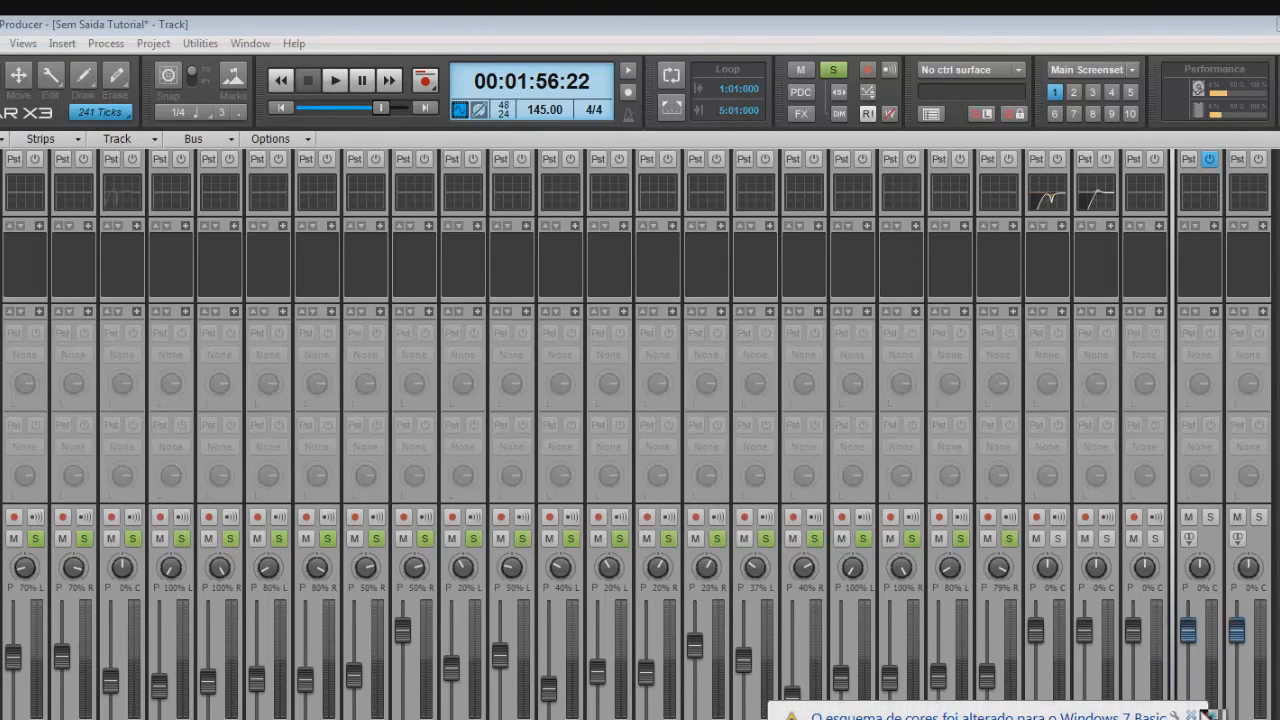
{"action": "left_click", "coordinate": [1191, 716]}
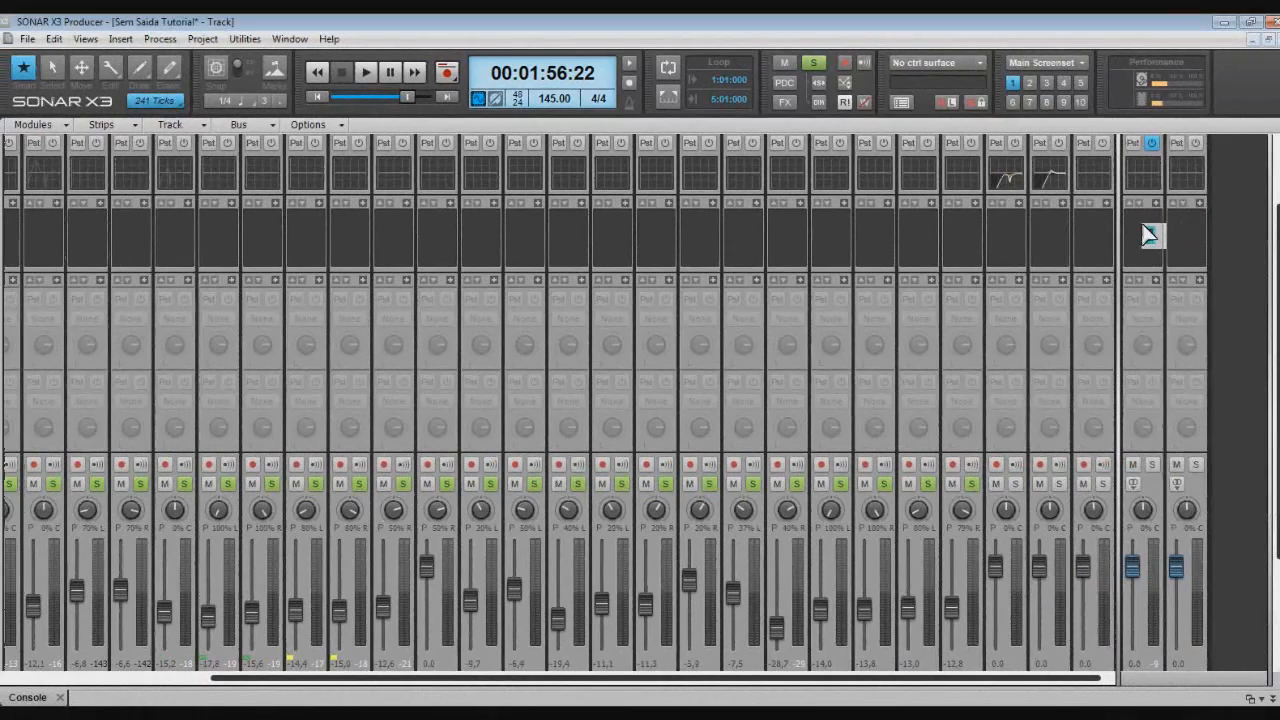
Insert the VST3 version of iZotope Insight in the Master bus effects bin and close its preset manager.
{"action": "right_click", "coordinate": [1203, 254]}
{"action": "mouse_move", "coordinate": [1180, 413]}
{"action": "mouse_move", "coordinate": [1113, 439]}
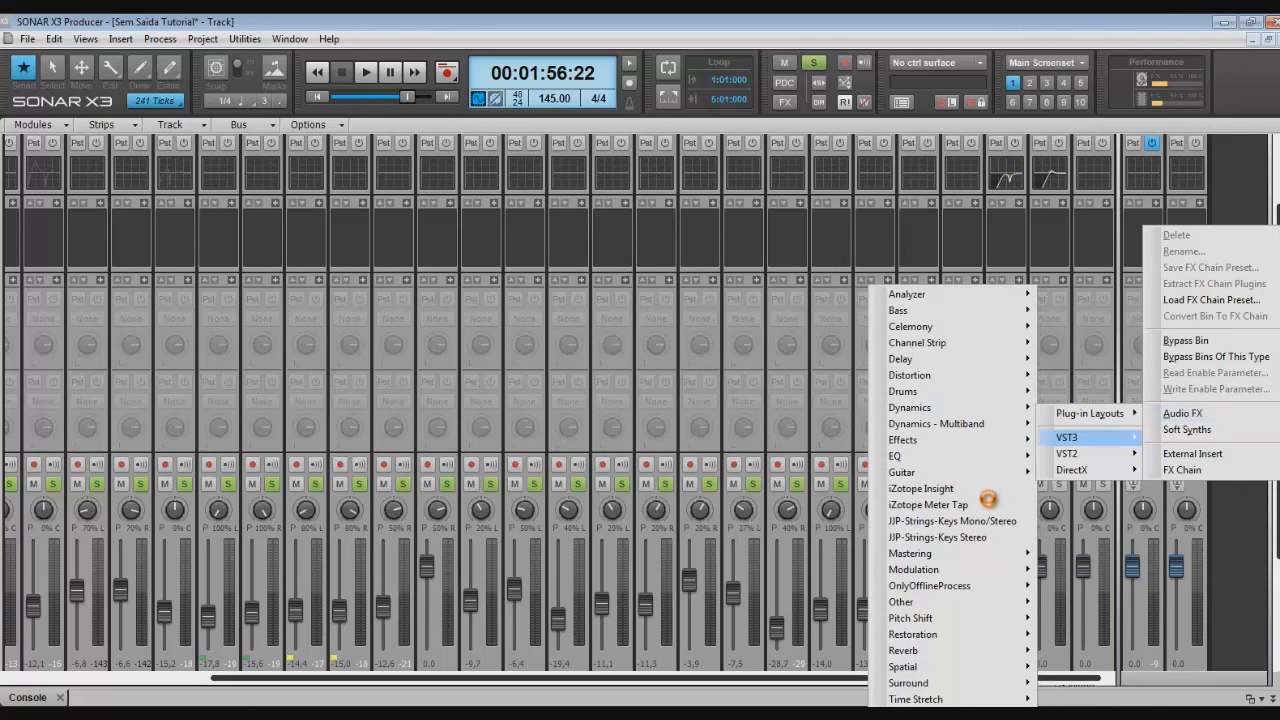
{"action": "left_click", "coordinate": [965, 490]}
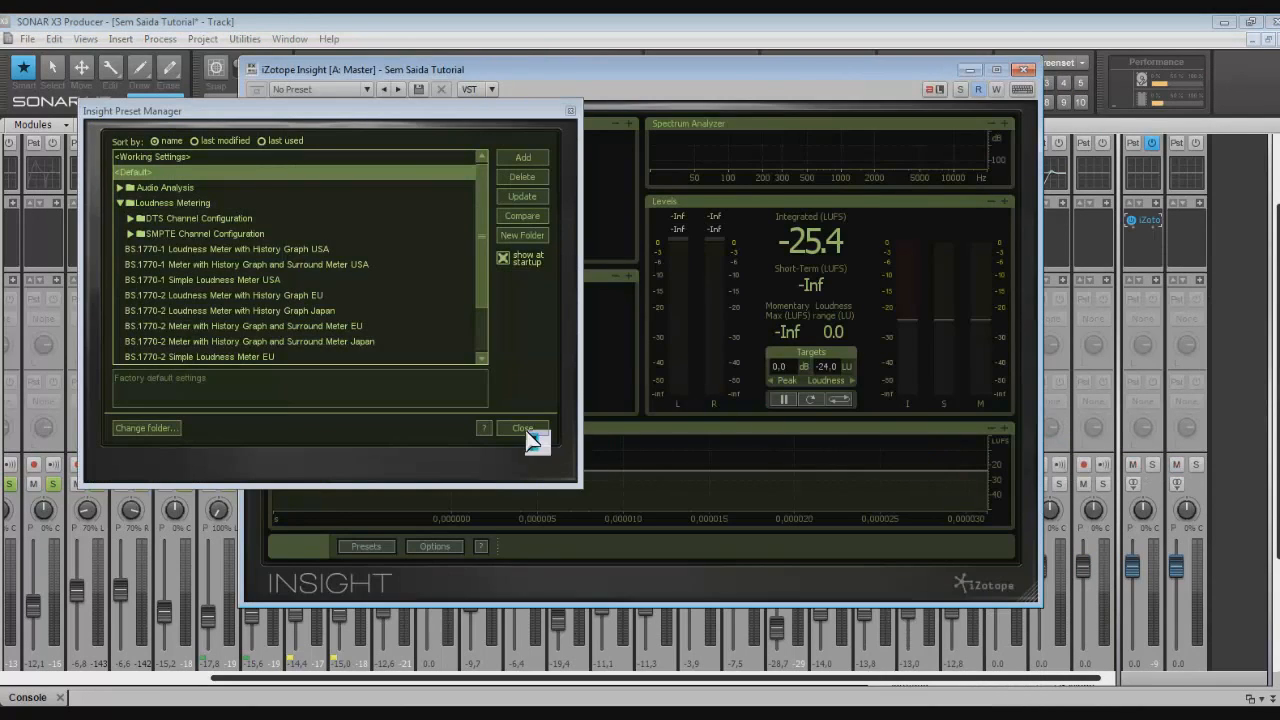
{"action": "left_click", "coordinate": [524, 430]}
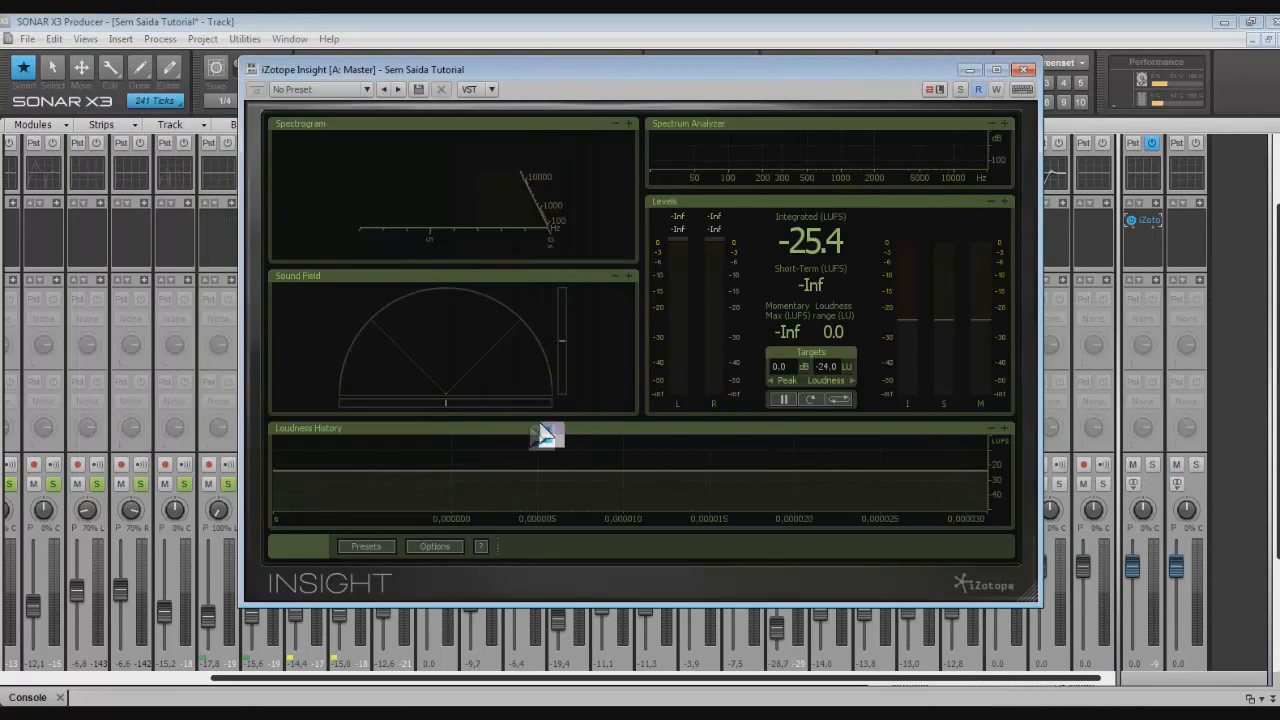
Enlarge Insight's Spectrum Analyzer, examine the mix's frequency content during playback, and restore the full meter overview.
{"action": "left_click", "coordinate": [1006, 125]}
{"action": "key", "text": "space"}
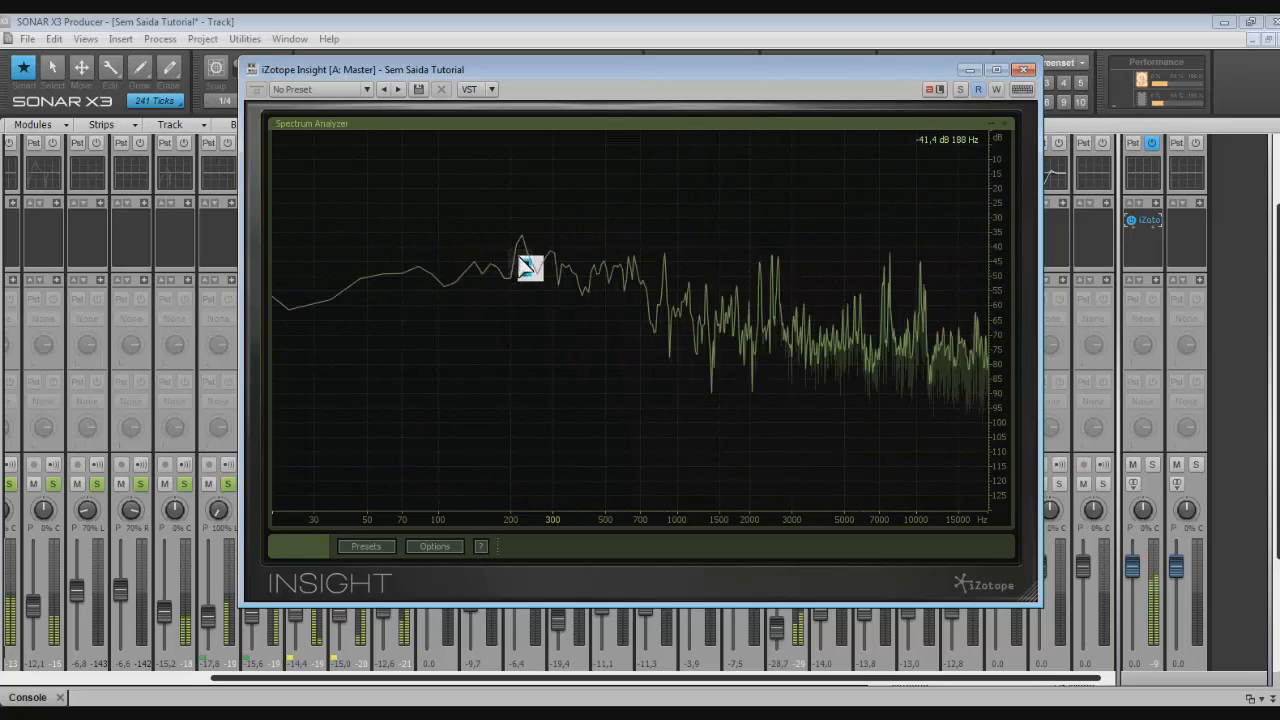
{"action": "left_click", "coordinate": [1004, 127]}
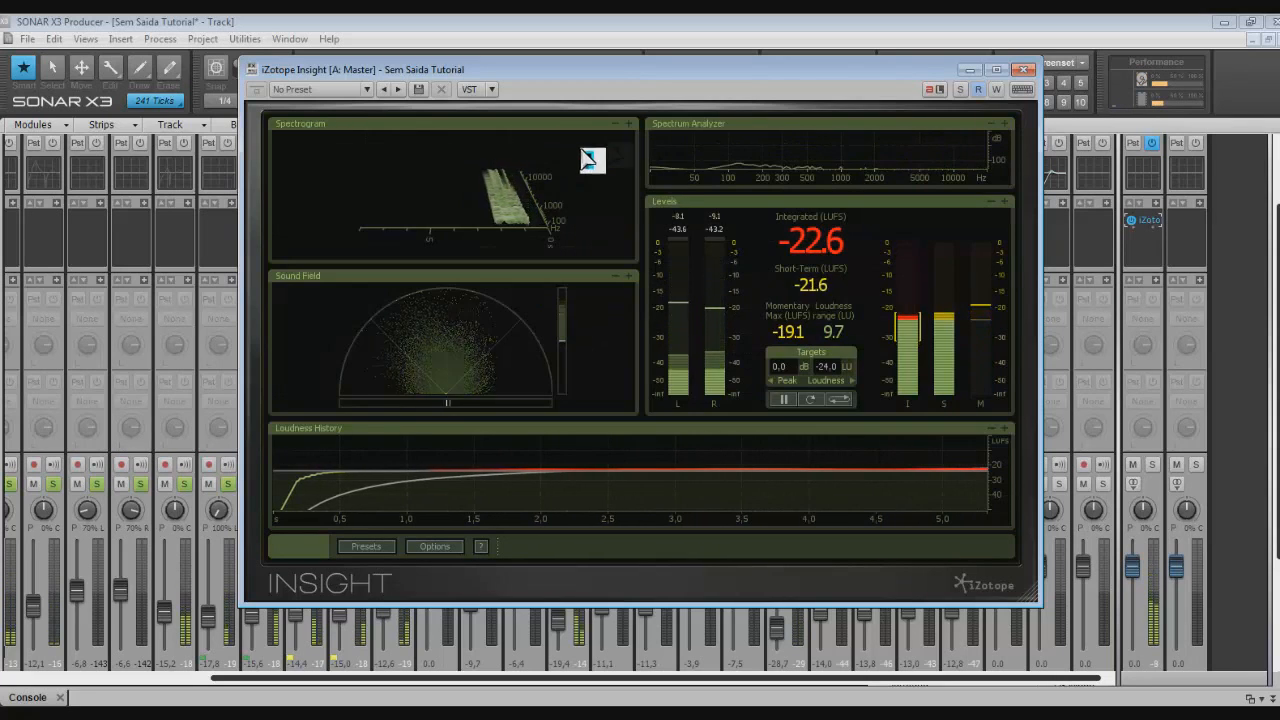
Enlarge Insight's Spectrogram, examine the mix in the Diagonal, Front Low and Front High views, and close Insight.
{"action": "left_click", "coordinate": [629, 123]}
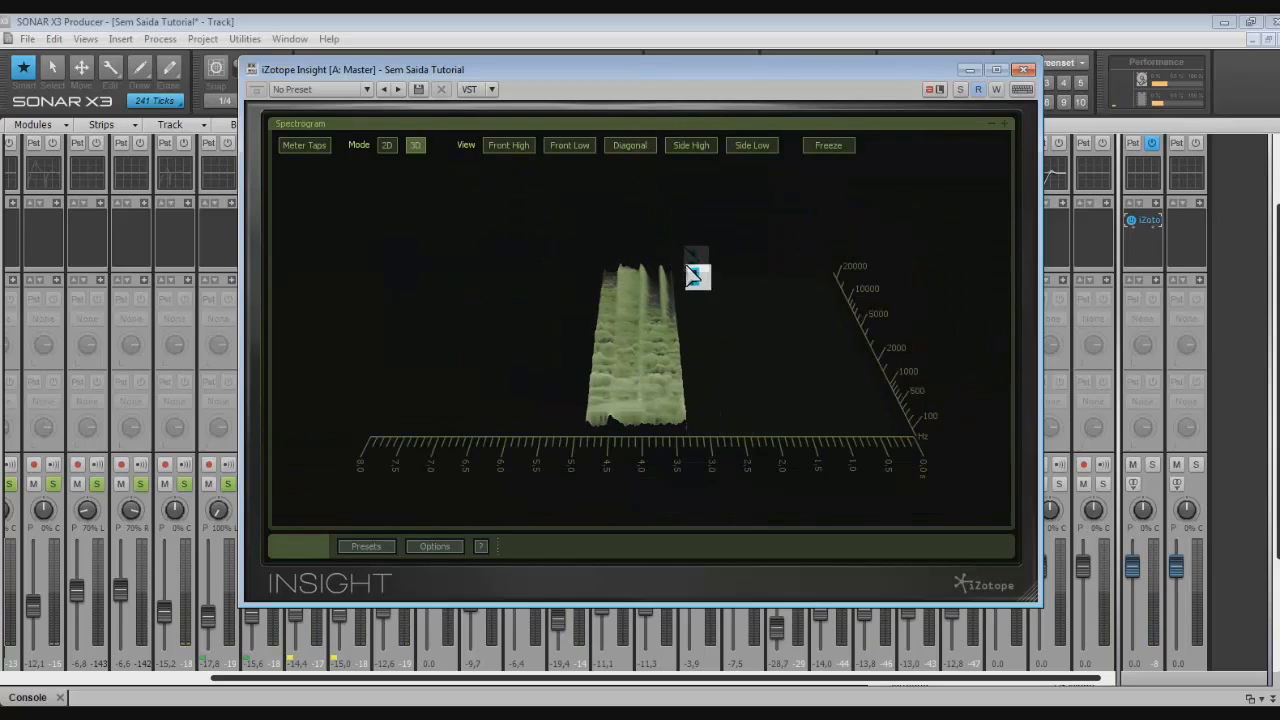
{"action": "left_click", "coordinate": [650, 149]}
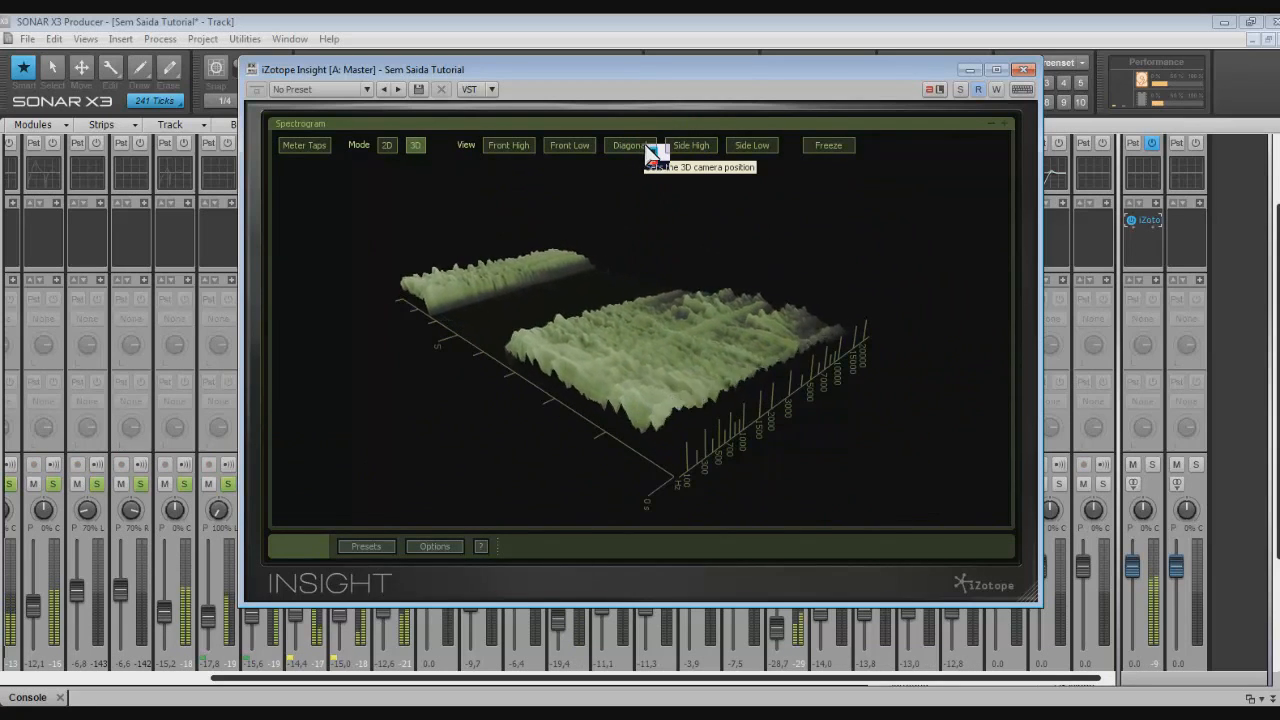
{"action": "left_click", "coordinate": [587, 149]}
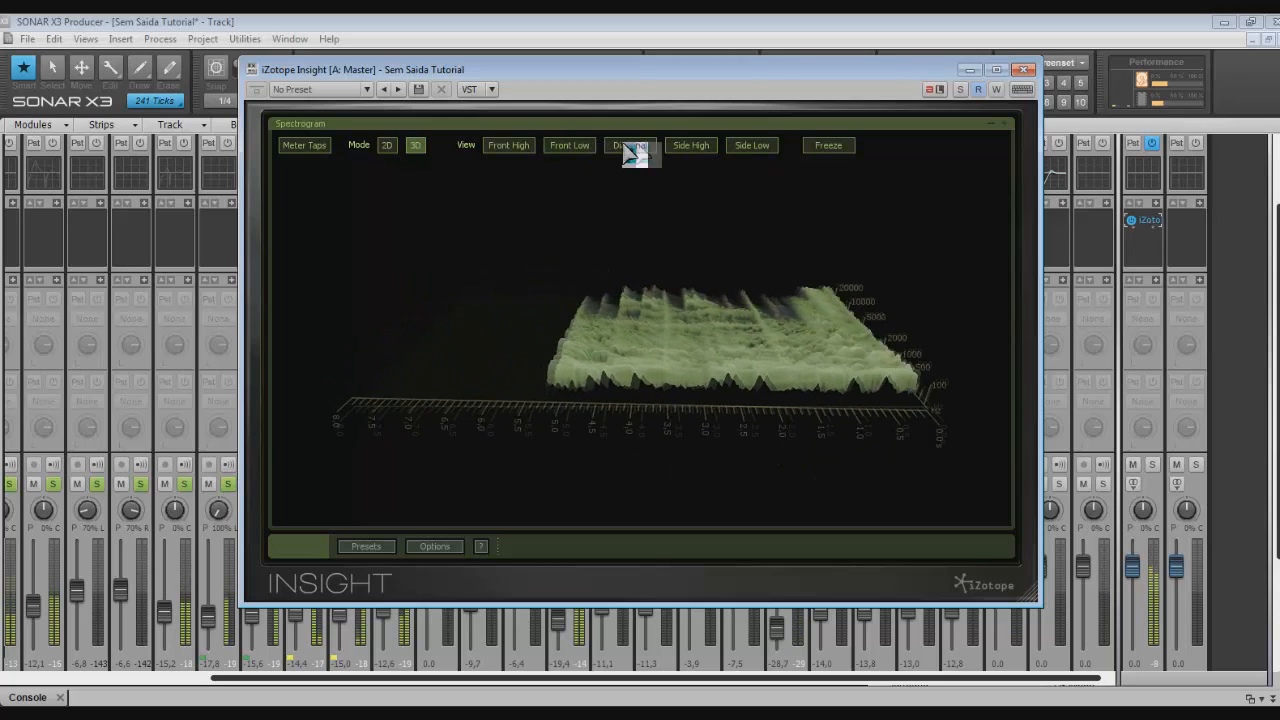
{"action": "left_click", "coordinate": [518, 148]}
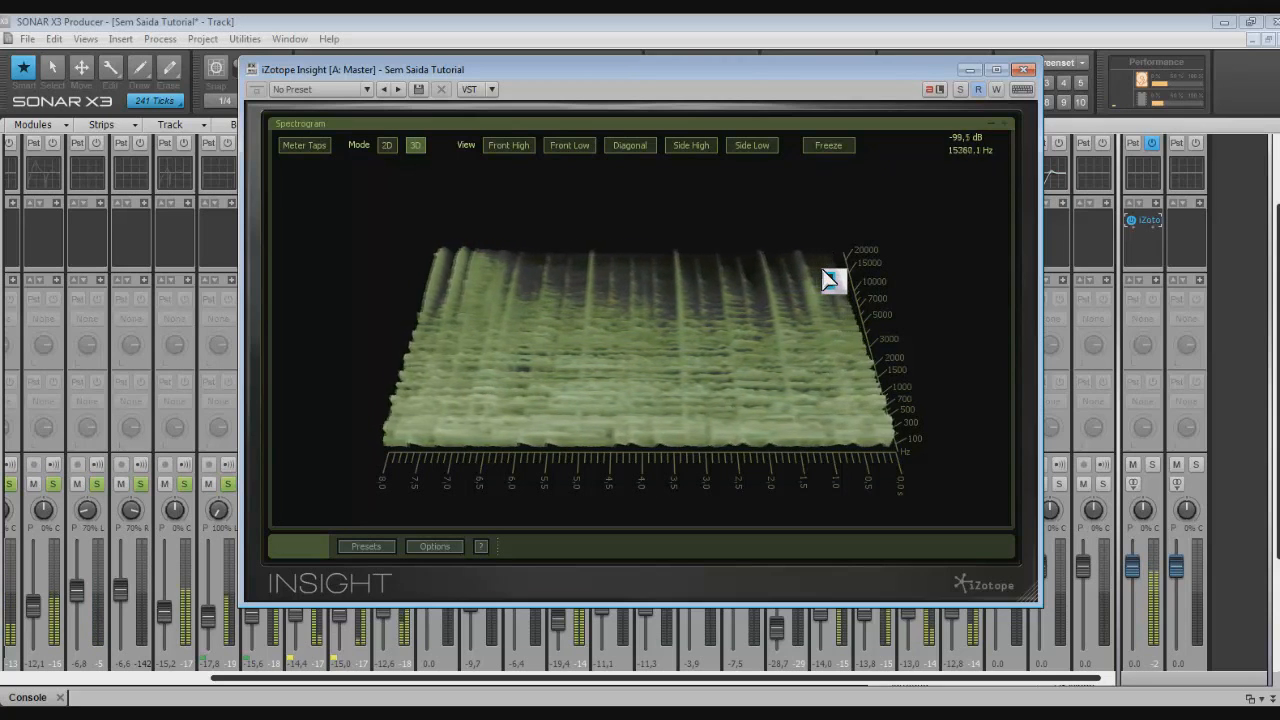
{"action": "key", "text": "space"}
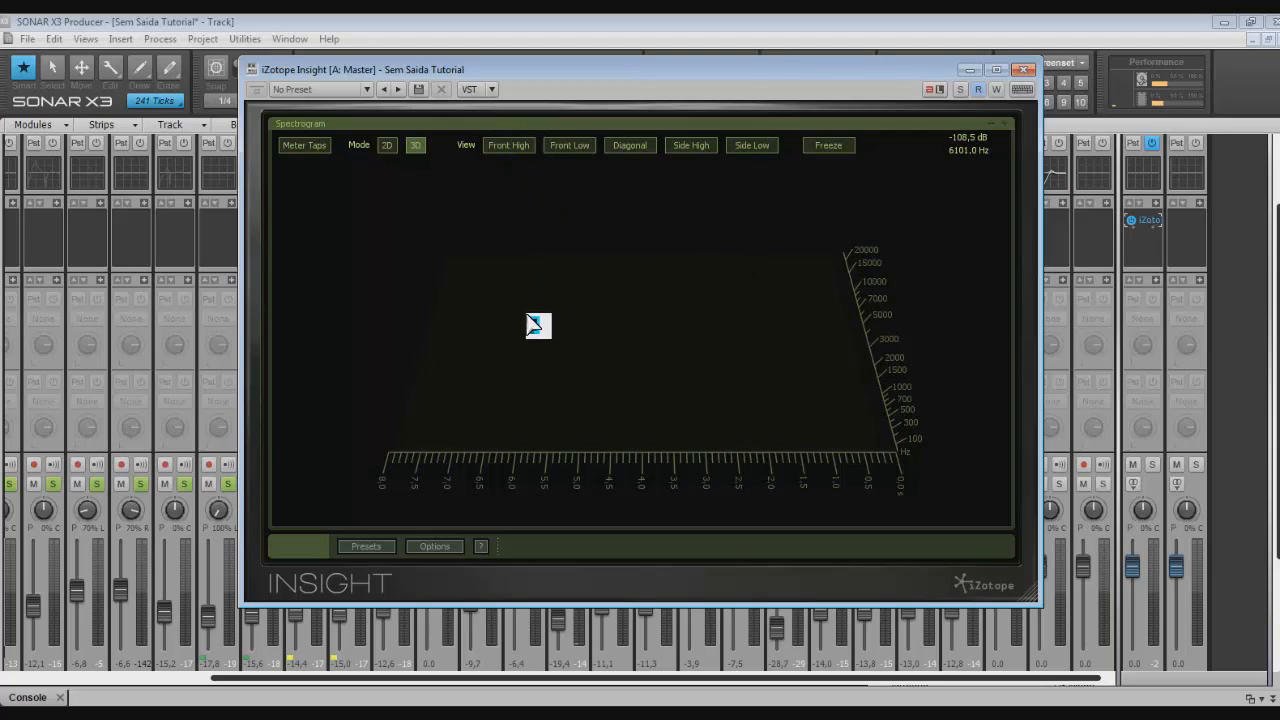
{"action": "key", "text": "space"}
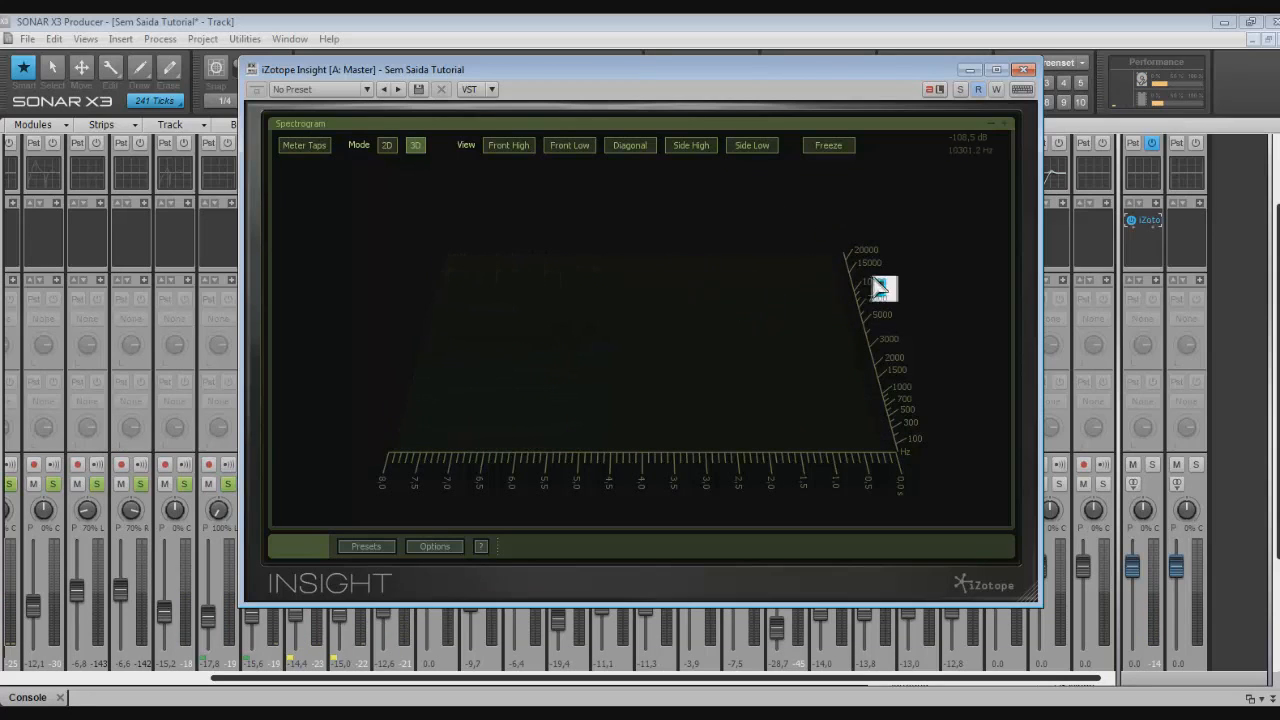
{"action": "left_click", "coordinate": [1025, 72]}
Play the mix and raise the Hit Hat fader to -3.3 dB and the Over track 4 fader to -6.5 dB.
{"action": "left_click_drag", "start_coordinate": [335, 688], "coordinate": [95, 688]}
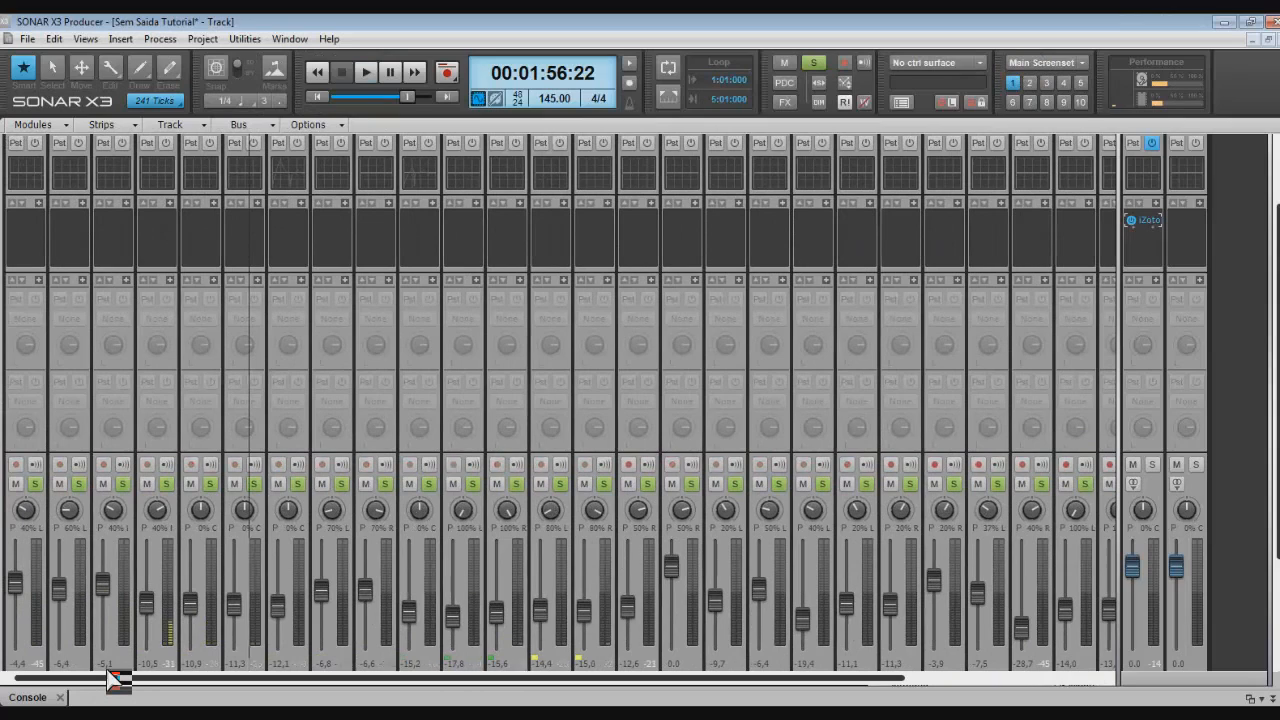
{"action": "key", "text": "space"}
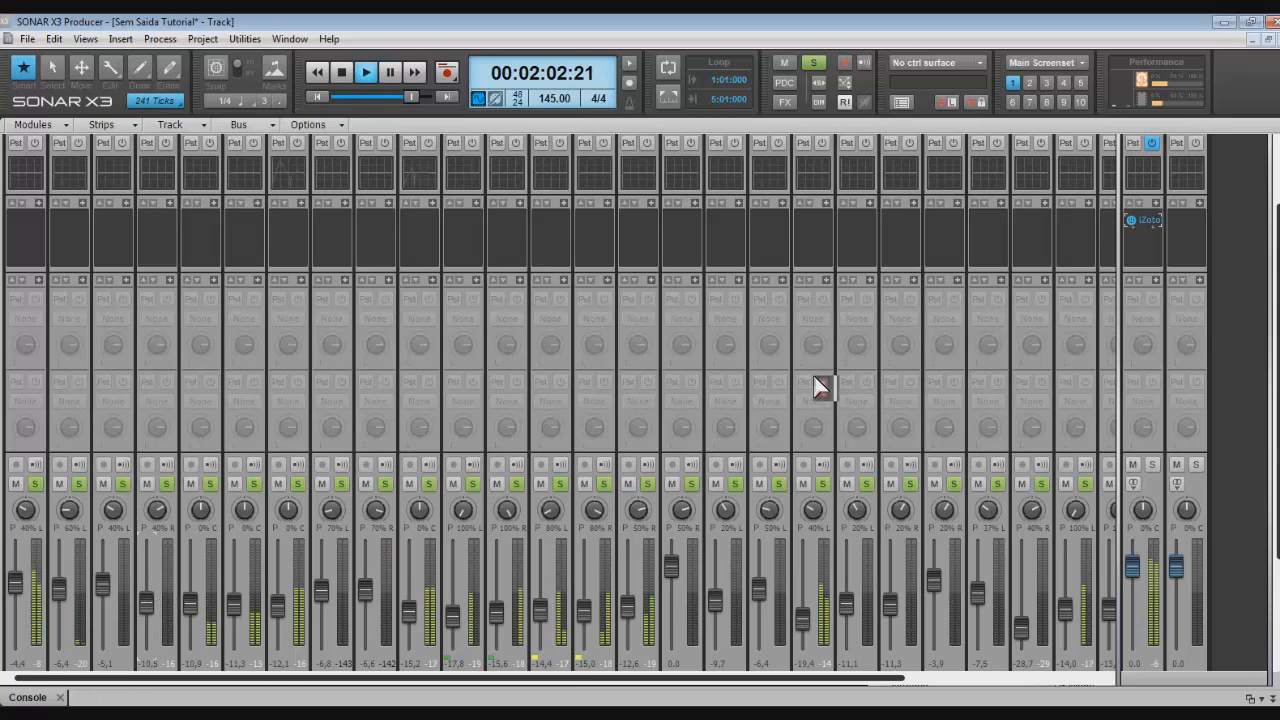
{"action": "scroll", "coordinate": [815, 408], "scroll_direction": "down", "scroll_amount": 3}
{"action": "scroll", "coordinate": [815, 408], "scroll_direction": "down", "scroll_amount": 1}
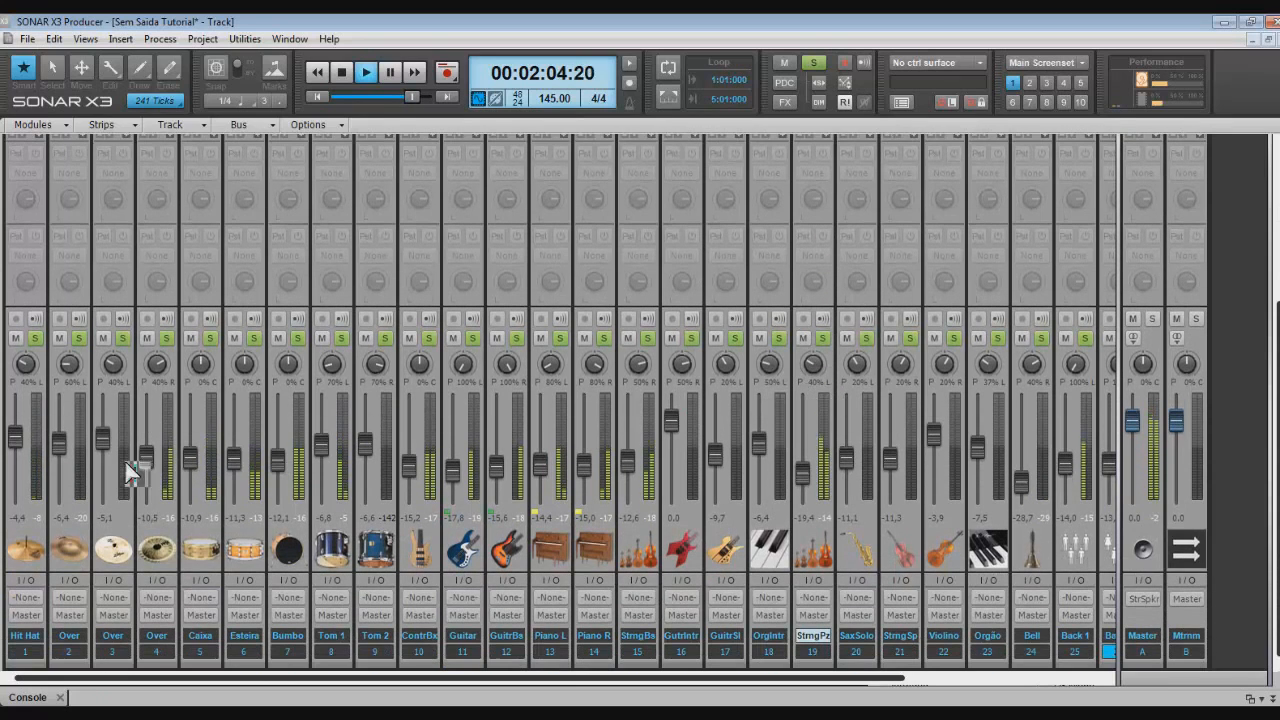
{"action": "left_click_drag", "start_coordinate": [13, 438], "coordinate": [13, 441]}
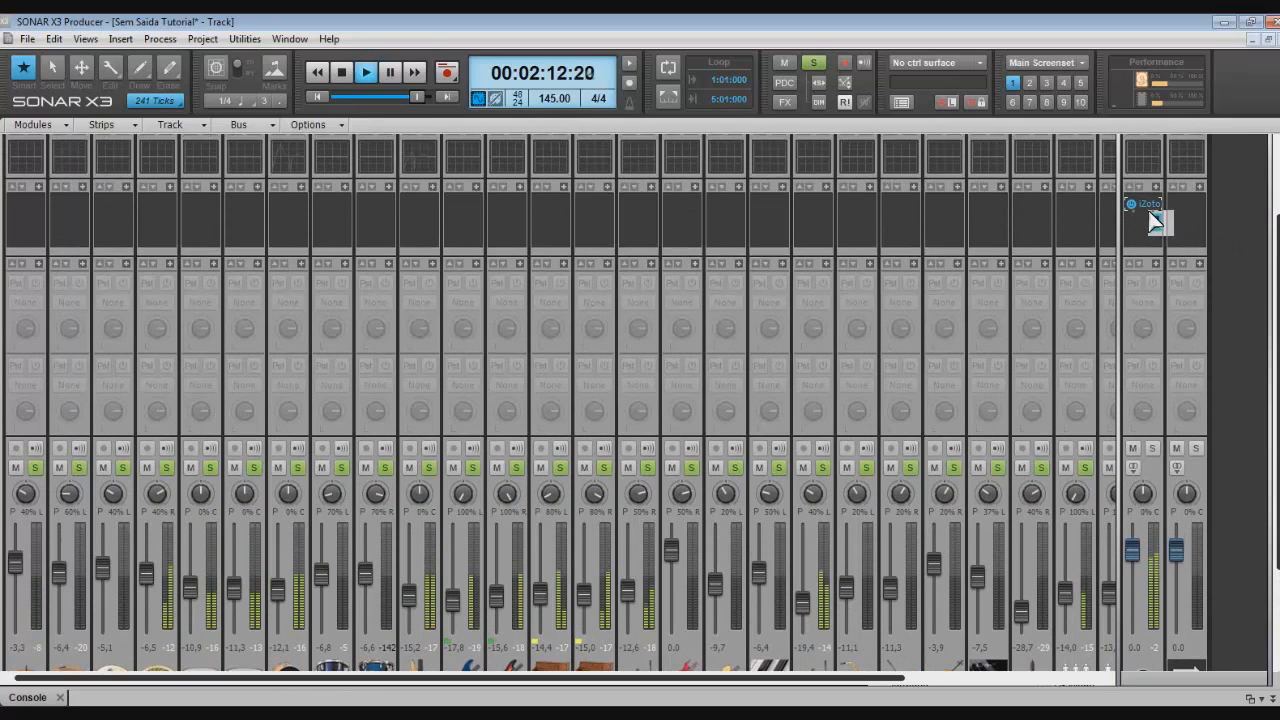
Reopen Insight on the Master bus, dismiss its preset manager, check the Spectrogram during playback, and restore the meter overview.
{"action": "double_click", "coordinate": [1150, 208]}
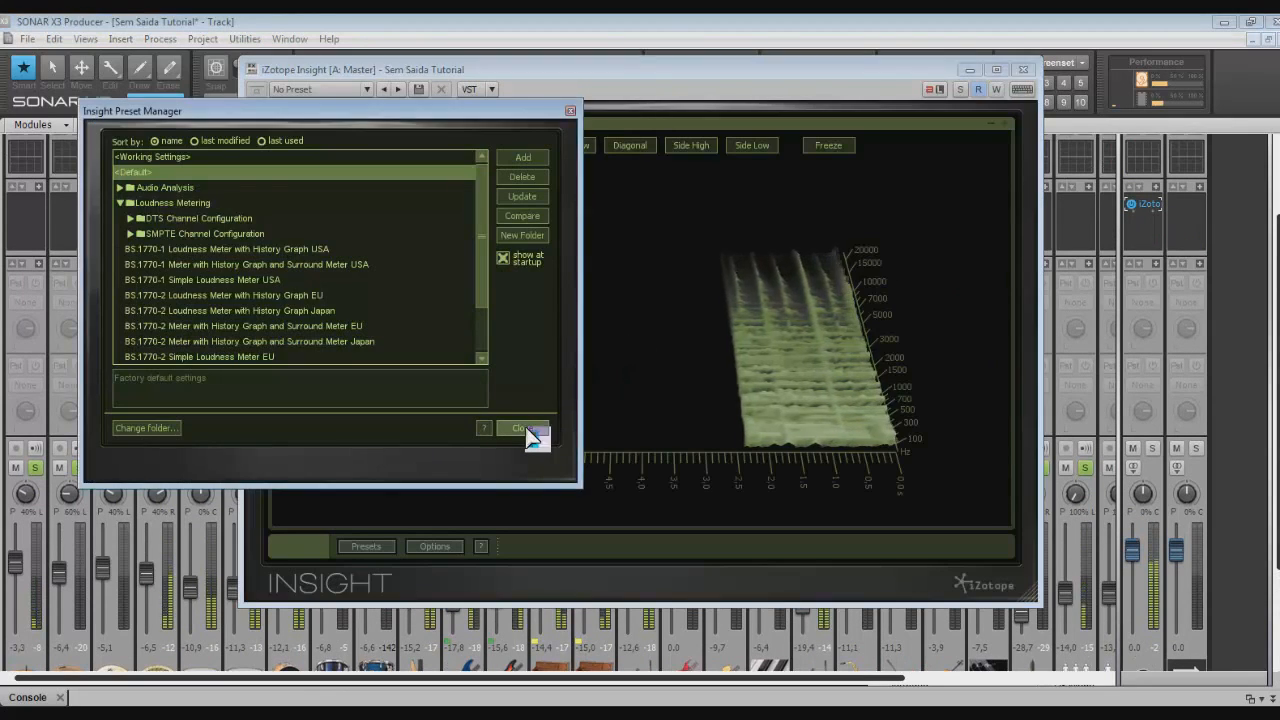
{"action": "left_click", "coordinate": [526, 429]}
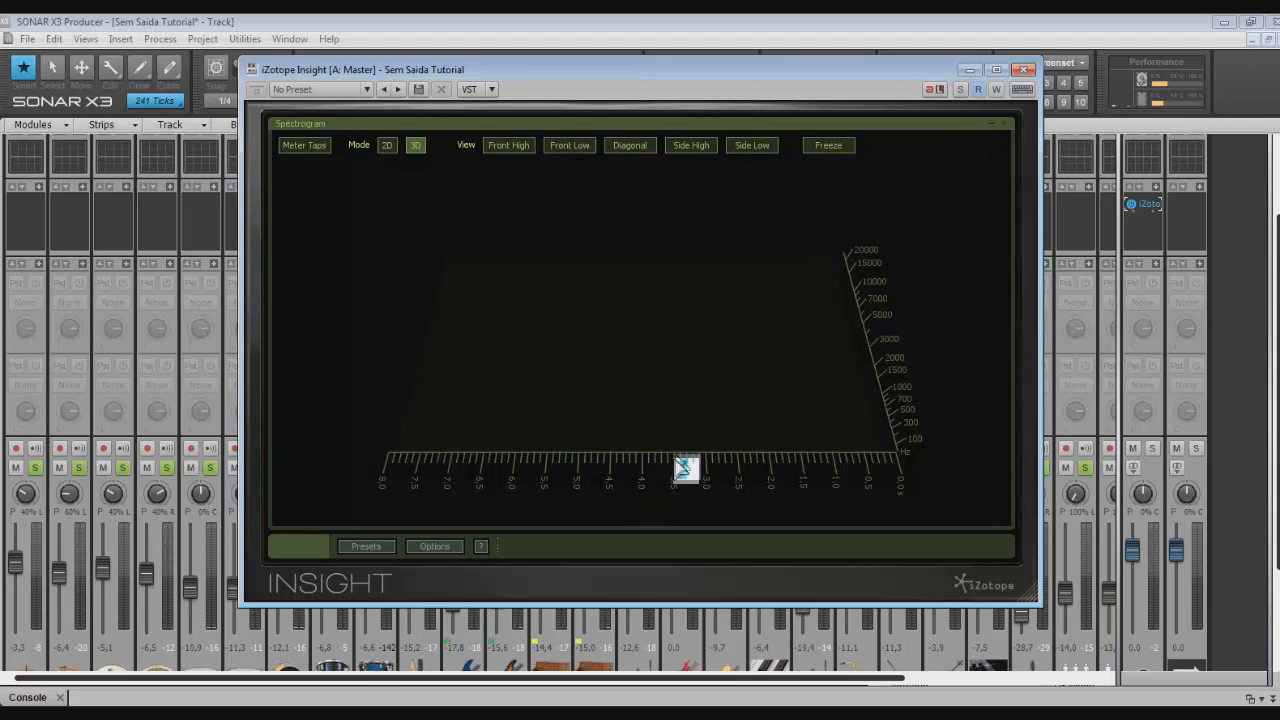
{"action": "key", "text": "space"}
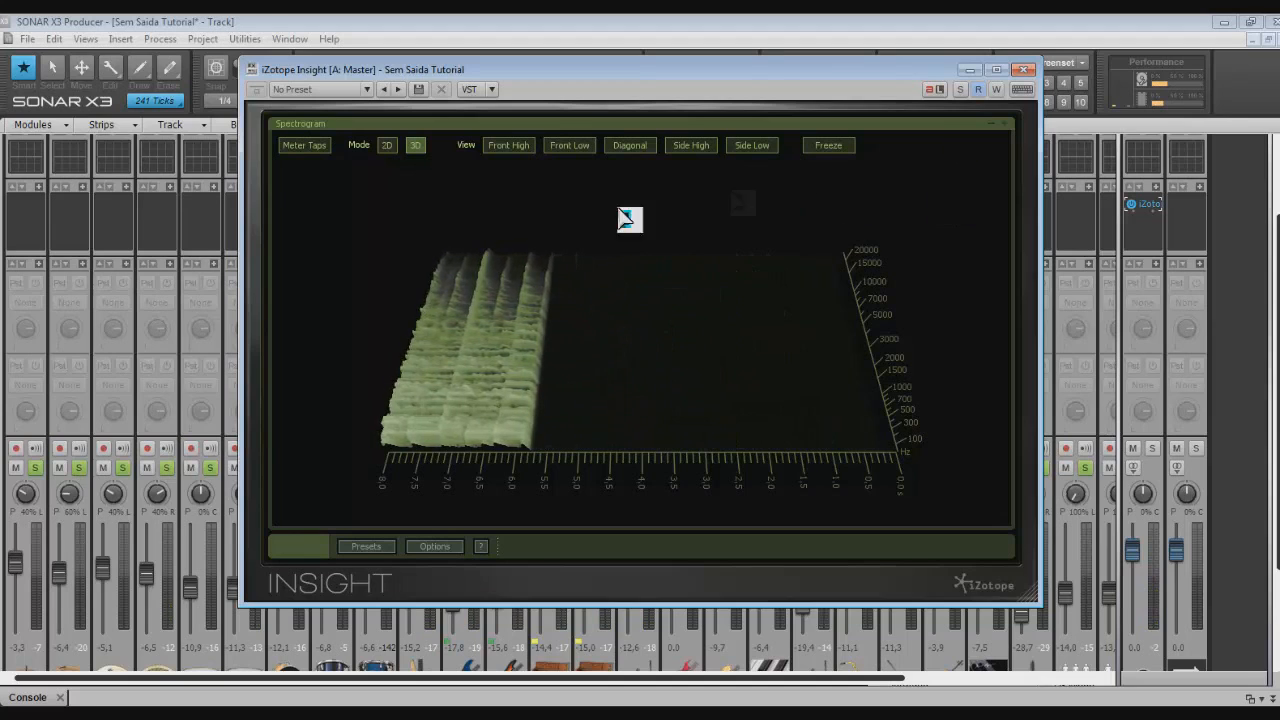
{"action": "left_click", "coordinate": [996, 127]}
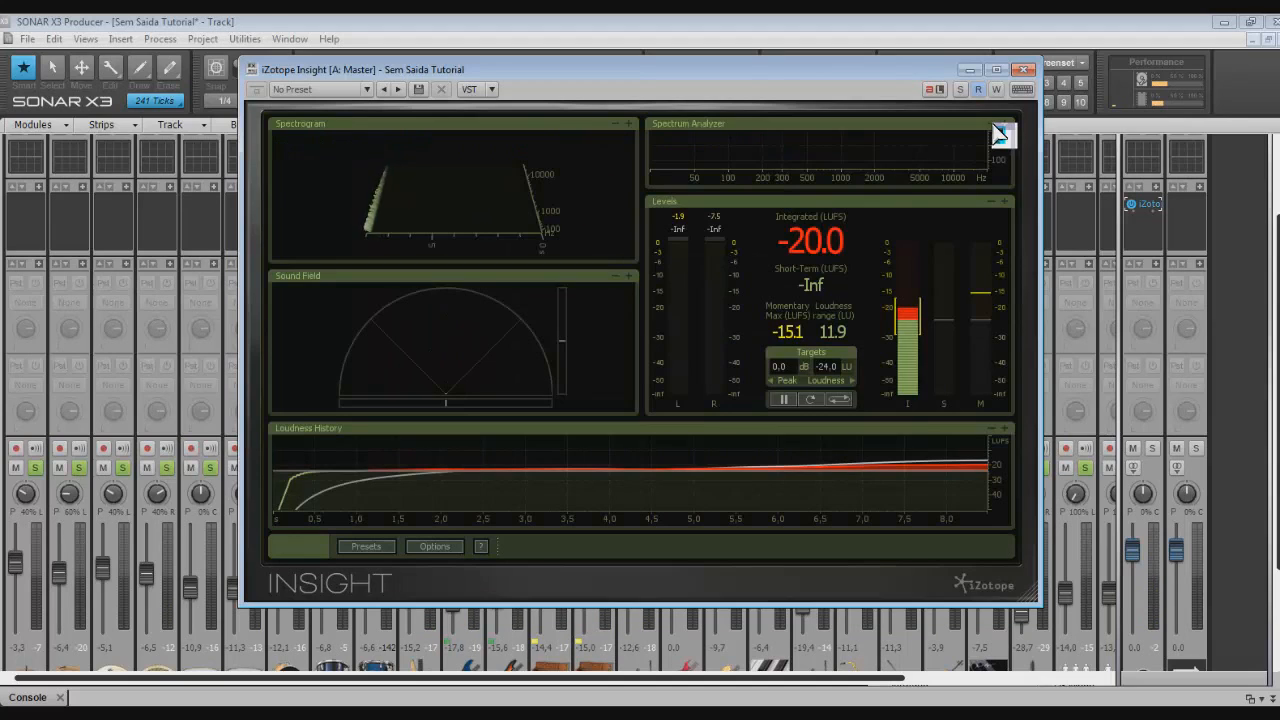
Enlarge Insight's Sound Field meter, examine the stereo spread during playback, and close Insight.
{"action": "left_click", "coordinate": [629, 276]}
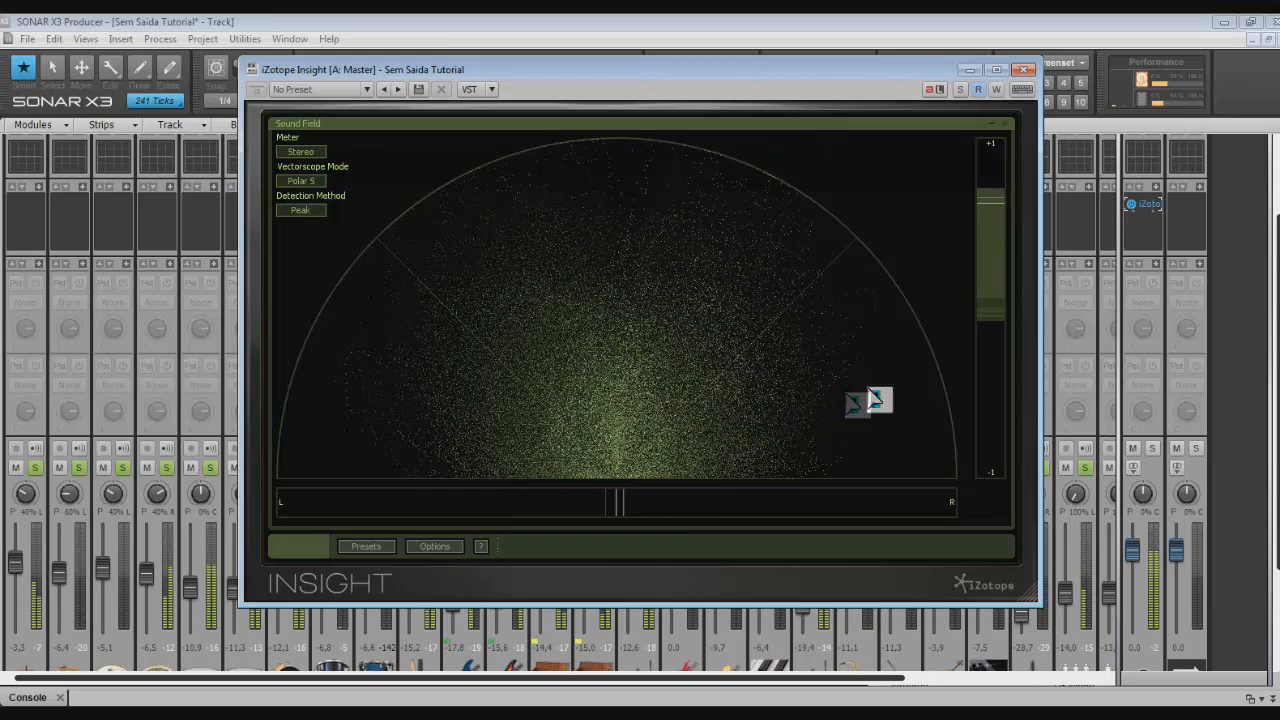
{"action": "key", "text": "space"}
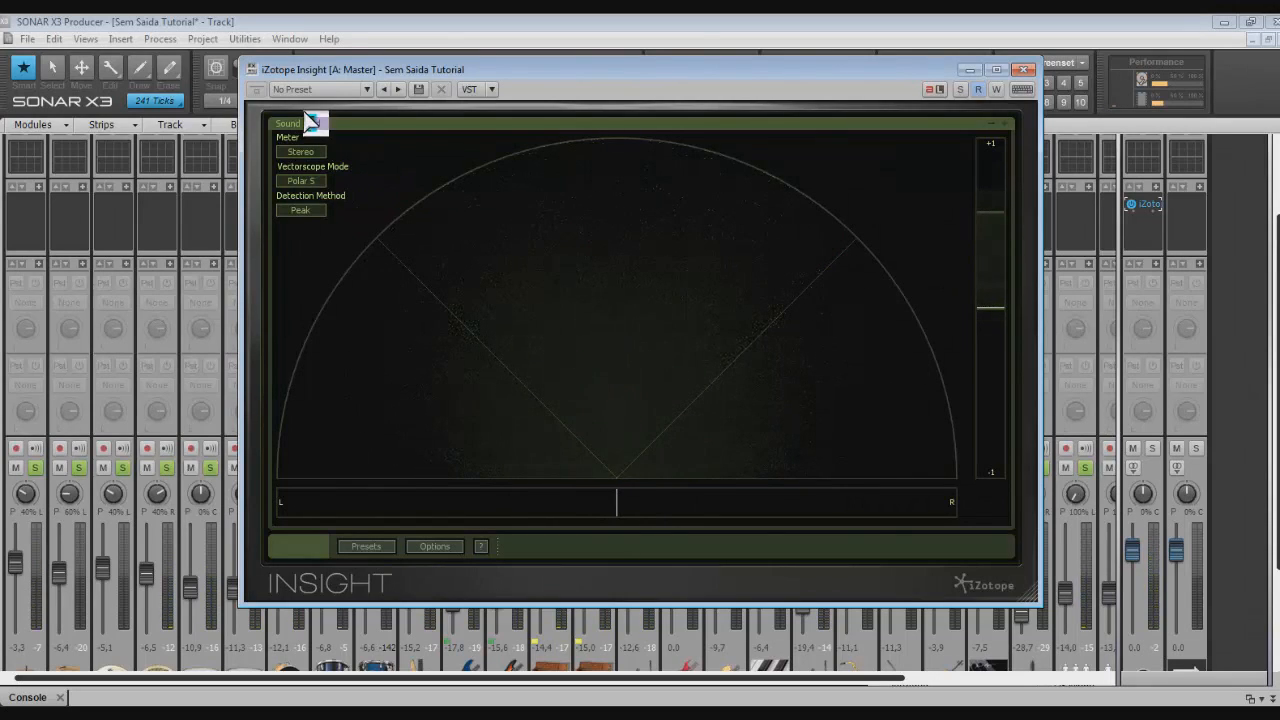
{"action": "left_click", "coordinate": [996, 135]}
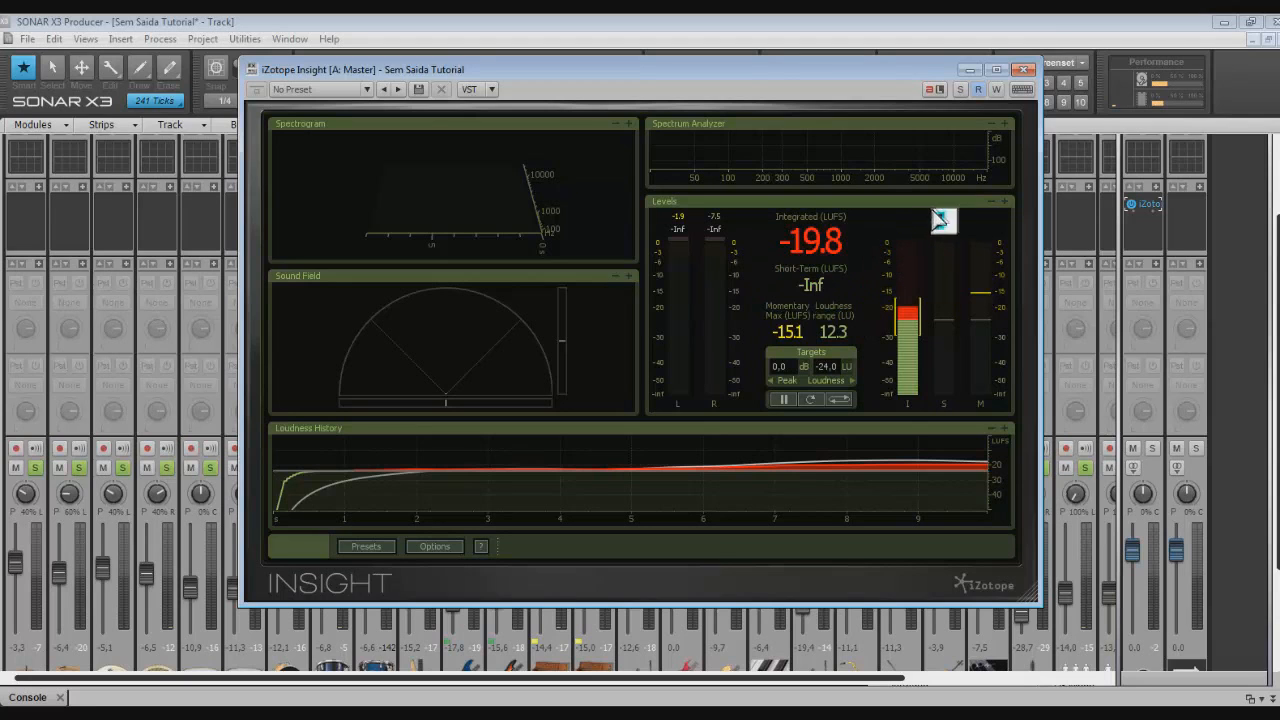
{"action": "left_click", "coordinate": [1035, 70]}
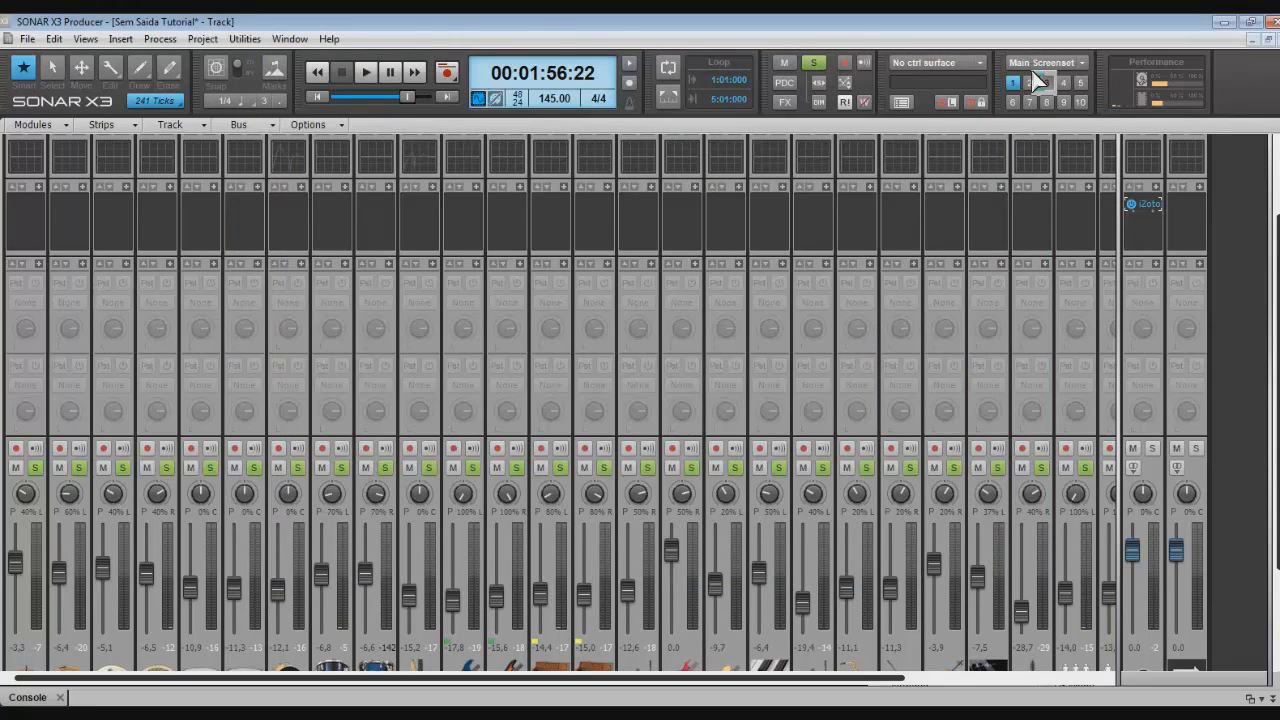